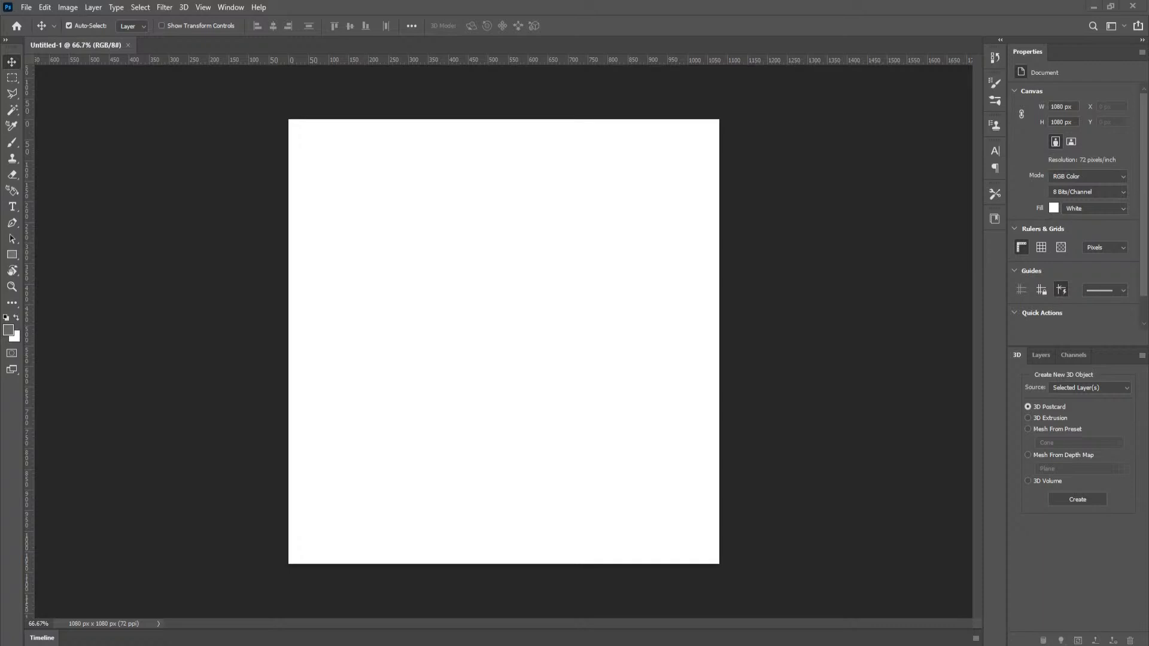
Step: Show the layers and try the Essentials V 2 and Essentials workspaces, finishing in Essentials V 2
click(1039, 357)
click(1113, 27)
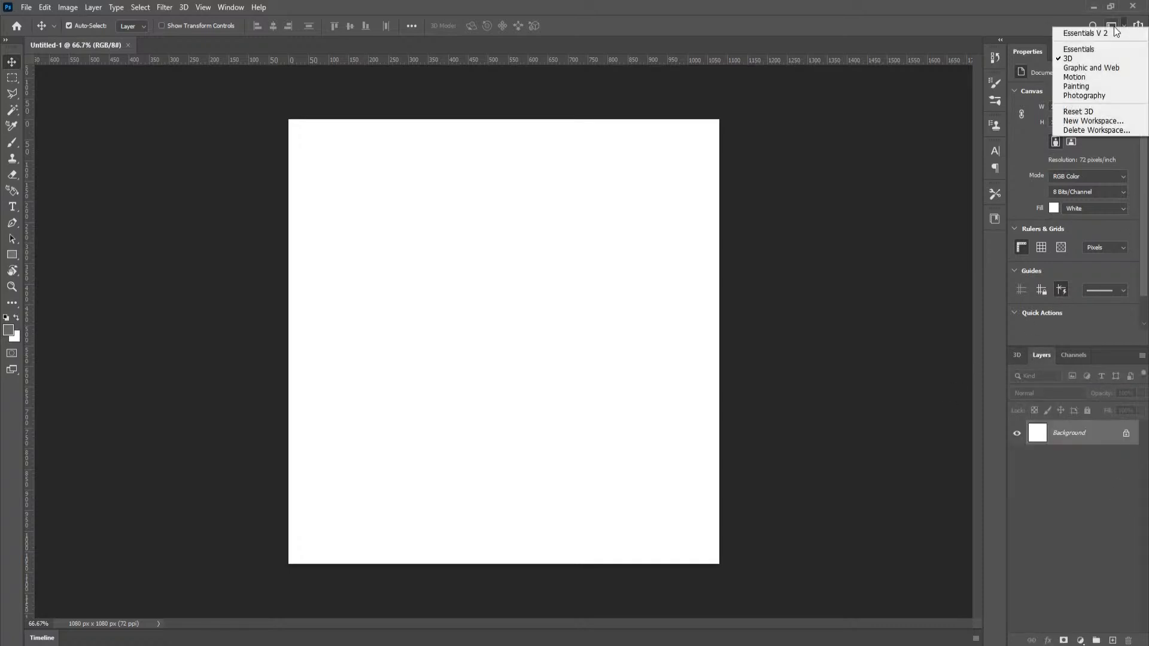
click(1114, 31)
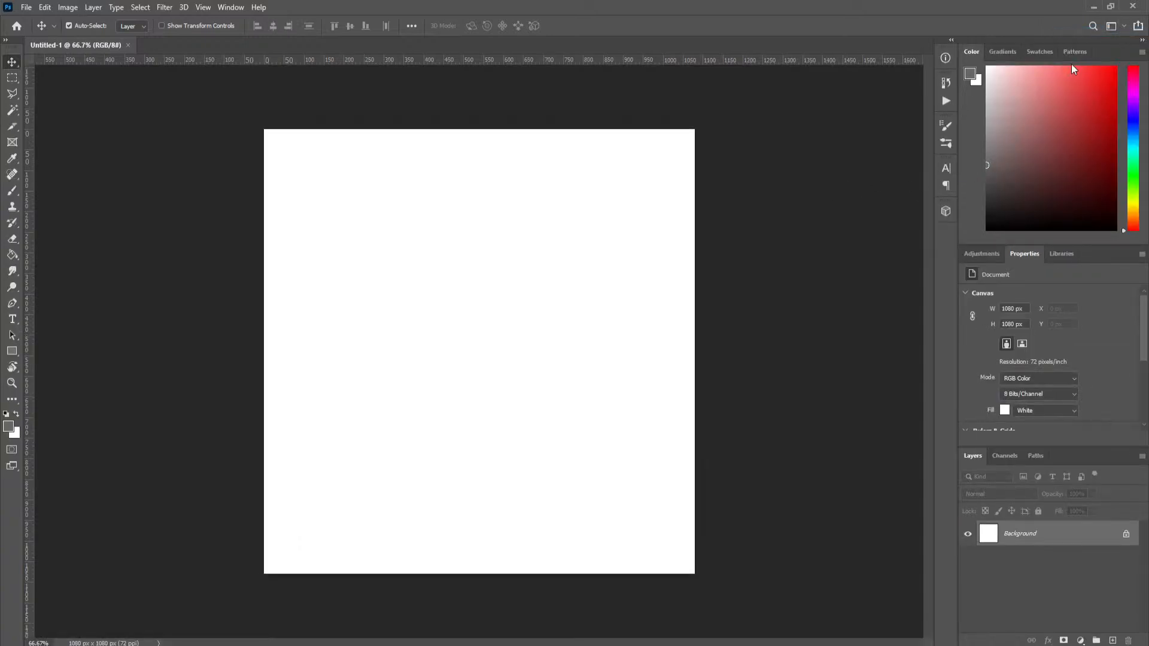
click(1124, 28)
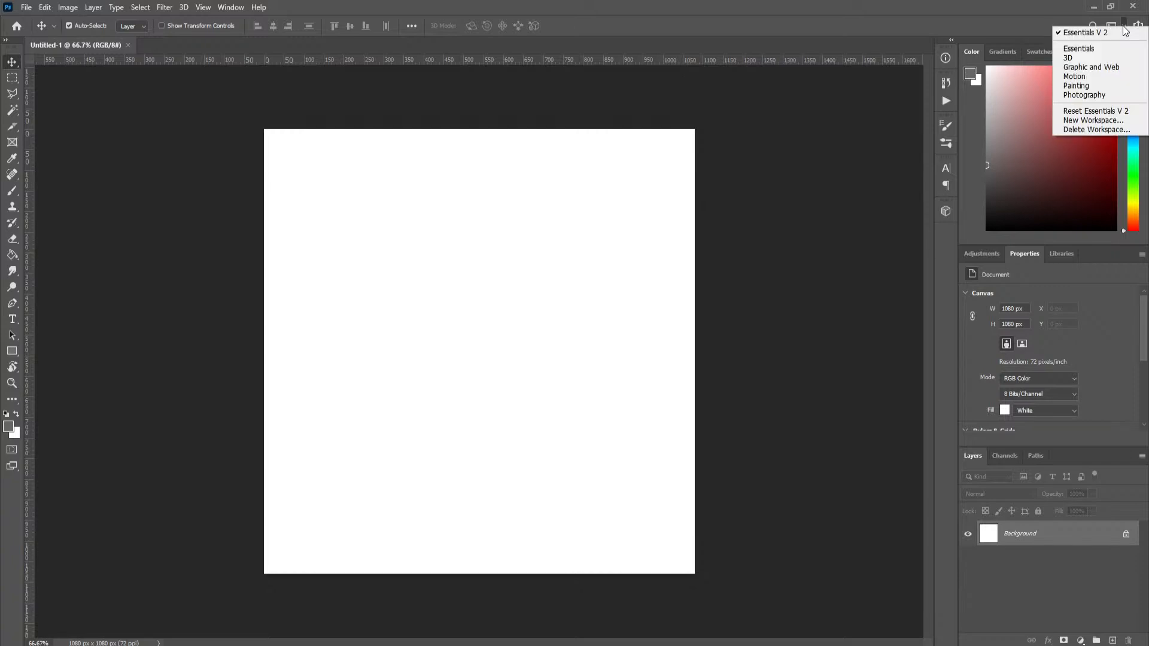
click(1093, 49)
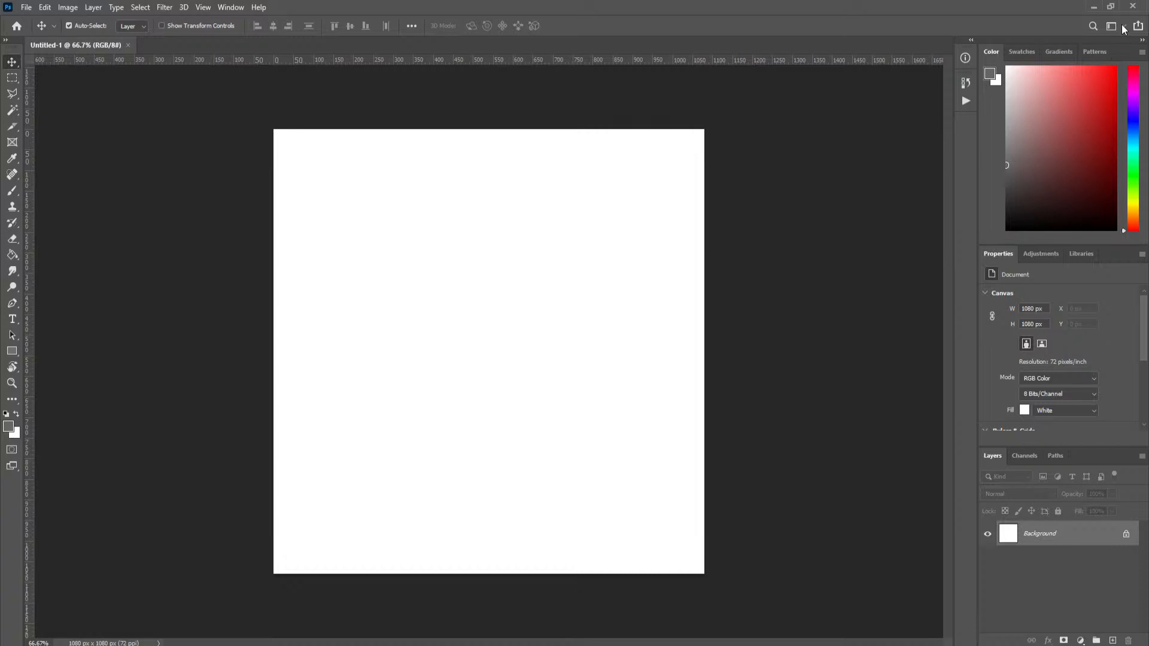
click(1123, 29)
click(1115, 37)
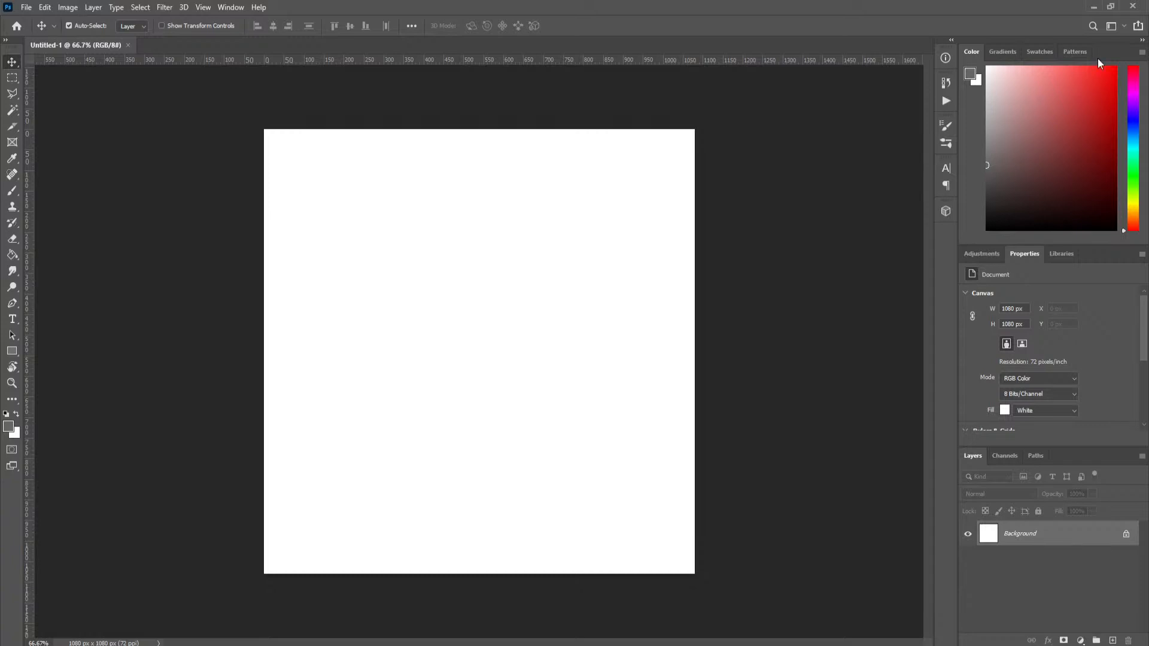
Step: Examine the 3D object options, layers and channels in the 3D workspace before returning to the Essentials V 2 workspace
click(1123, 26)
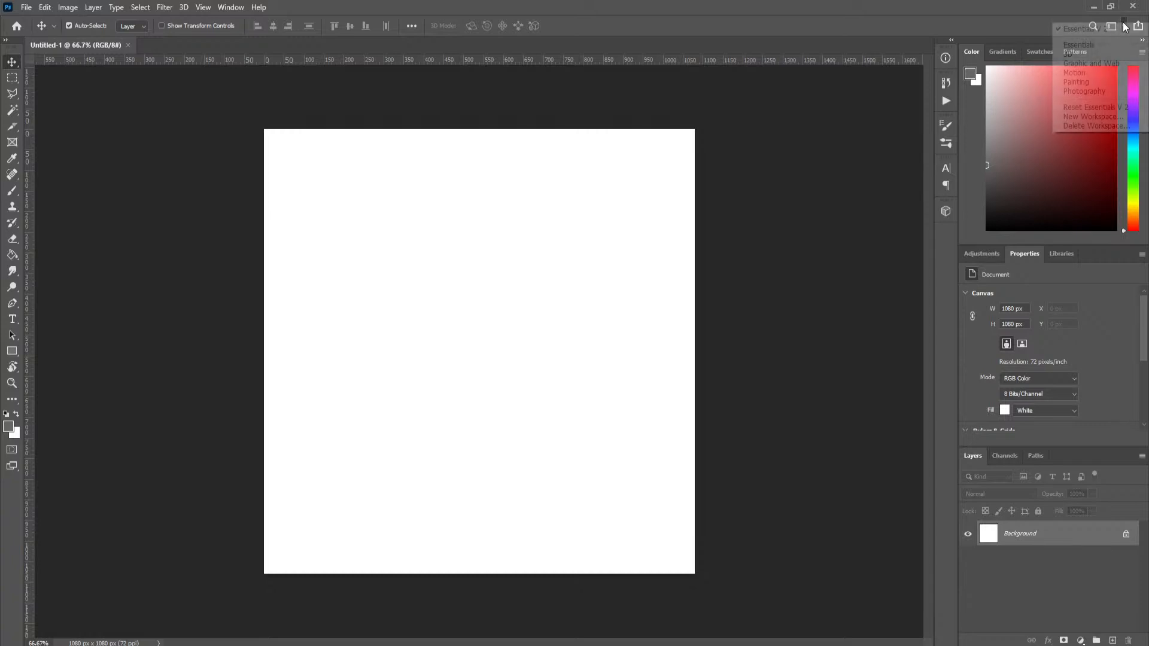
click(1082, 54)
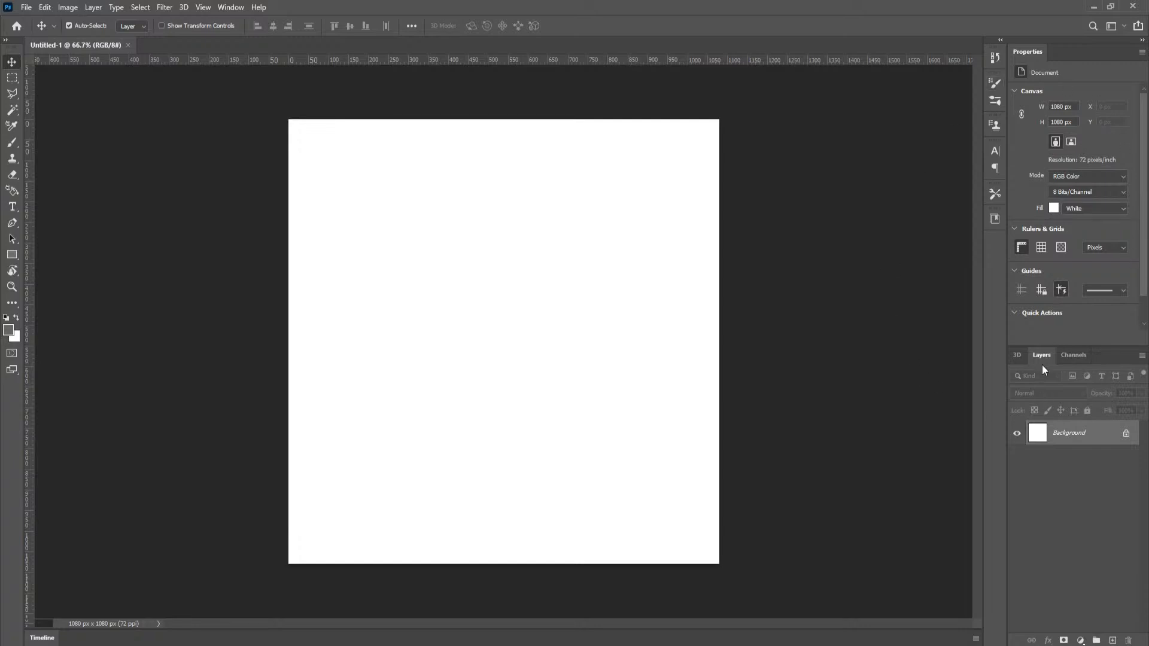
click(1016, 356)
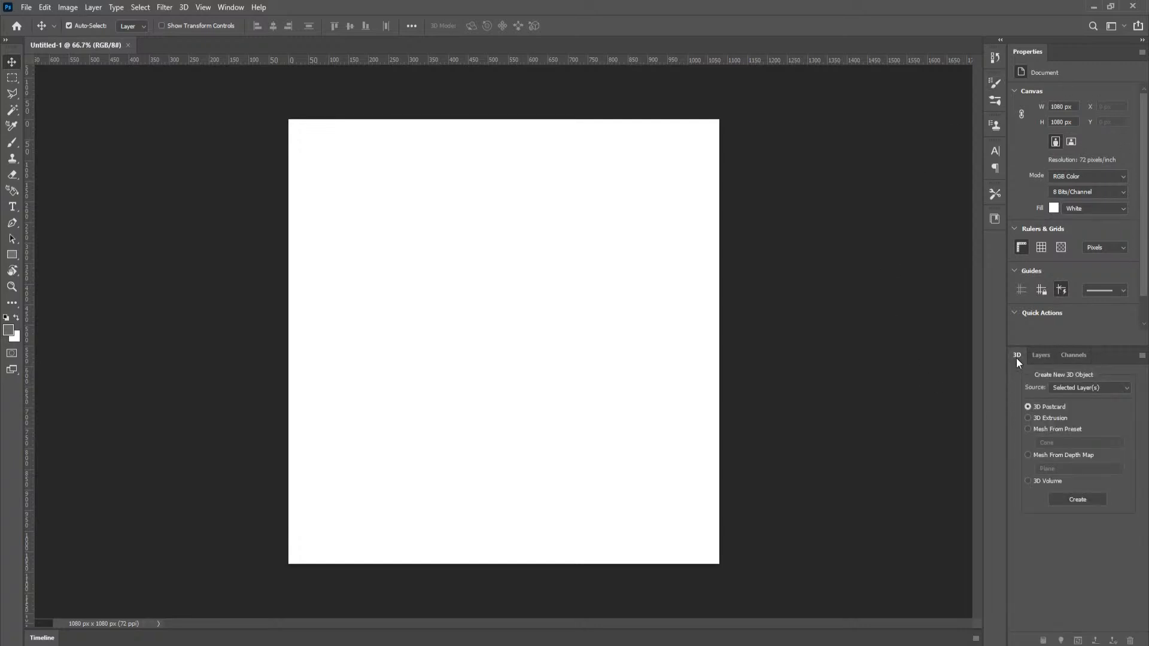
click(1040, 358)
click(1077, 357)
click(1040, 356)
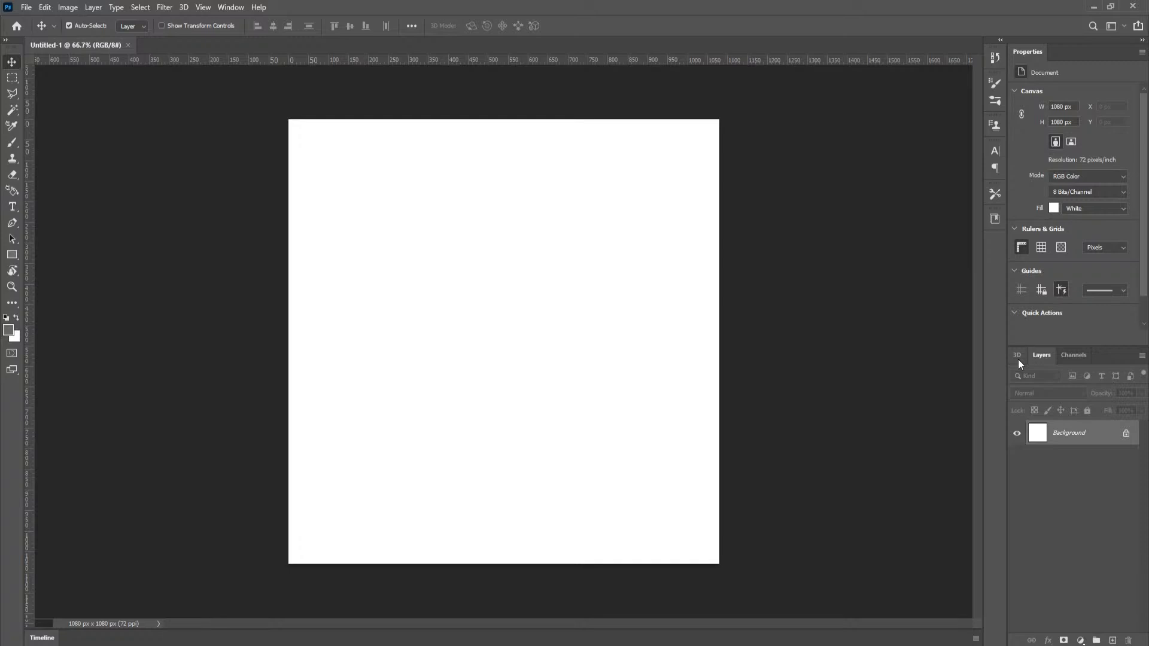
click(1113, 26)
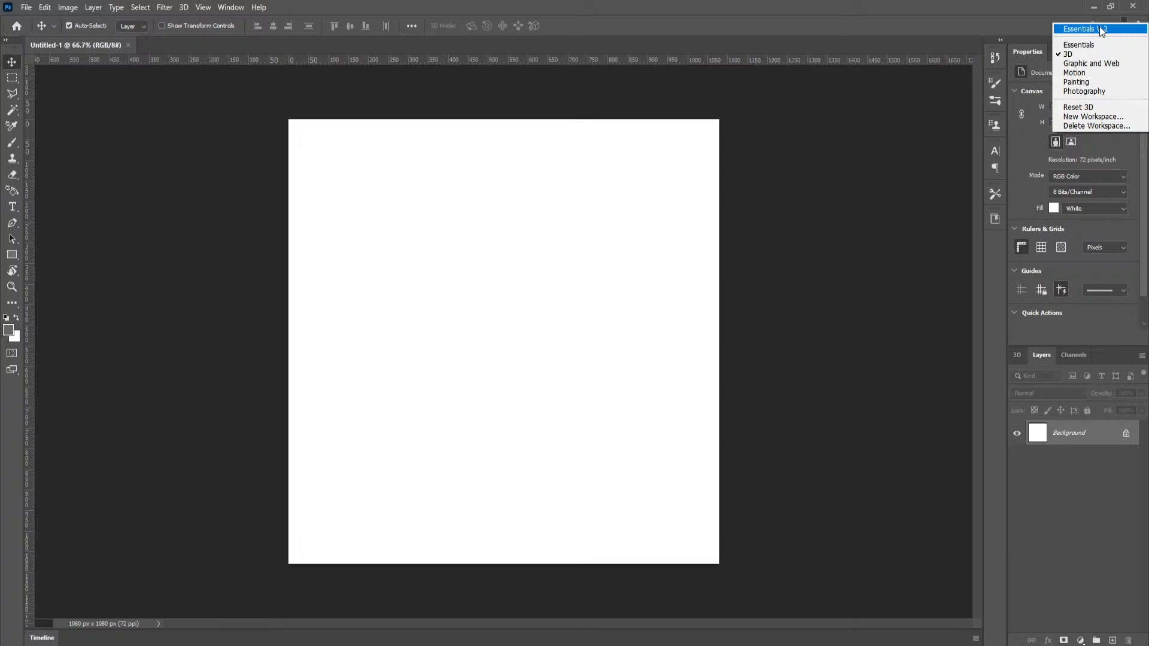
click(1100, 29)
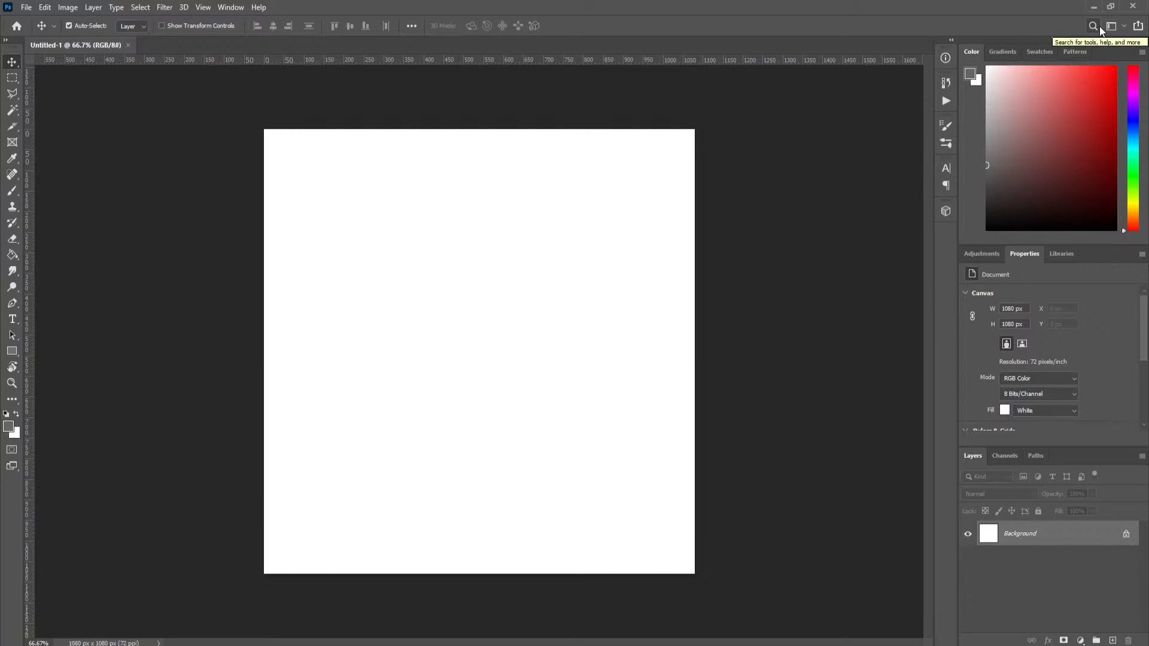
Step: Create a Cube mesh preset from the Background layer and accept switching to the 3D workspace
click(185, 8)
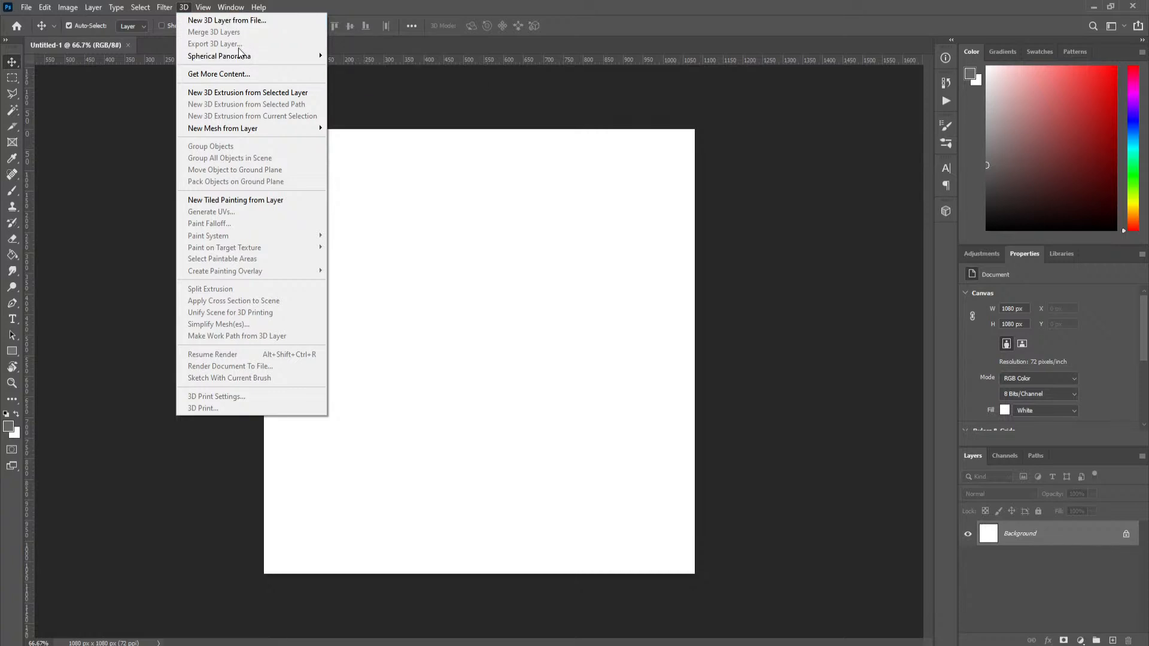
mouse_move(233, 57)
mouse_move(281, 128)
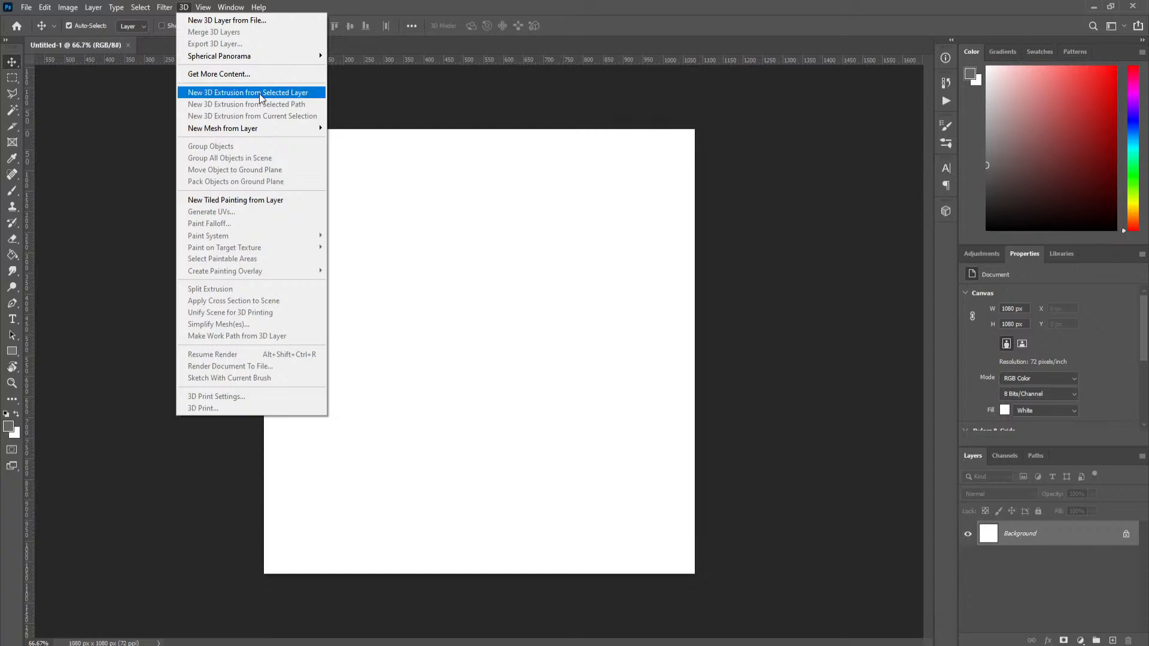
mouse_move(237, 135)
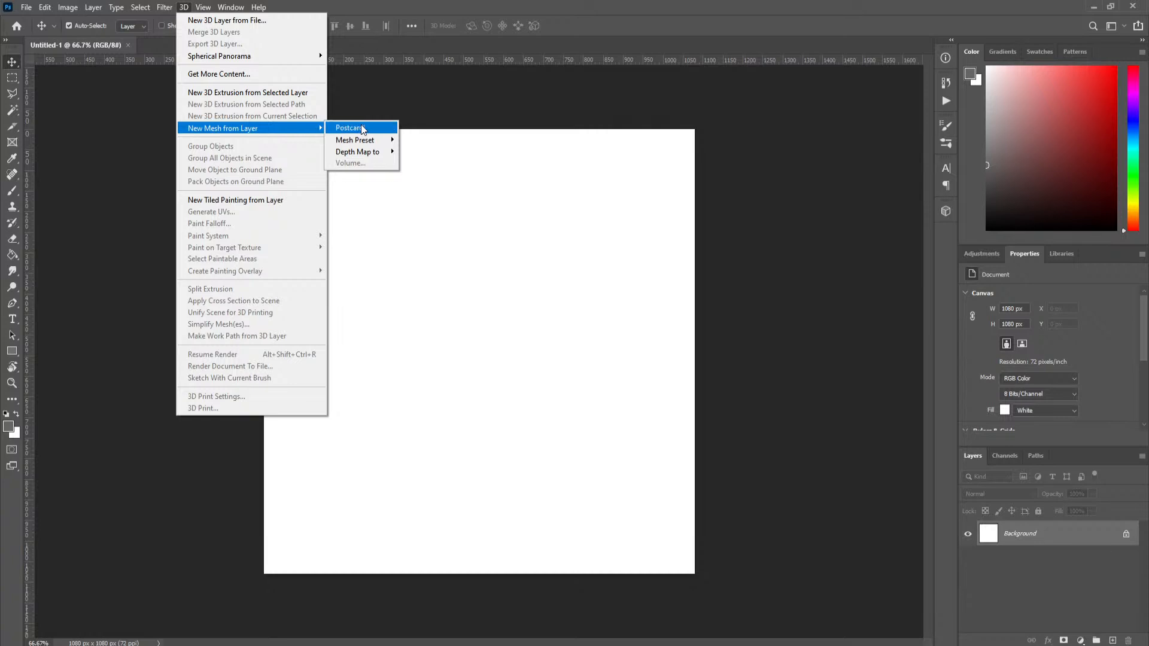
mouse_move(362, 144)
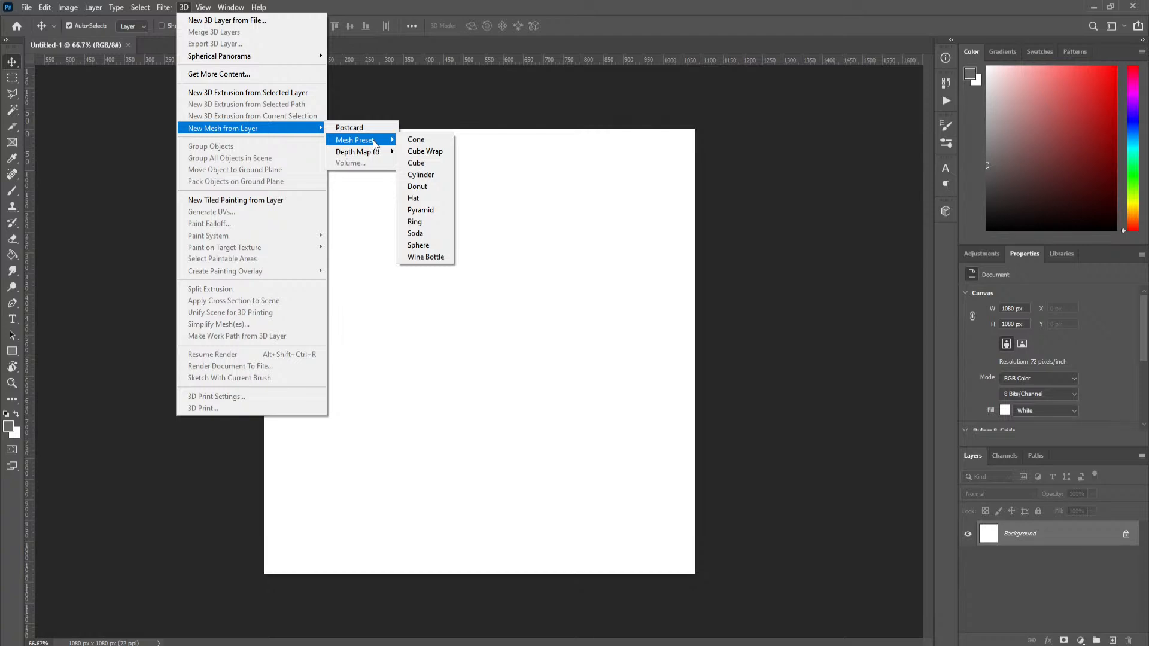
click(429, 163)
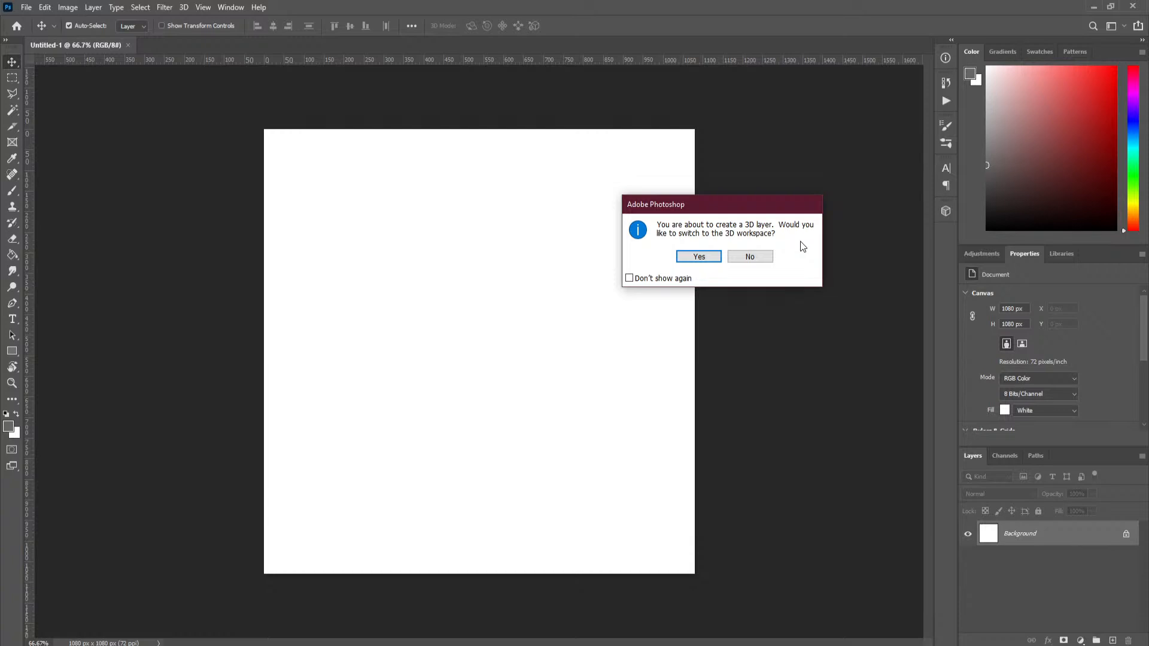
click(699, 256)
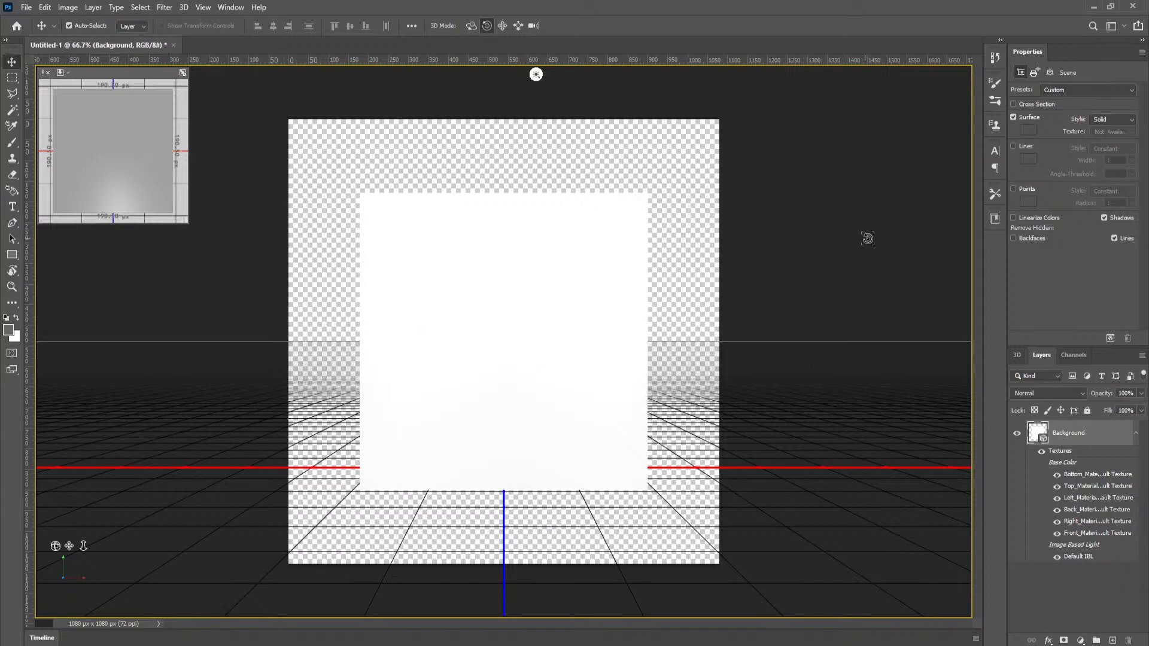
Step: Try a slight roll of the 3D camera, undo it, and orbit to a raised angle showing the cube's top and two sides
mouse_move(885, 236)
mouse_down()
mouse_move(881, 245)
mouse_move(890, 235)
mouse_up()
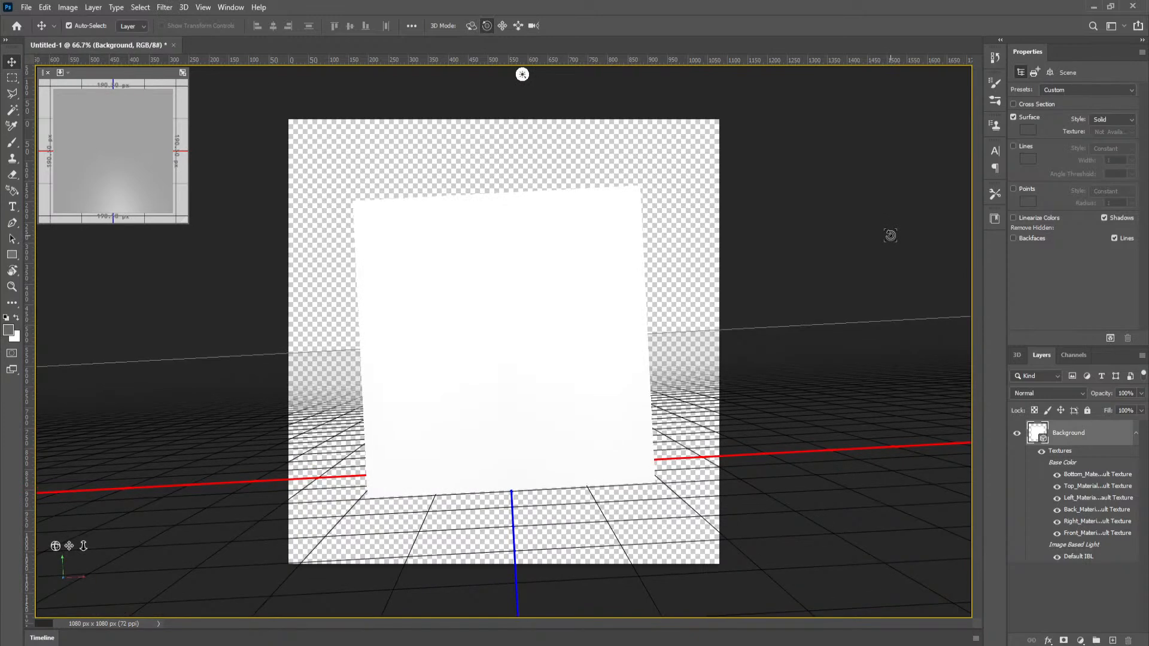
key(ctrl+z)
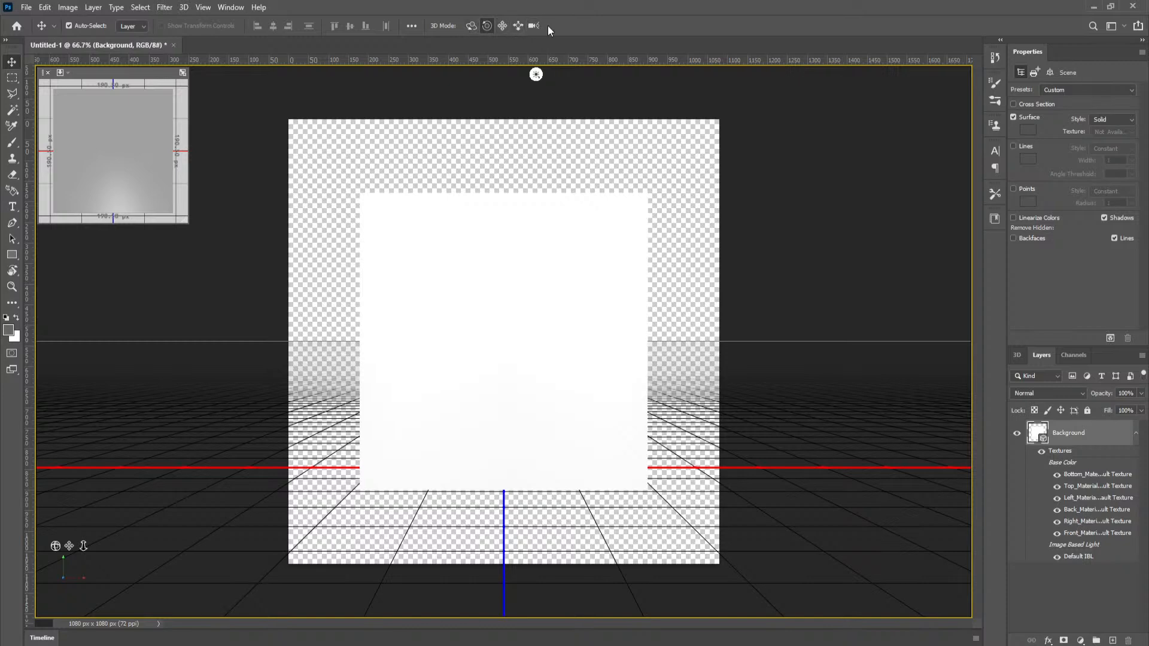
click(471, 26)
drag(895, 293, 807, 150)
click(487, 26)
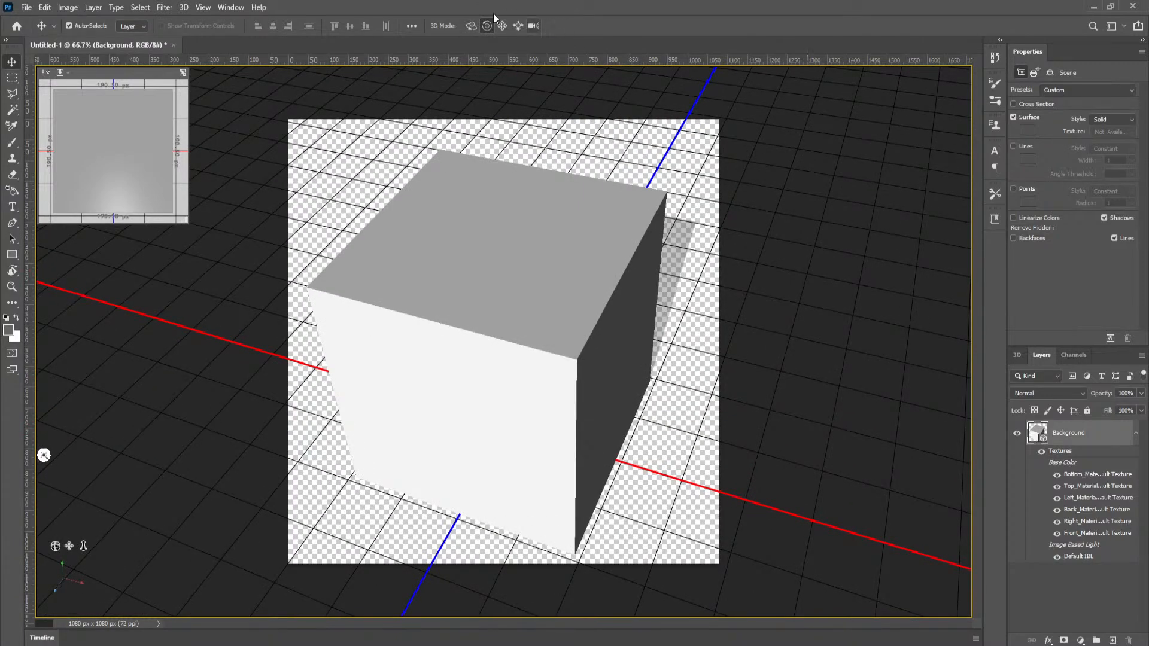
Step: Pan, slide and zoom the 3D camera so the cube is repositioned and appears smaller on the canvas
click(502, 26)
drag(807, 215, 819, 272)
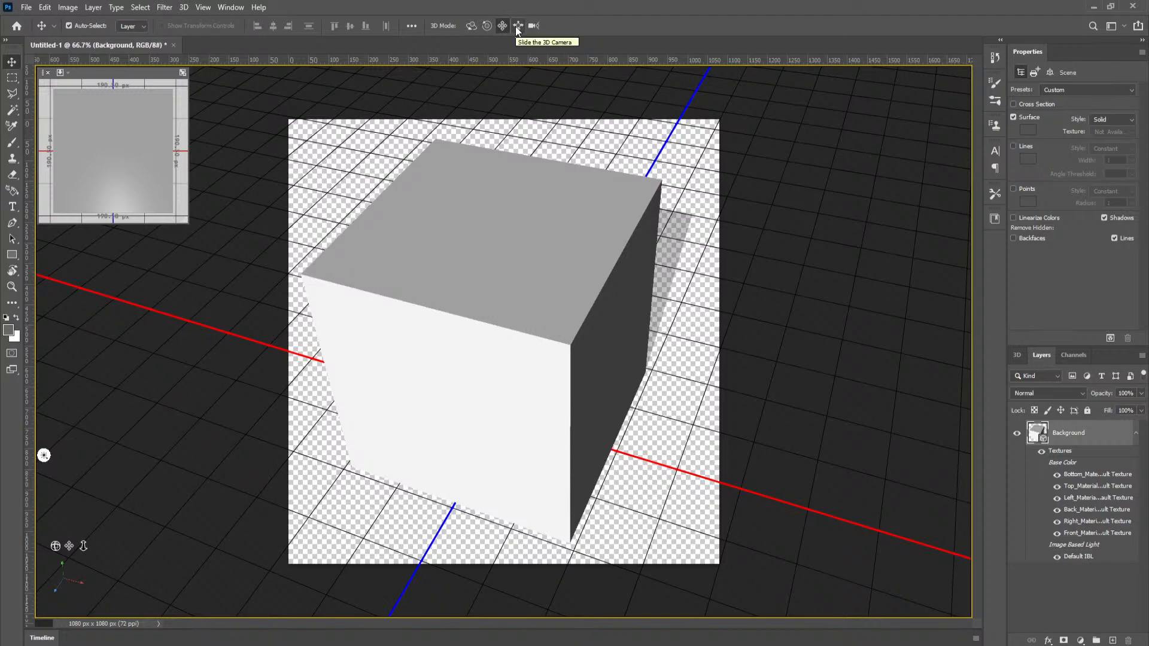
drag(790, 349, 790, 233)
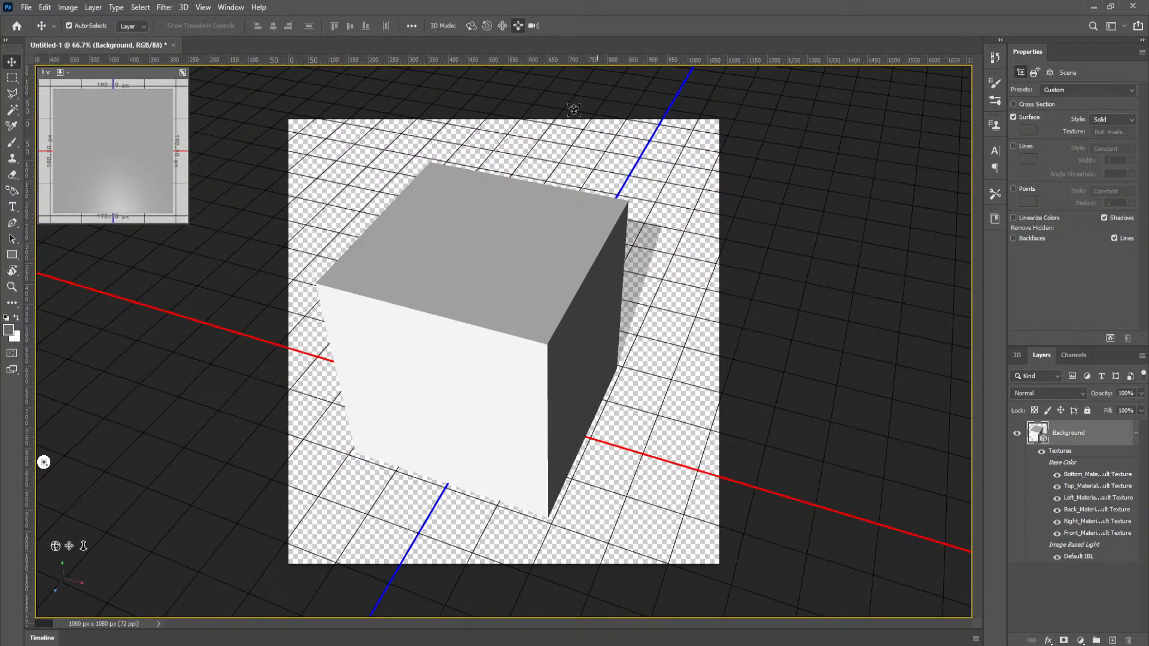
click(537, 29)
drag(755, 220, 739, 286)
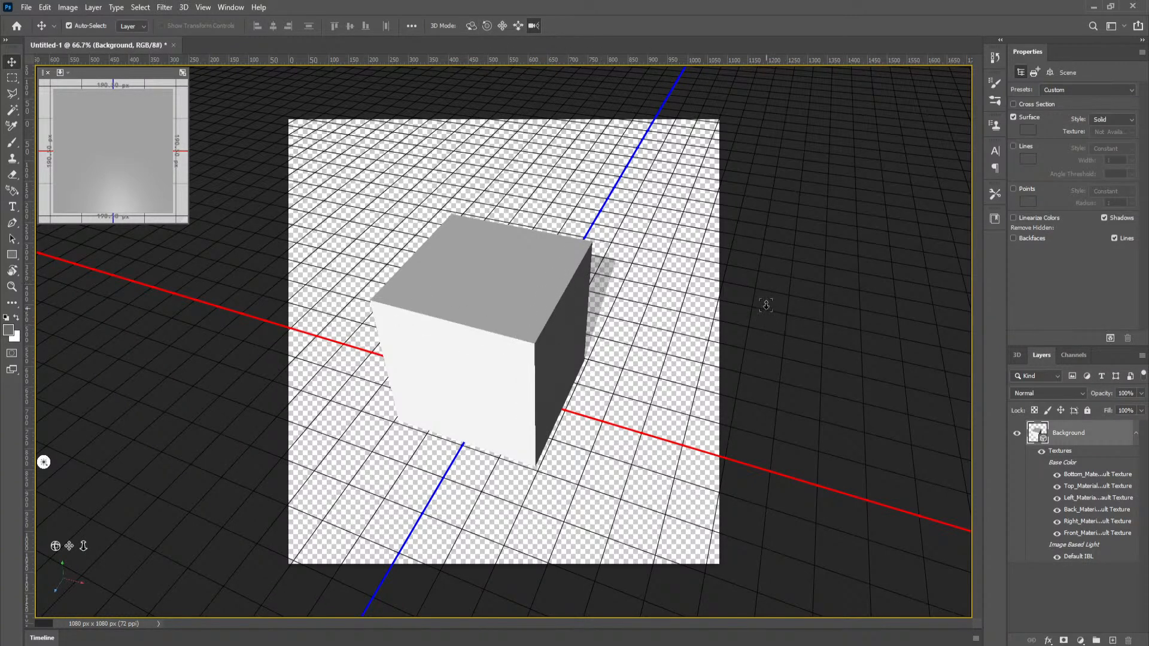
Step: Orbit and pan the 3D camera until the cube is partly off the canvas, and restore the Default camera view
click(476, 26)
drag(591, 103, 815, 355)
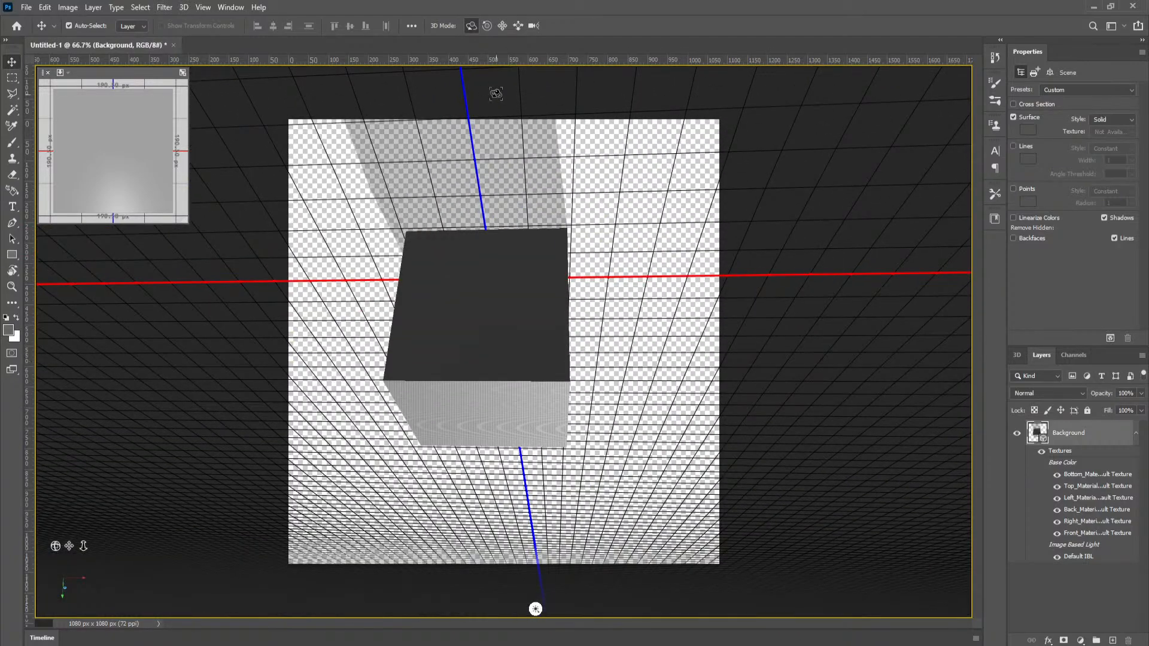
click(501, 27)
drag(503, 295, 113, 385)
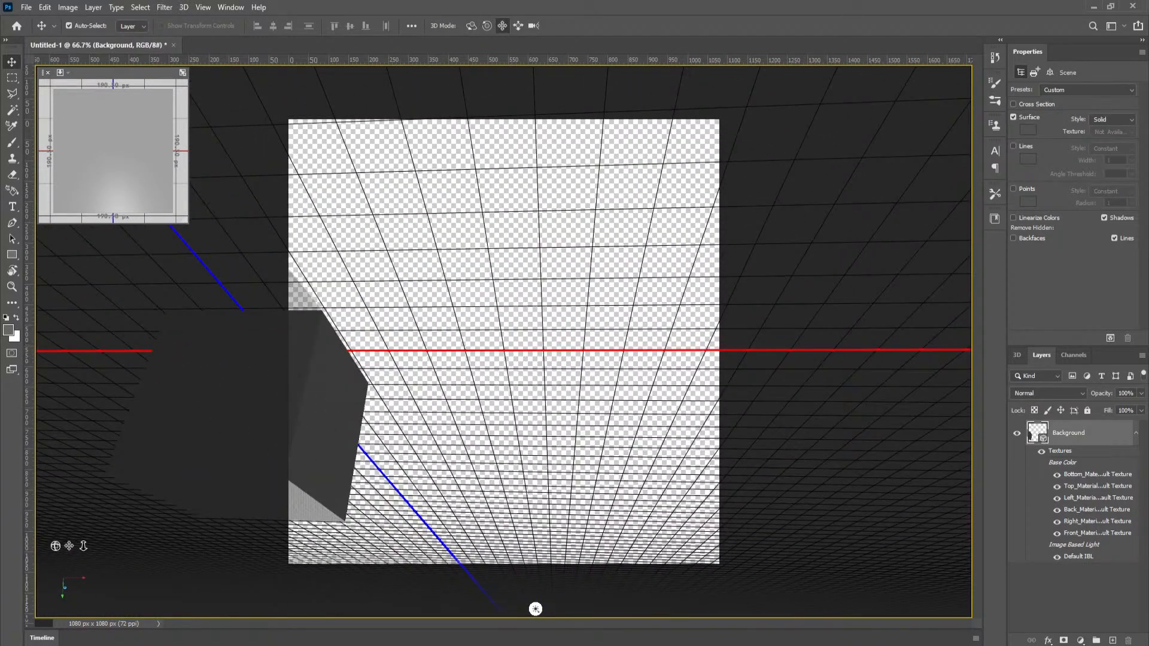
right_click(63, 580)
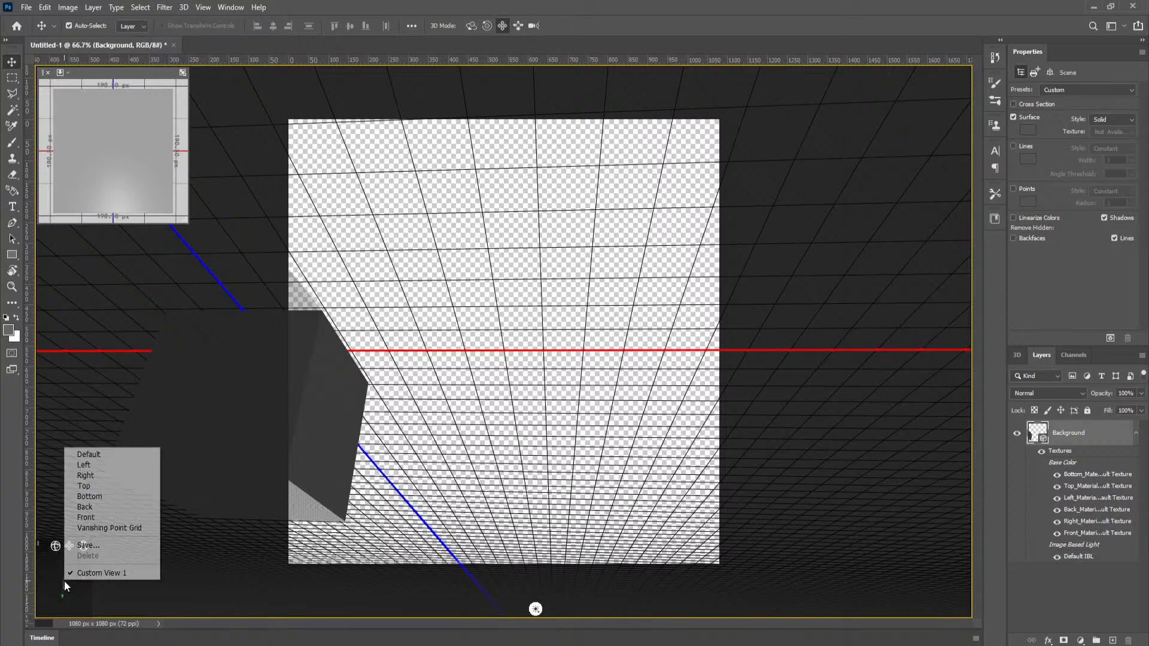
click(98, 457)
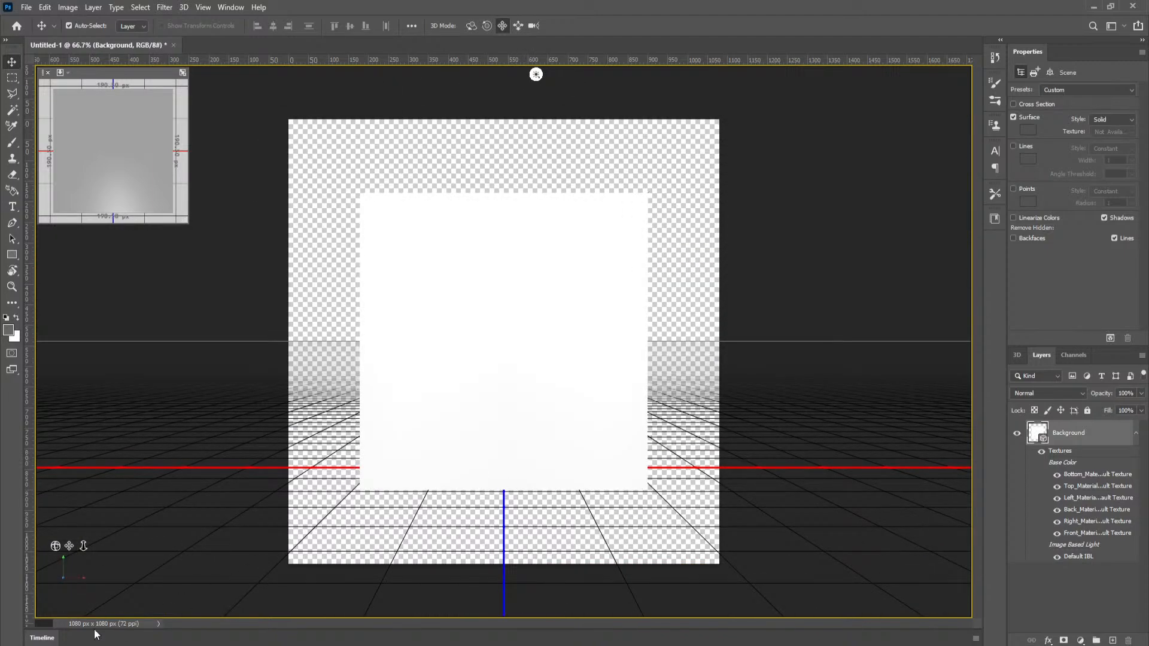
Step: View the cube from the Left, Right and Top preset camera views in turn
right_click(70, 572)
click(103, 474)
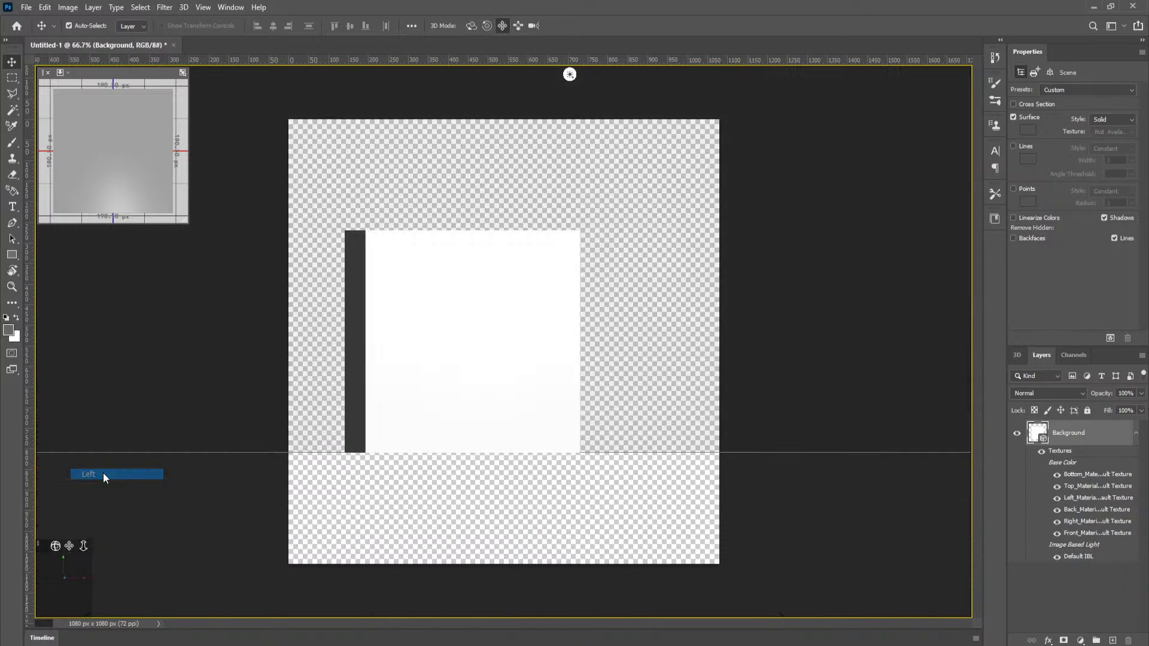
right_click(99, 581)
click(102, 490)
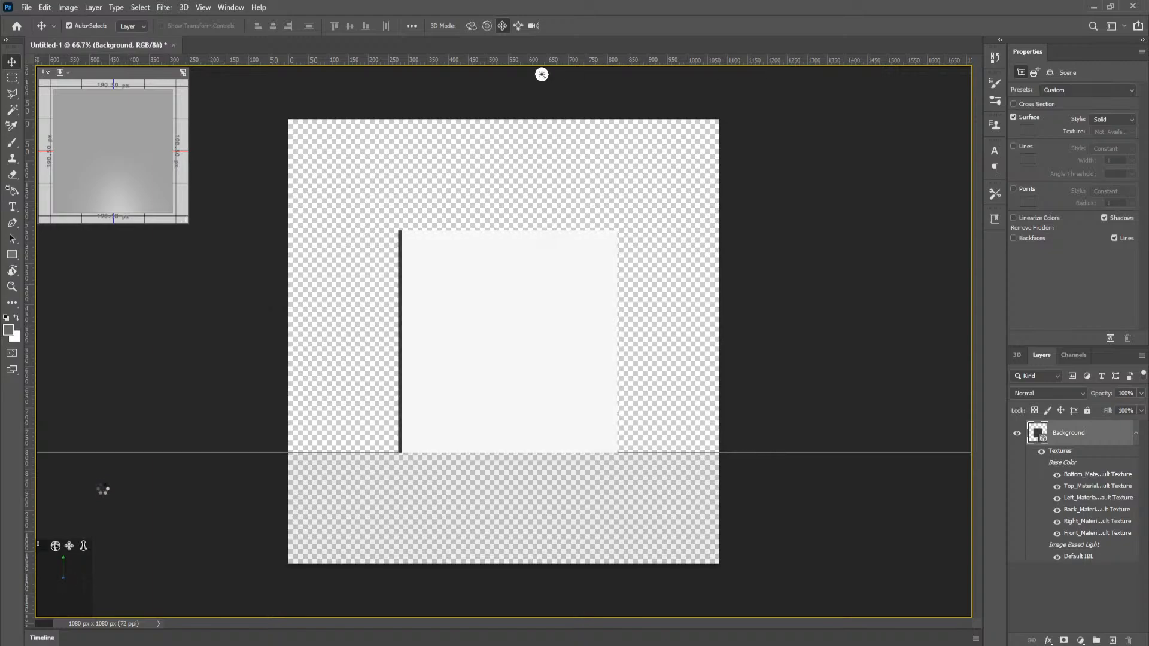
right_click(61, 581)
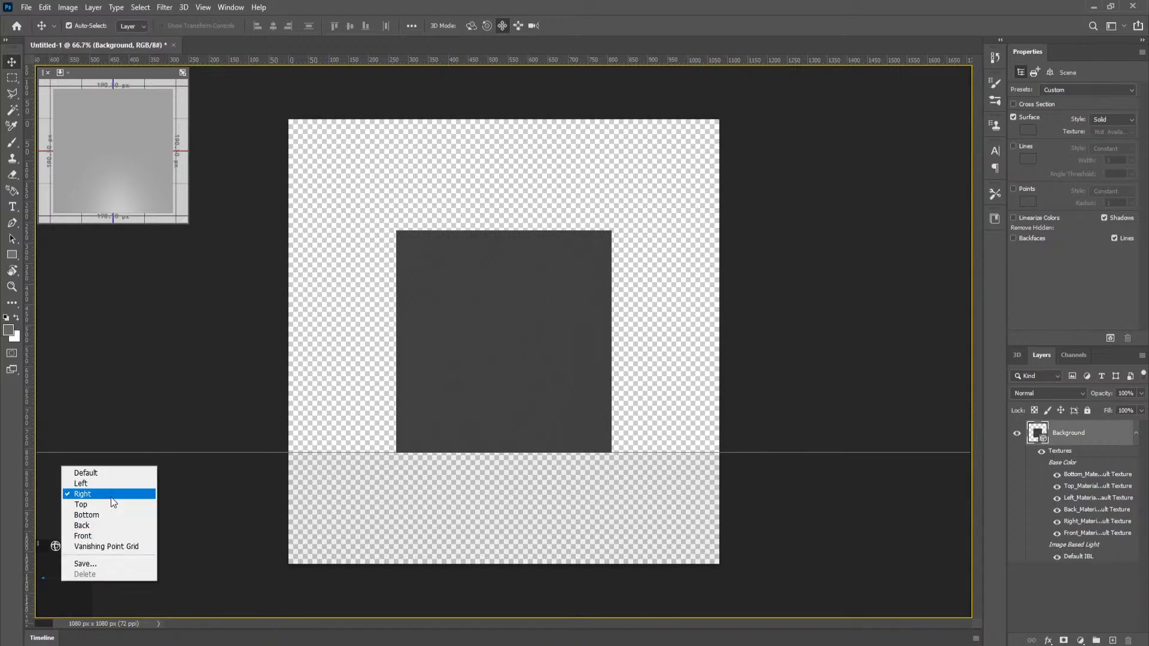
click(112, 504)
Step: View the cube from the Bottom, Back and Front preset camera views in turn
right_click(71, 591)
click(109, 532)
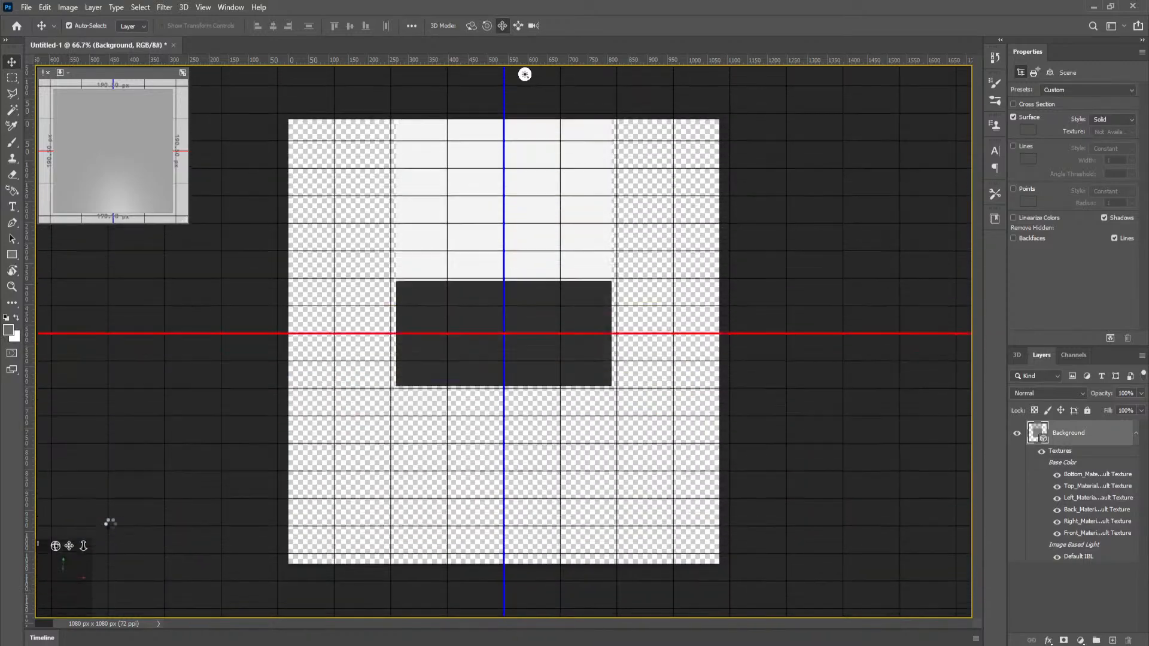
right_click(62, 590)
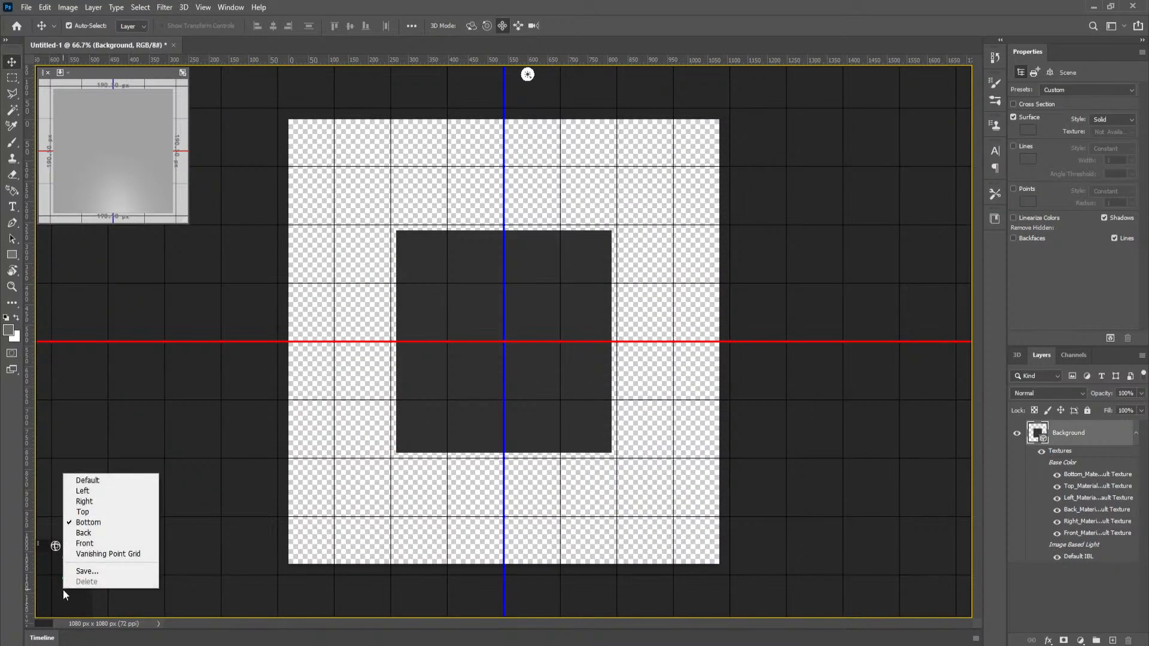
click(109, 532)
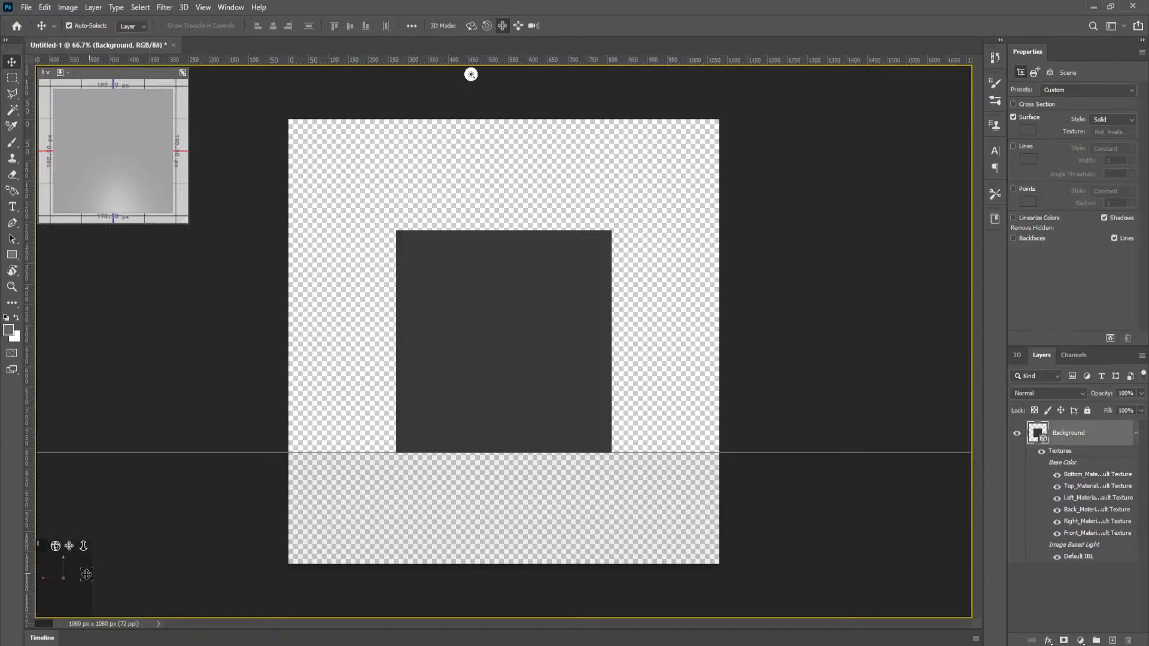
right_click(73, 579)
click(109, 533)
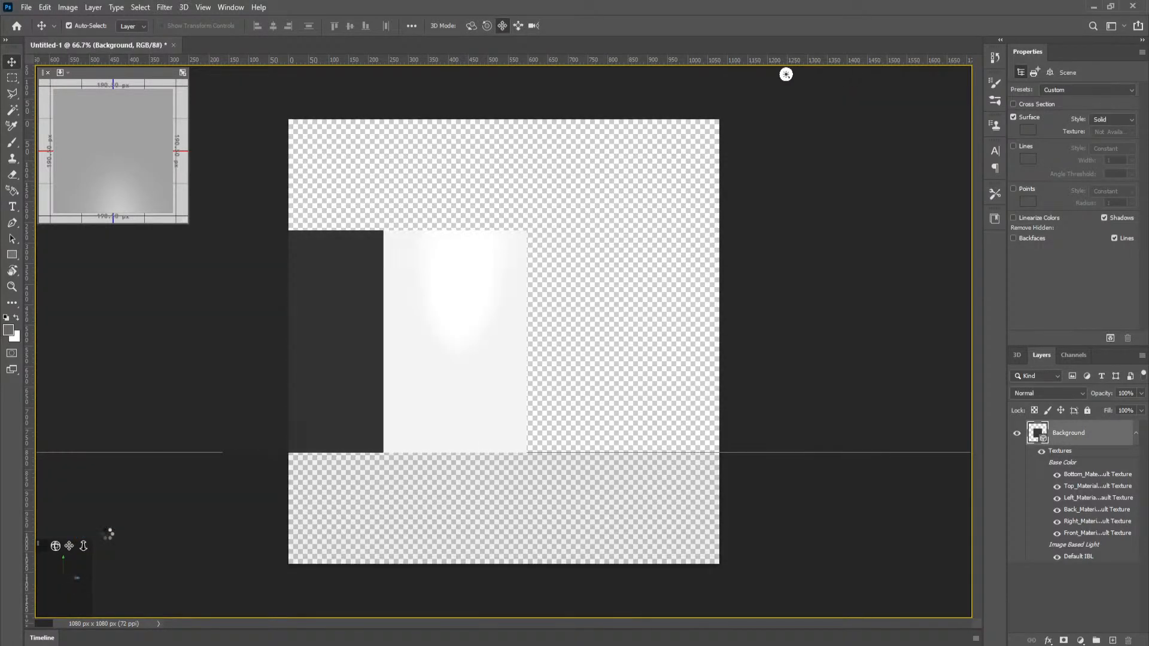
Step: Choose the Vanishing Point Grid camera view, agree to create a grid, and place a rough four-corner plane around the cube's lower part
right_click(84, 579)
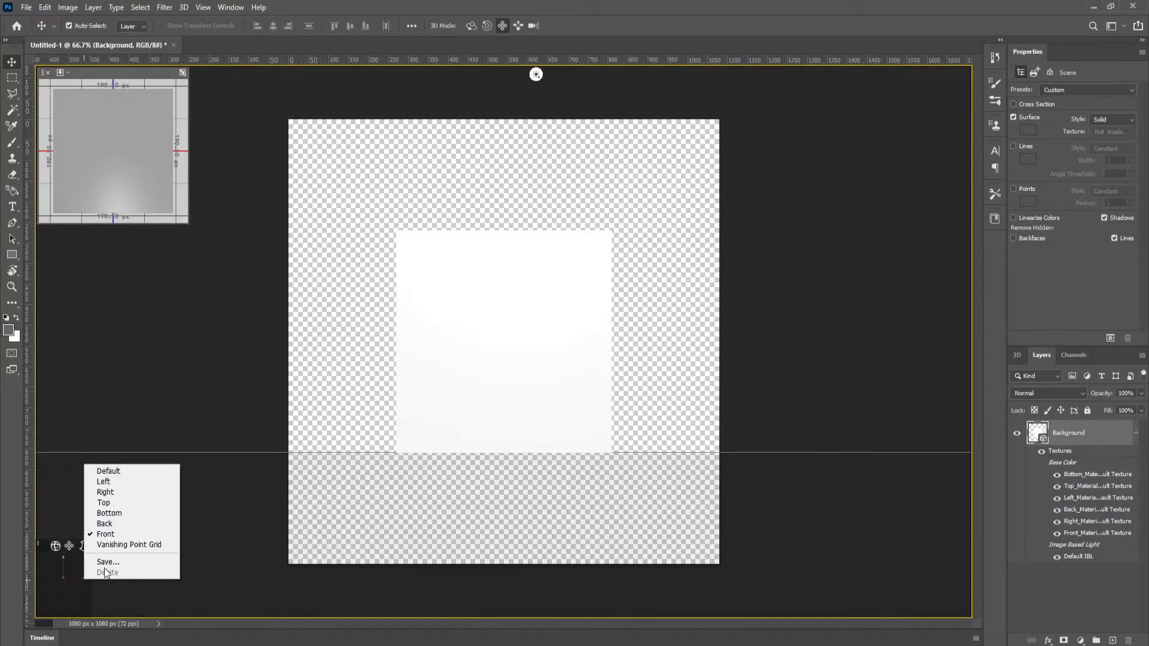
click(137, 544)
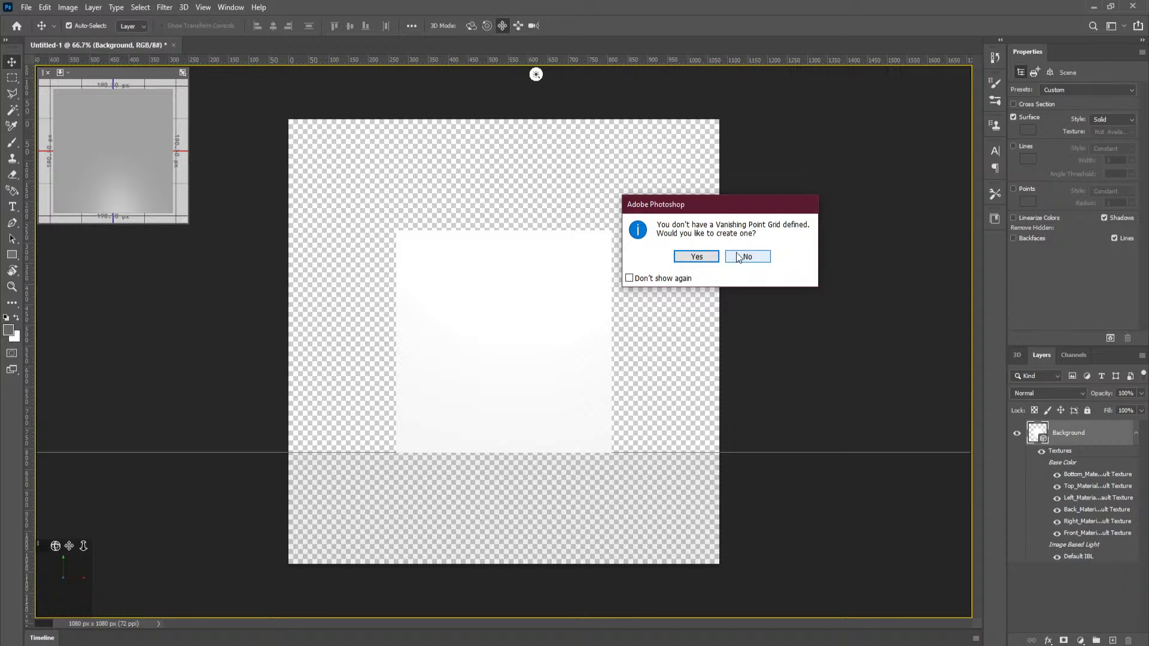
click(714, 257)
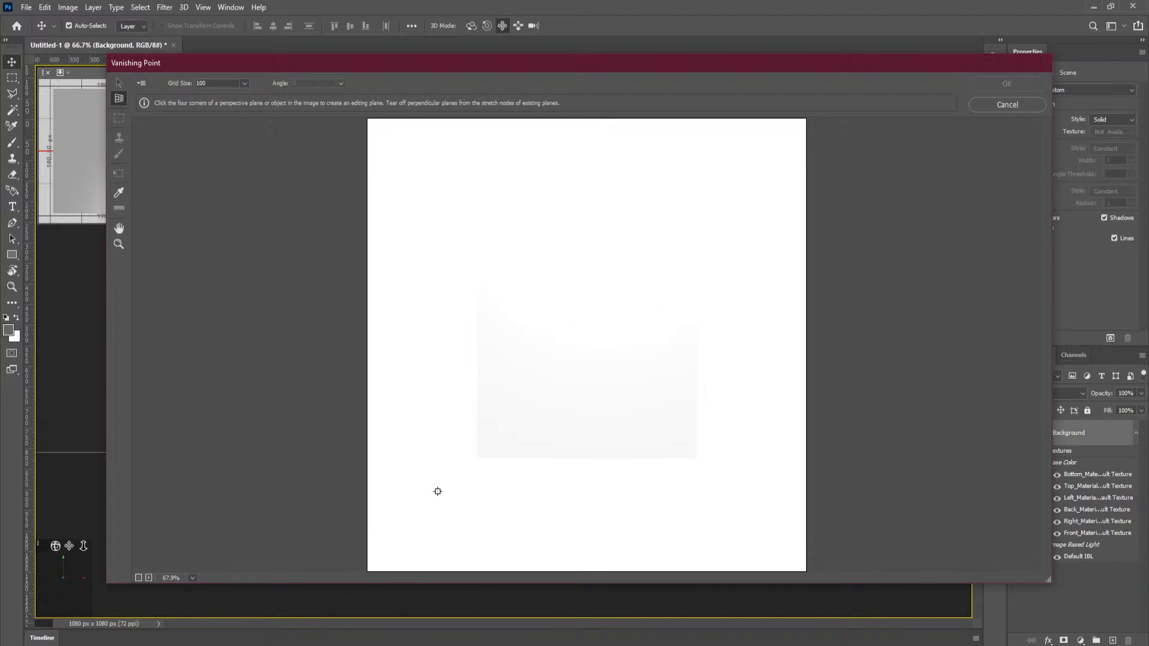
click(512, 461)
click(424, 462)
click(471, 394)
click(735, 383)
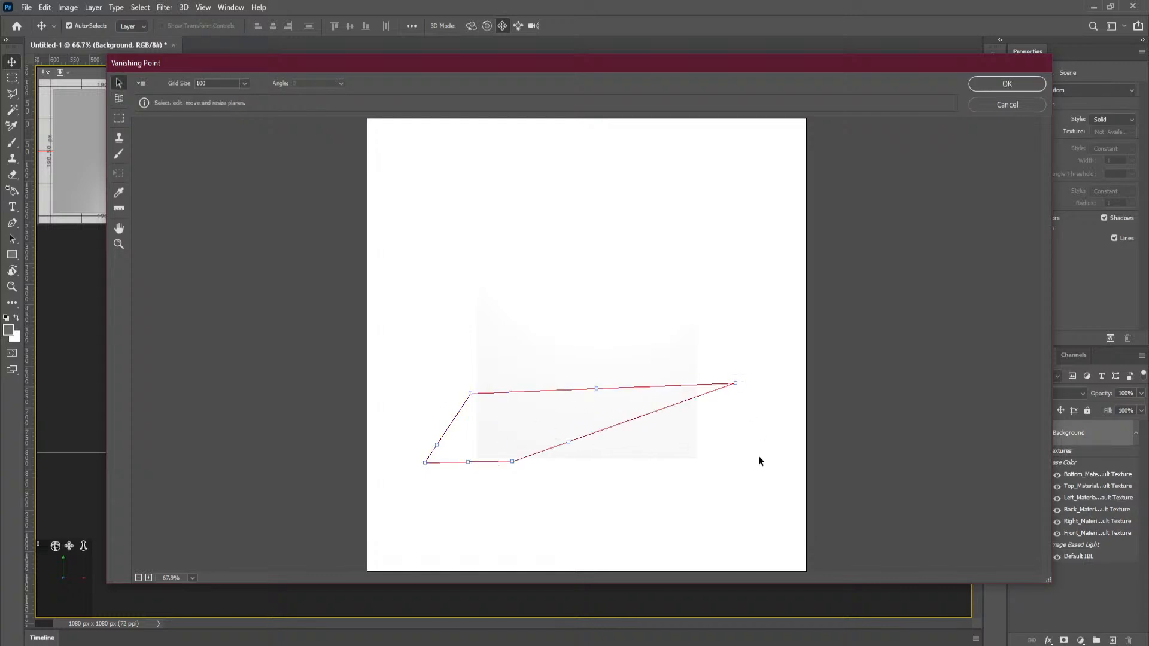
Step: Adjust the vanishing point plane's two right-hand corners so it forms a floor-like trapezoid, and accept the grid
drag(513, 461, 755, 462)
drag(735, 383, 730, 396)
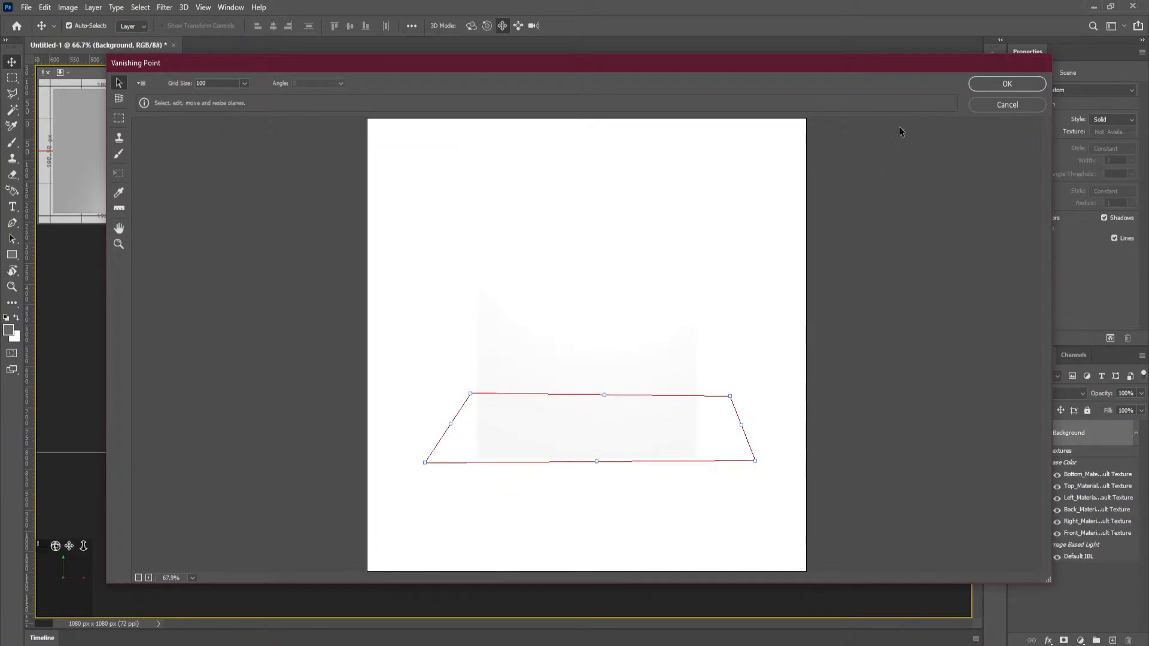
click(999, 83)
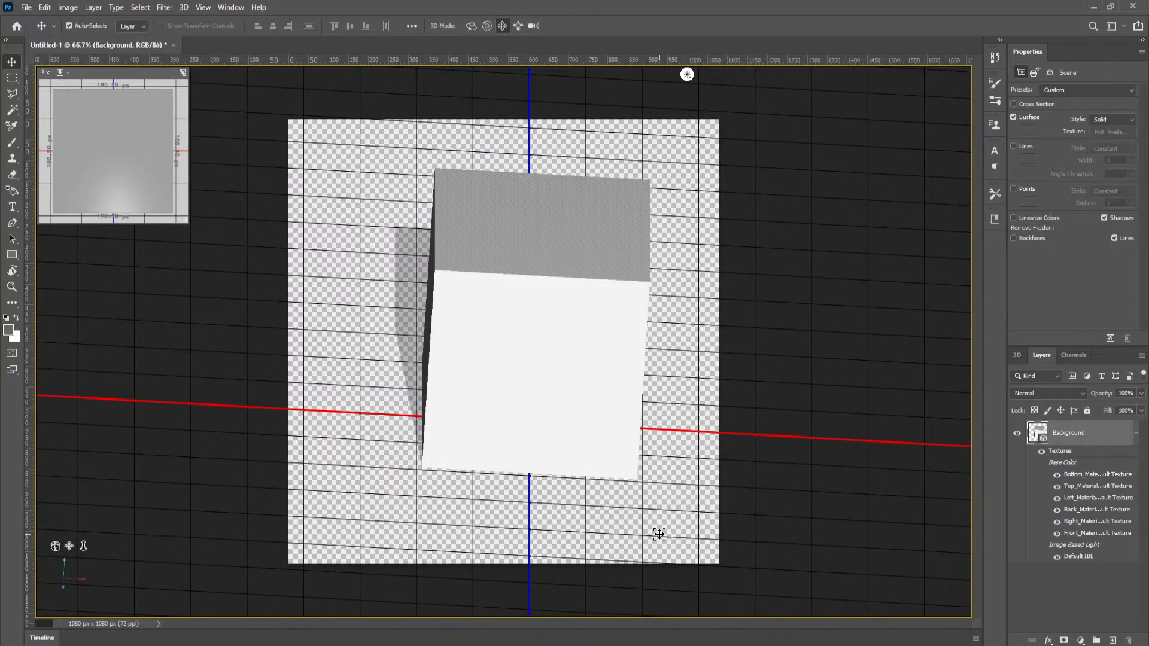
Step: Restore the Default camera view and orbit the 3D camera to a raised angle showing the cube's top and two sides
click(67, 578)
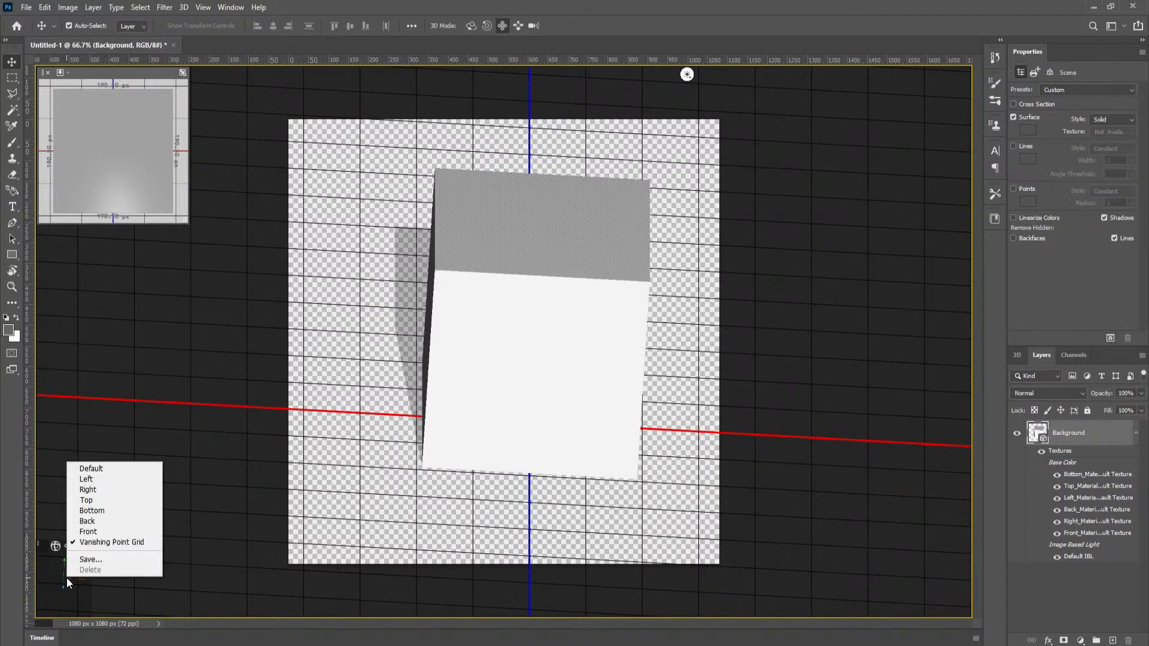
click(120, 469)
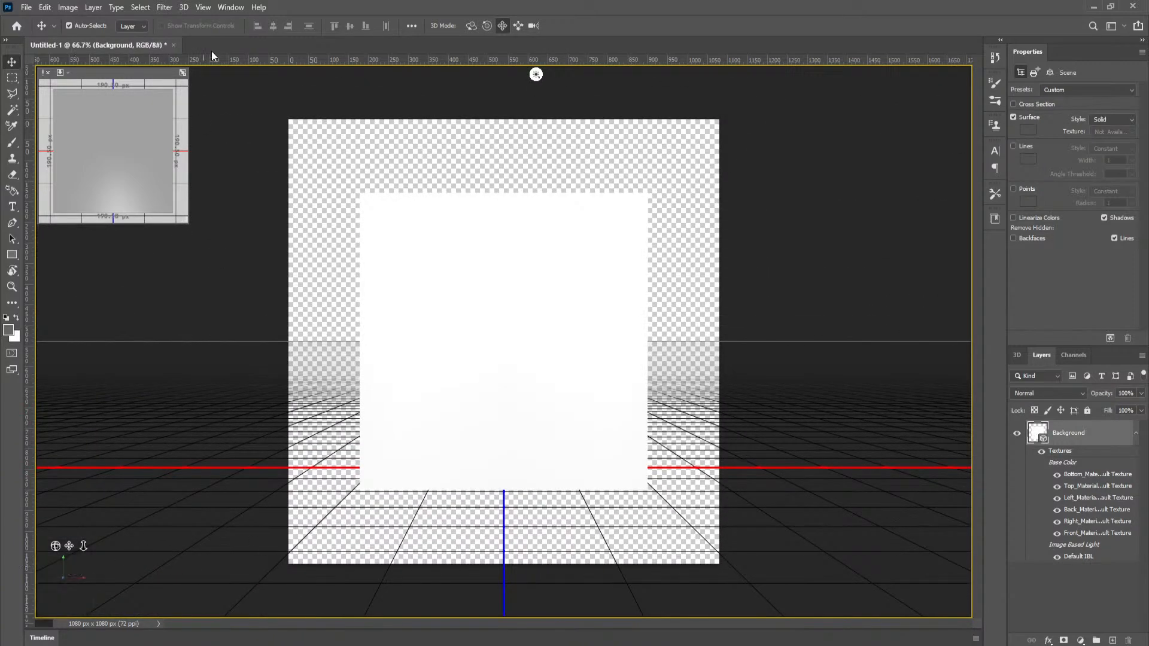
click(74, 585)
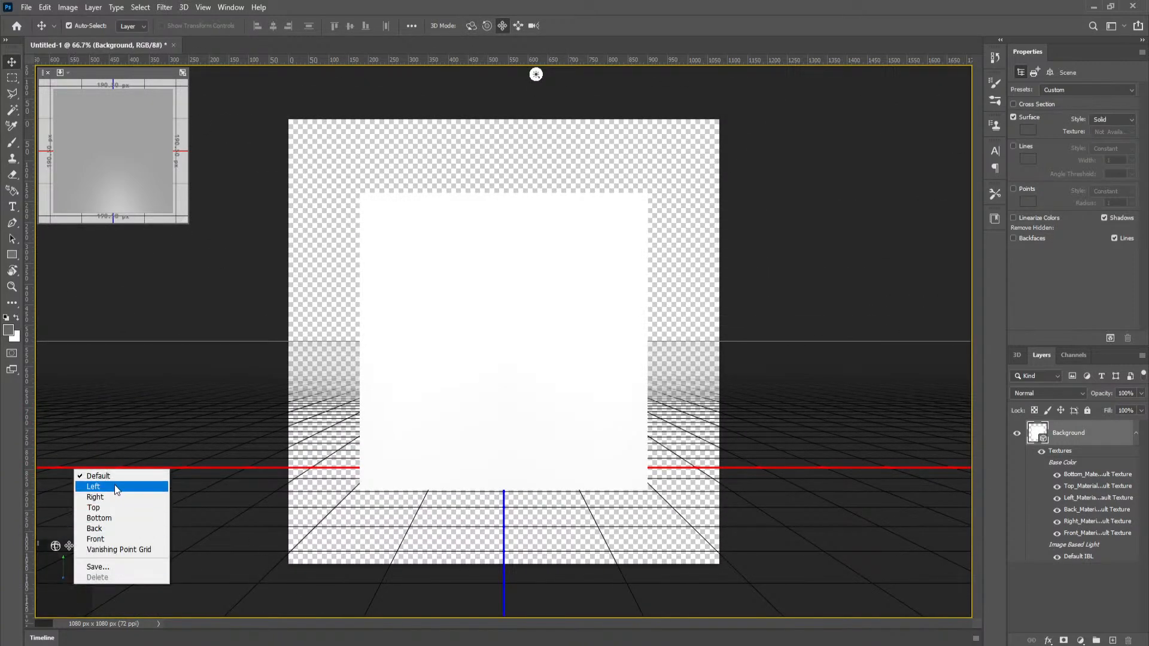
click(472, 28)
drag(680, 293, 802, 223)
click(471, 26)
click(501, 26)
Step: Switch to the Front camera view, return to Default, and orbit again to a raised angle showing the cube's top and two sides
right_click(64, 583)
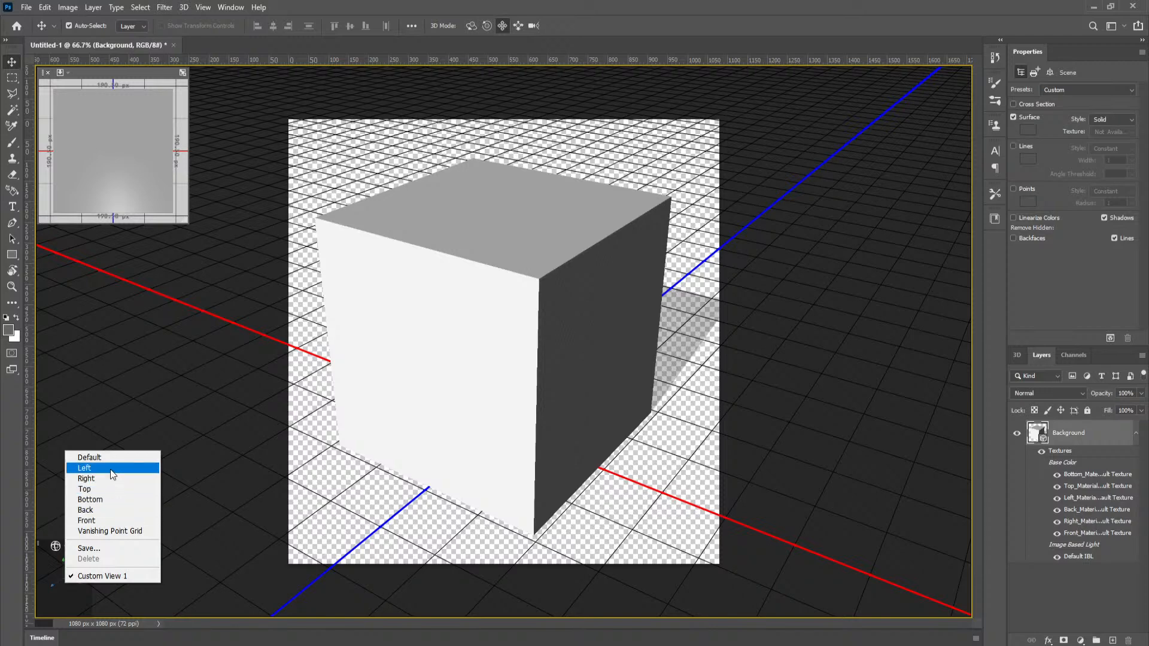
click(106, 520)
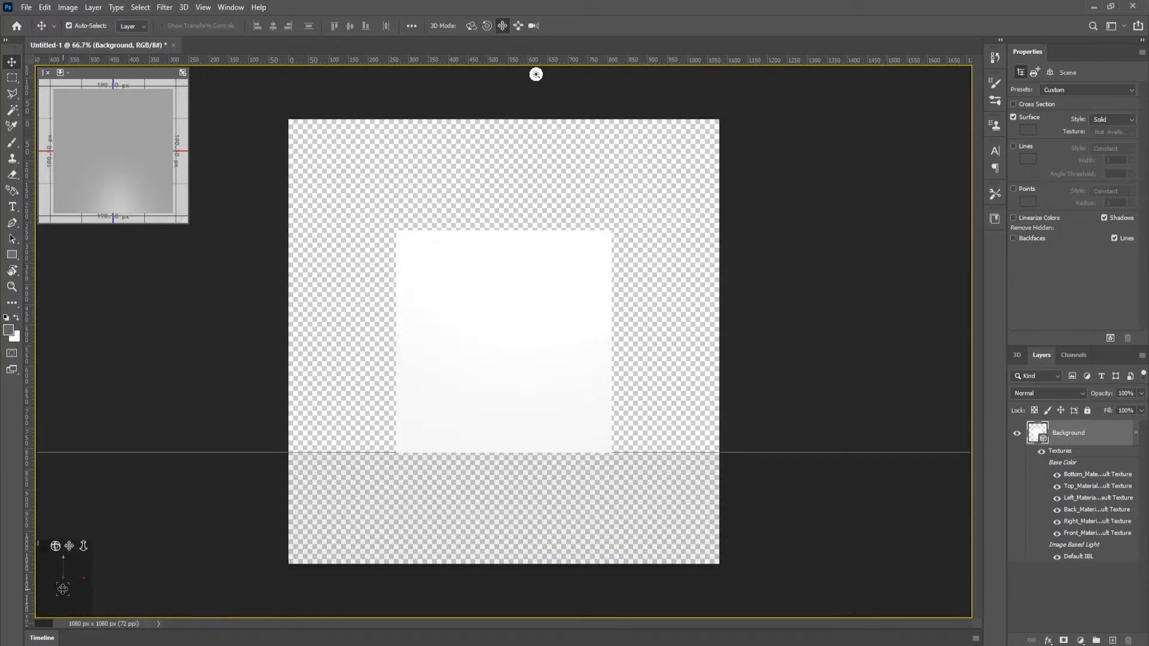
click(63, 589)
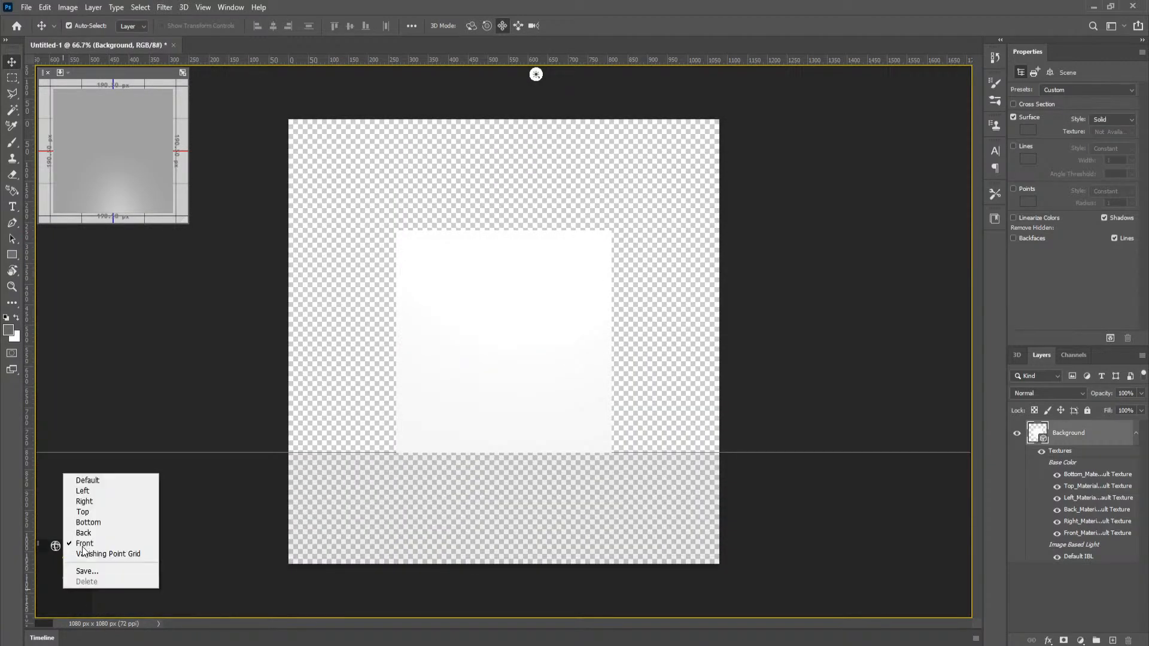
click(84, 476)
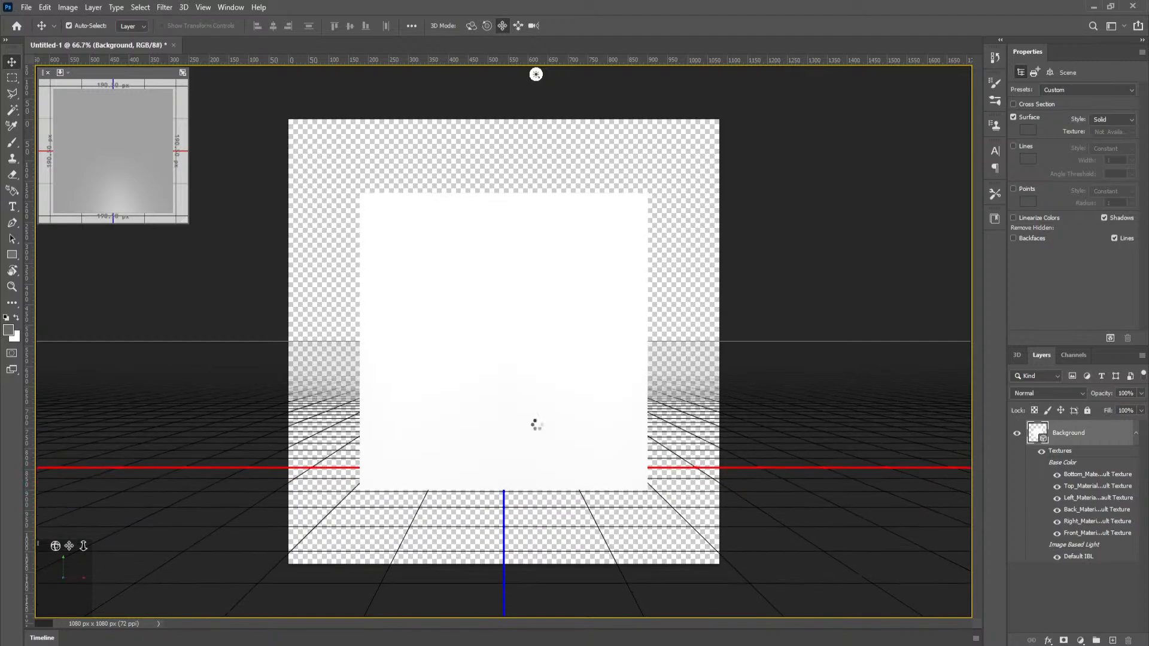
click(471, 26)
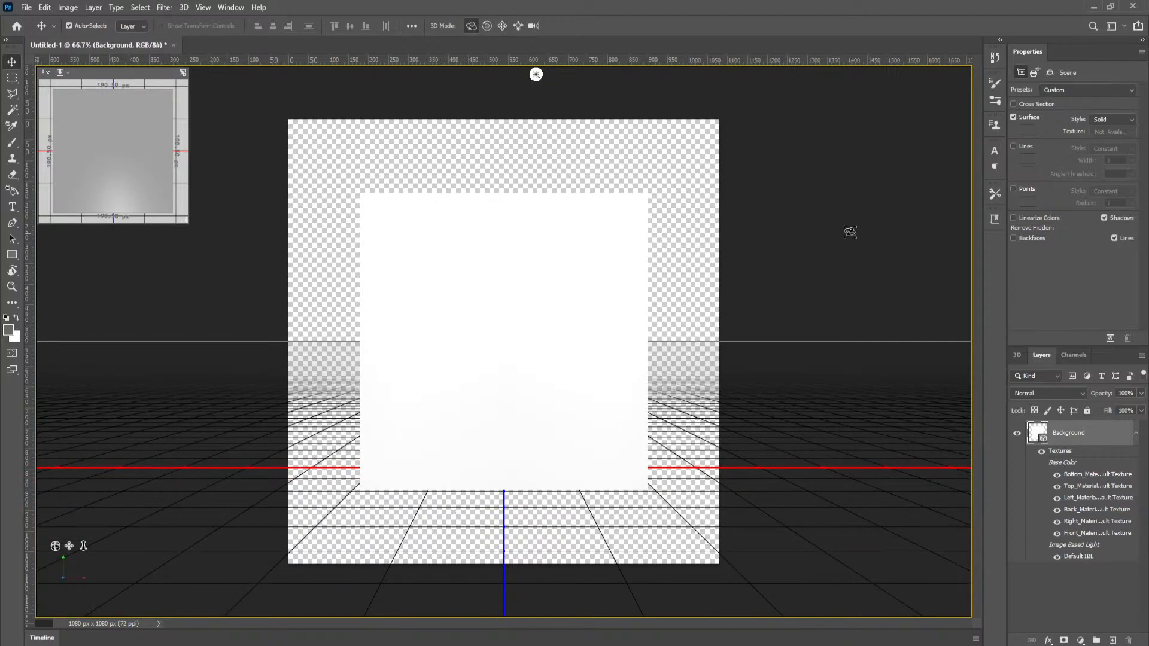
drag(855, 231, 802, 259)
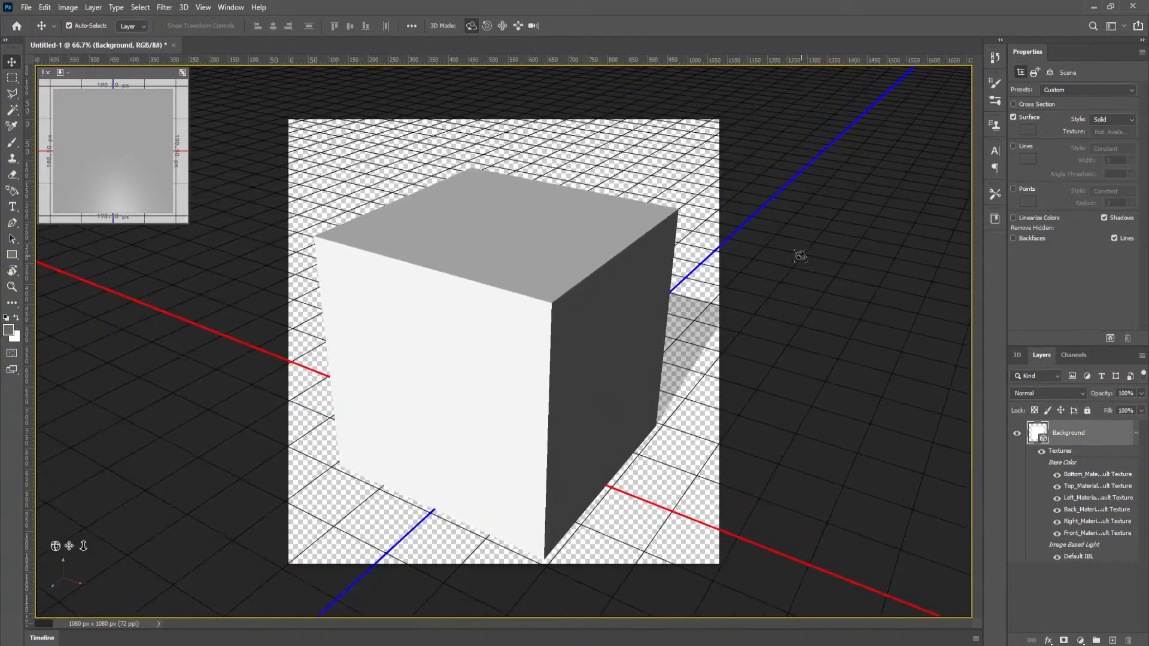
Step: Collapse the Background layer's texture list, add an empty layer, and delete the Background 3D layer
click(1136, 437)
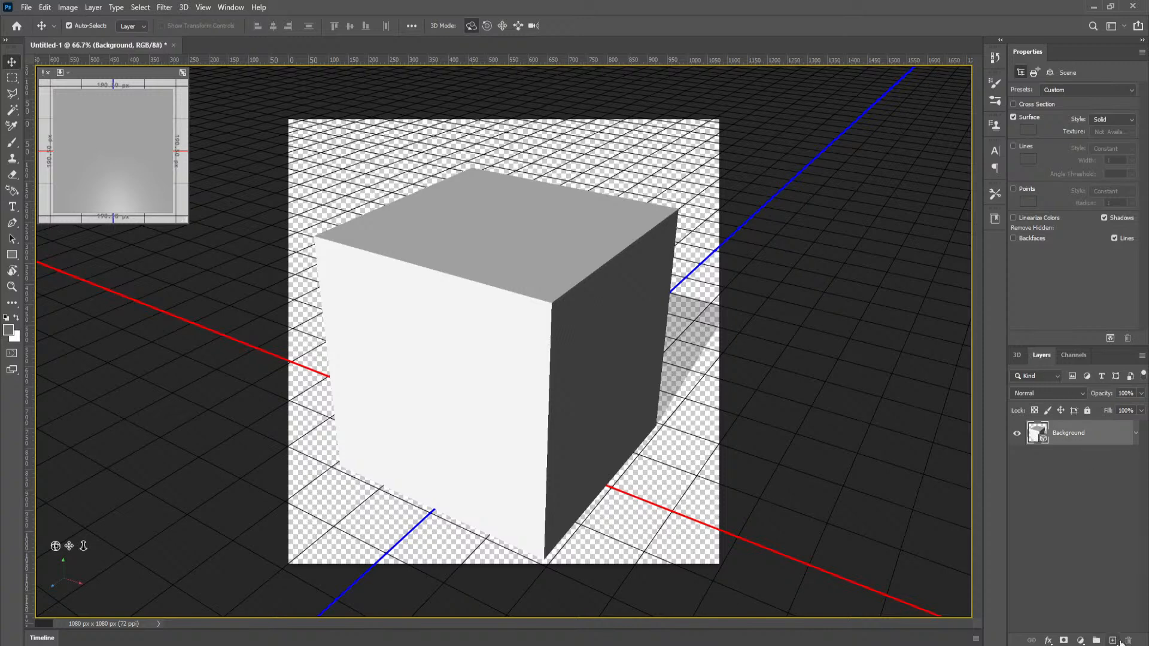
click(1112, 641)
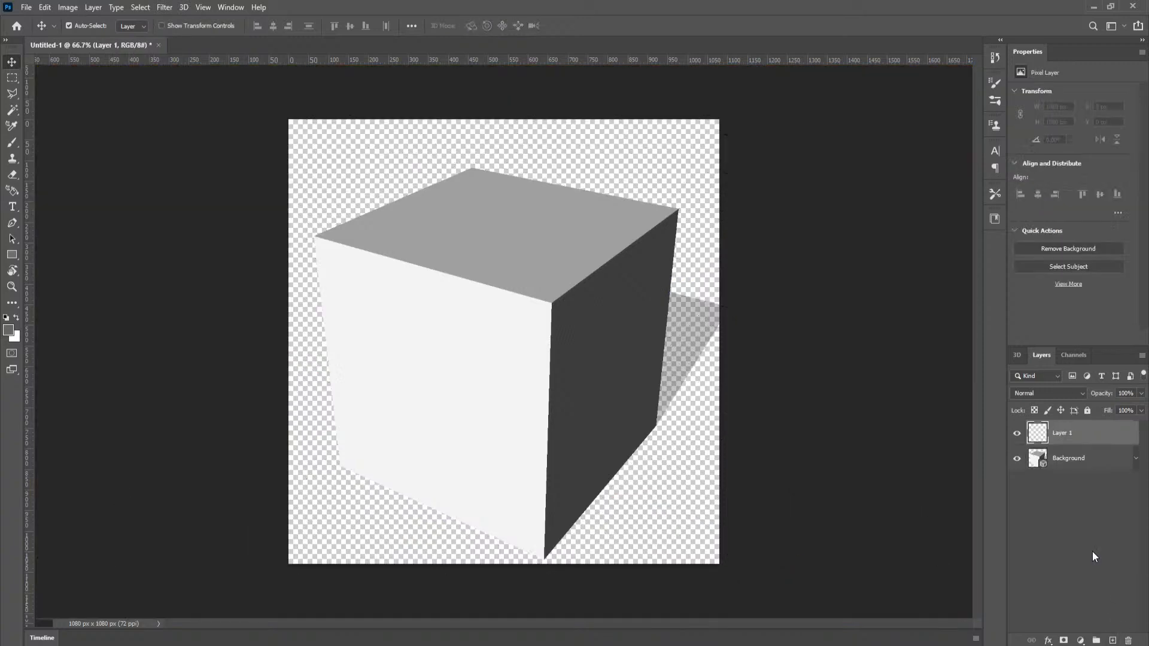
click(1084, 467)
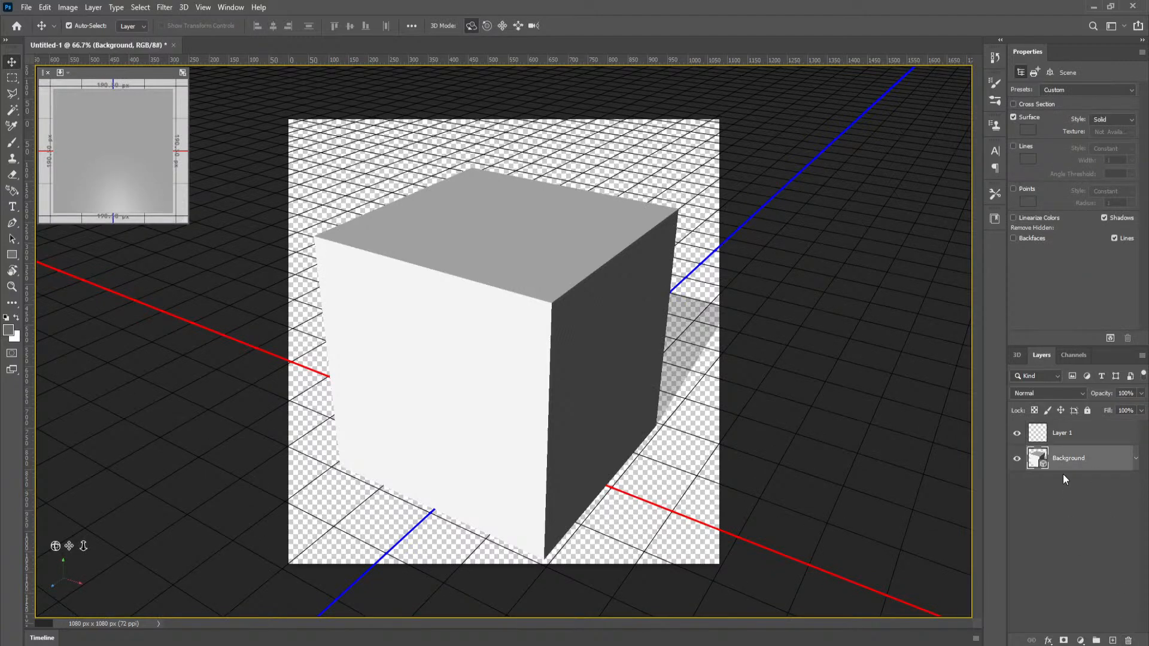
key(Delete)
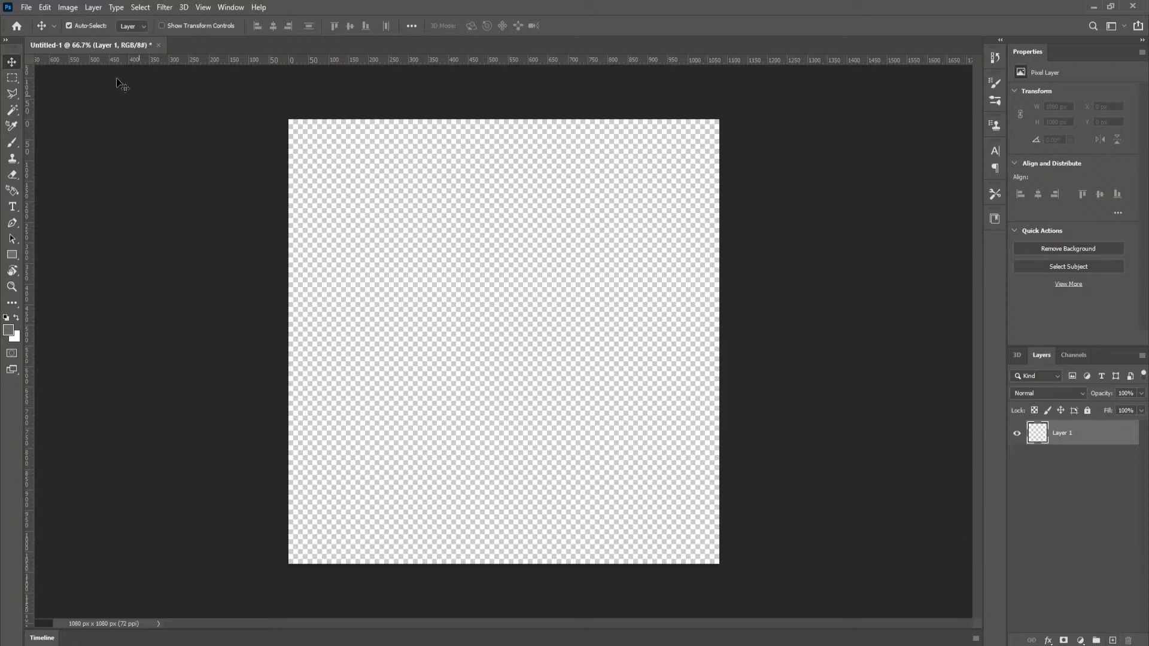
Step: Create a new white 1080 x 1080 px document and close the old cube document without saving
click(31, 7)
click(111, 20)
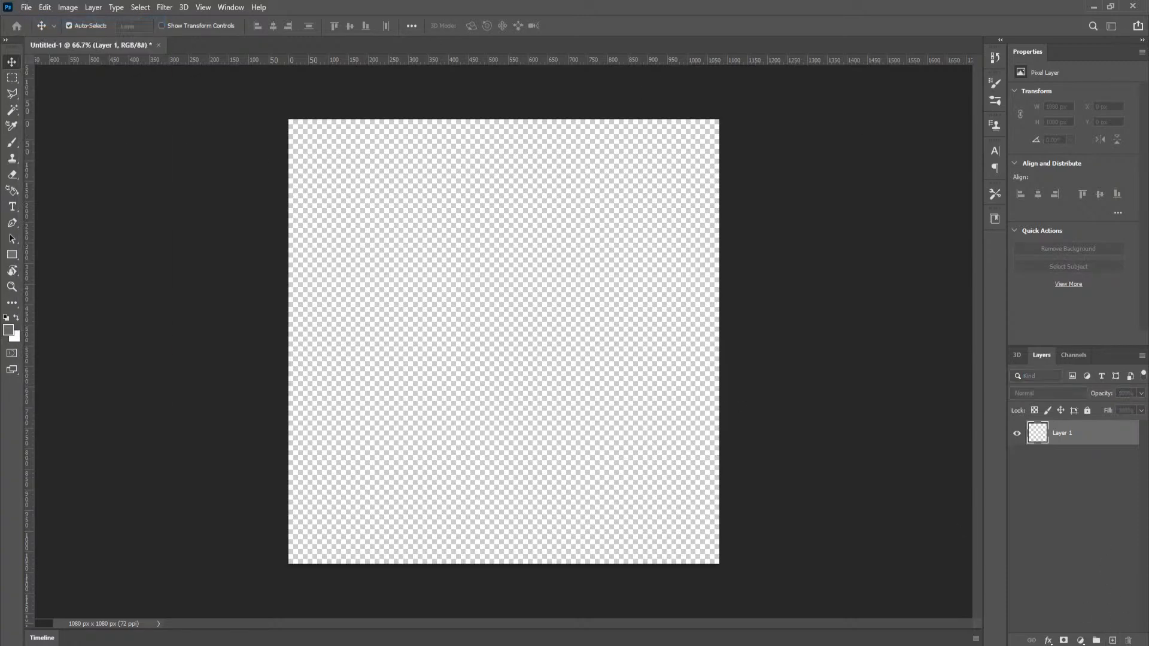
key(Return)
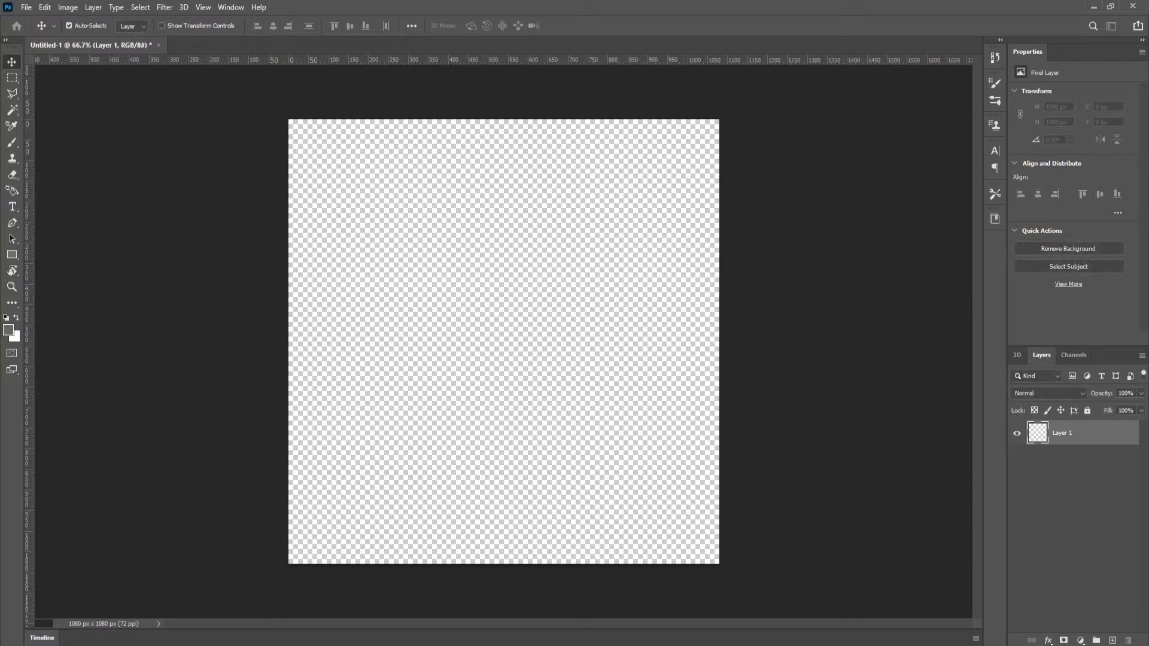
click(157, 45)
click(733, 257)
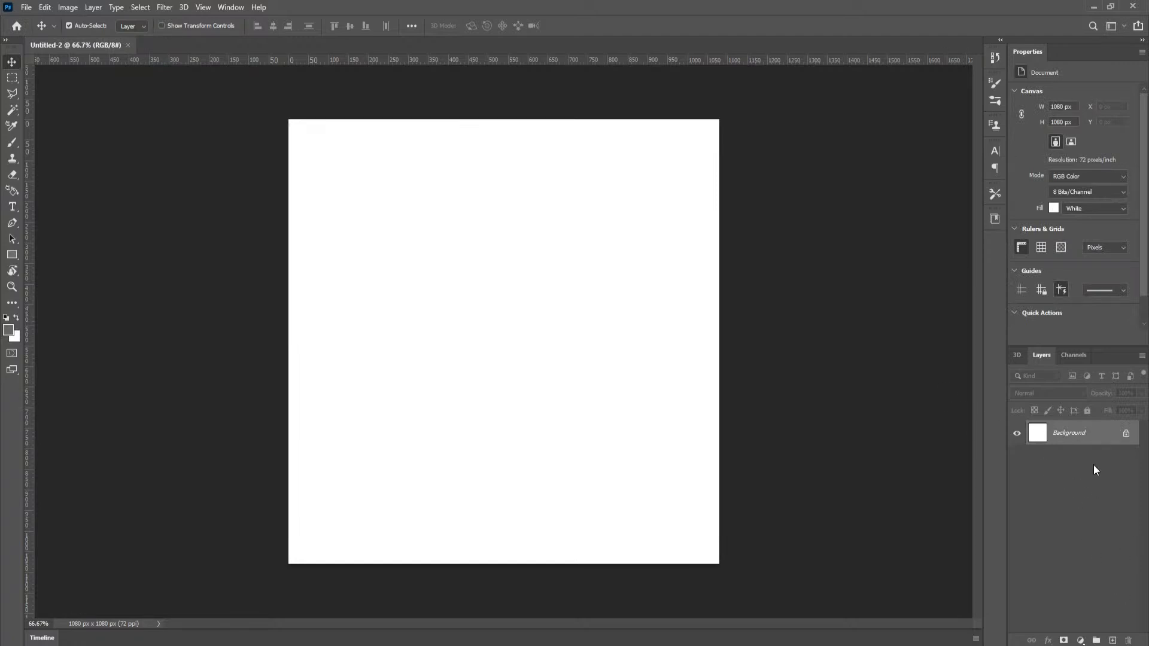
Step: Add an empty layer above the Background and set the foreground colour to black (000000) for the Type tool
click(1113, 640)
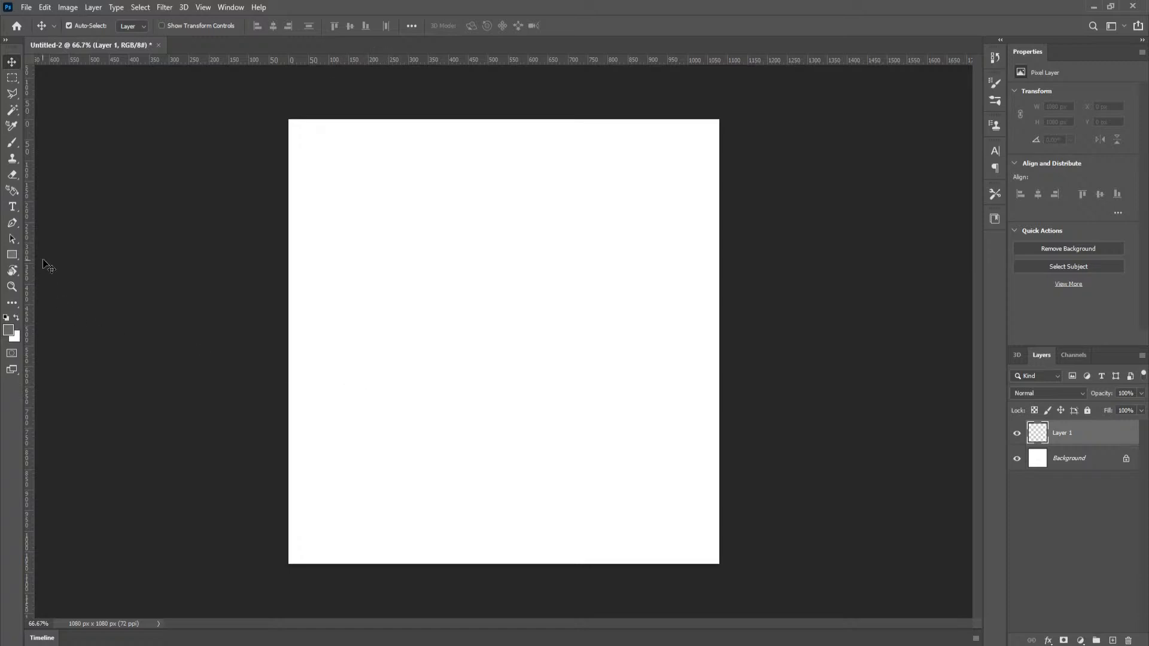
click(14, 206)
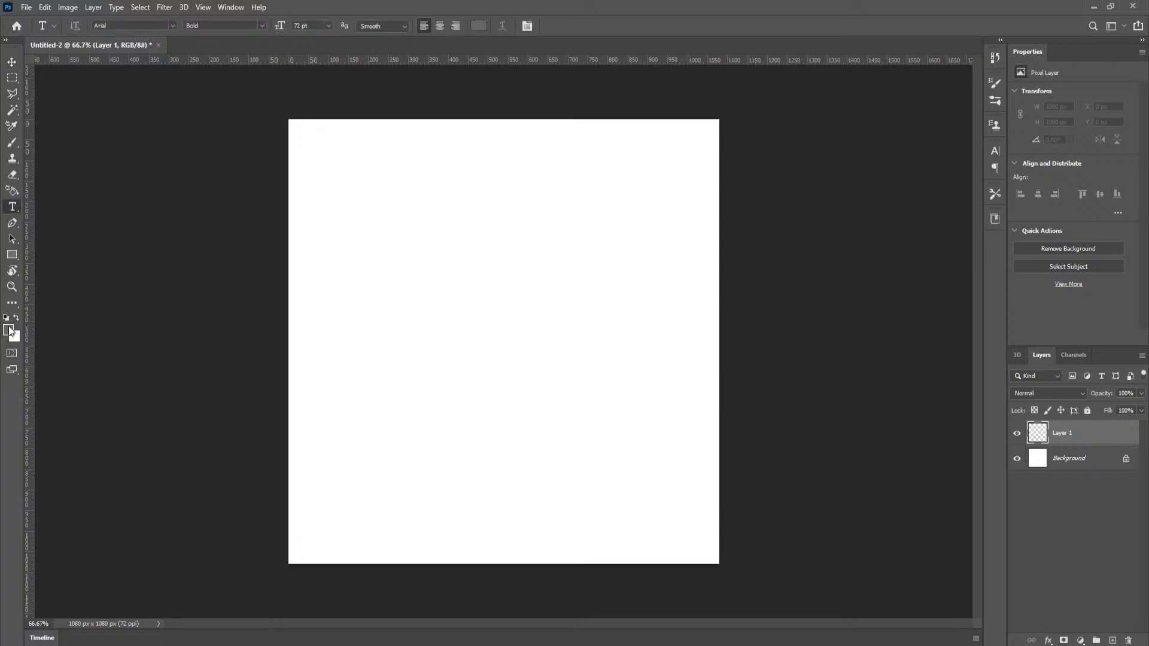
click(10, 329)
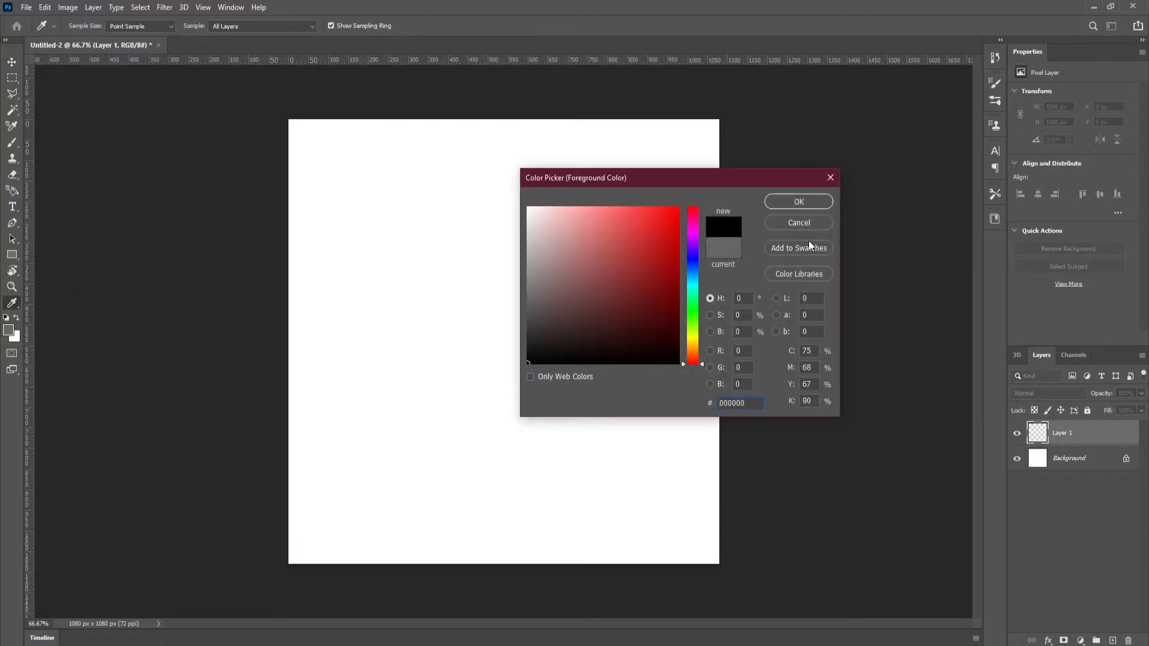
click(795, 207)
Step: Add the text "PS" in black 72 pt Arial Bold just above the canvas centre and finish text editing
click(444, 308)
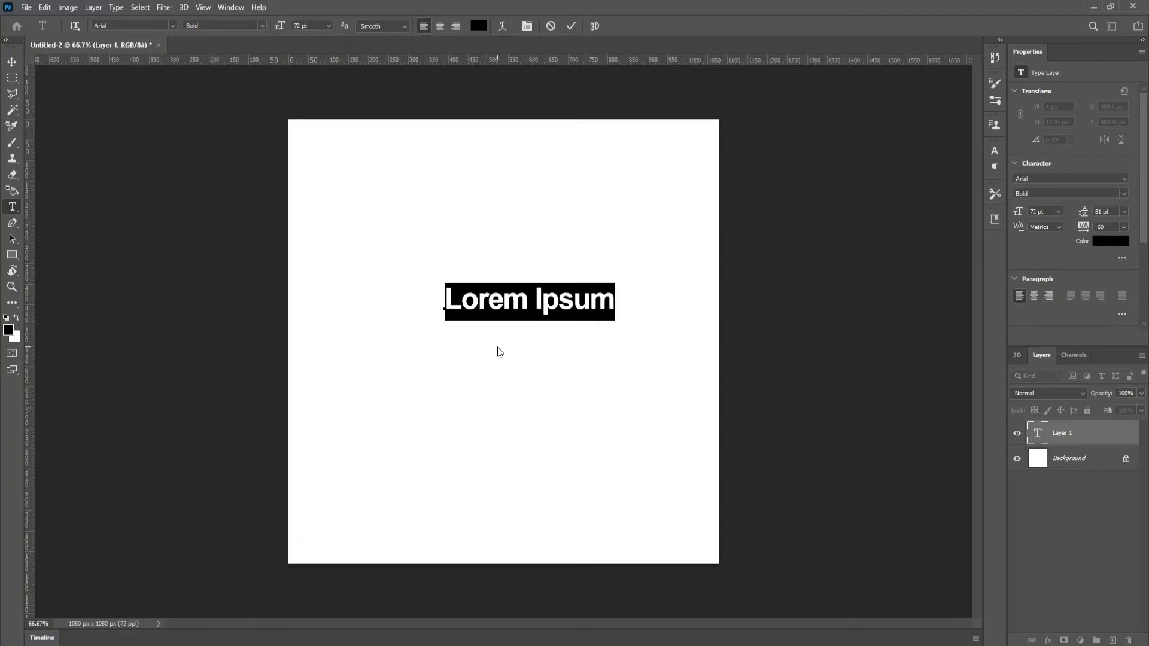
text(PS)
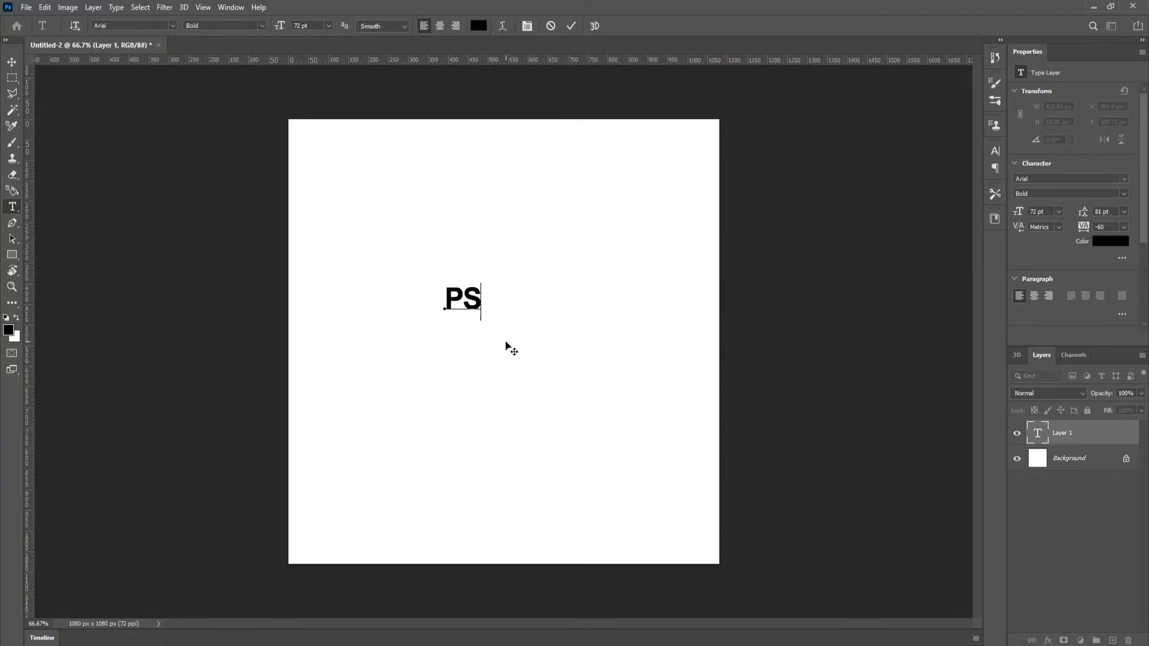
click(15, 62)
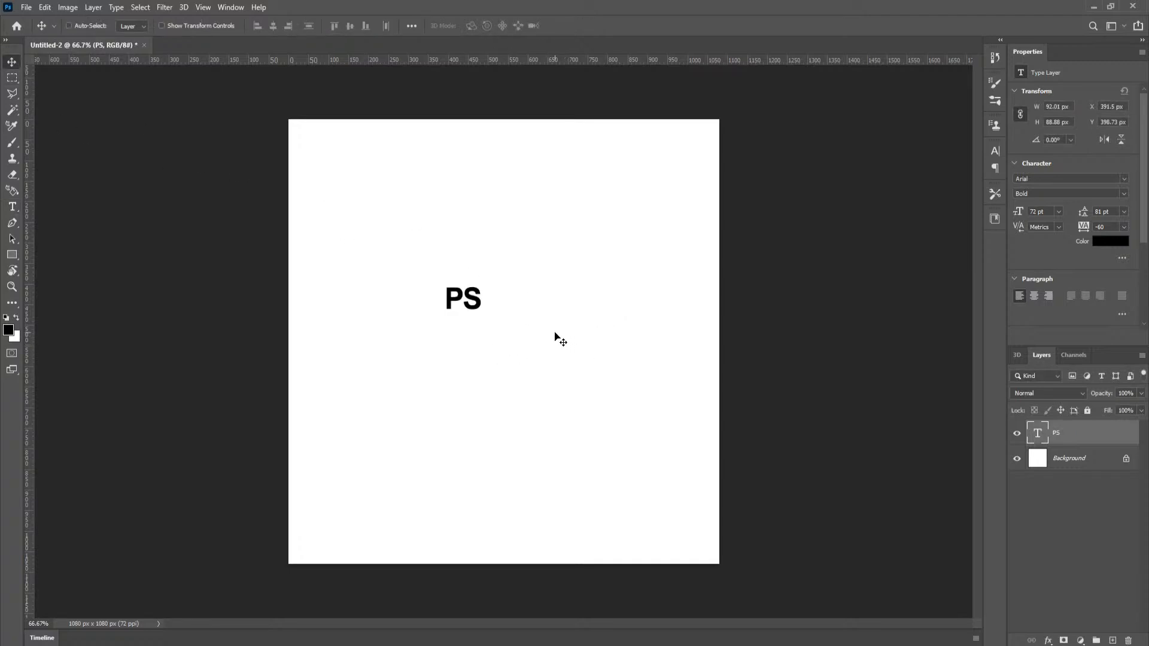
Step: Scale the PS text up to about 475 pt and centre it on the canvas
key(ctrl+t)
drag(479, 320, 662, 494)
drag(637, 426, 596, 404)
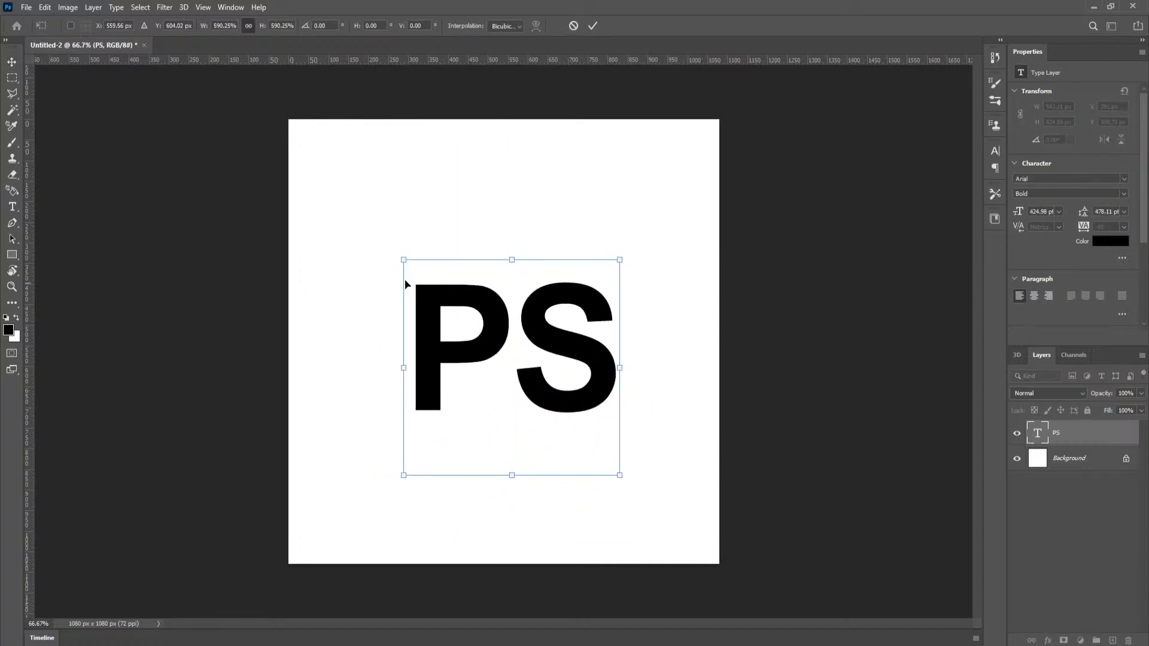
drag(406, 259, 347, 188)
drag(538, 376, 571, 407)
drag(652, 506, 615, 469)
drag(590, 362, 593, 402)
key(Return)
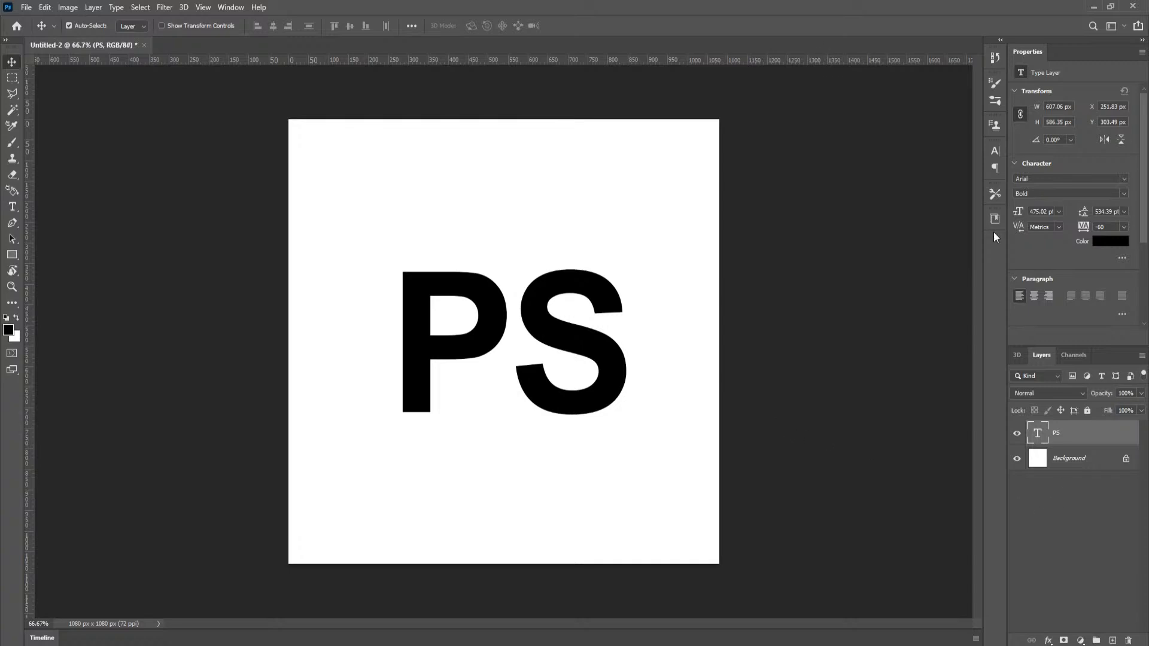
Step: Create a 3D extrusion from the PS text layer, check its entry in the layer list, and return to the 3D scene list
click(184, 7)
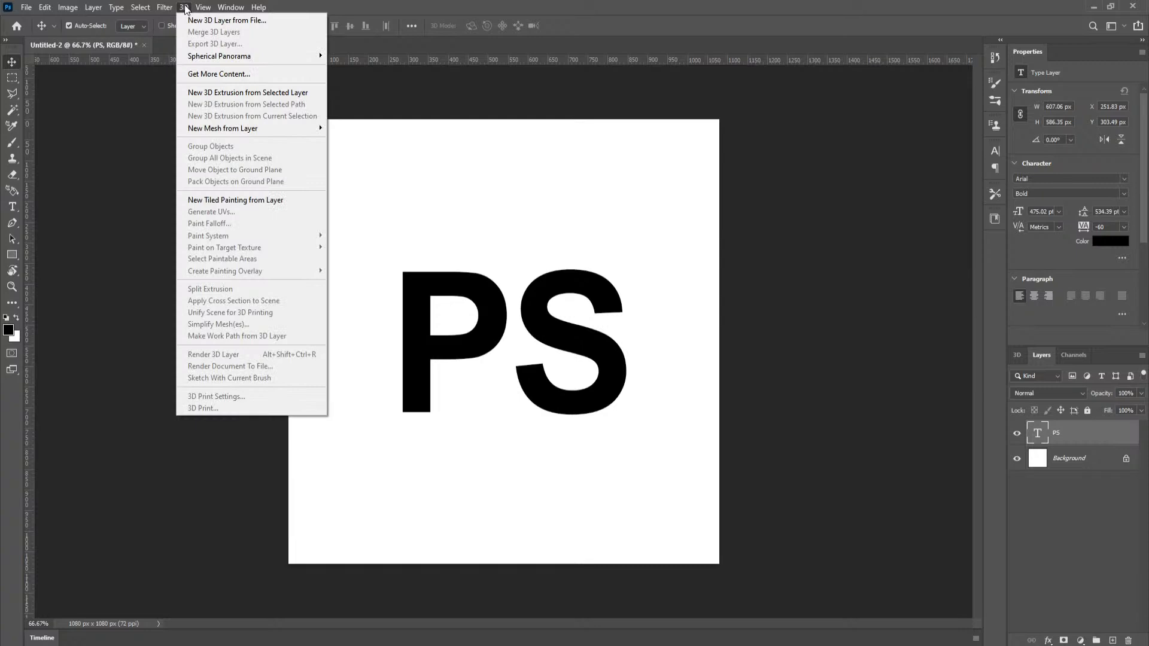
mouse_move(245, 131)
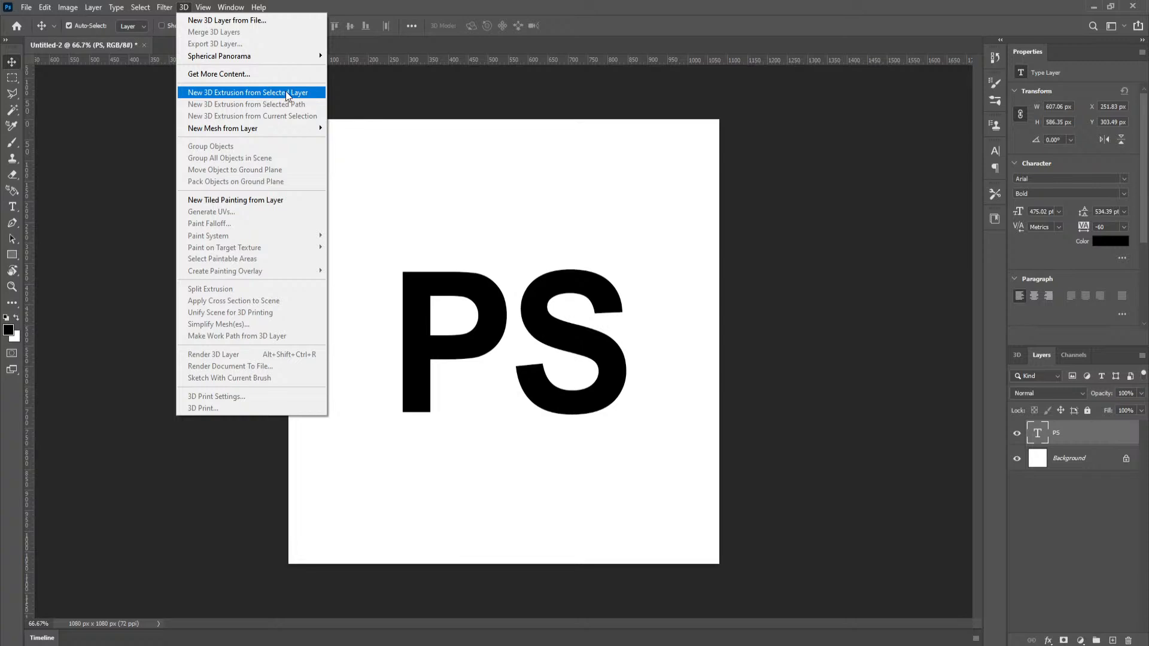
click(286, 91)
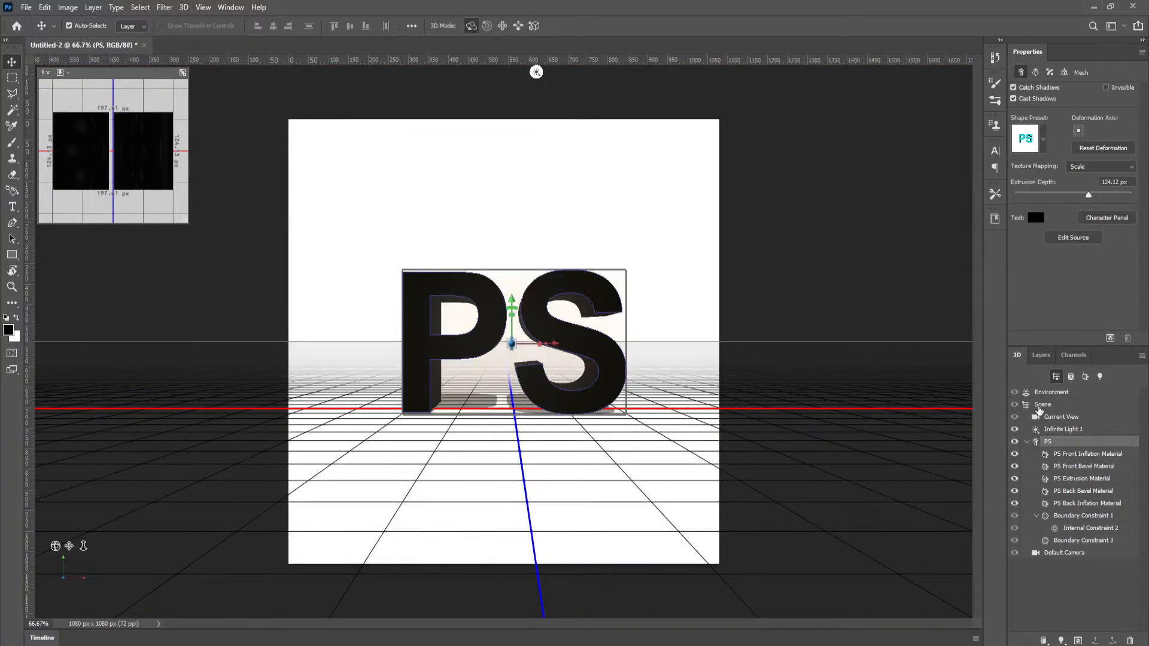
click(1038, 357)
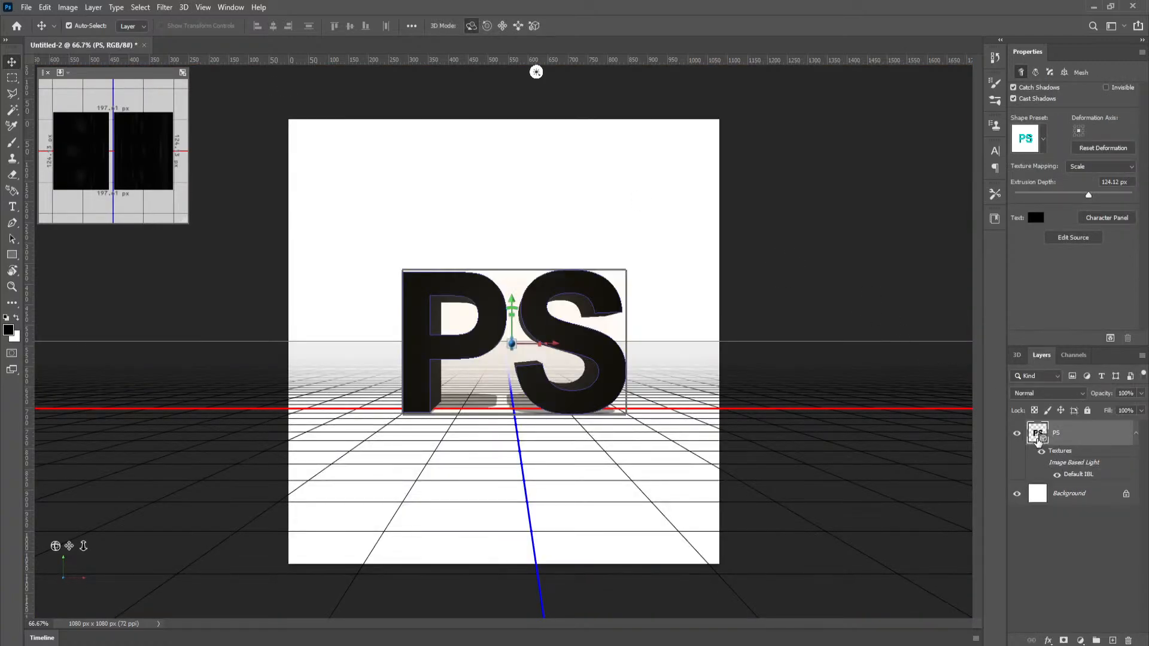
click(1016, 356)
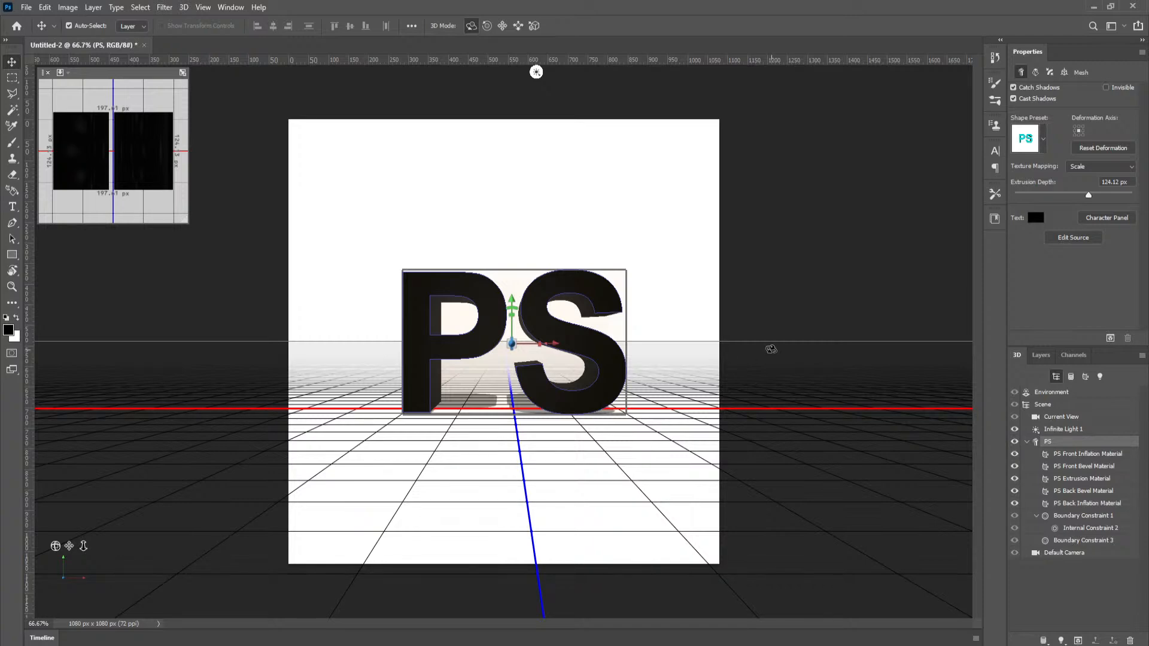
Step: Undo a trial 3D orbit, then orbit the Current View camera slightly upward and sideways around the PS text
click(471, 26)
drag(822, 226, 764, 251)
key(ctrl+z)
click(1047, 418)
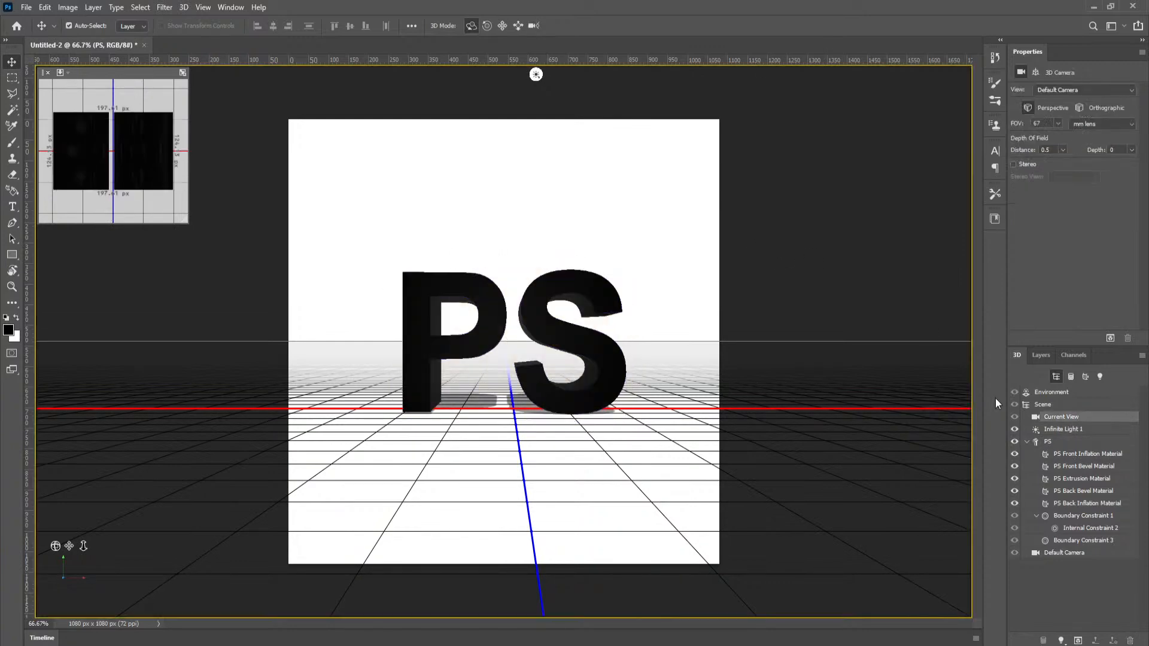
mouse_move(867, 215)
mouse_down()
mouse_move(810, 251)
mouse_move(807, 197)
mouse_move(809, 269)
mouse_move(833, 205)
mouse_move(859, 217)
mouse_move(865, 207)
mouse_up()
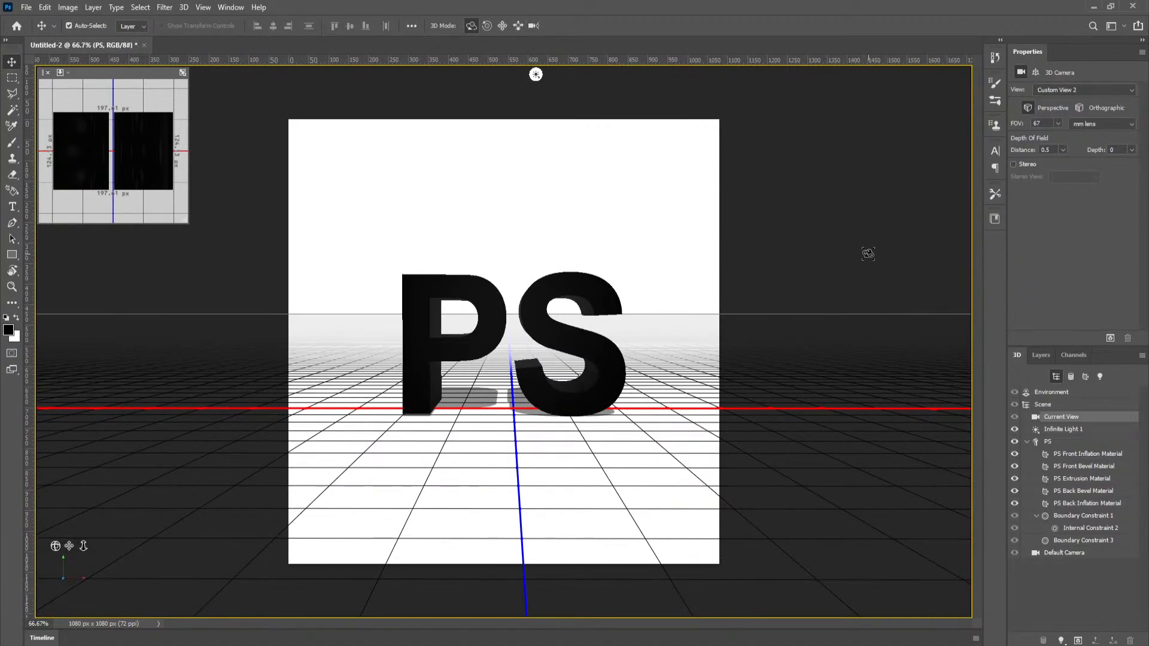
mouse_move(846, 255)
mouse_down()
mouse_move(834, 261)
mouse_move(848, 255)
mouse_up()
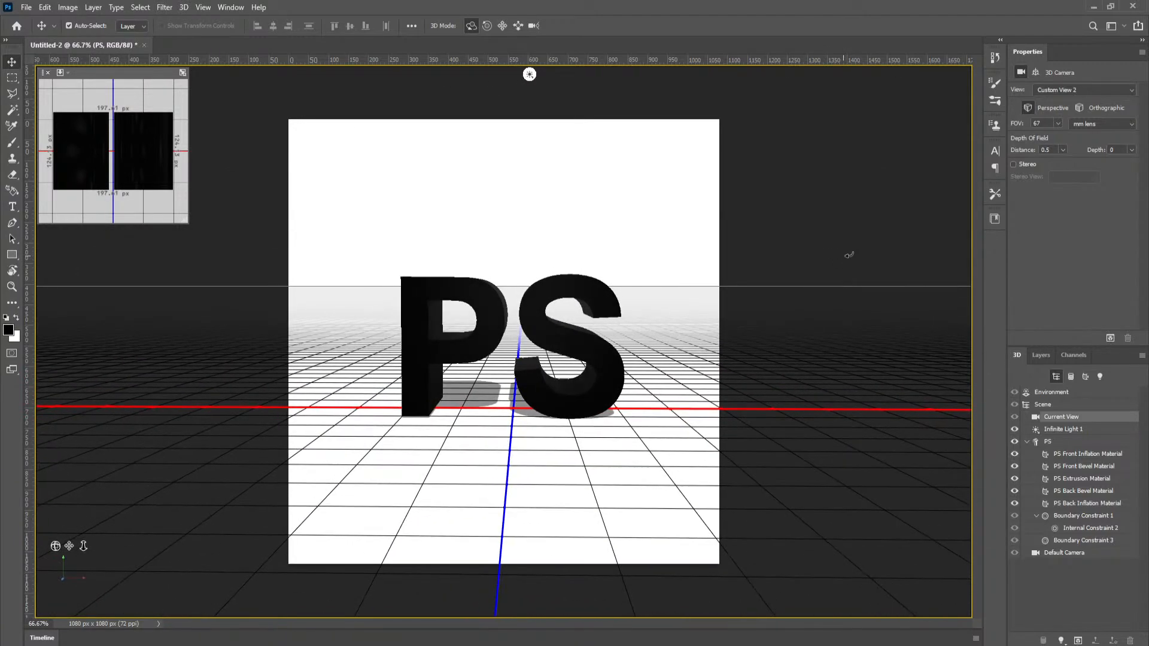
Step: Select the scene's Environment and raise its image-based light (IBL) intensity to 330%
click(1039, 356)
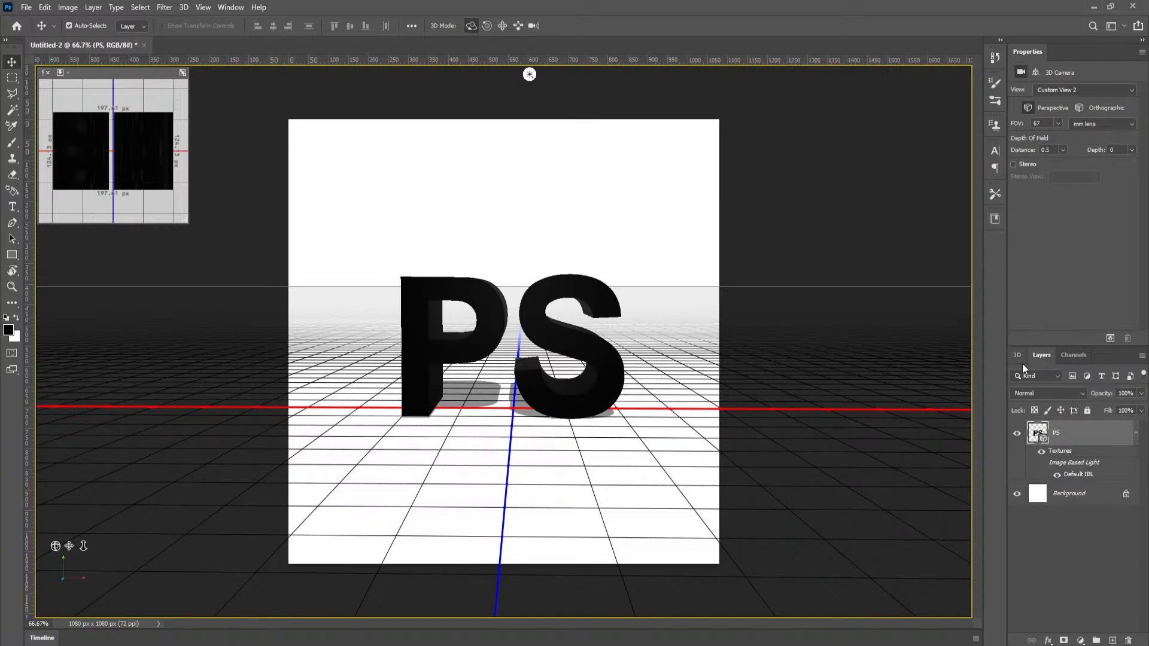
click(1017, 355)
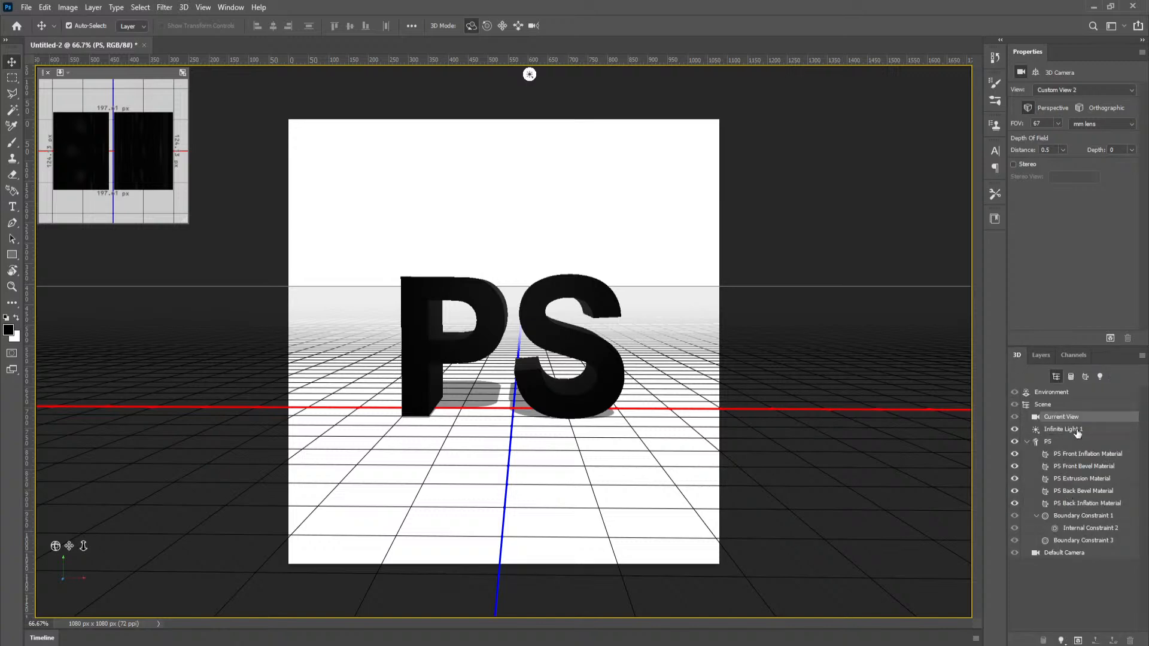
click(1049, 393)
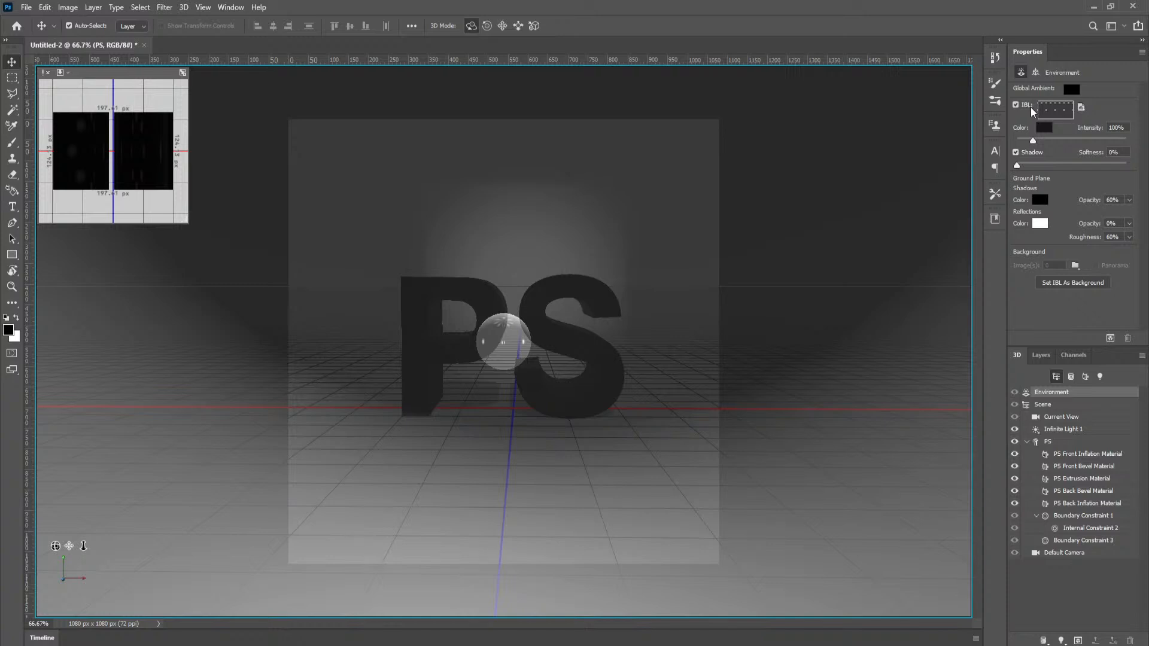
click(1056, 116)
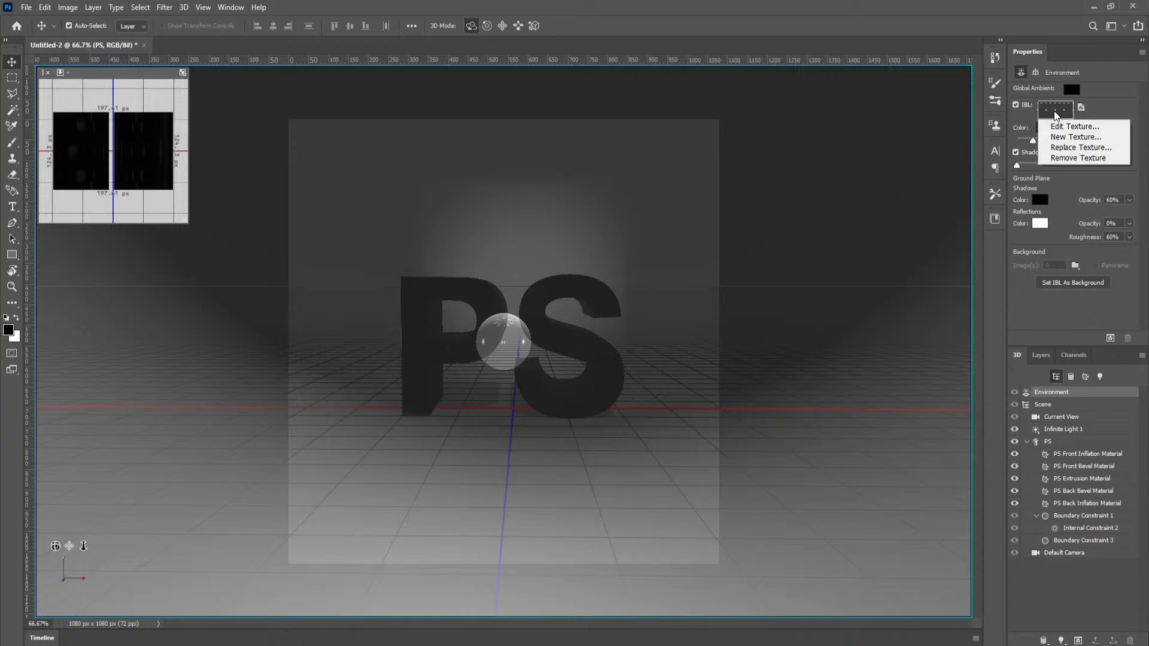
click(1055, 115)
click(1081, 108)
click(1082, 107)
click(1081, 109)
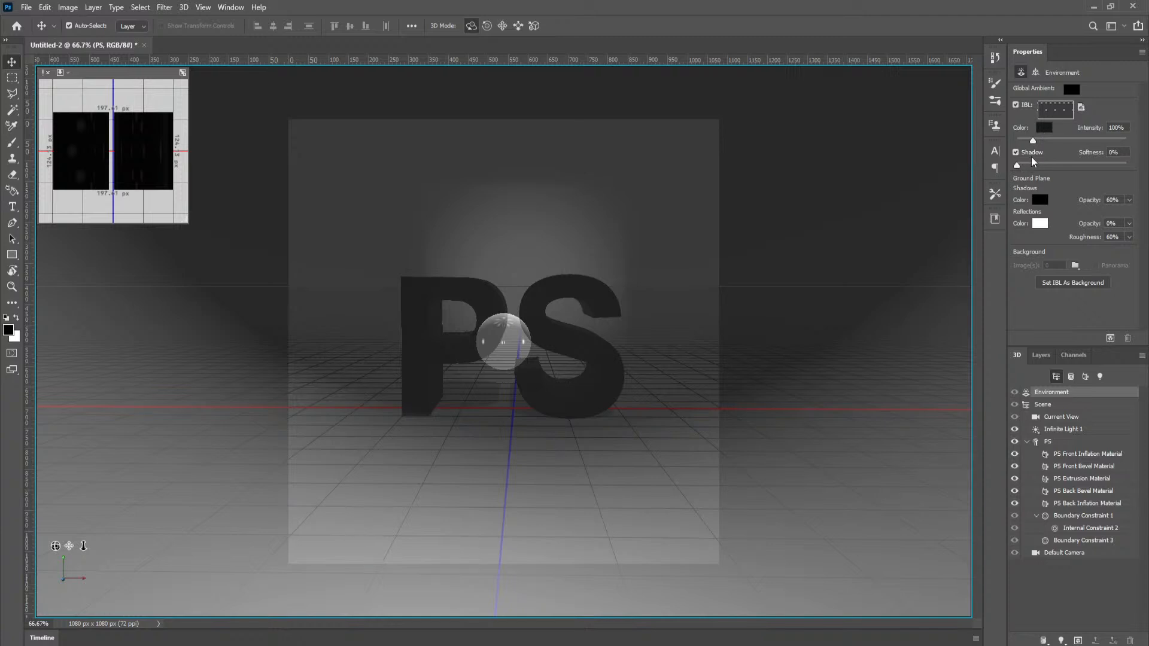
drag(1032, 141, 1062, 144)
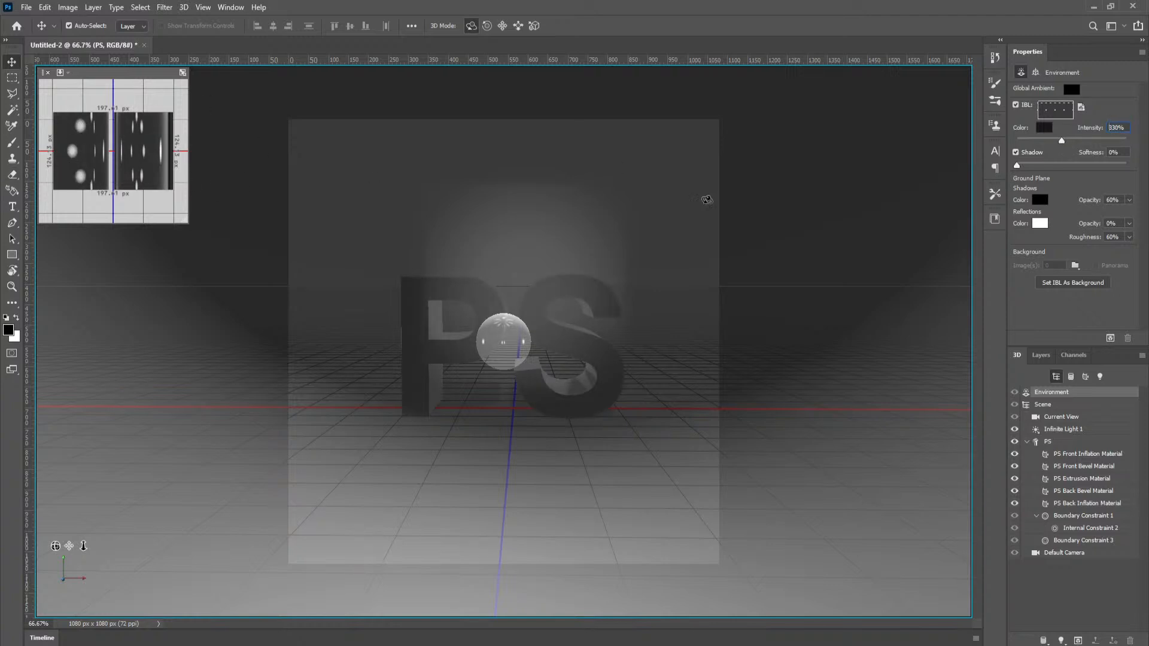
Step: Look through the file formats accepted for replacing the IBL texture, including Radiance (HDR), and cancel the file selection
click(1081, 107)
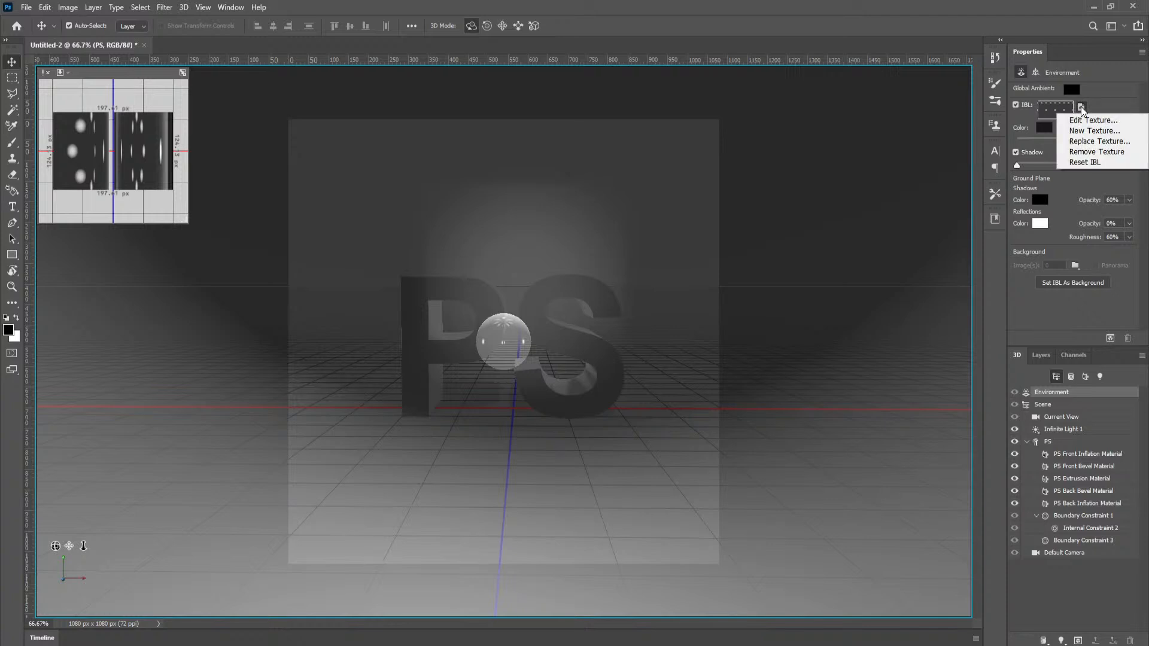
click(1121, 144)
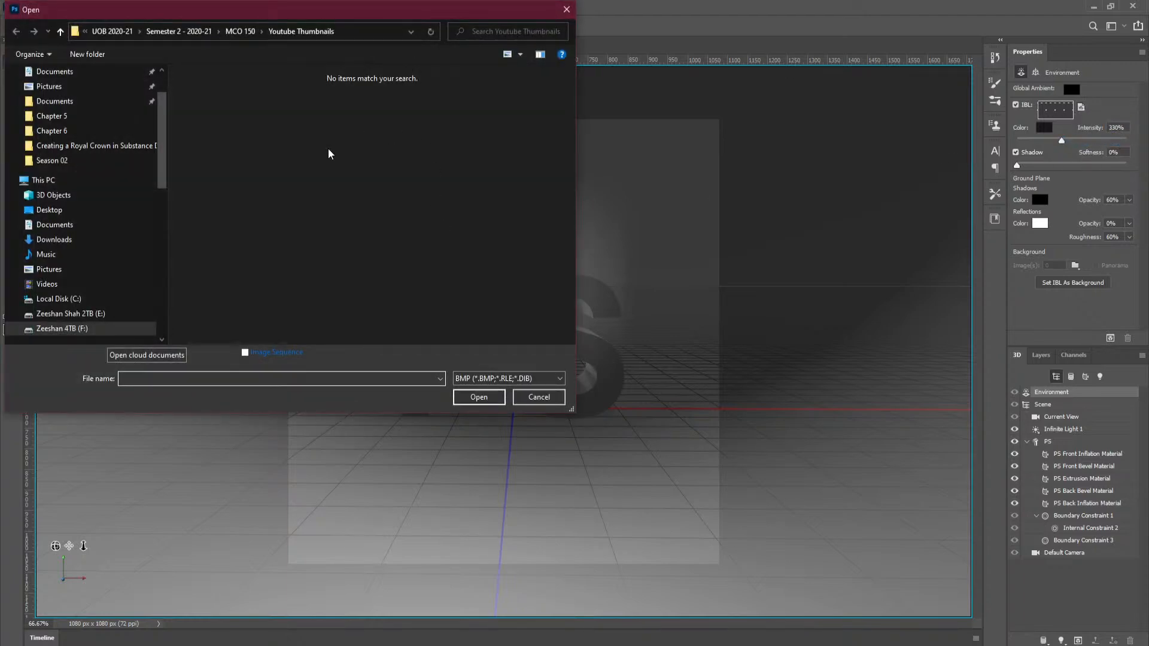
click(550, 384)
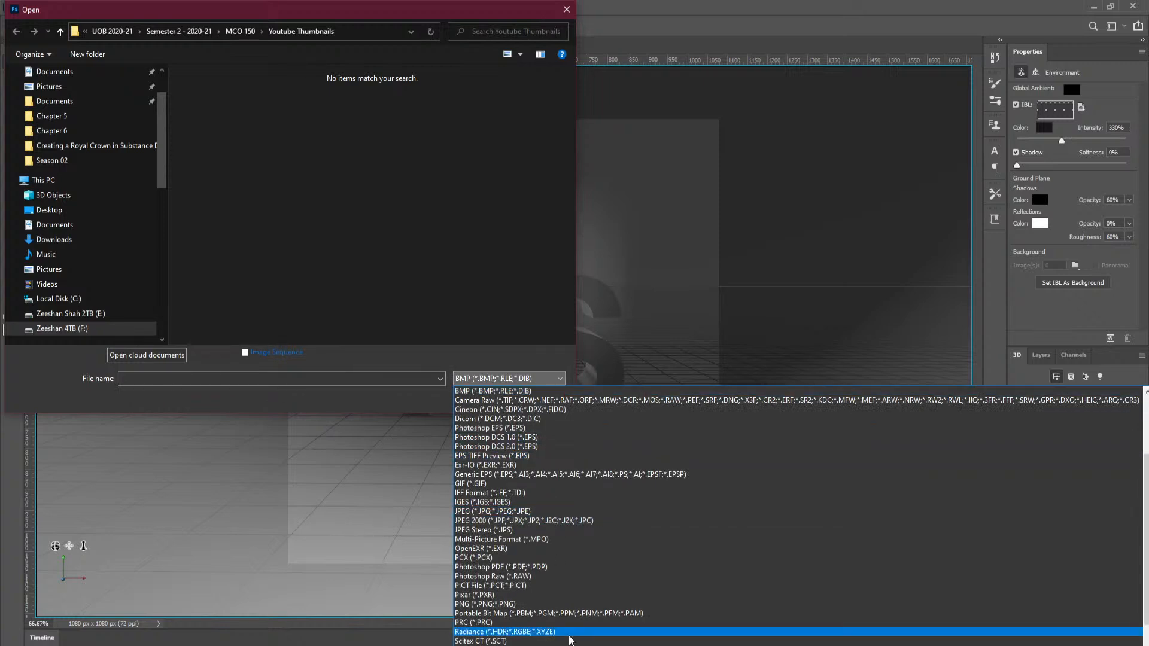
click(543, 328)
click(542, 397)
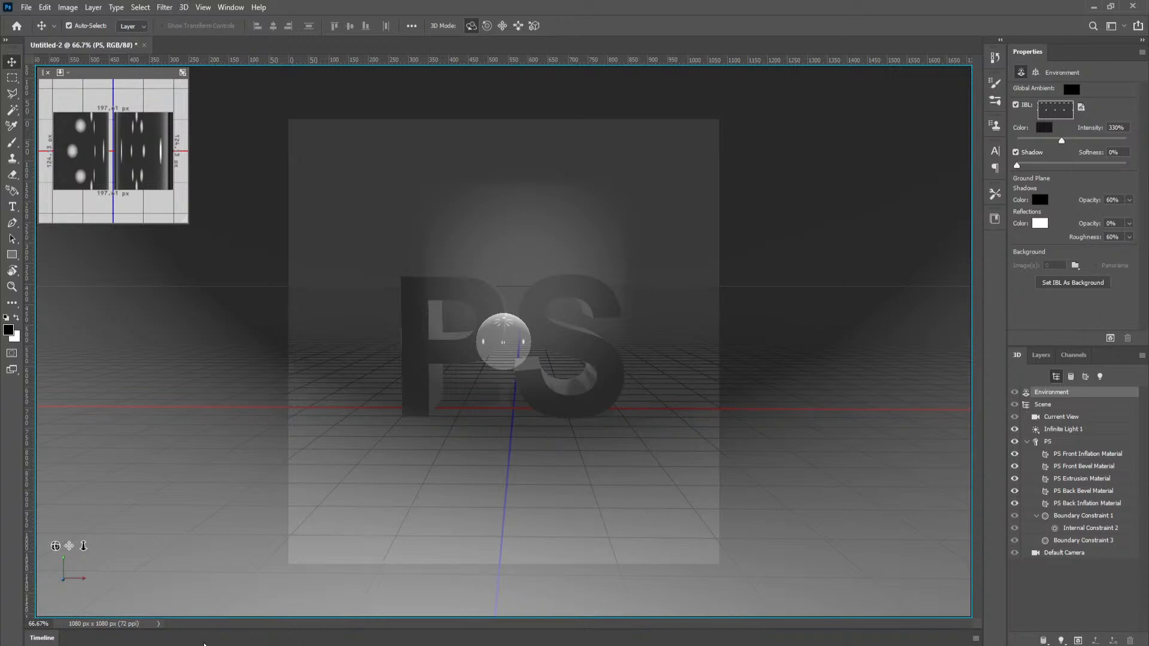
Step: Switch to Chrome and go to hdrihaven.com
mouse_move(187, 645)
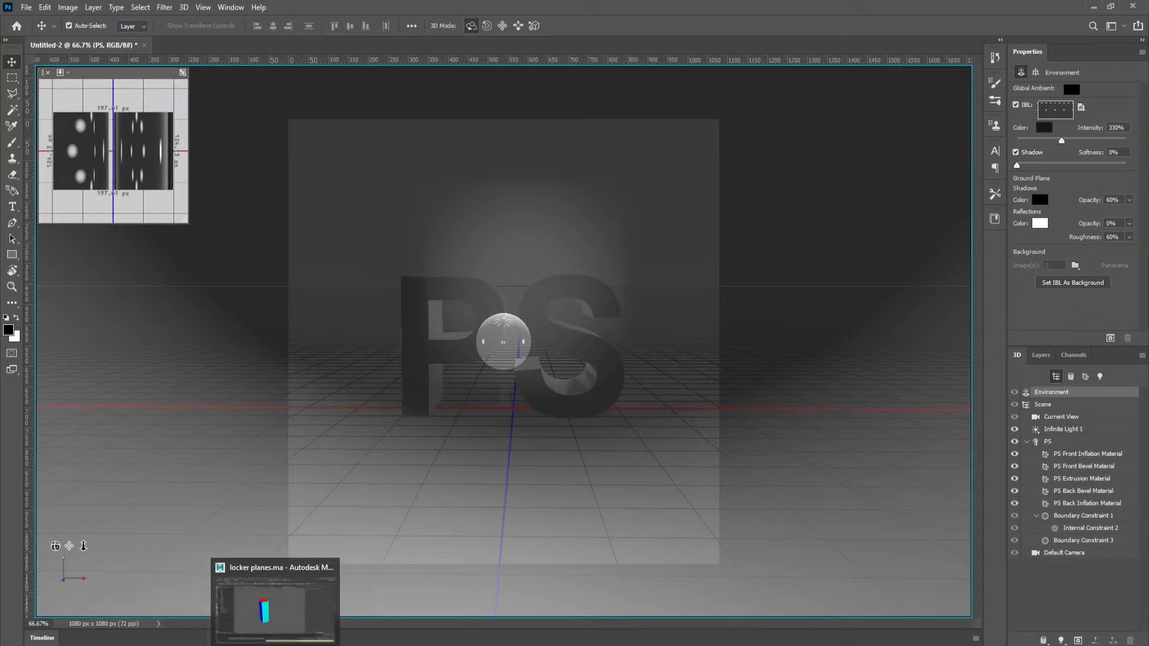
drag(1148, 144, 460, 144)
click(337, 33)
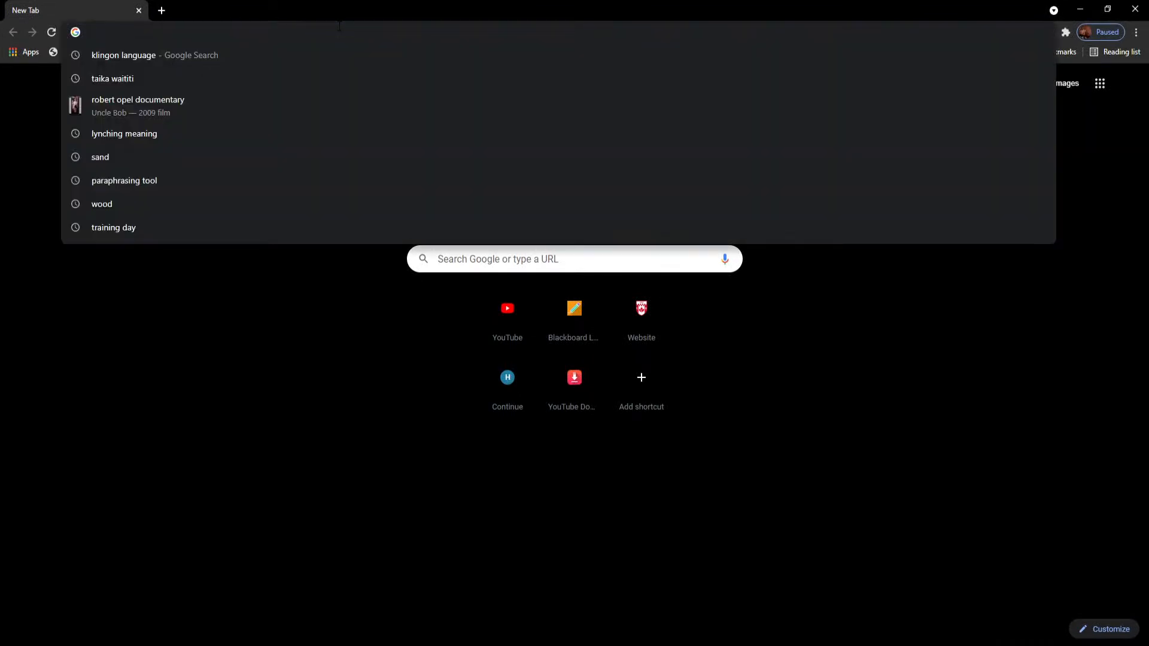
text(hdri)
key(Return)
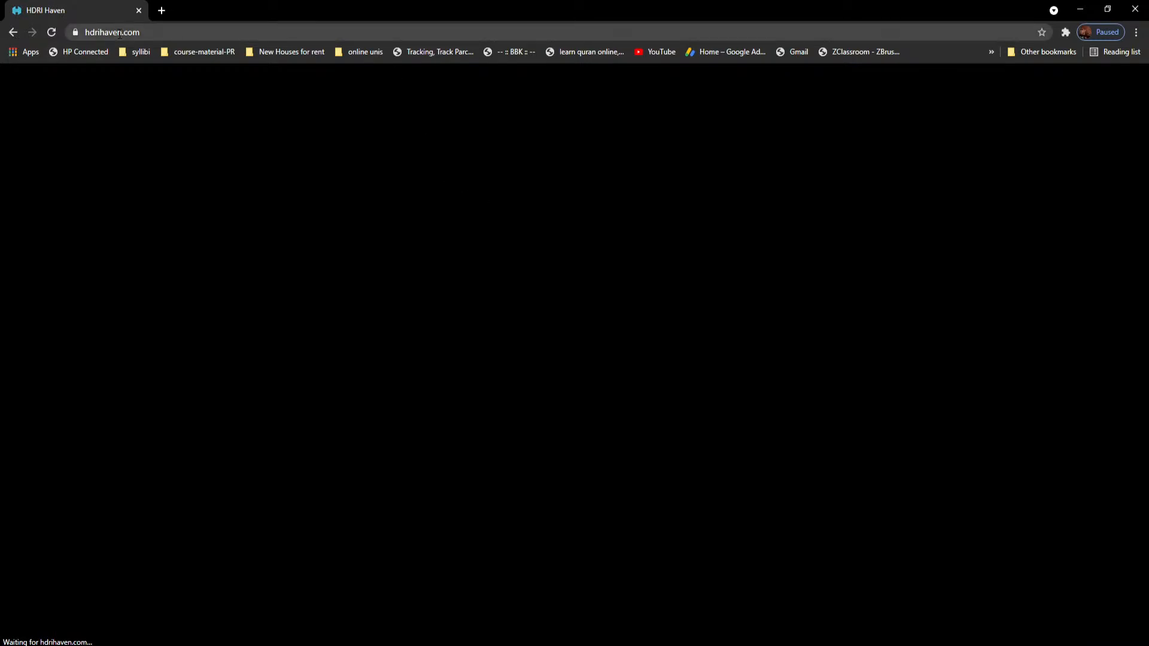
click(209, 34)
key(Return)
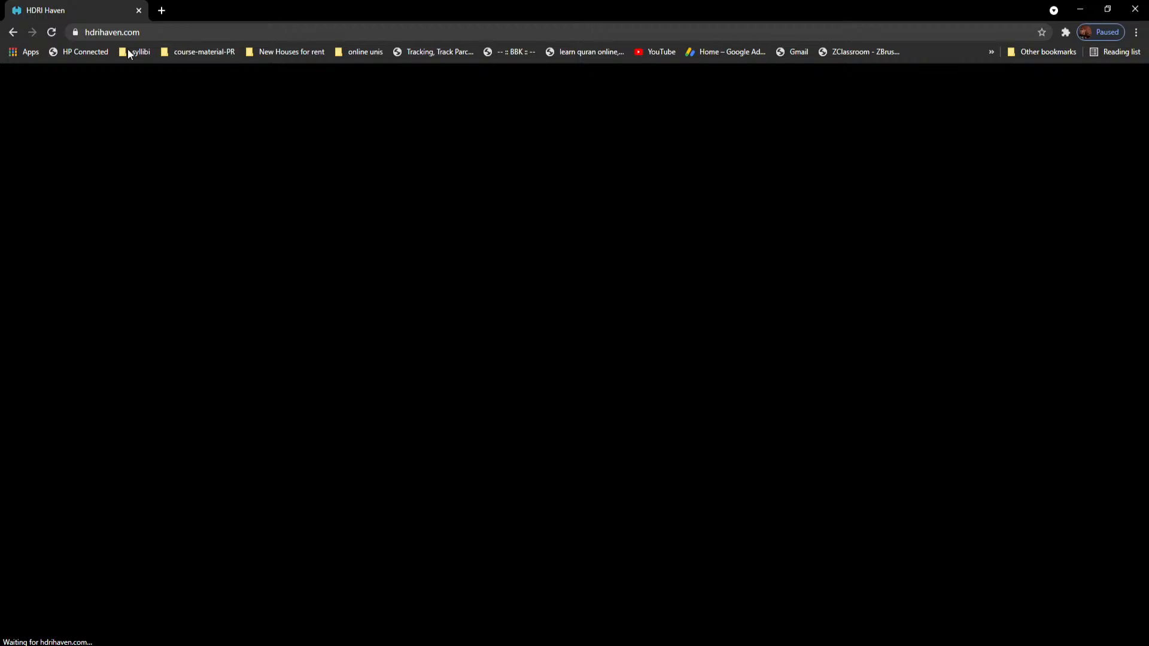
Step: Replace the stalled page address with hdrihaven.com/hdris/ to load the full HDRI collection
click(119, 33)
click(89, 17)
drag(150, 32, 348, 48)
key(BackSpace)
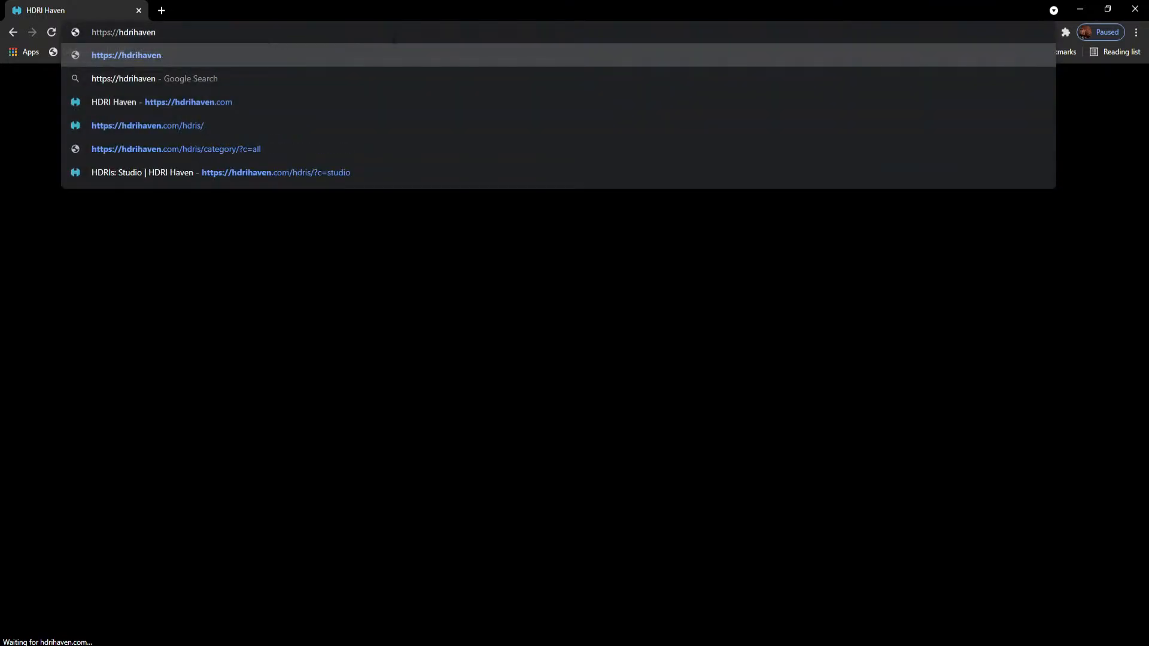
click(226, 126)
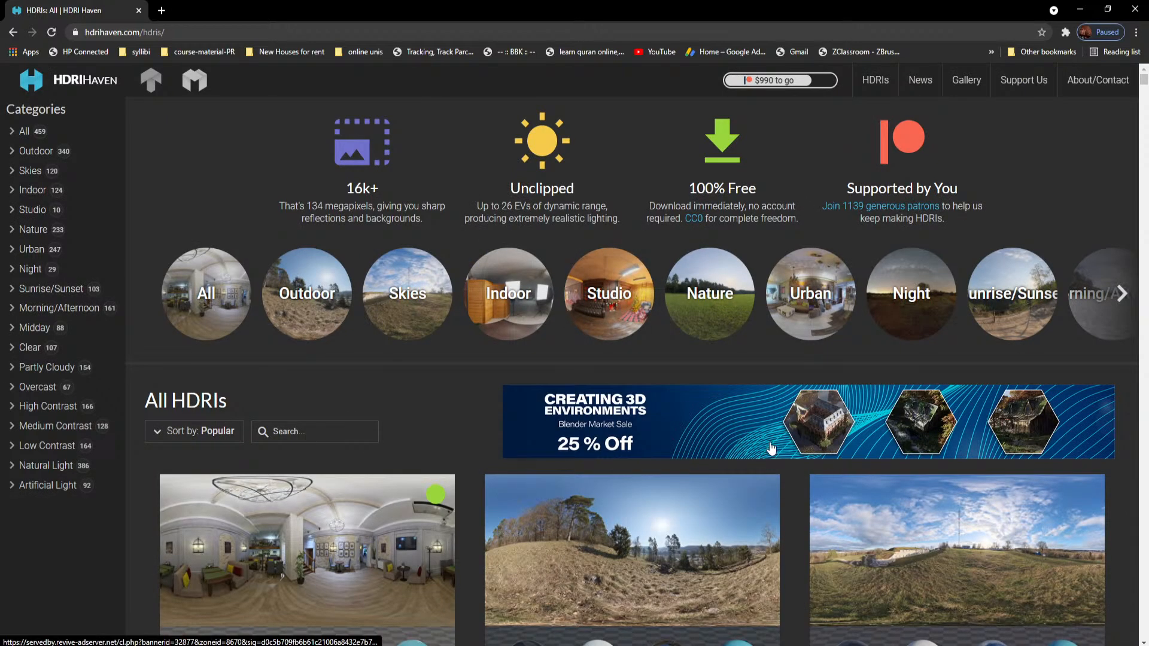
Step: Open the Comfy Café HDRI from the collection and find its download options
scroll(433, 362, down, 2)
click(338, 418)
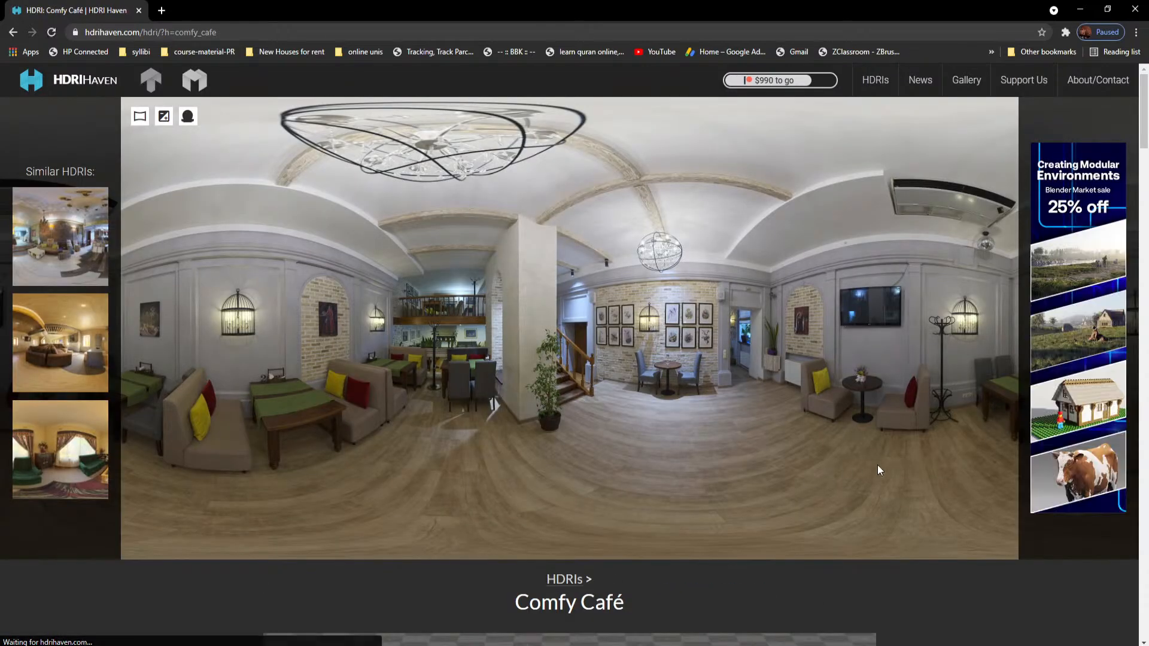
scroll(878, 466, down, 3)
scroll(883, 472, up, 3)
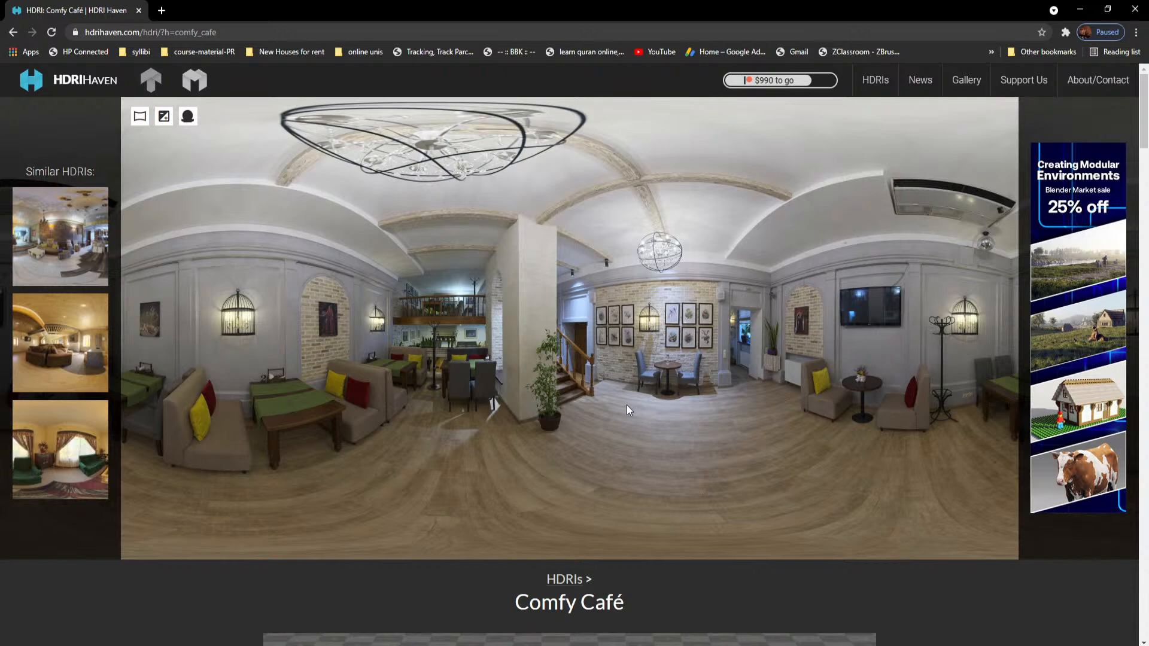
scroll(728, 393, down, 7)
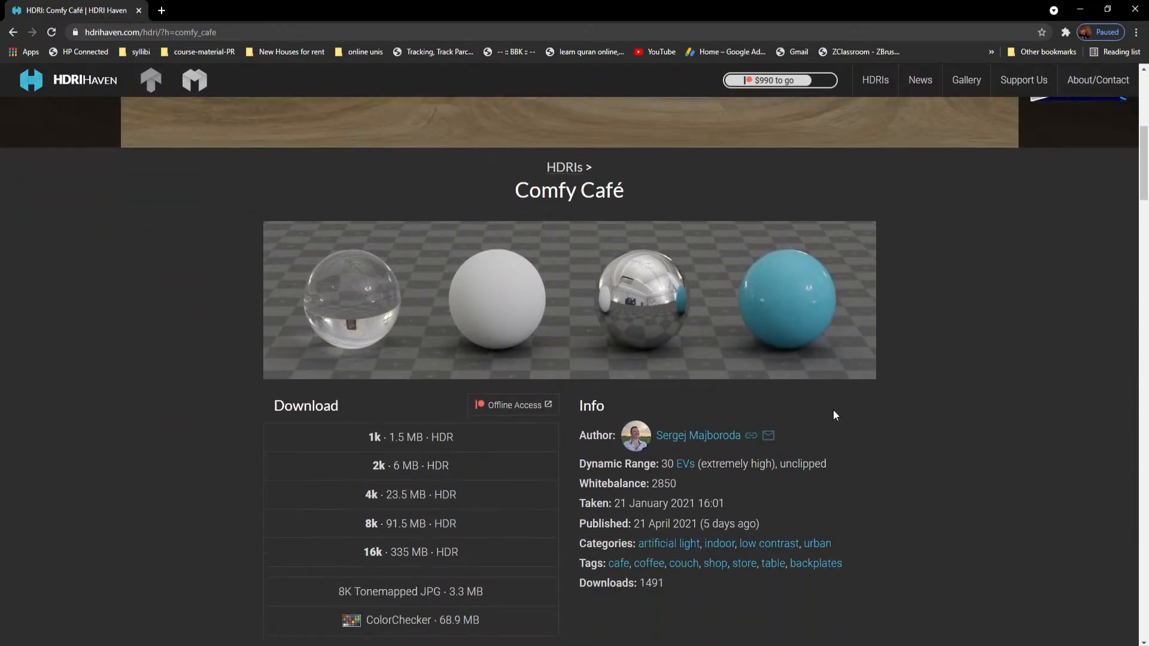
scroll(845, 414, down, 1)
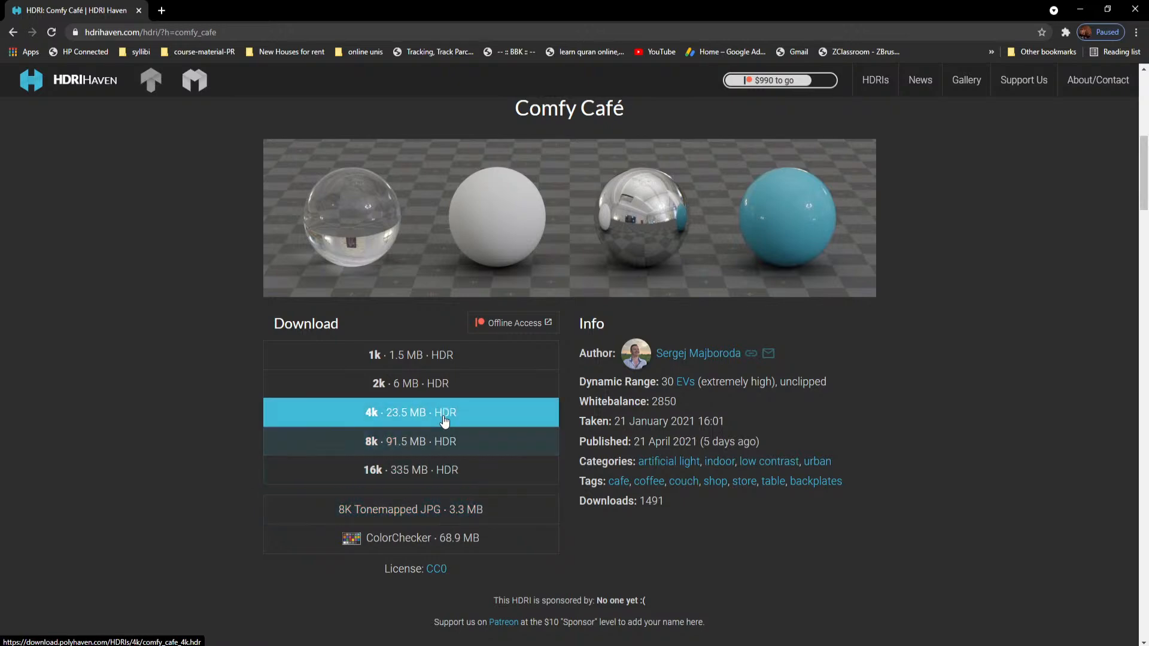
Step: Download the 2k HDR version and save it to the Desktop as comfy_cafe_2k.hdr
click(402, 384)
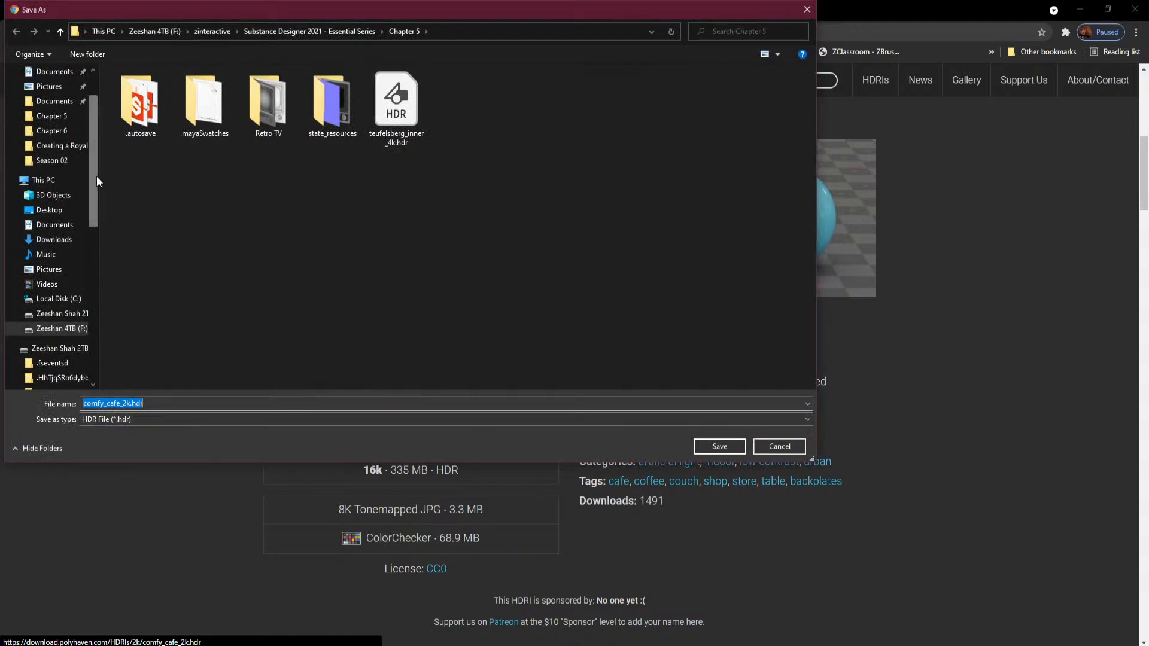
drag(95, 177, 95, 123)
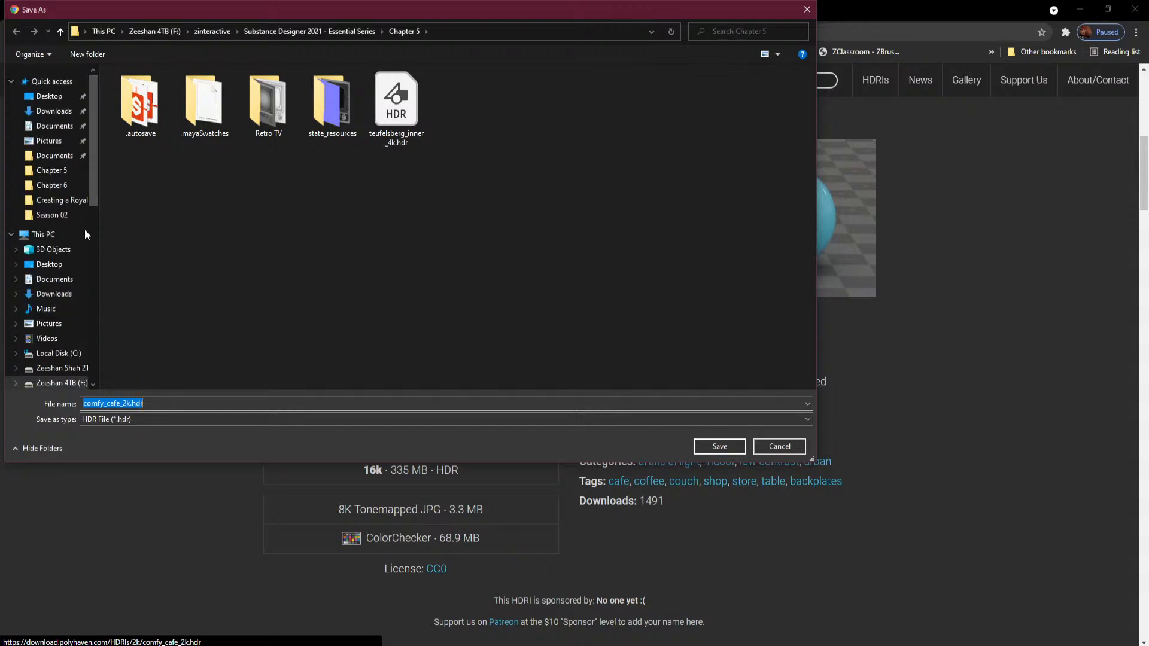
click(44, 102)
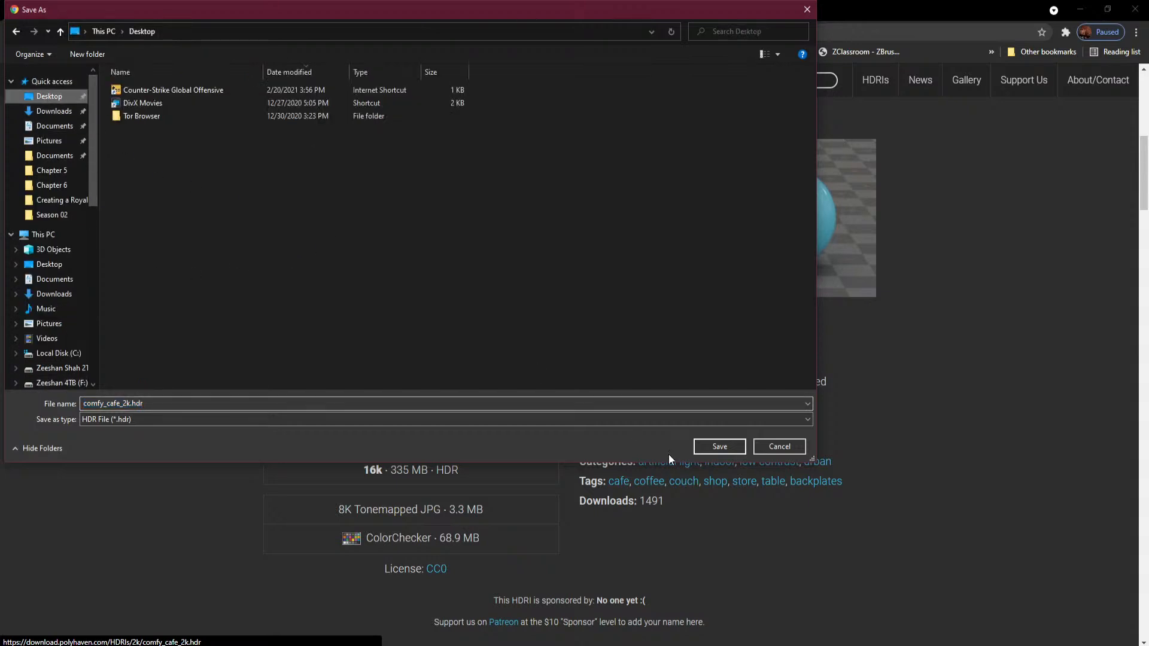
click(719, 449)
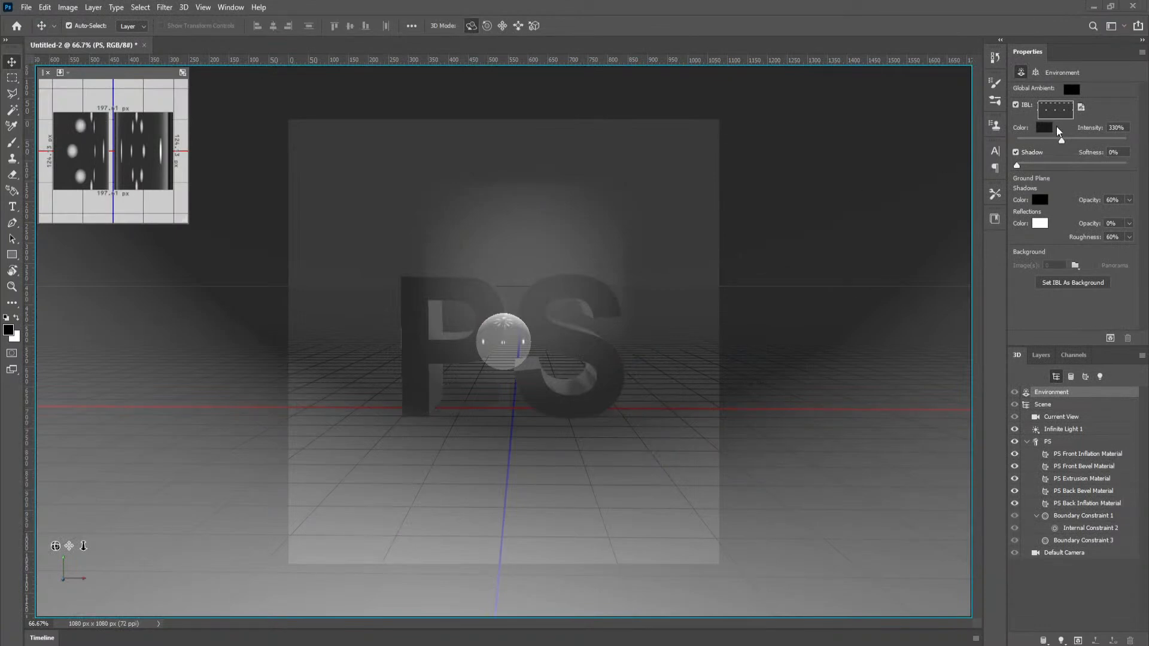
Step: Replace the environment's IBL texture with comfy_cafe_2k.hdr from the Desktop, listing files of all formats
click(1082, 109)
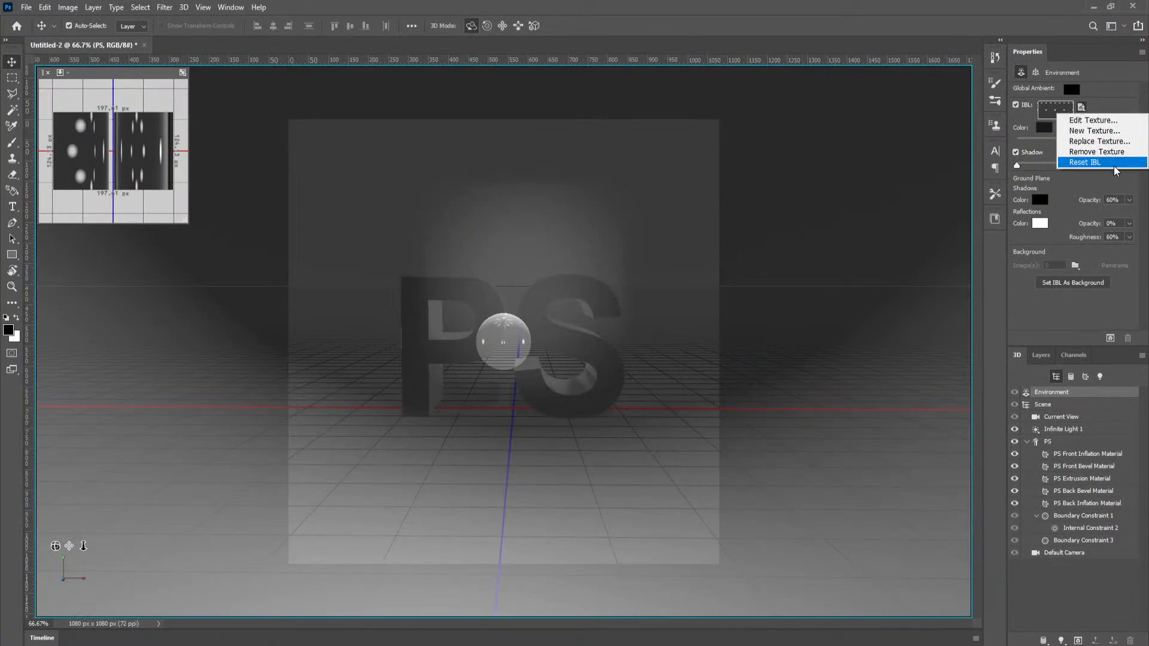
click(1101, 142)
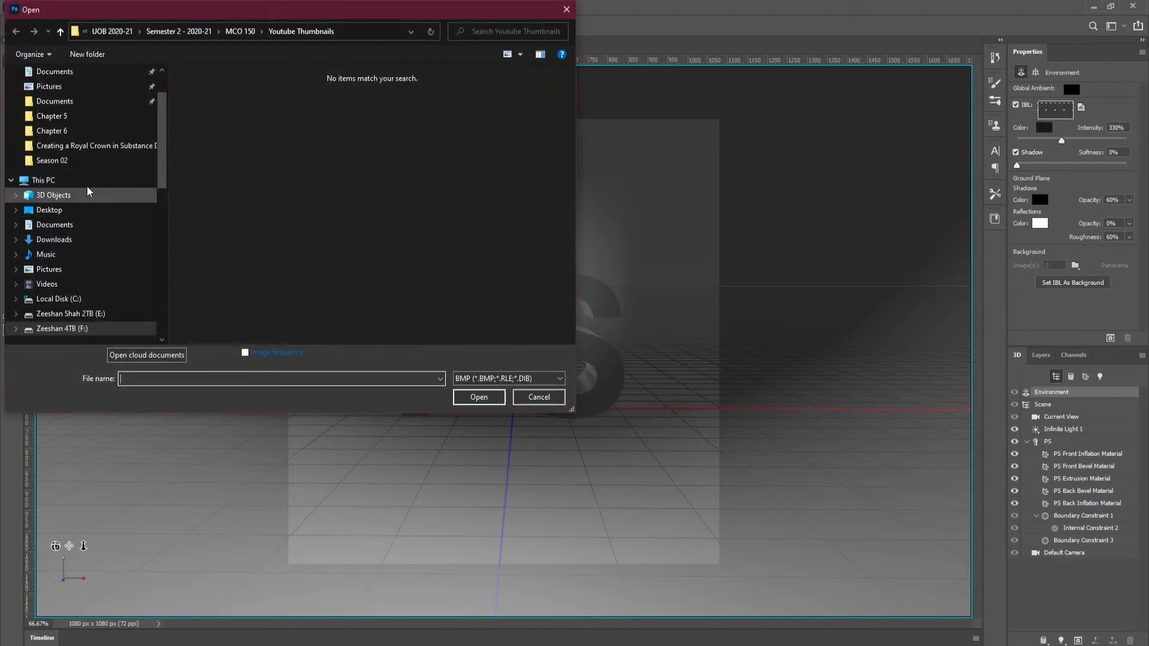
drag(166, 138, 167, 102)
click(81, 99)
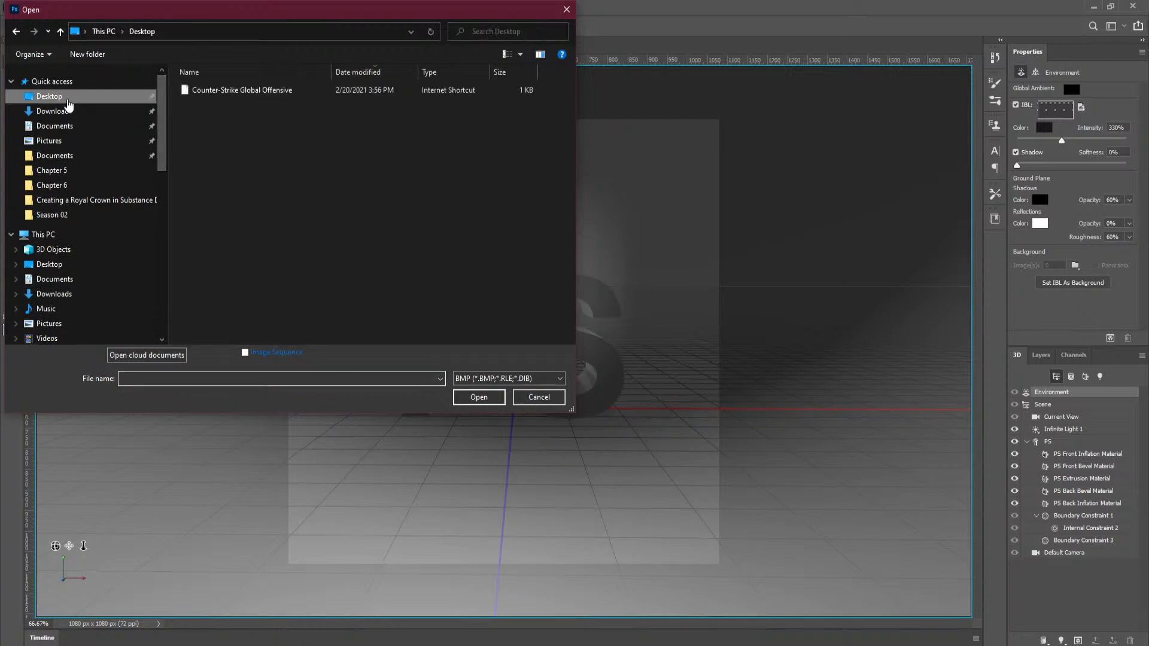
click(535, 379)
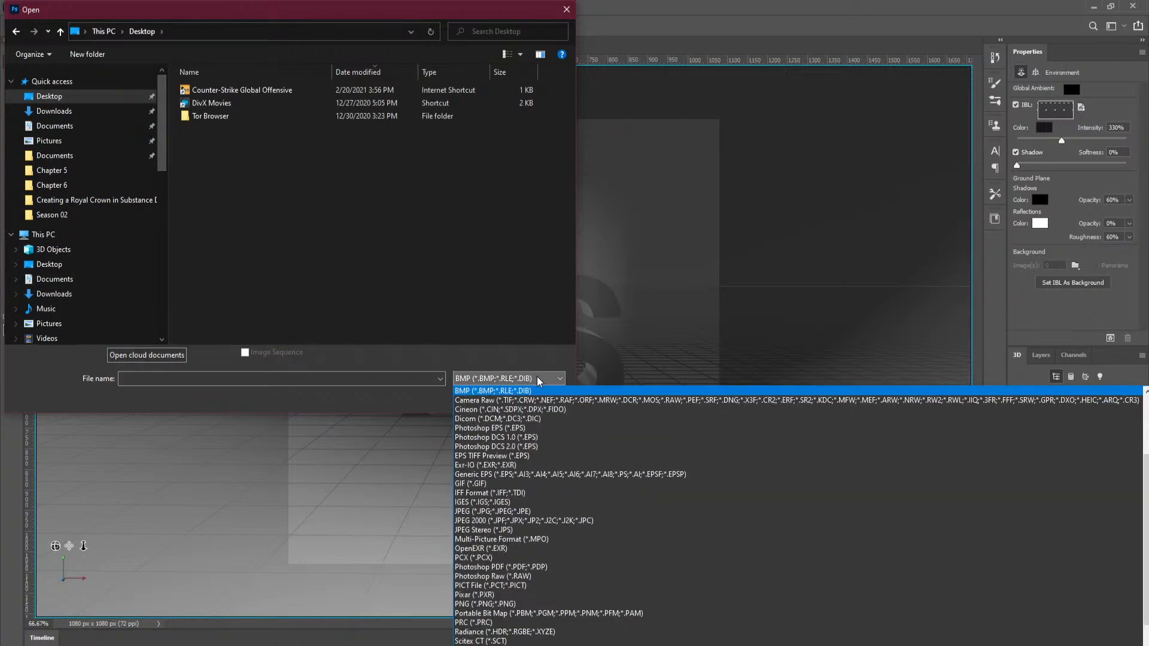
scroll(565, 505, down, 1)
scroll(564, 505, down, 1)
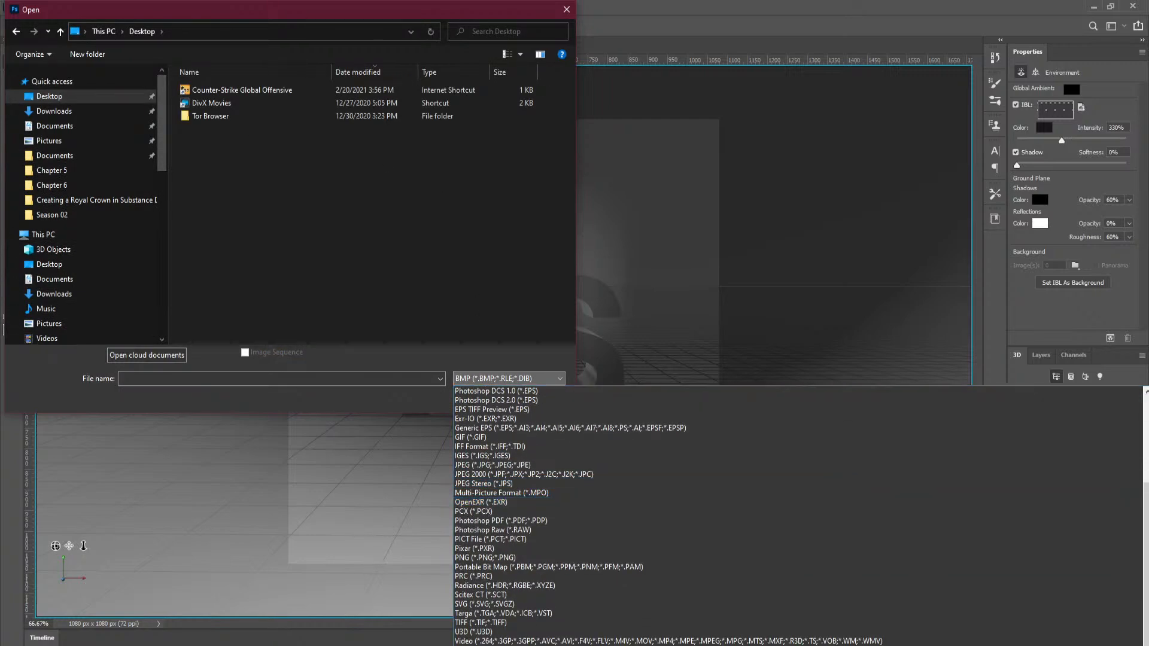
click(565, 643)
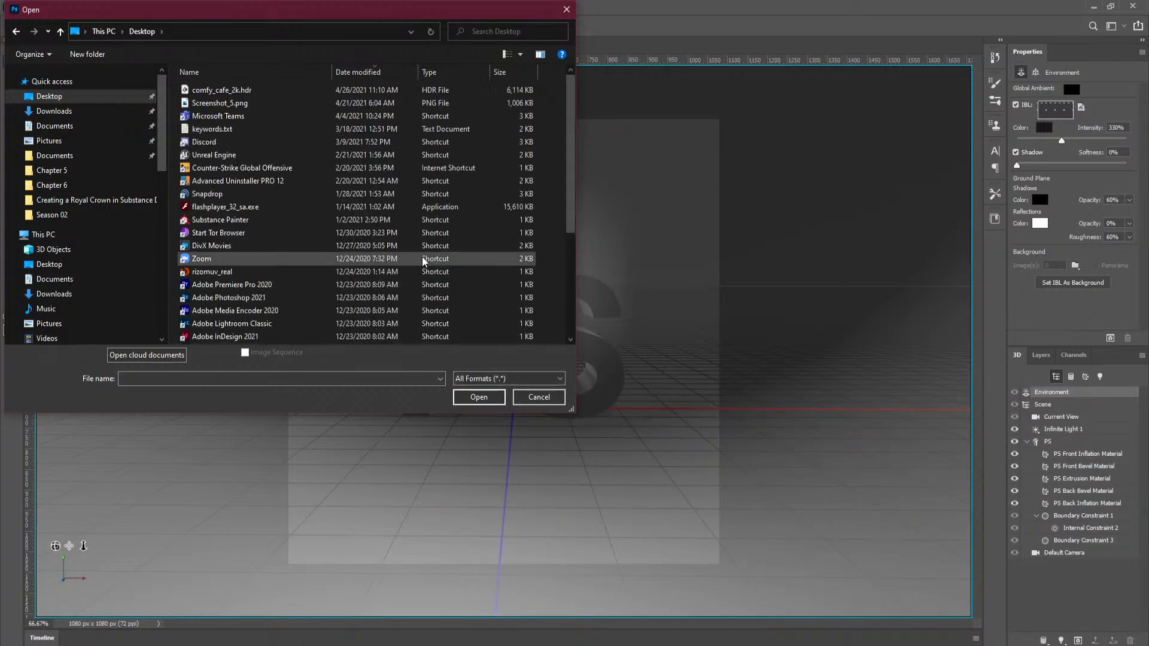
click(218, 91)
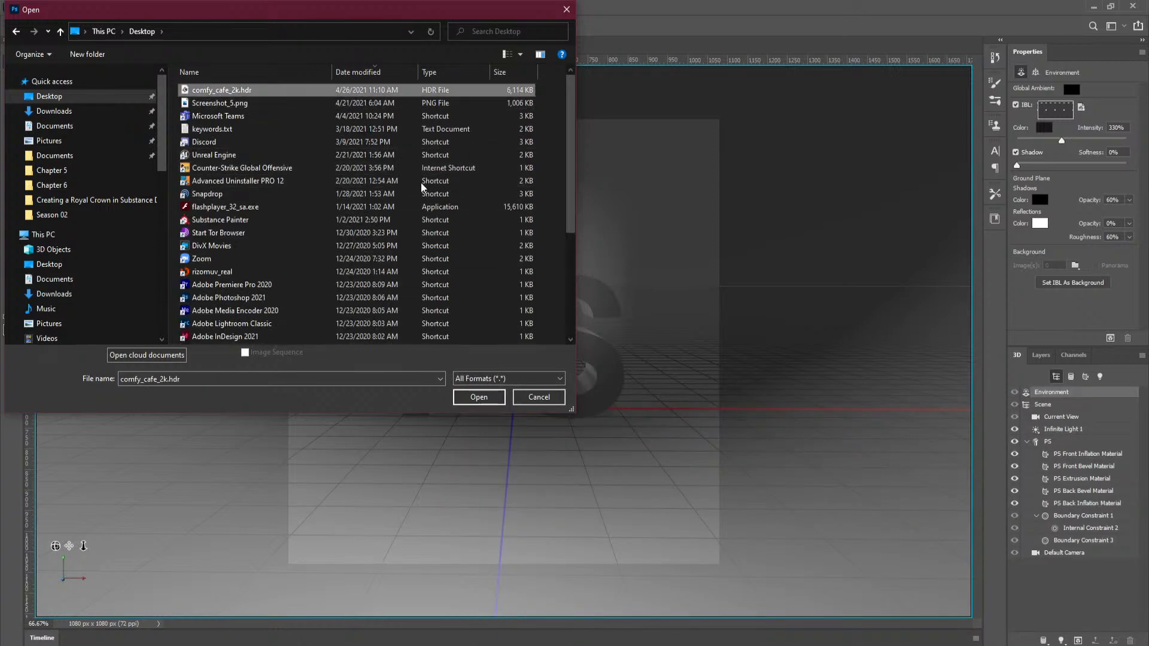
click(482, 397)
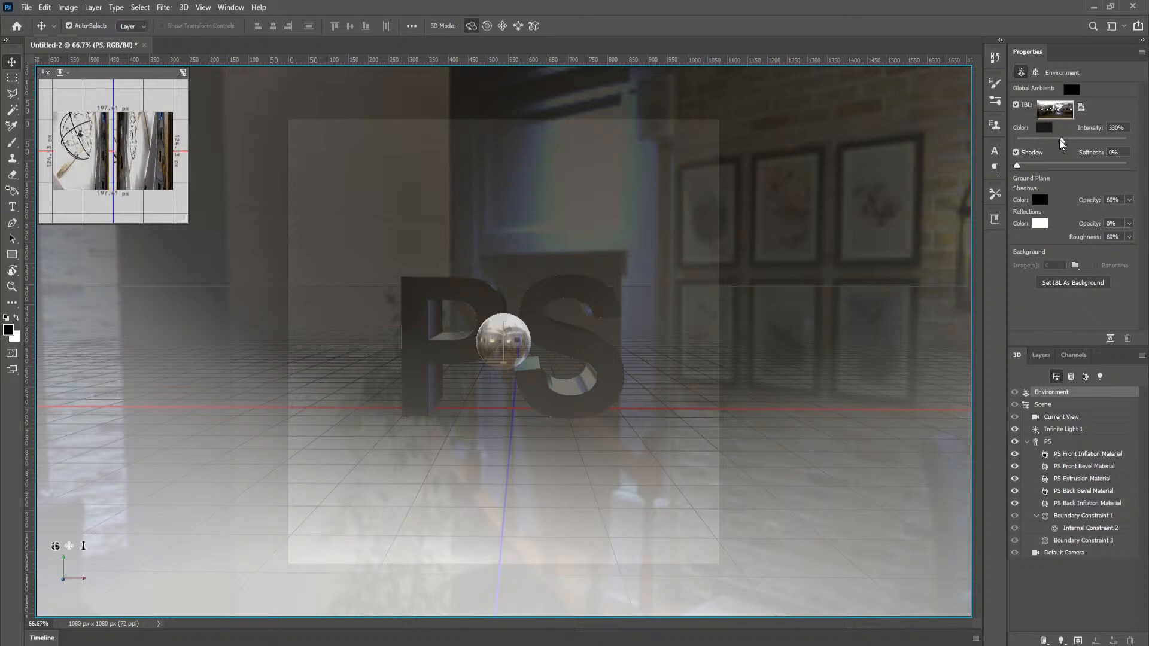
Step: Try different IBL intensities for the café environment and set the intensity to 100%
drag(1061, 141, 1005, 170)
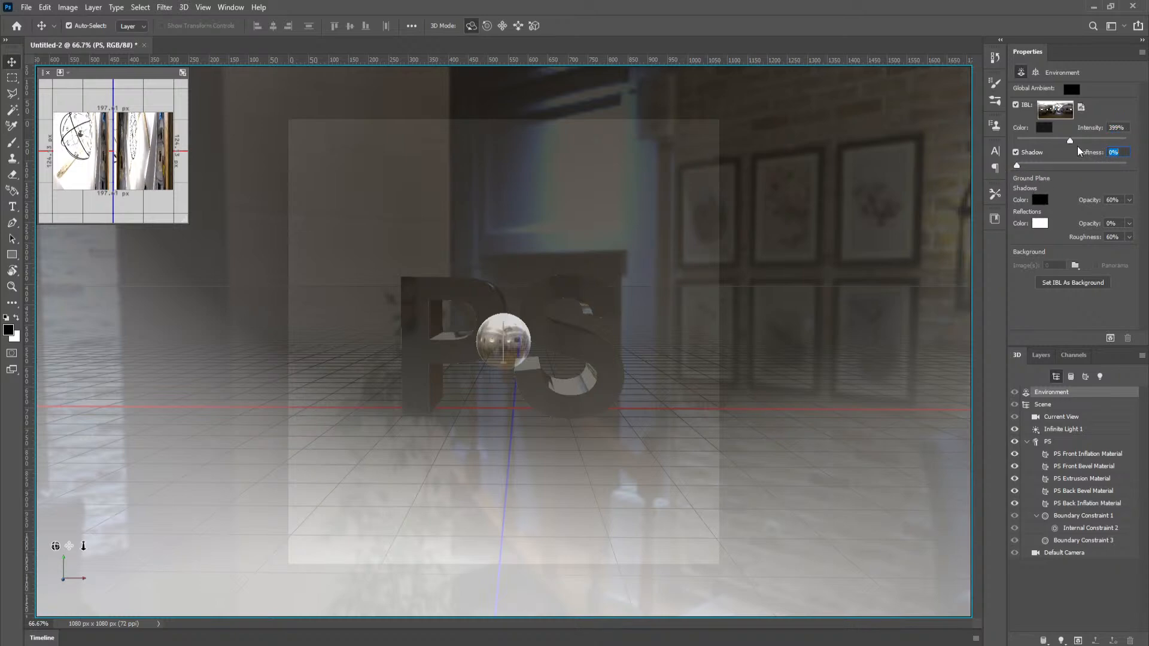
mouse_move(1069, 142)
mouse_down()
mouse_move(1014, 145)
mouse_move(1100, 143)
mouse_move(1065, 144)
mouse_up()
click(1113, 129)
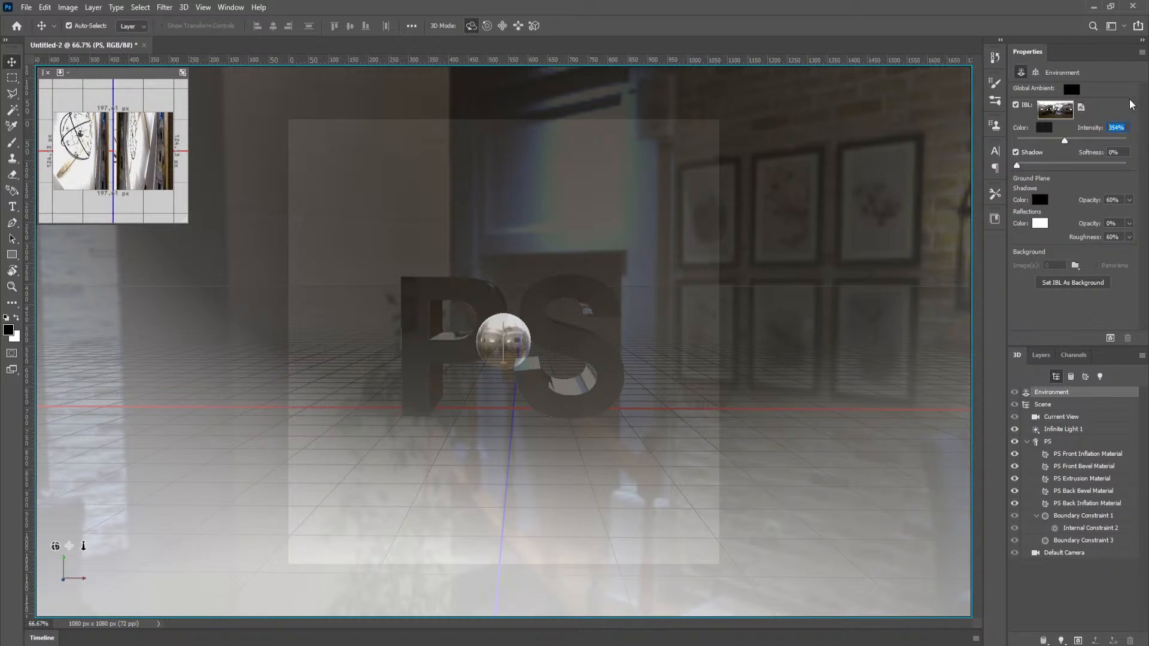
text(100)
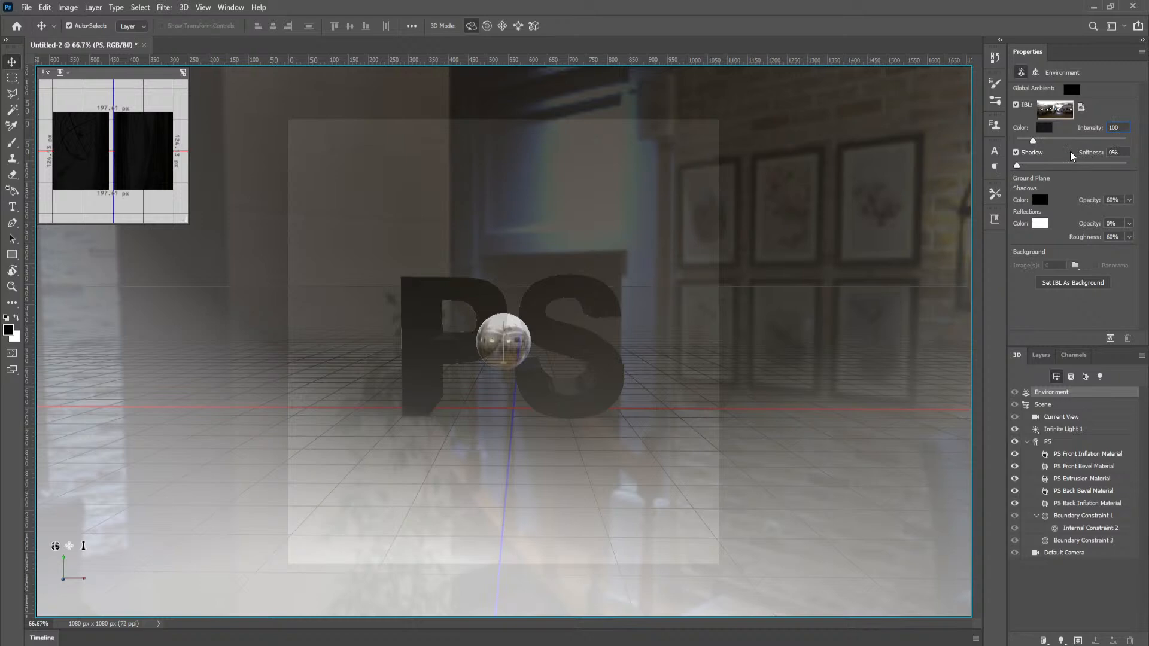
mouse_move(1039, 144)
mouse_down()
mouse_move(1061, 141)
mouse_move(1045, 142)
mouse_up()
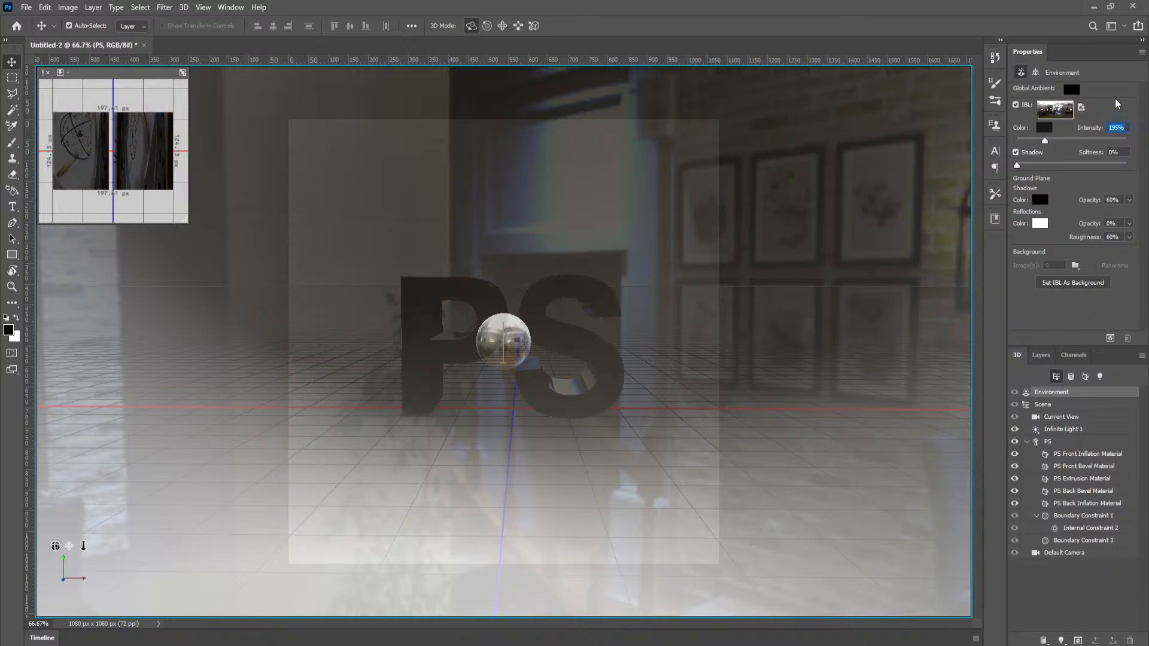
text(100)
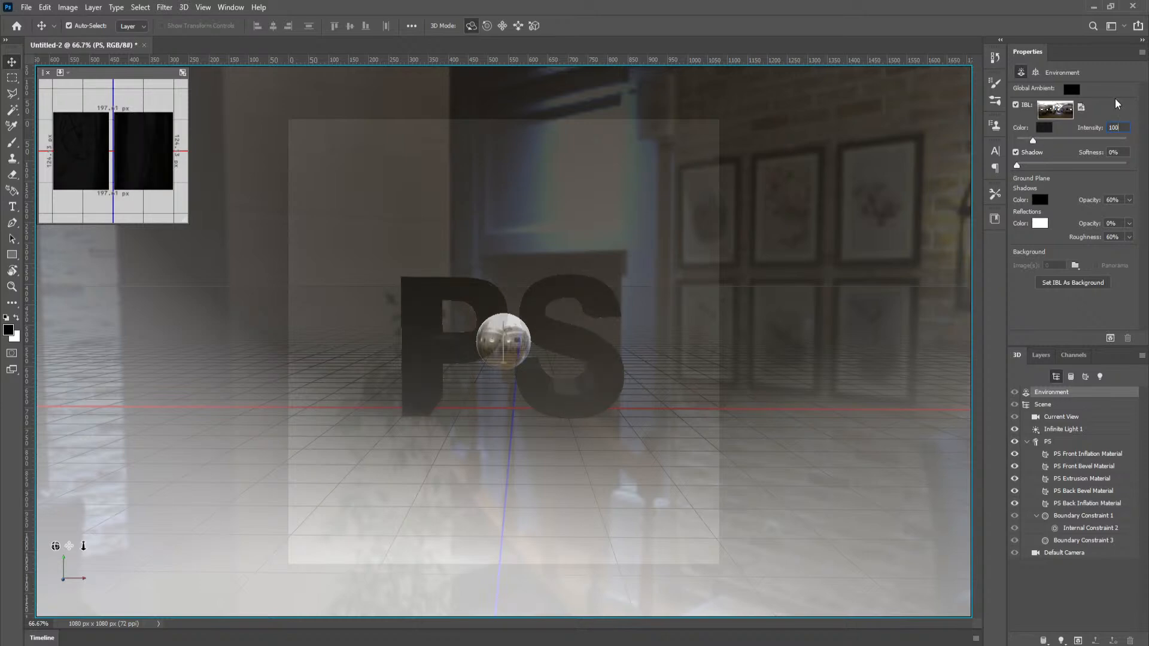
key(Return)
Step: Try the Sketch Grass preset and an X-axis cross section on the scene, returning to the Default solid look without the section
click(1044, 405)
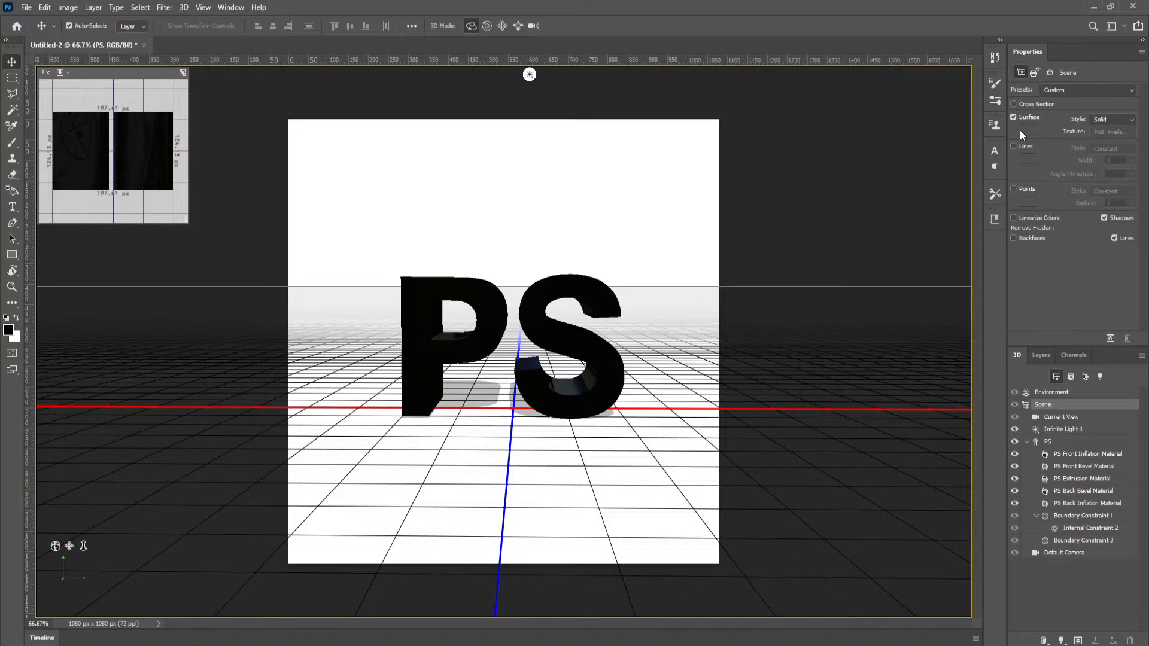
click(1082, 91)
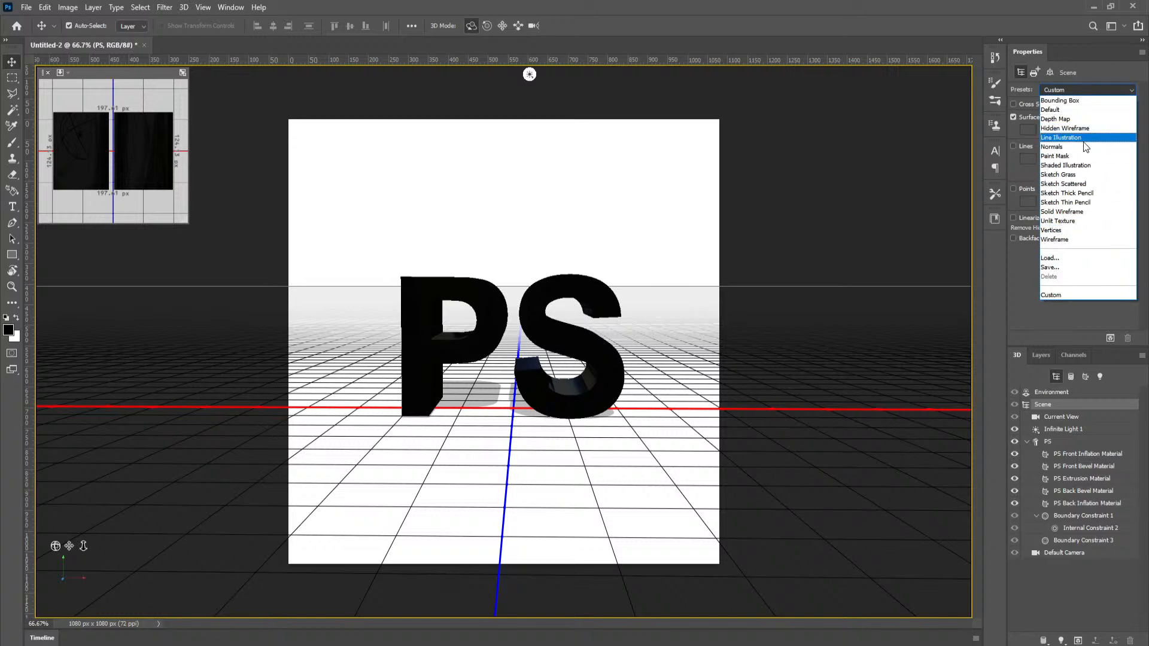
click(1091, 174)
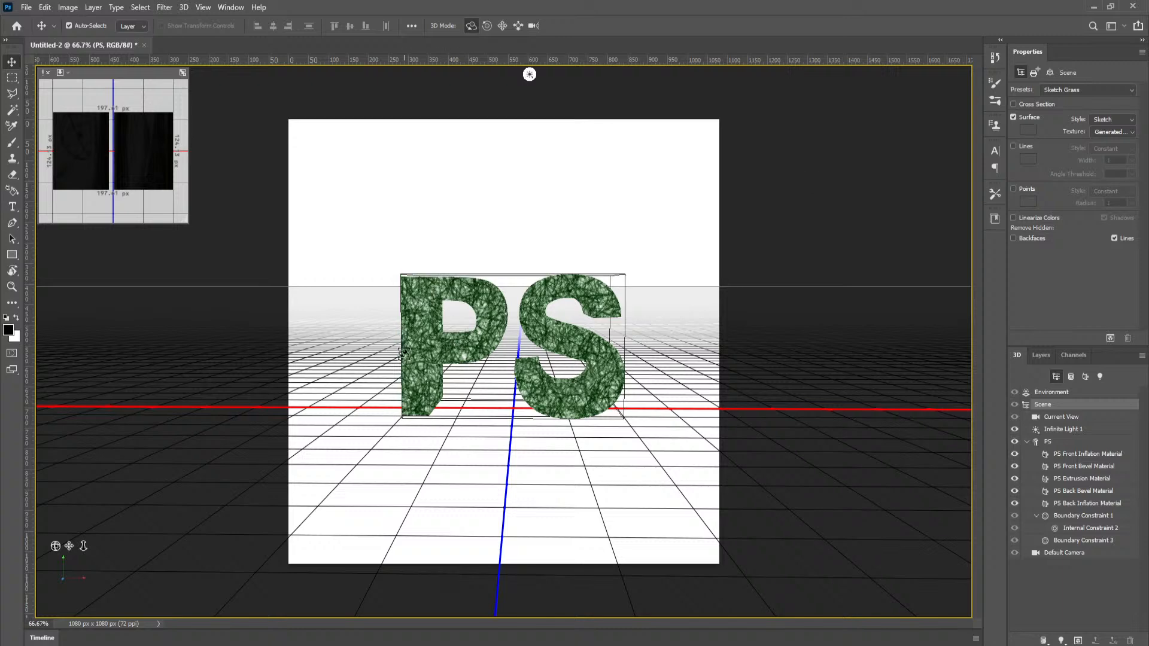
click(1057, 91)
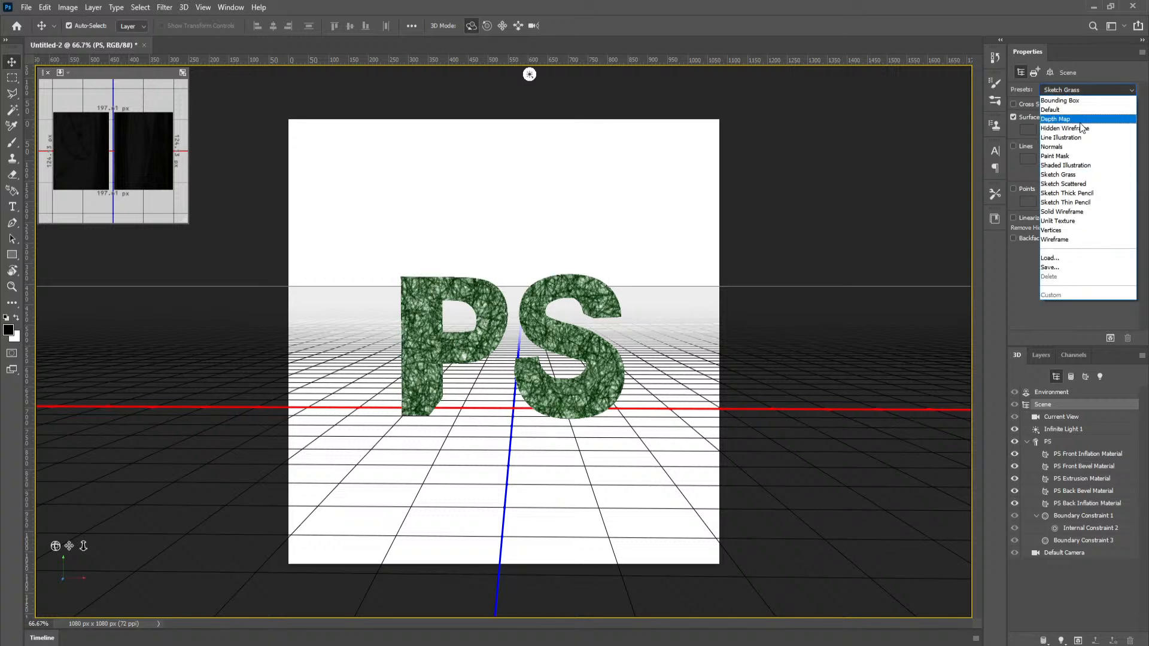
click(1059, 110)
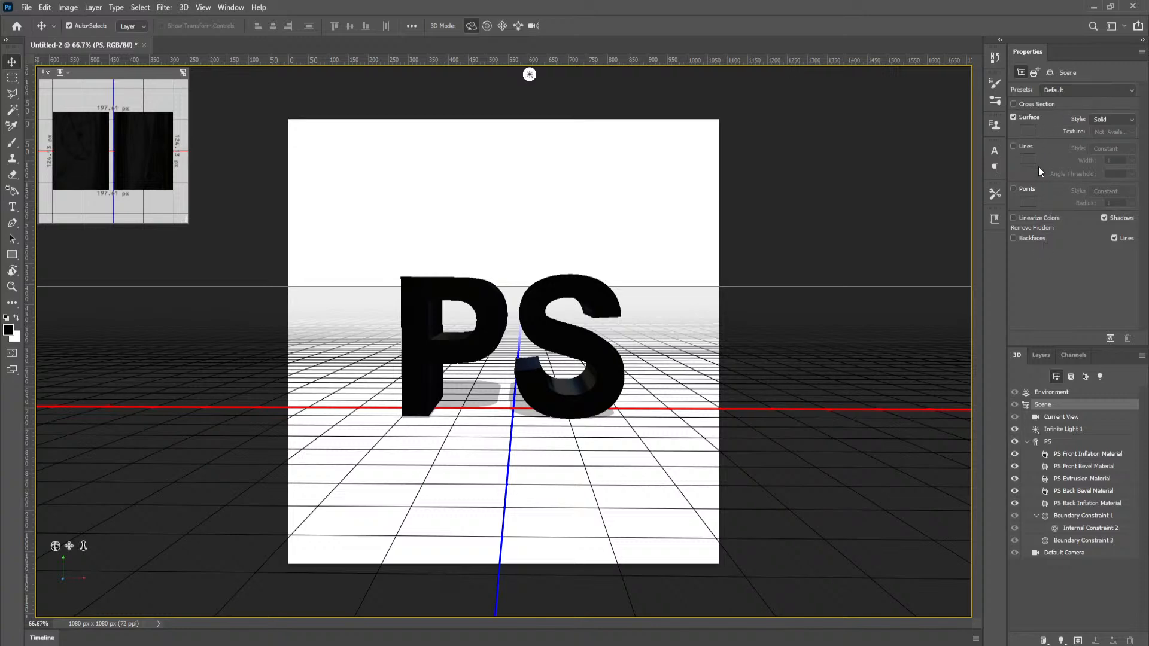
click(1014, 104)
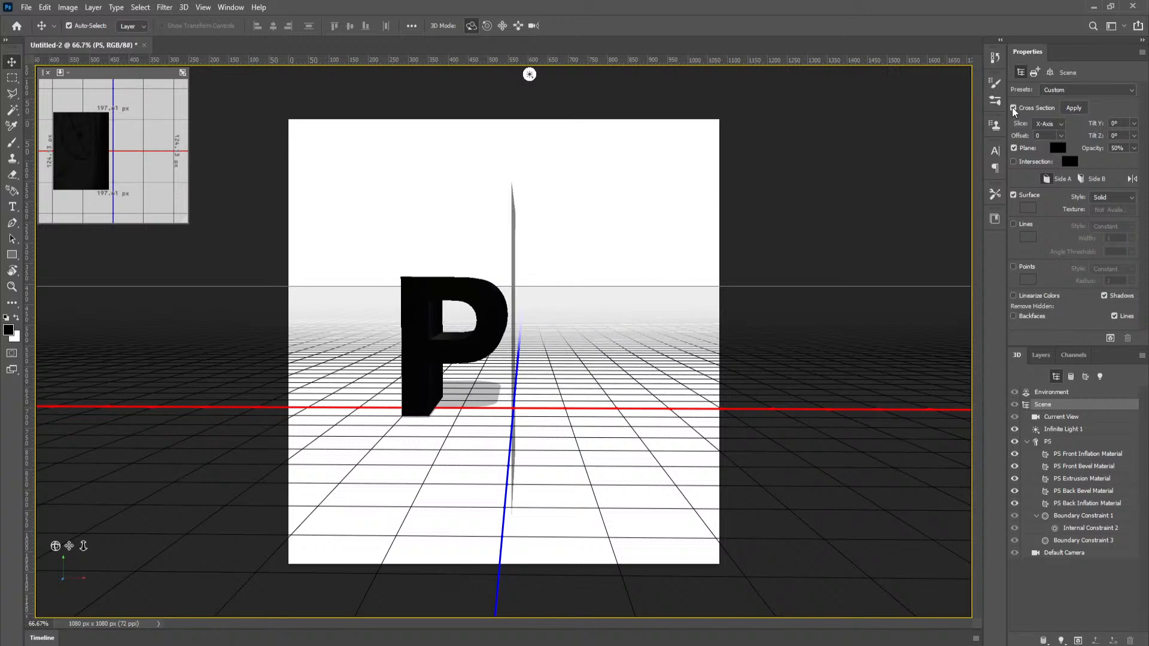
click(1013, 108)
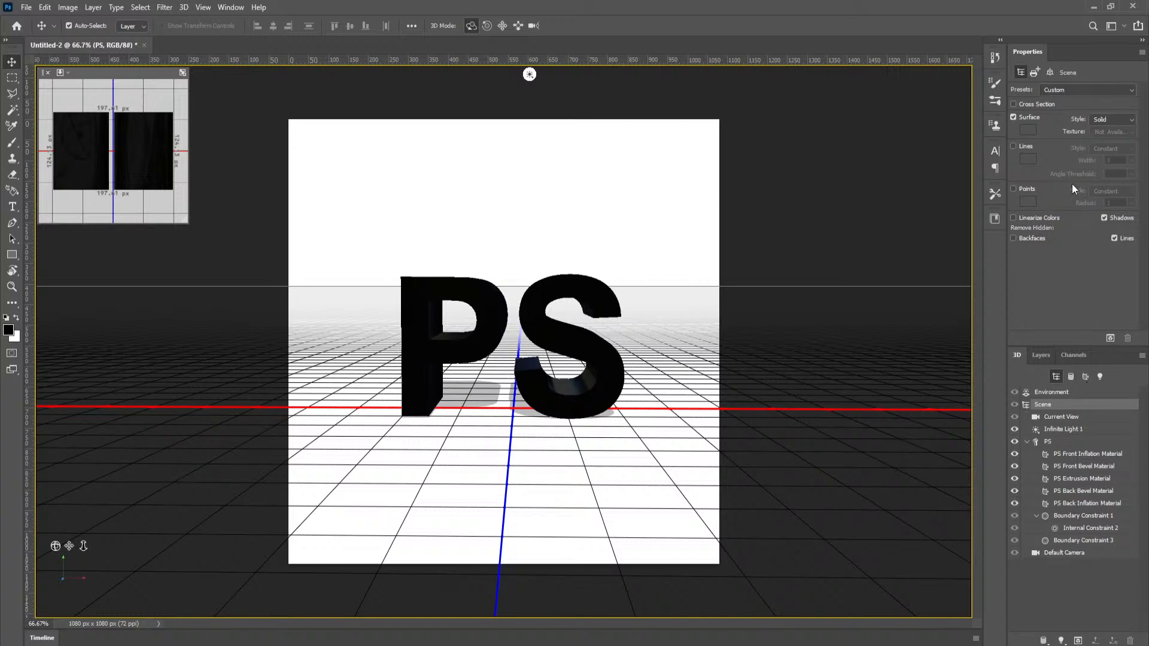
Step: Orbit the Current View camera slightly around the PS text and re-aim Infinite Light 1 to shift the text's shadow
click(1073, 418)
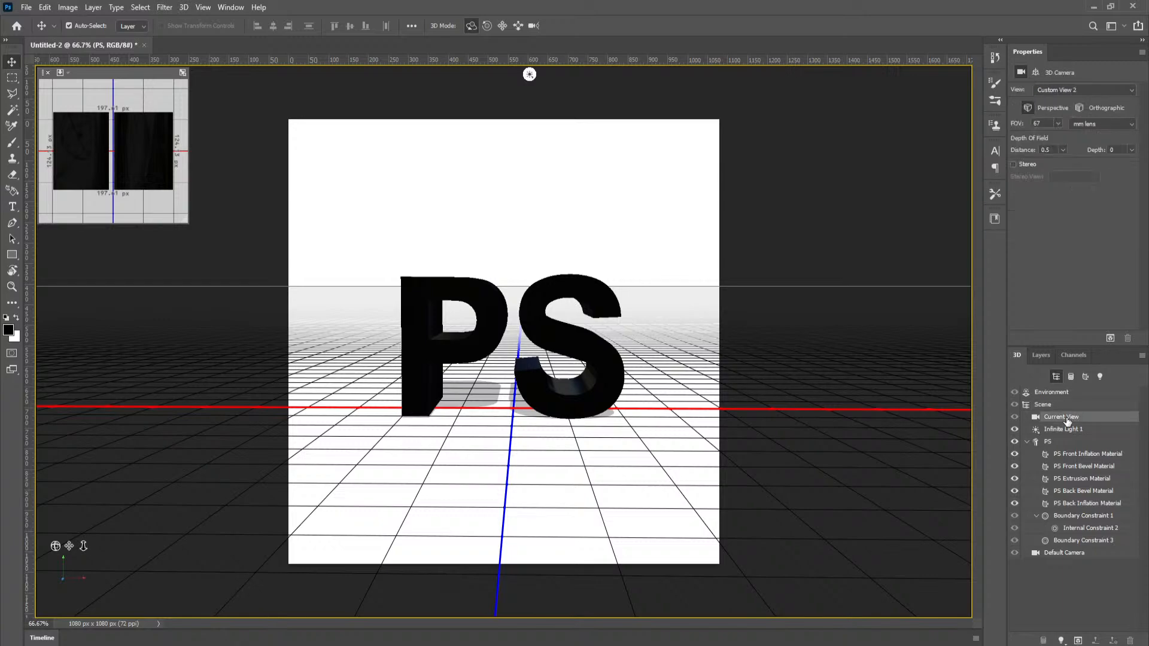
drag(761, 252, 727, 237)
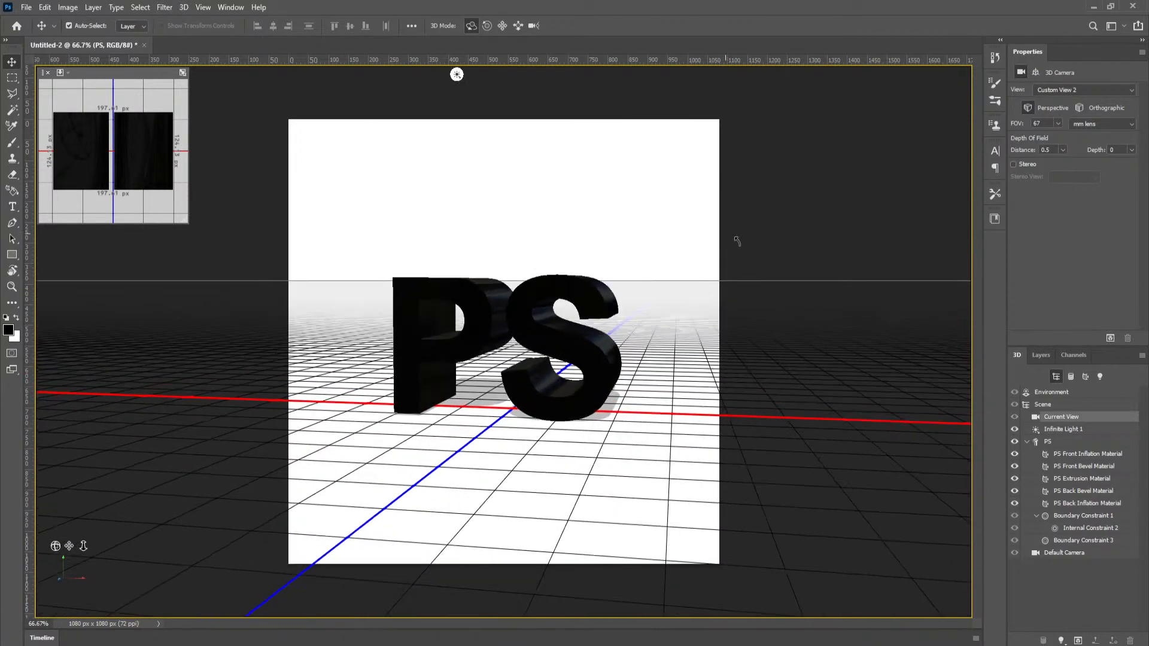
click(1064, 429)
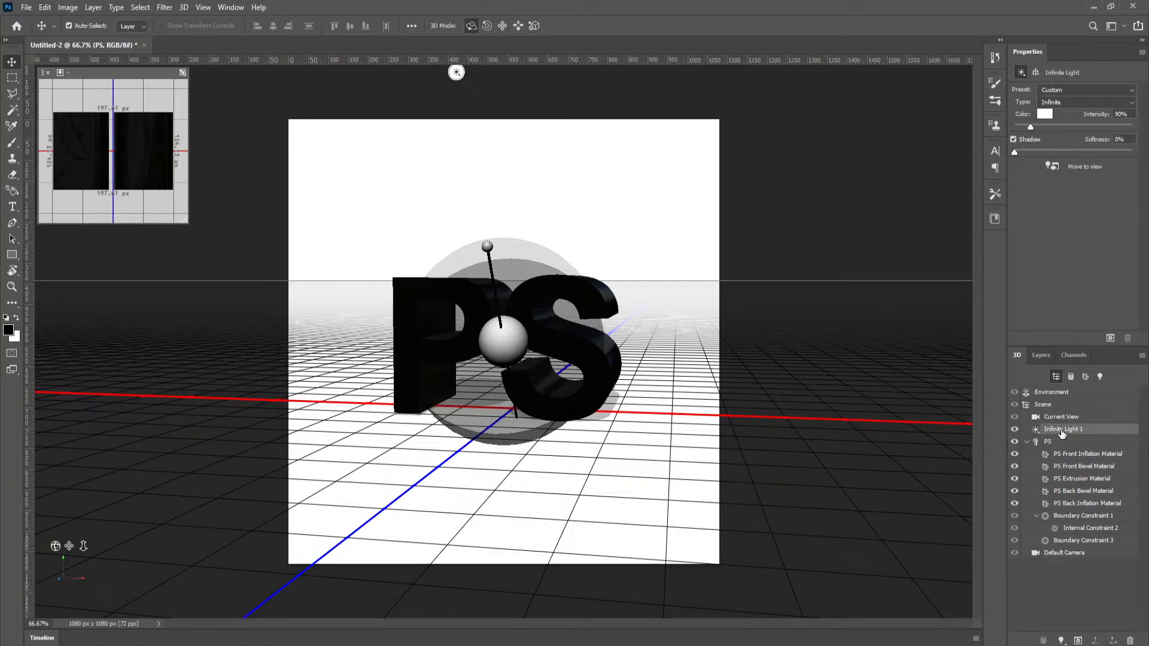
drag(749, 190, 750, 196)
drag(584, 185, 536, 162)
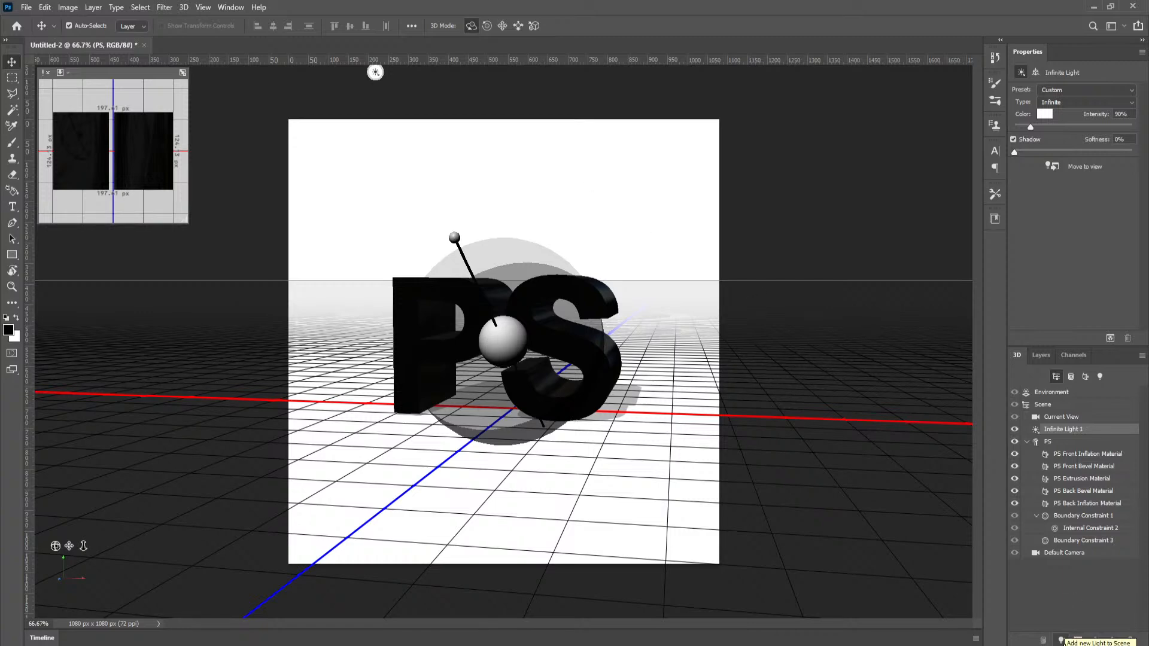
Step: Try a new point light moved up and away from the PS text, and delete it from the scene
click(1062, 639)
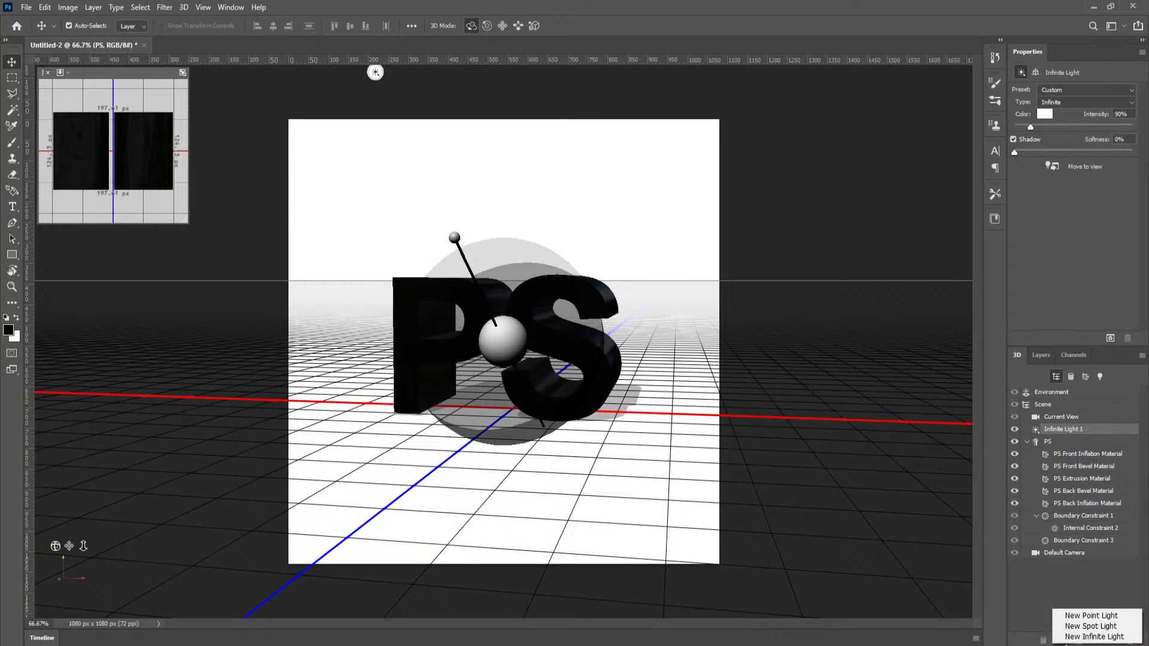
click(1107, 618)
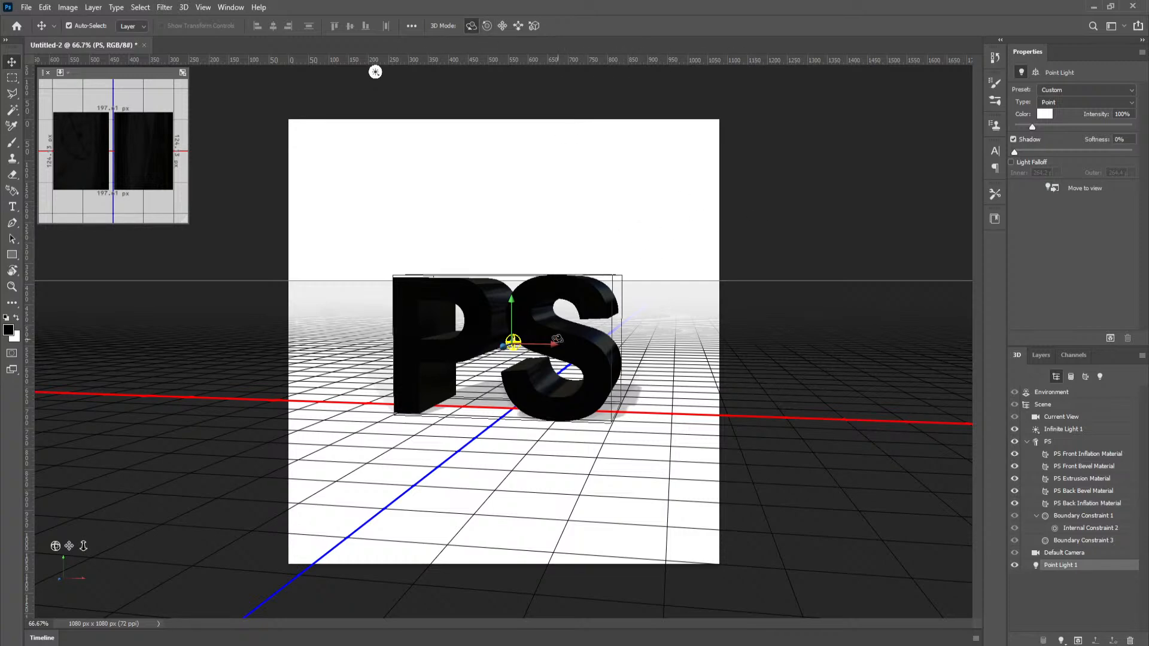
click(502, 26)
mouse_move(592, 231)
mouse_down()
mouse_move(570, 242)
mouse_move(523, 177)
mouse_move(637, 163)
mouse_move(541, 146)
mouse_move(518, 162)
mouse_move(513, 120)
mouse_move(546, 129)
mouse_move(483, 84)
mouse_up()
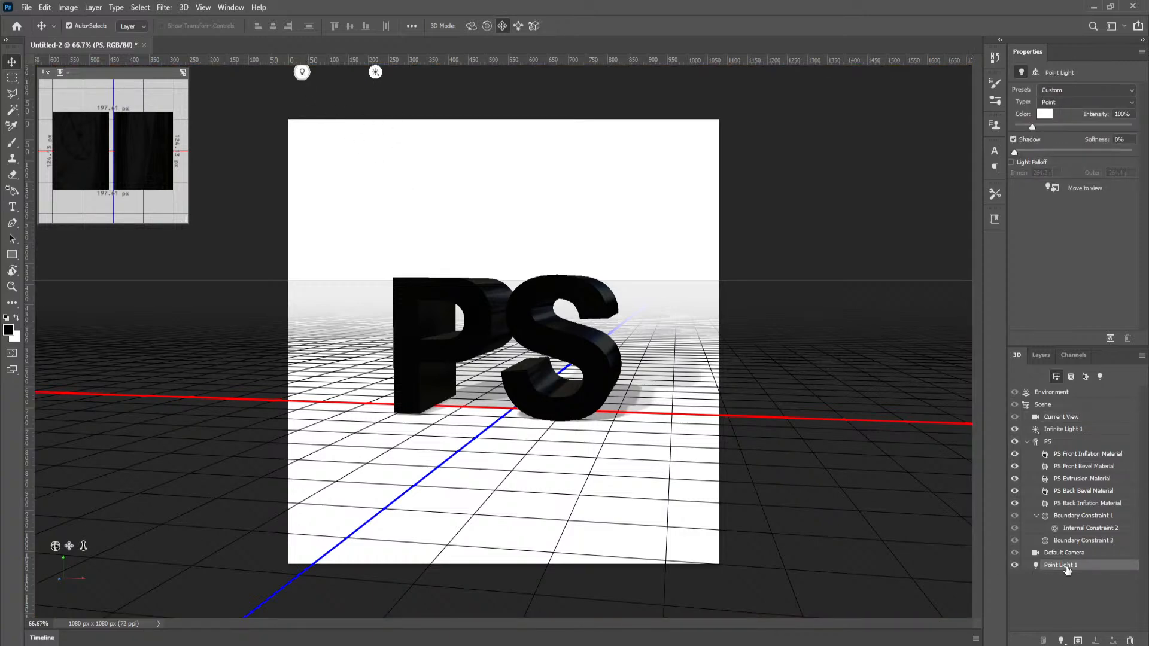
click(471, 27)
click(1130, 641)
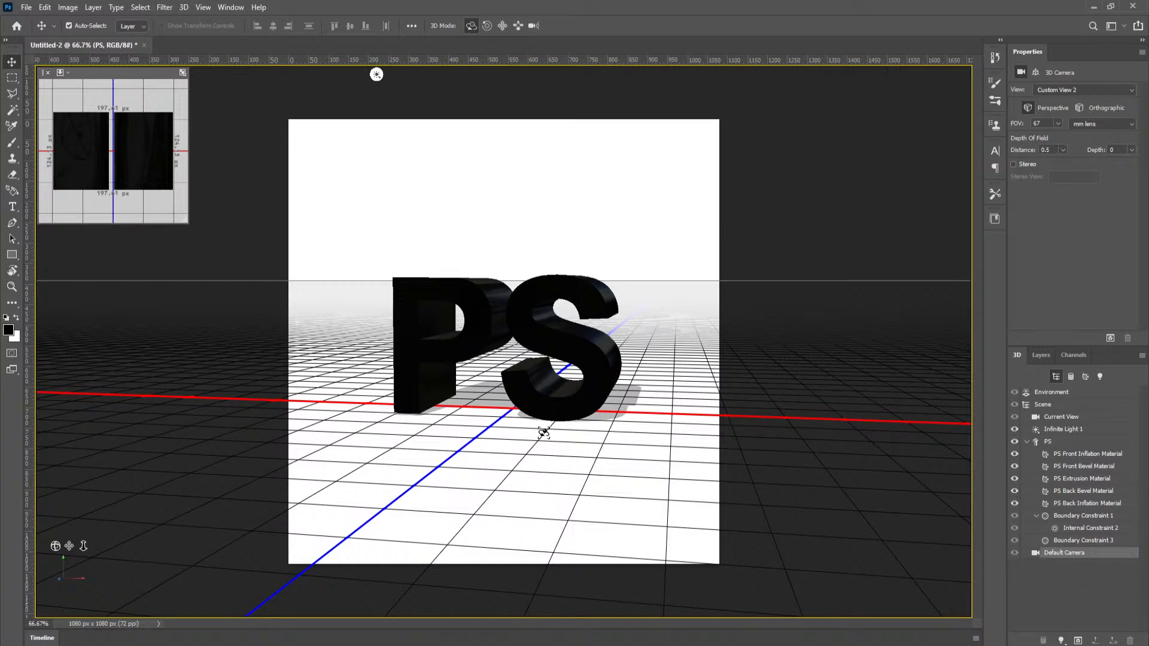
Step: Select the PS mesh and try its Catch Shadows and Cast Shadows options, leaving both enabled
click(1047, 443)
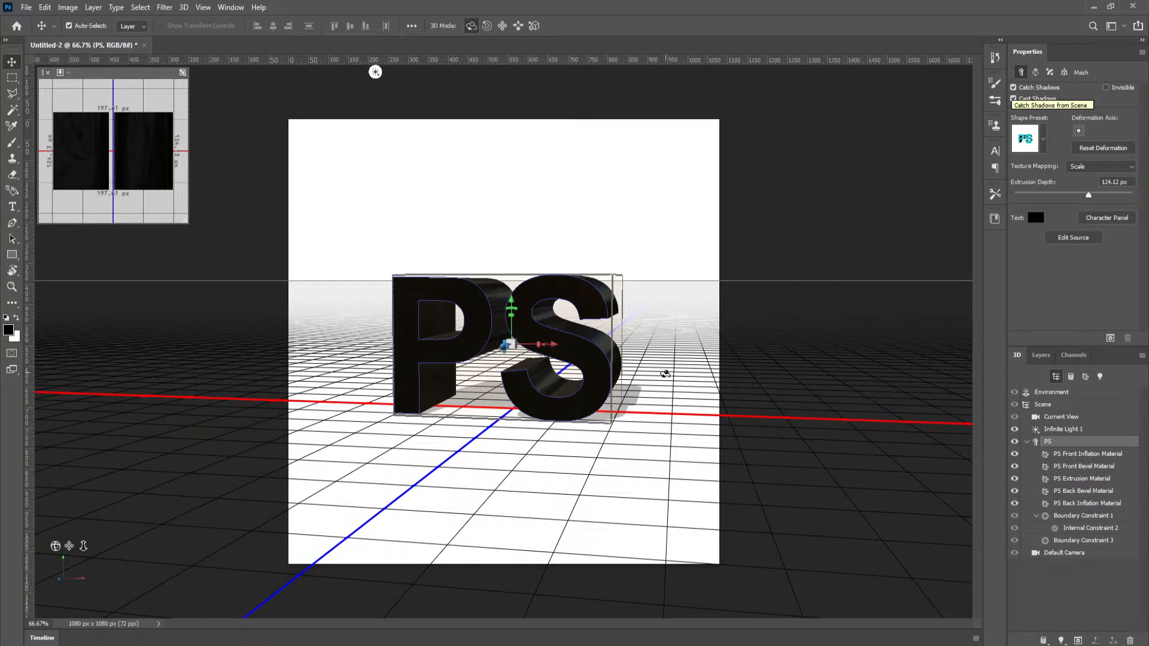
click(1012, 87)
click(1013, 99)
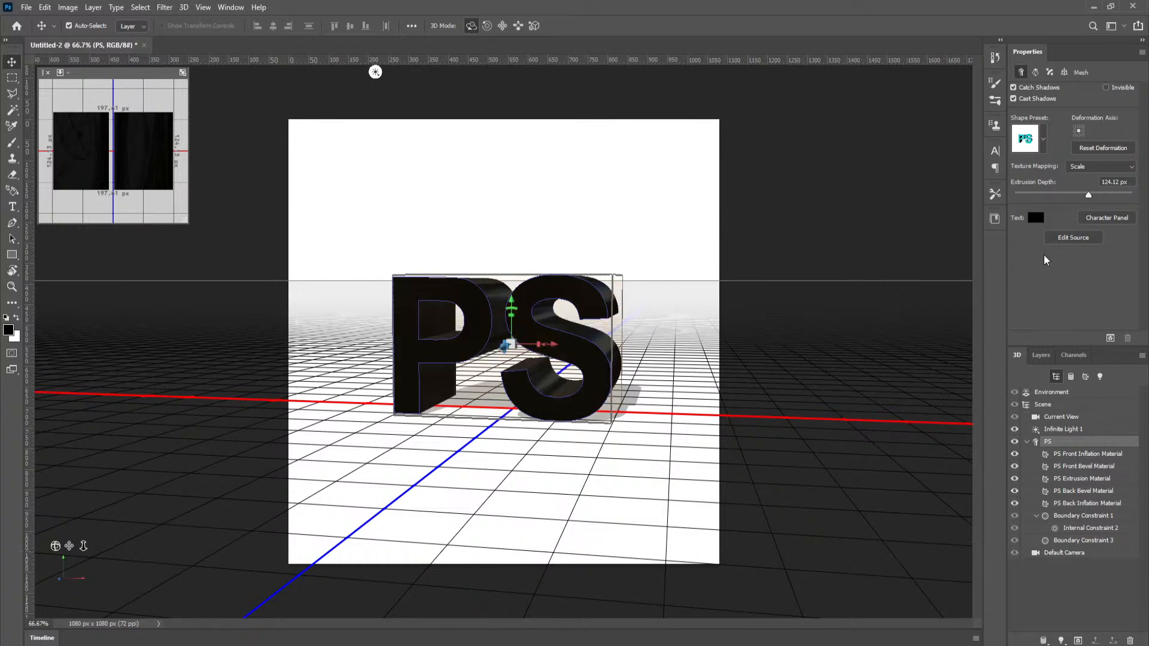
click(1013, 98)
Step: Try several shape presets on the PS mesh, including Bevel With Contour, and leave the inflated preset just after it applied
click(1042, 141)
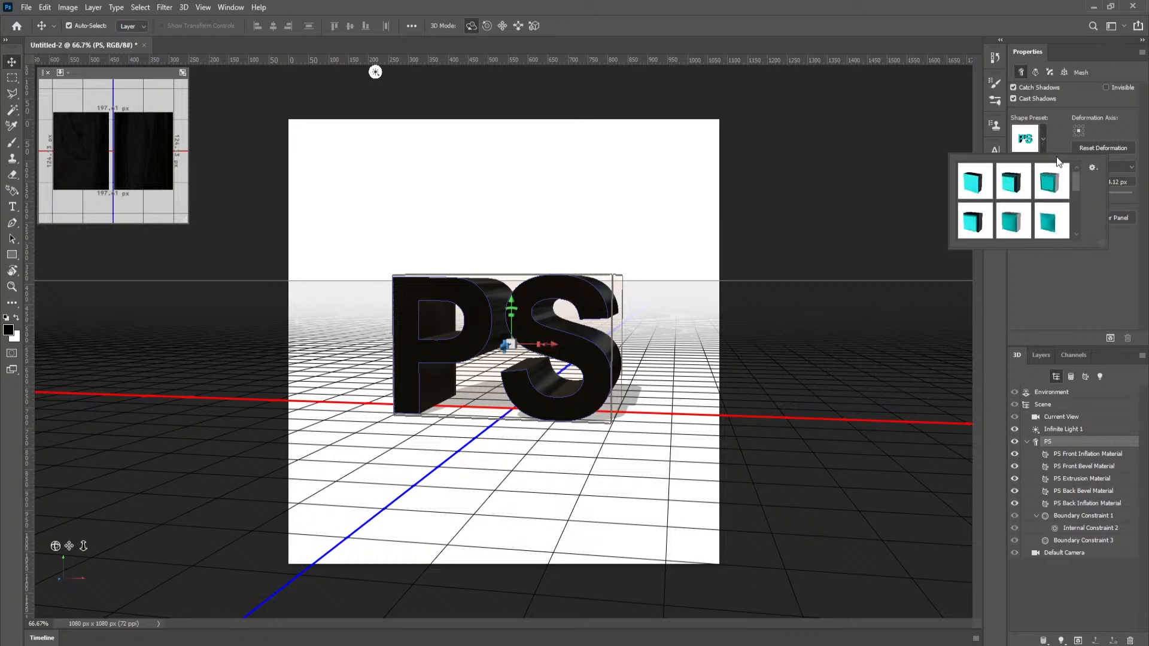
drag(1102, 244, 1090, 419)
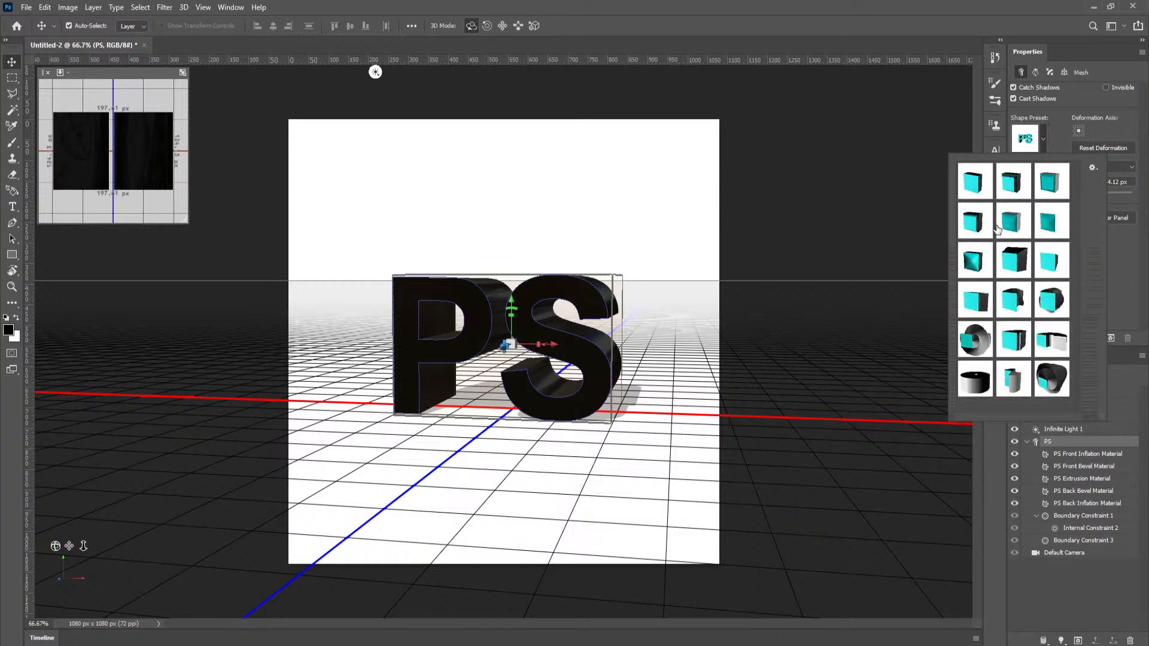
click(1012, 261)
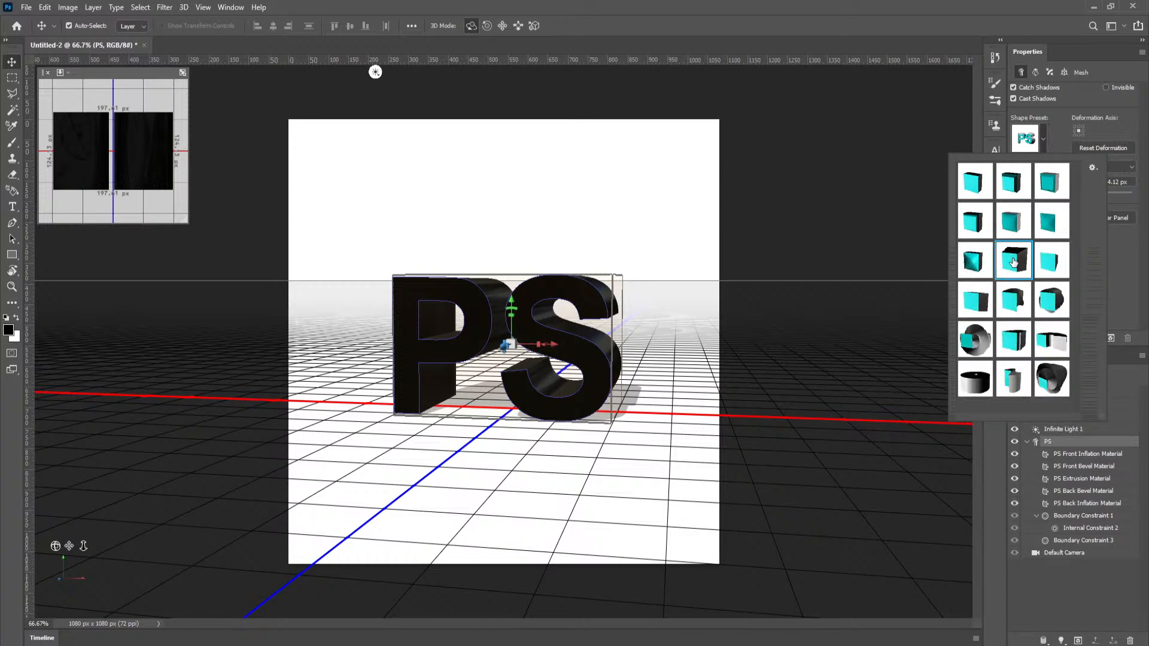
click(983, 227)
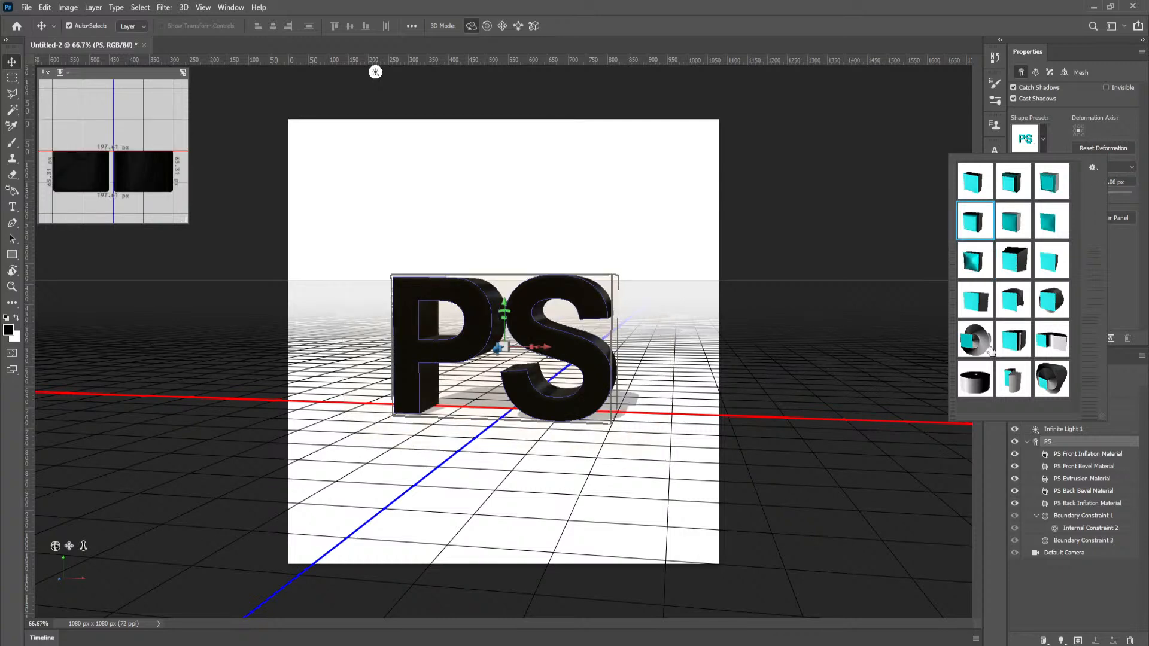
click(976, 312)
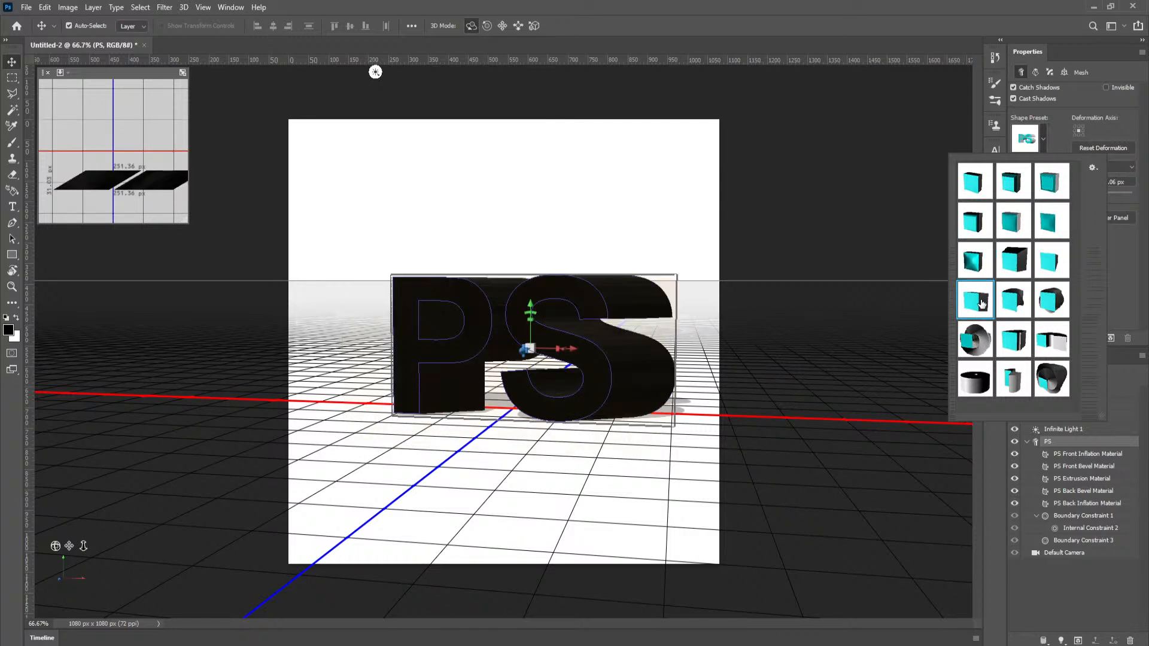
click(1051, 180)
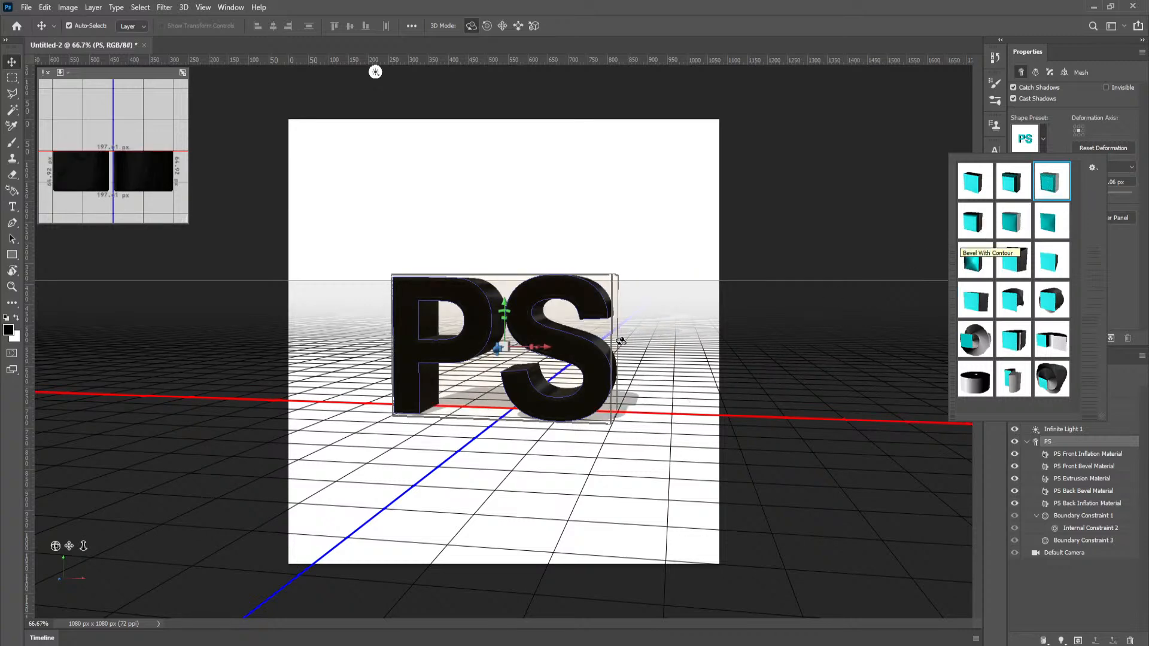
click(980, 224)
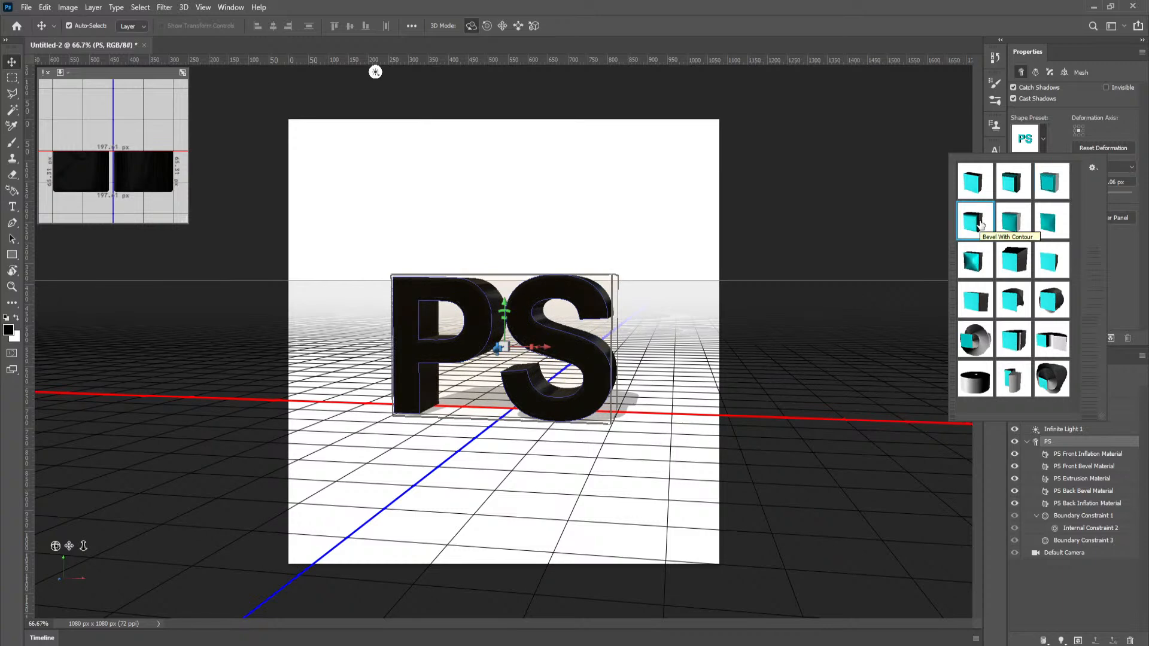
click(1013, 227)
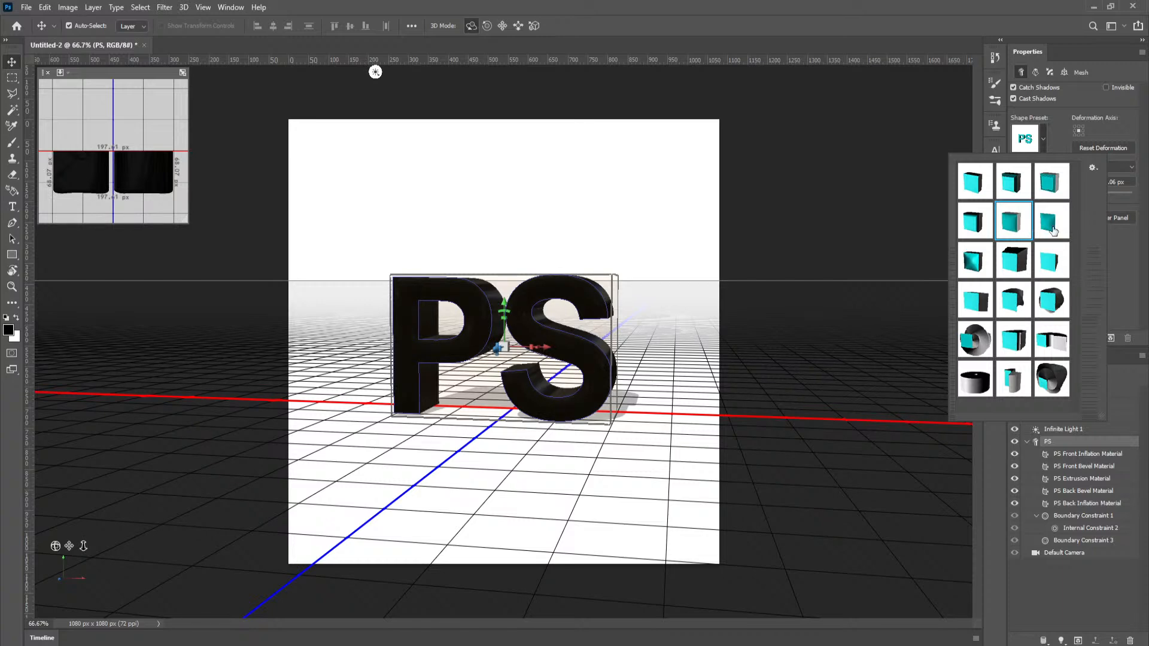
click(1123, 288)
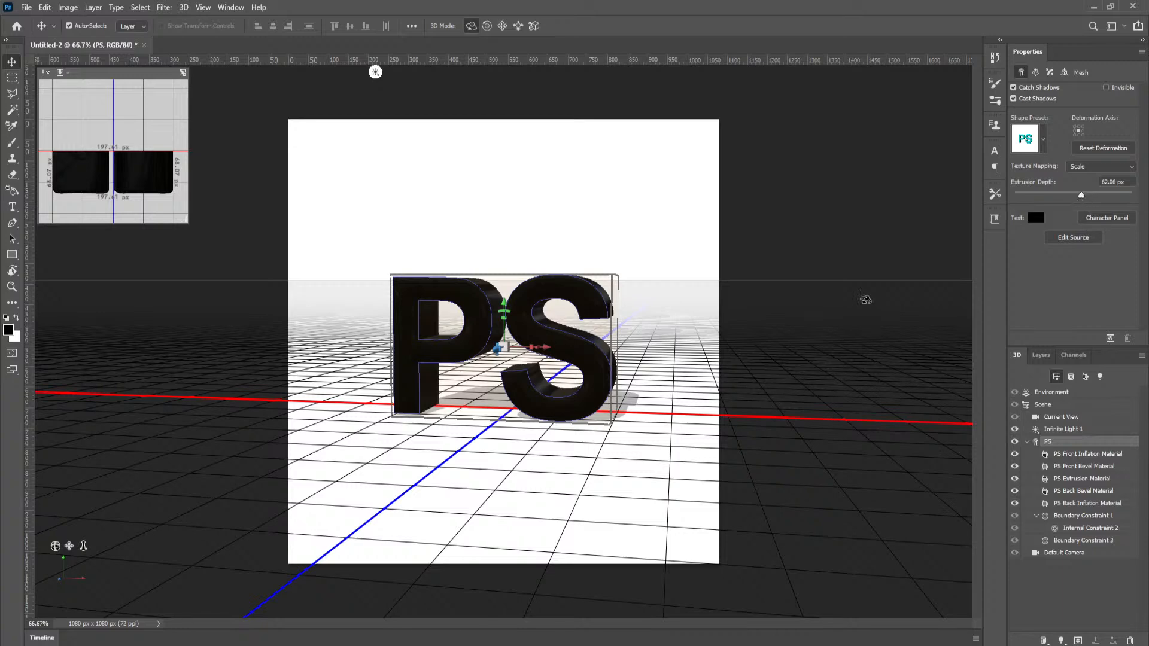
Step: Deform the PS mesh with an extrusion depth of 158.63 px, a twist of -46°, a taper of 96% and a vertical bend of -2°
mouse_move(1078, 196)
mouse_down()
mouse_move(1068, 196)
mouse_move(1128, 192)
mouse_move(1083, 209)
mouse_up()
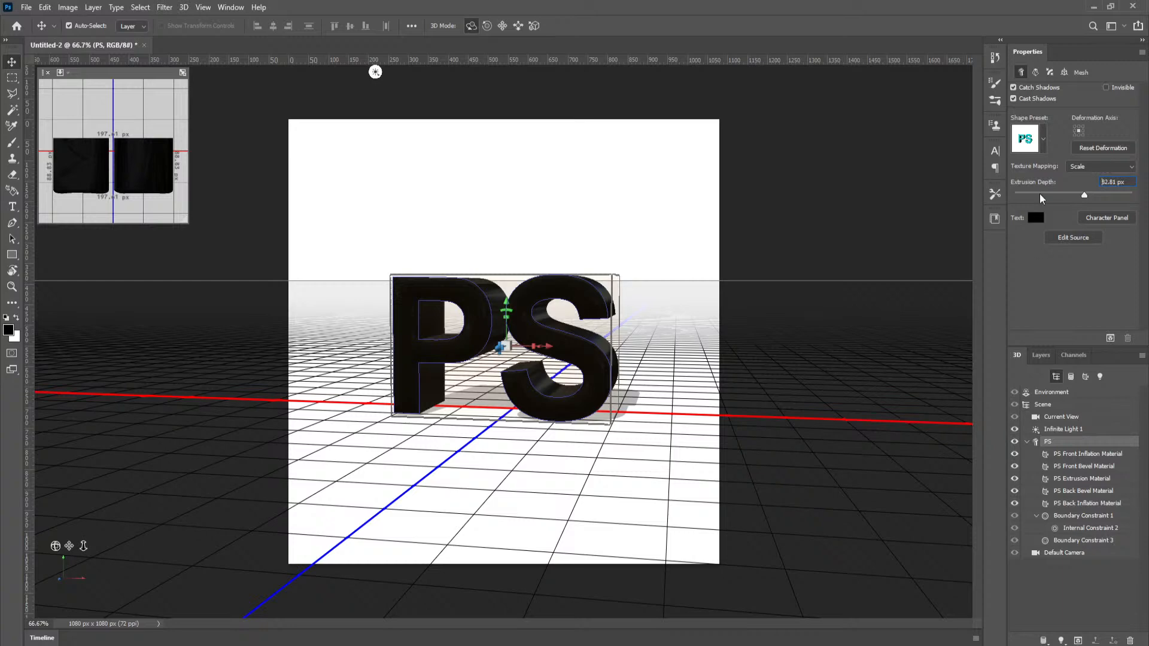
click(1034, 73)
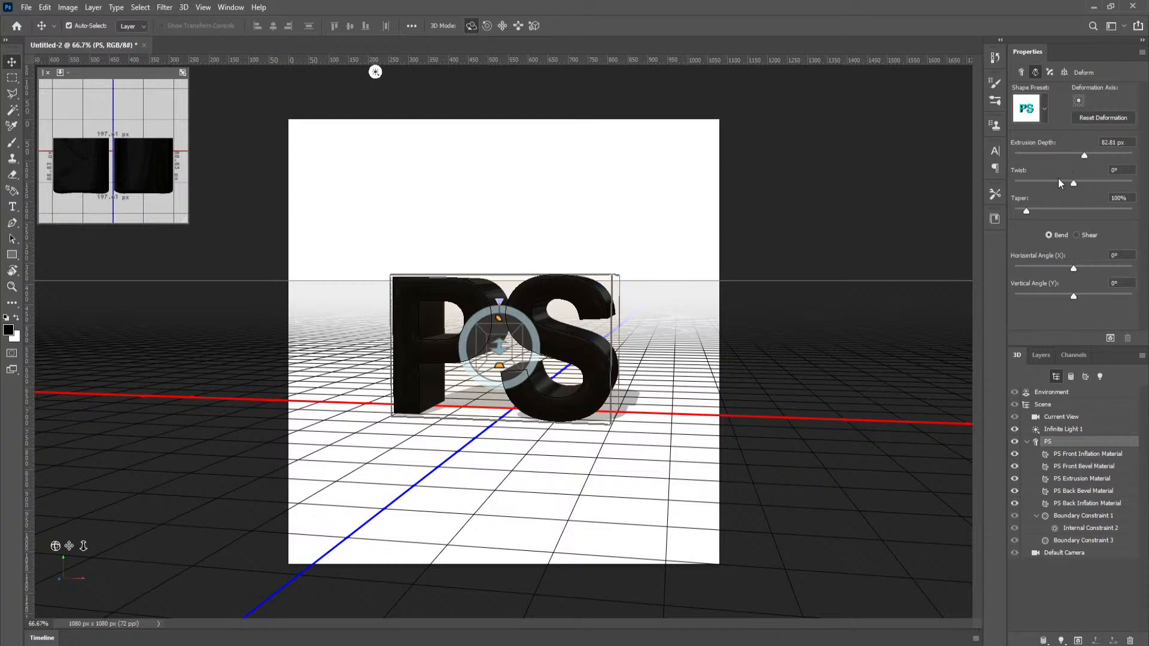
drag(1083, 155, 1071, 181)
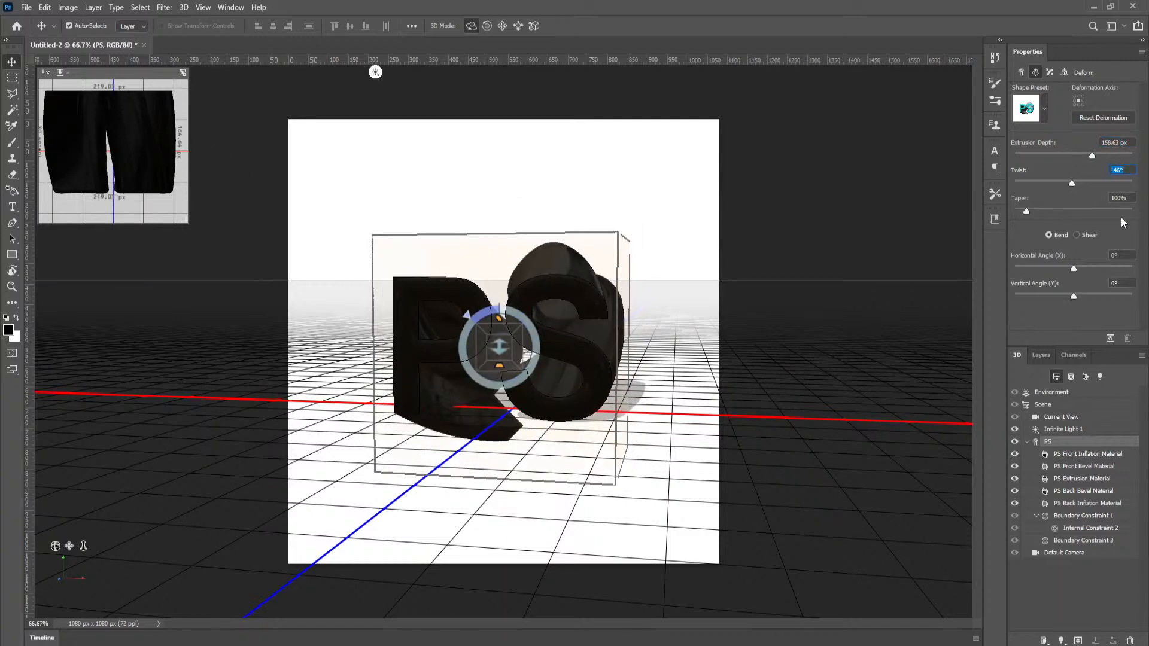
mouse_move(1026, 211)
mouse_down()
mouse_move(1040, 214)
mouse_move(1008, 219)
mouse_move(1026, 222)
mouse_up()
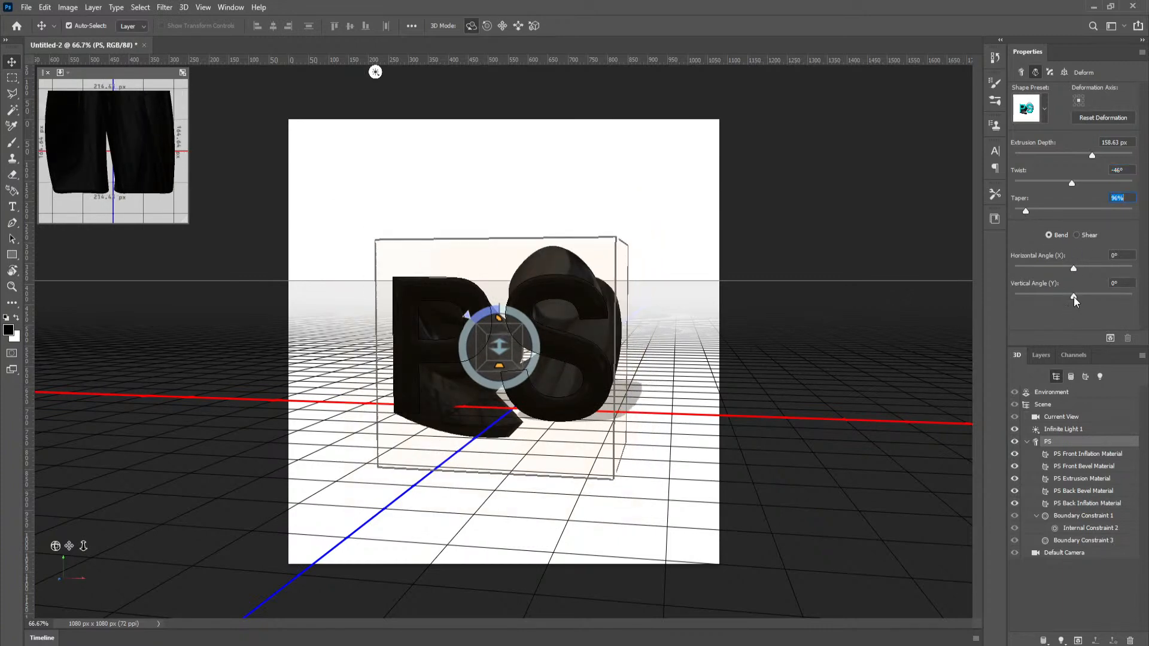
mouse_move(1072, 296)
mouse_down()
mouse_move(1054, 299)
mouse_move(1078, 298)
mouse_up()
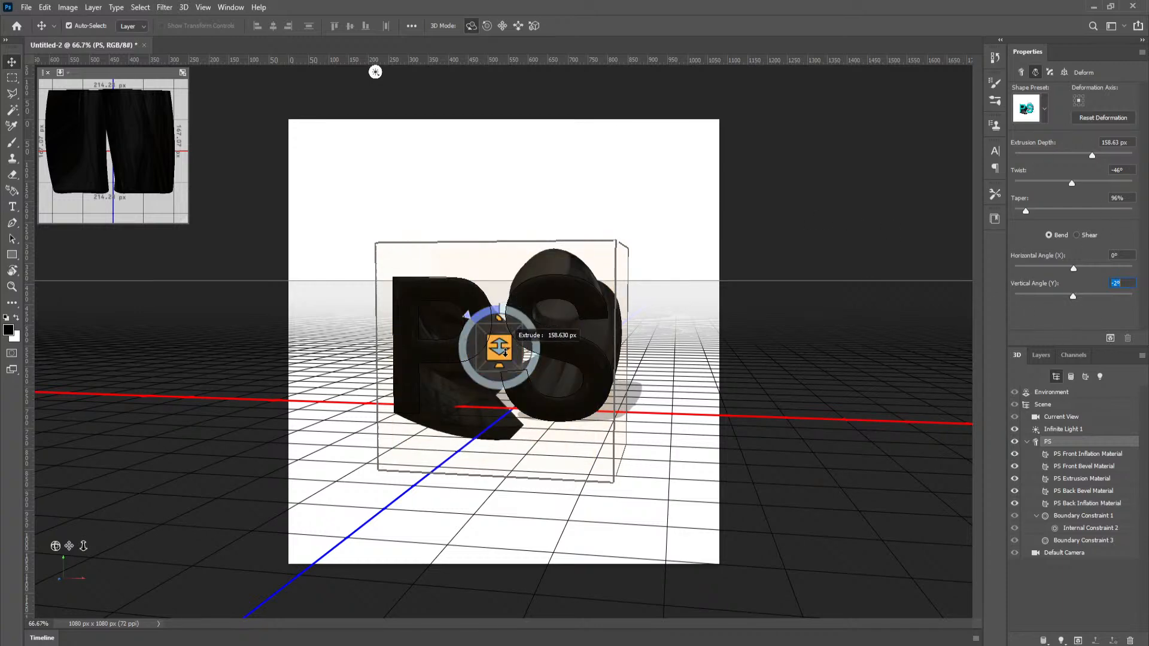
Step: Try an on-canvas twist of -24° on the PS mesh, and undo all its twist, taper and bend changes
drag(467, 317, 508, 332)
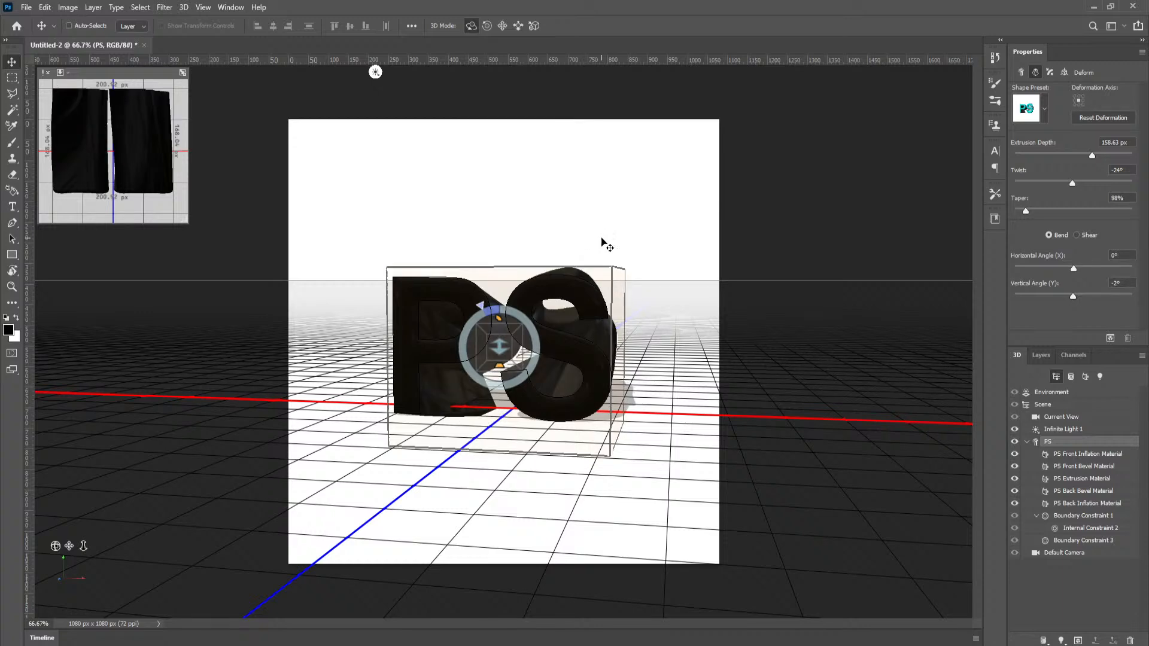
key(ctrl+z)
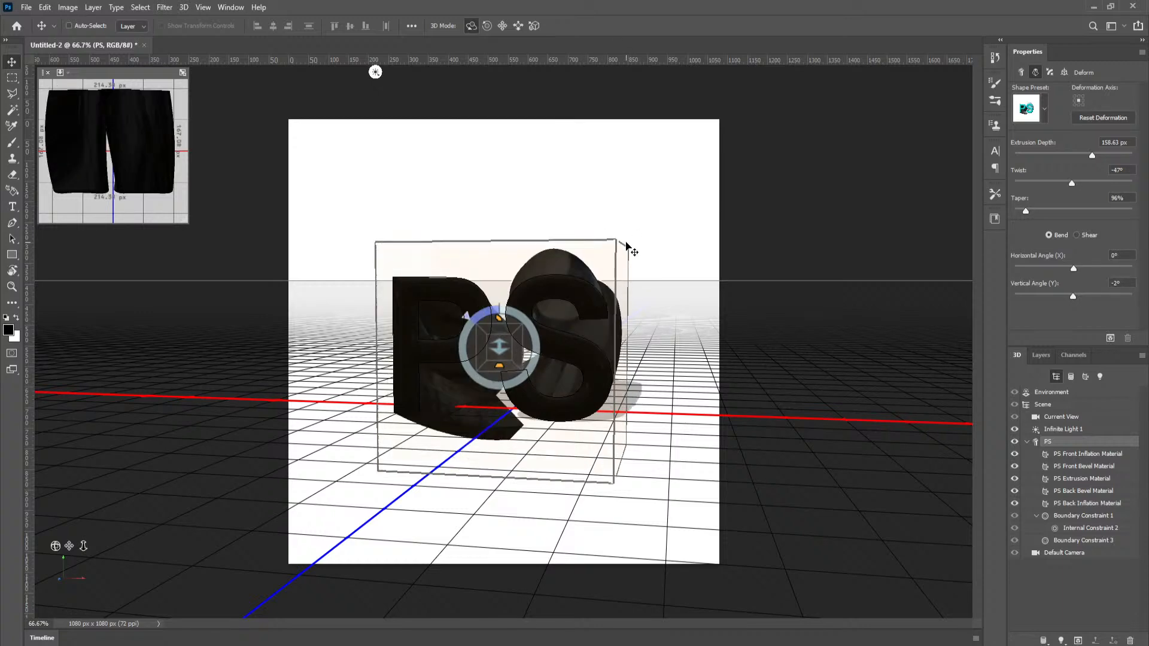
key(ctrl+z)
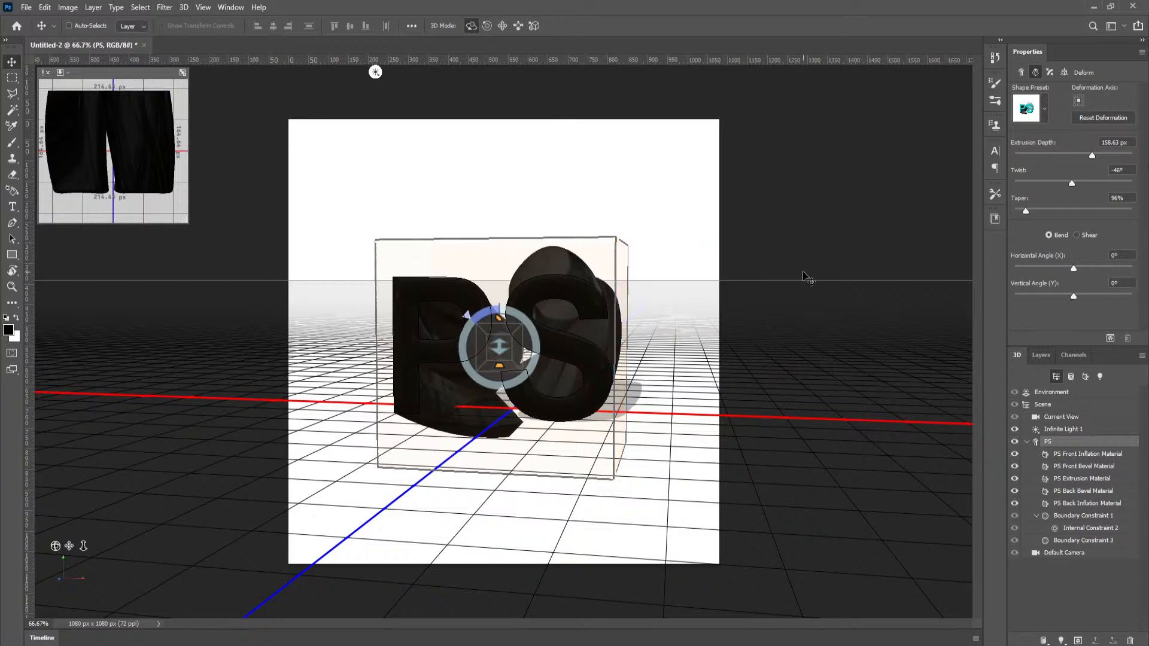
key(ctrl+z)
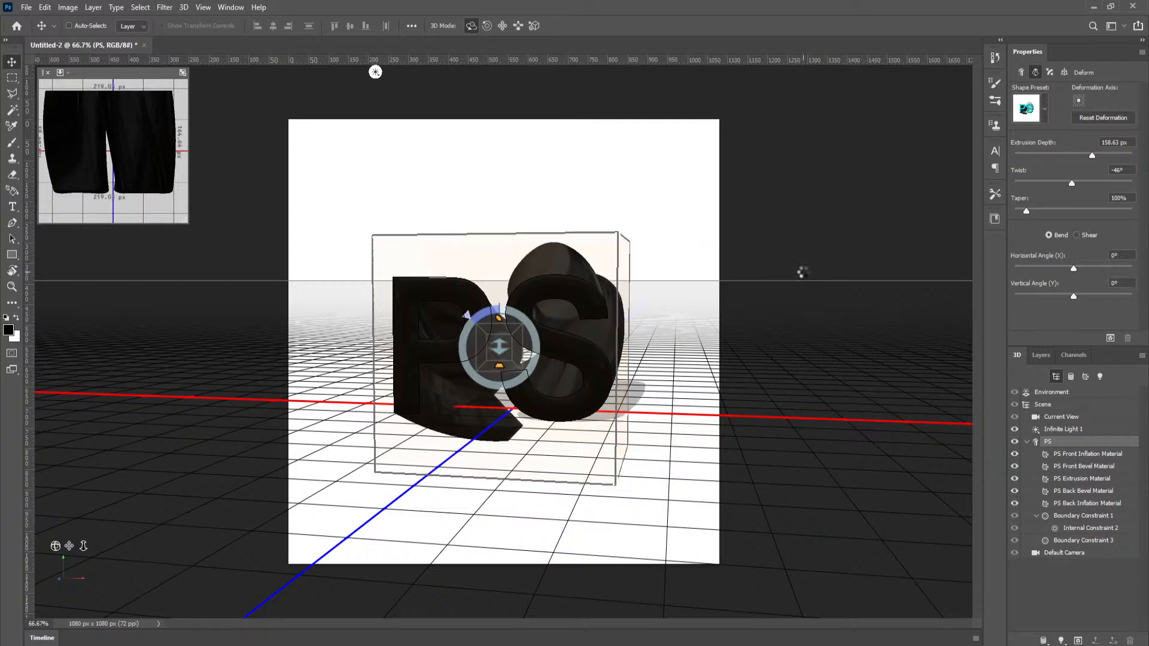
key(ctrl+z)
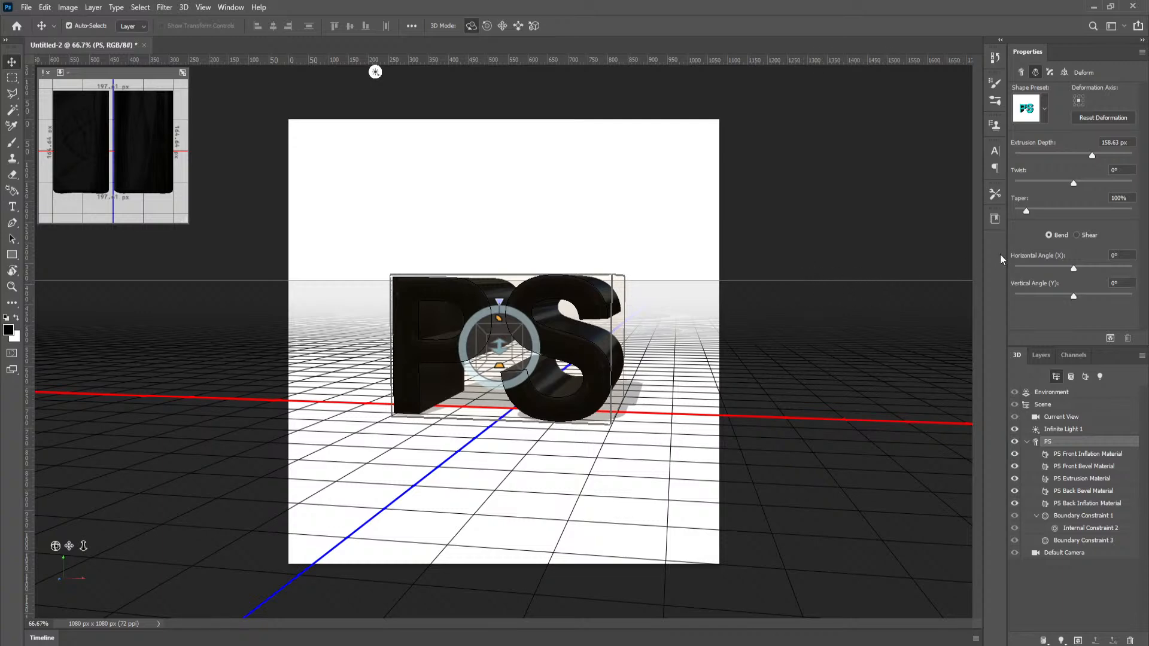
Step: In the PS mesh's cap settings for the Front side, try a stronger inflation and bring the inflate strength back to 0%
click(1050, 73)
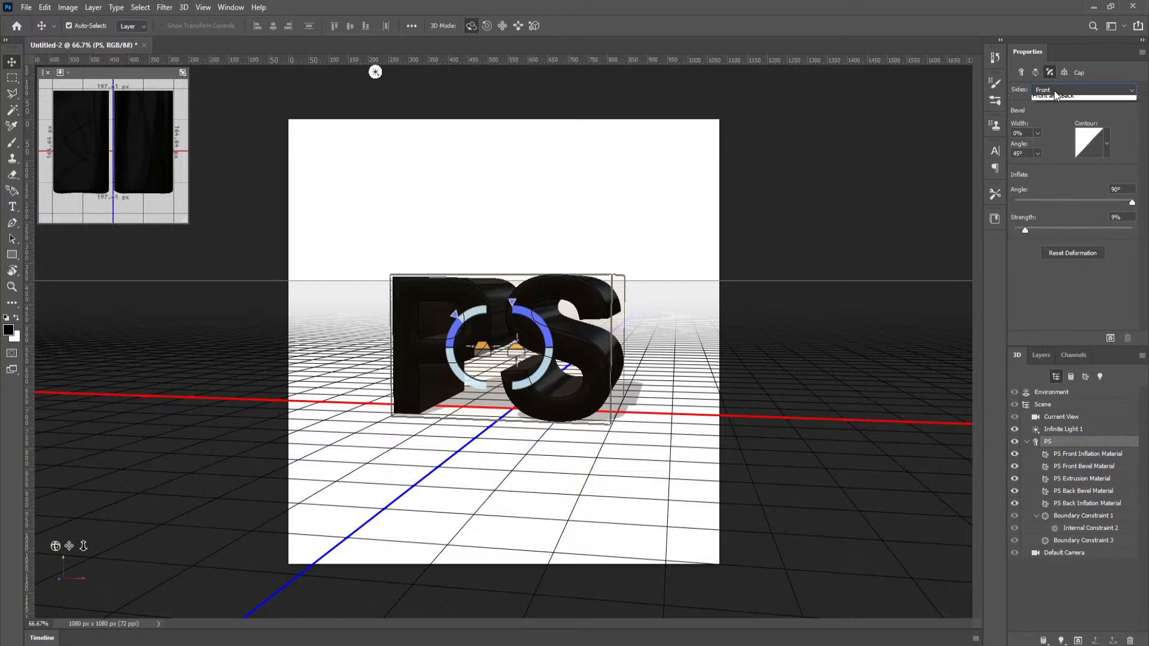
click(1053, 91)
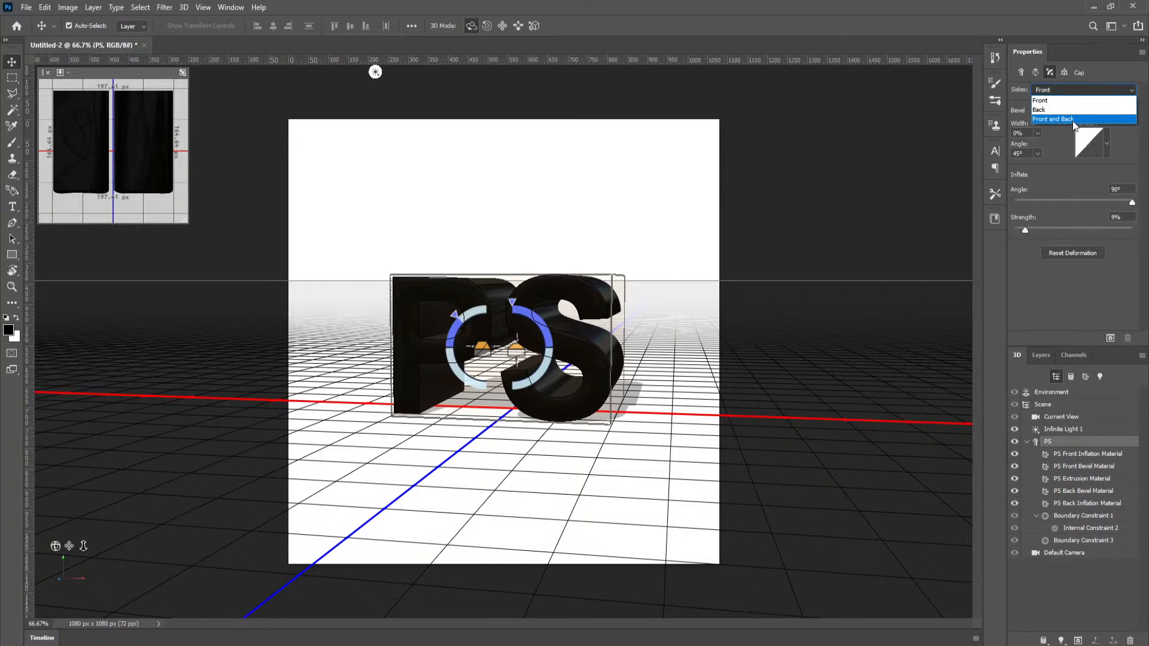
click(1069, 102)
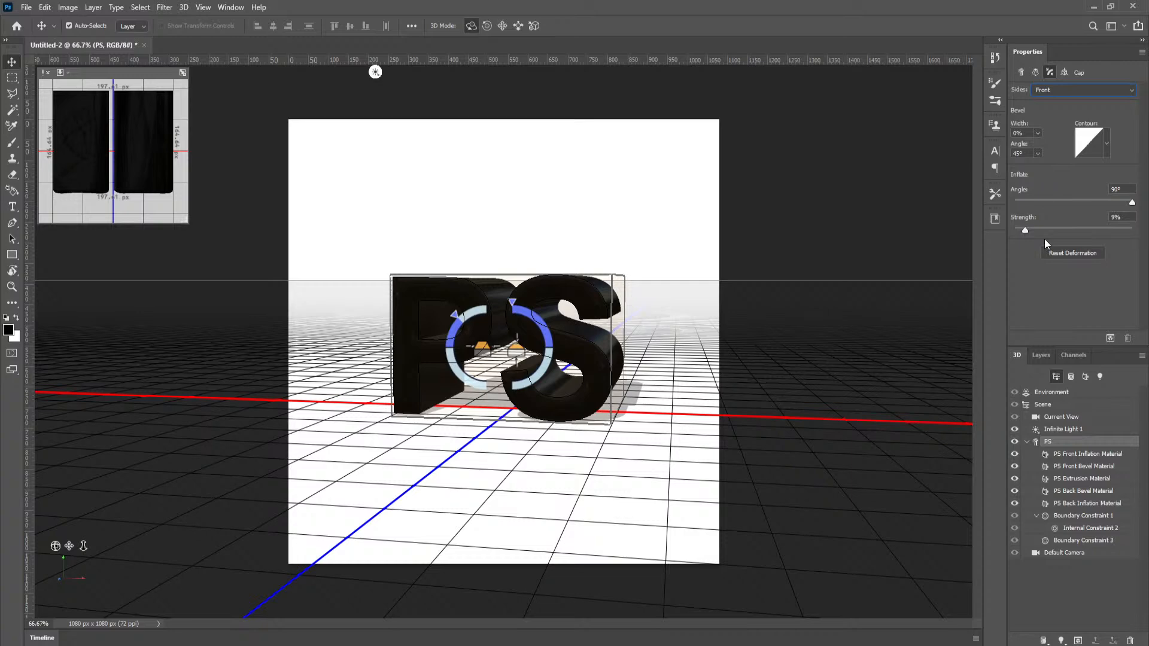
drag(1025, 230, 1101, 248)
click(1099, 252)
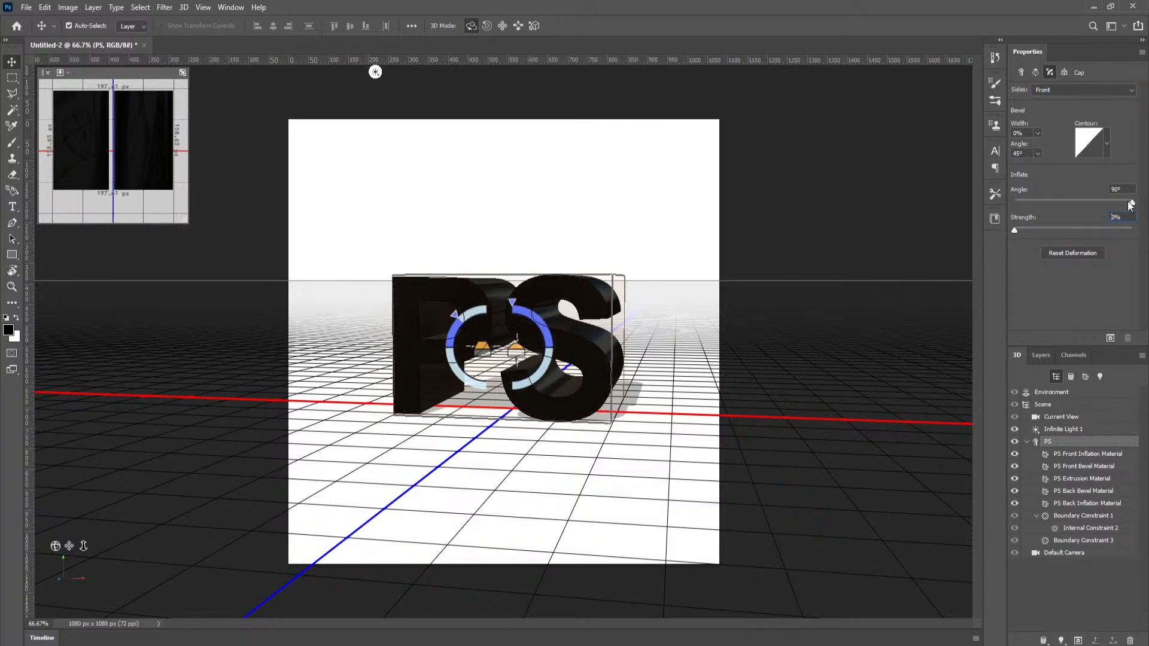
key(shift+Tab)
Step: With the mesh coordinates shown, try orbiting, rolling and moving the PS text on the canvas, undoing each change
click(1062, 74)
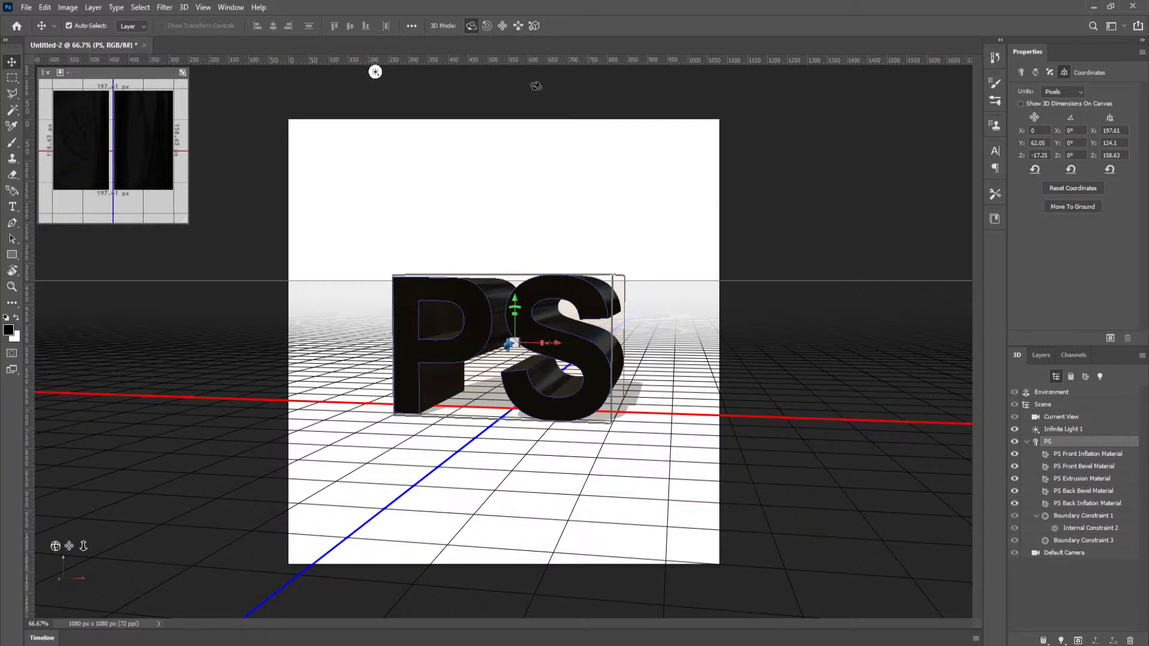
drag(751, 161, 695, 238)
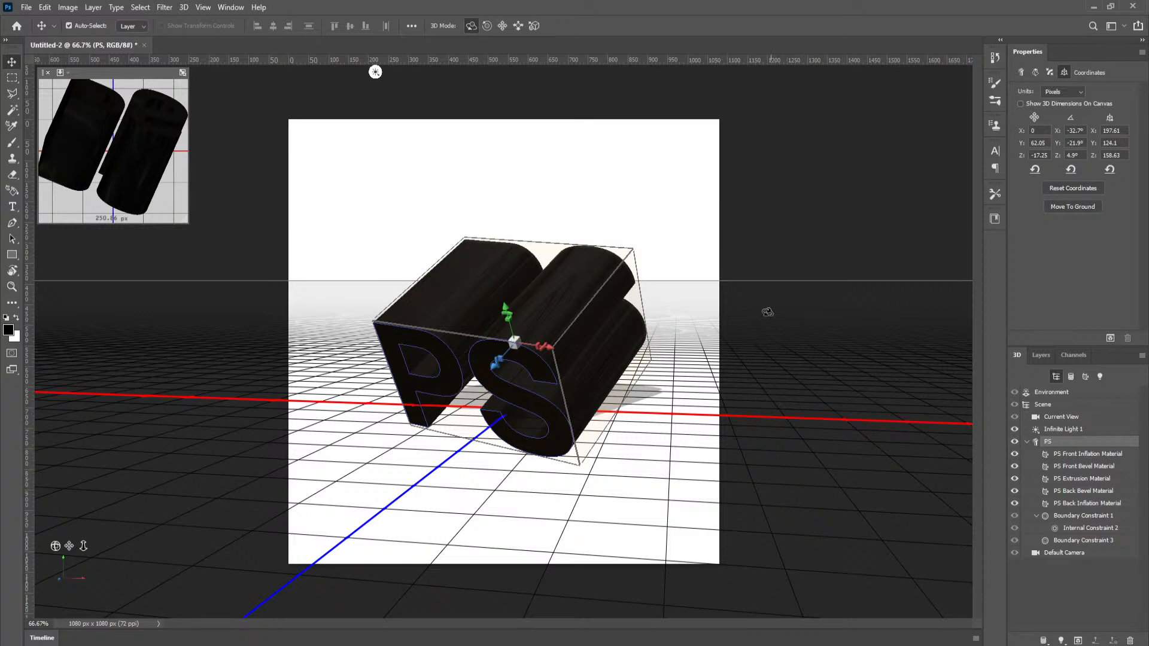
key(ctrl+z)
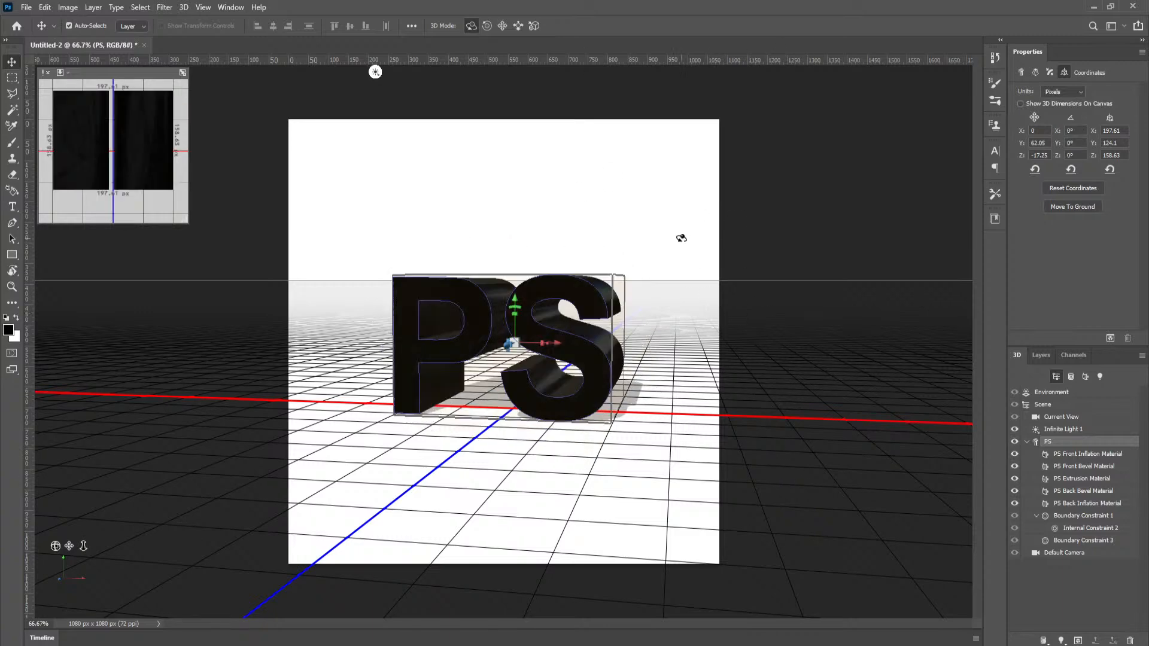
click(488, 26)
drag(697, 235, 805, 160)
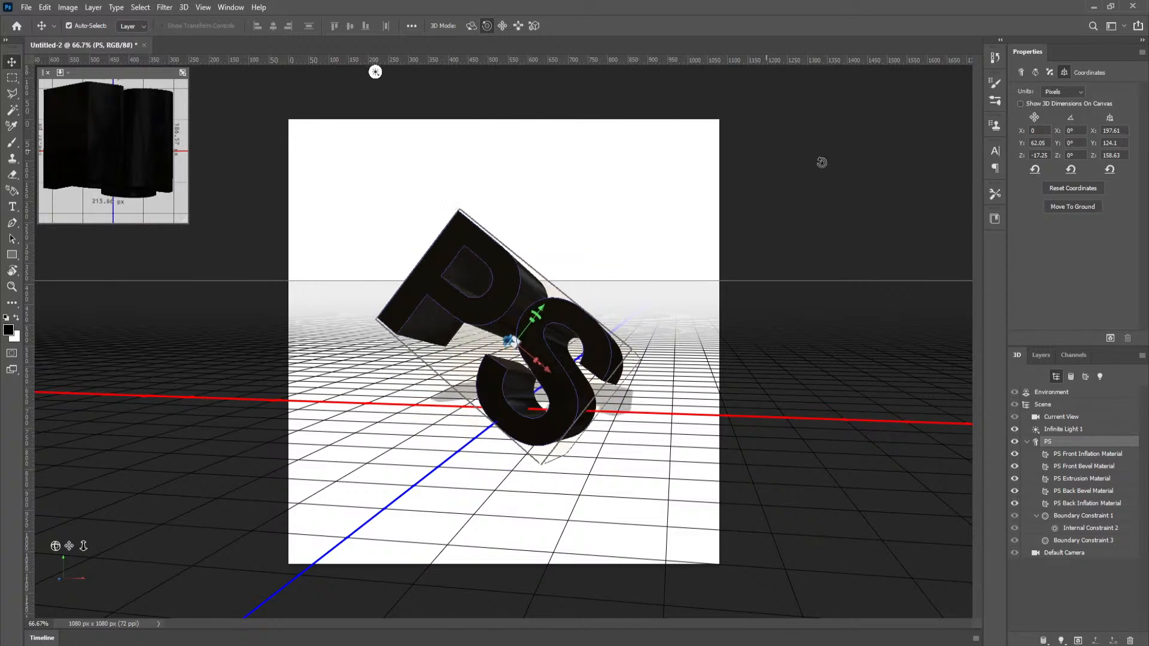
click(503, 25)
key(ctrl+z)
drag(625, 168, 688, 191)
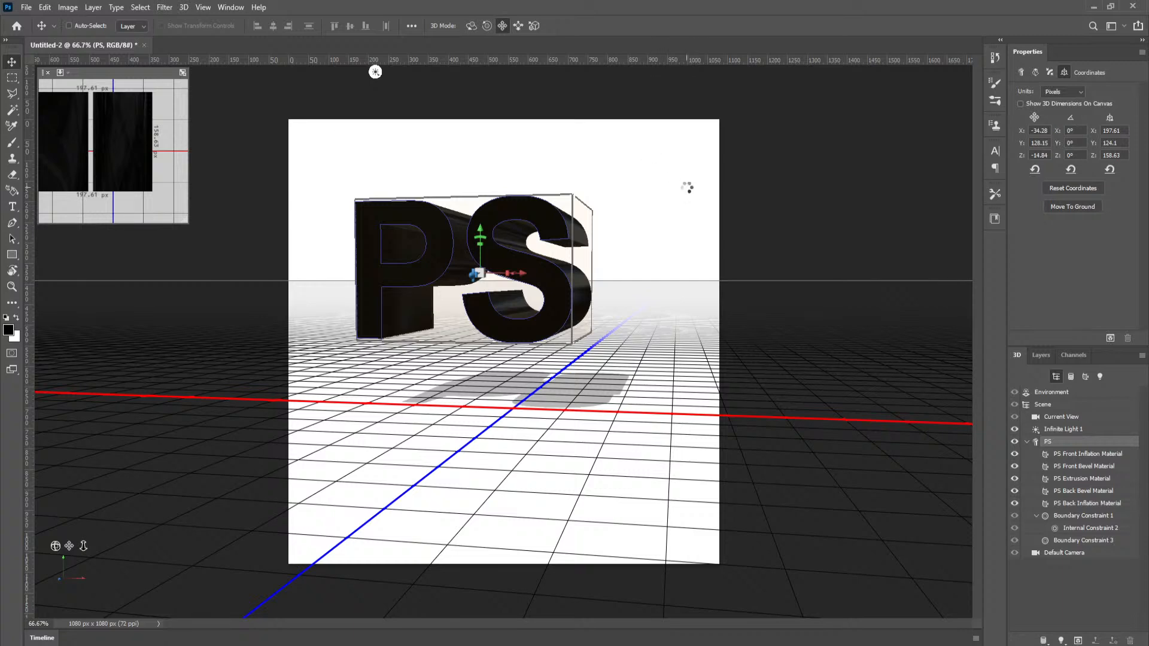
key(ctrl+z)
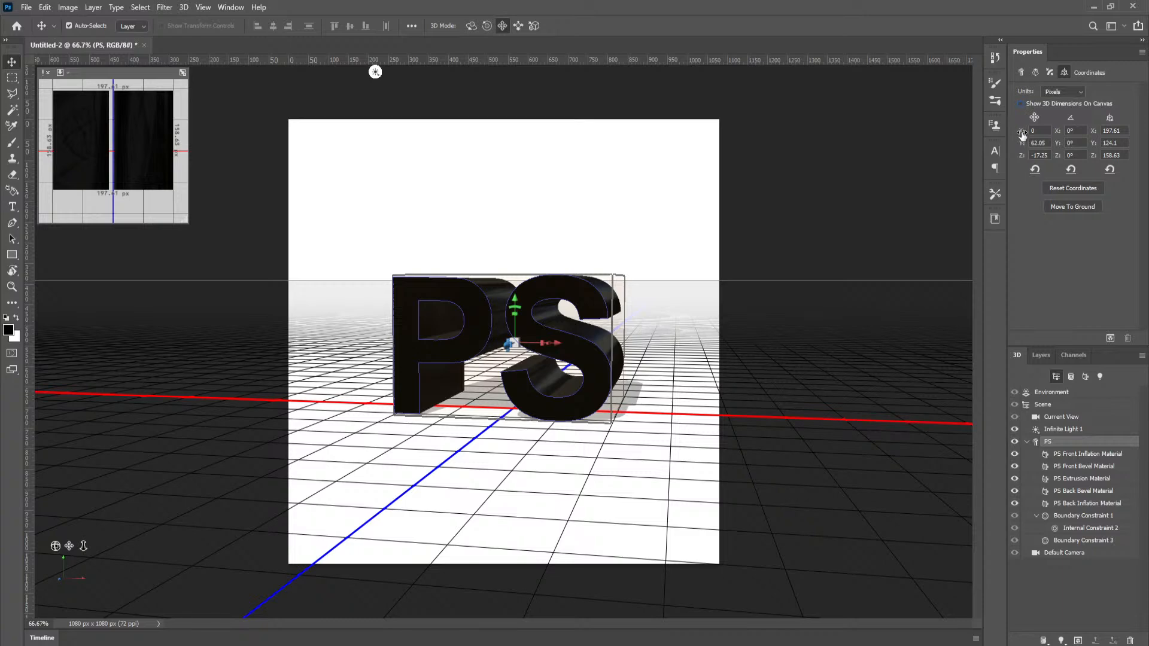
Step: Try shifting the PS mesh through its position coordinates, reset the position, and lower its Y position to -37.31
mouse_move(1022, 136)
mouse_down()
mouse_move(1044, 136)
mouse_move(1015, 131)
mouse_move(1037, 133)
mouse_move(1020, 146)
mouse_move(1059, 155)
mouse_move(1022, 157)
mouse_up()
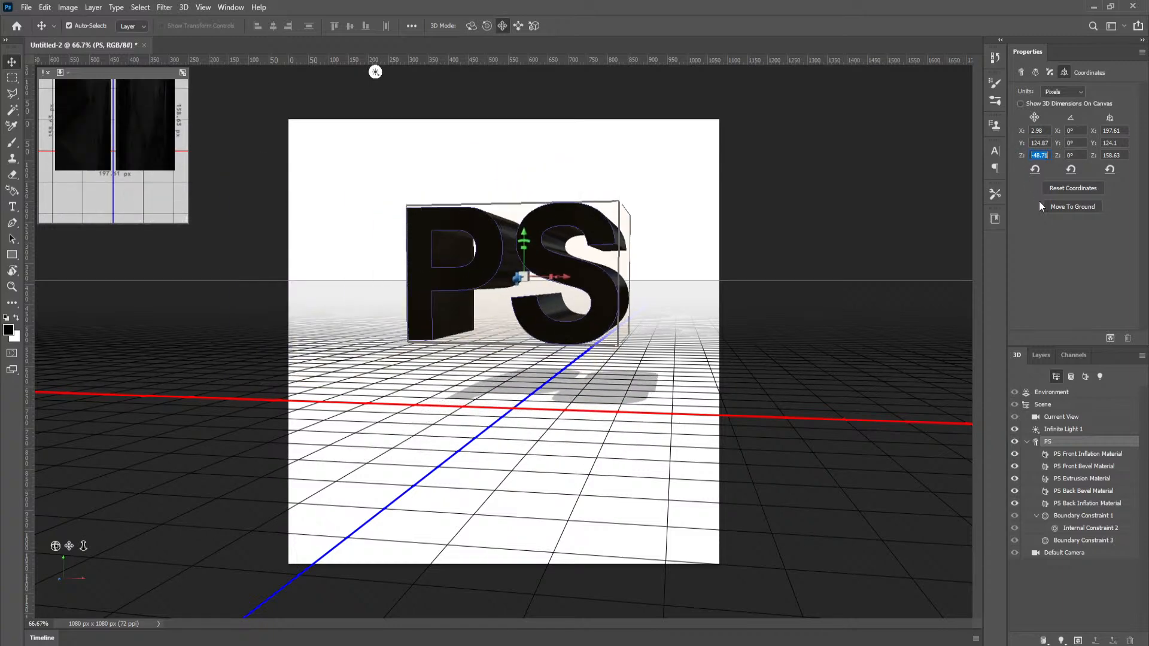
click(1033, 172)
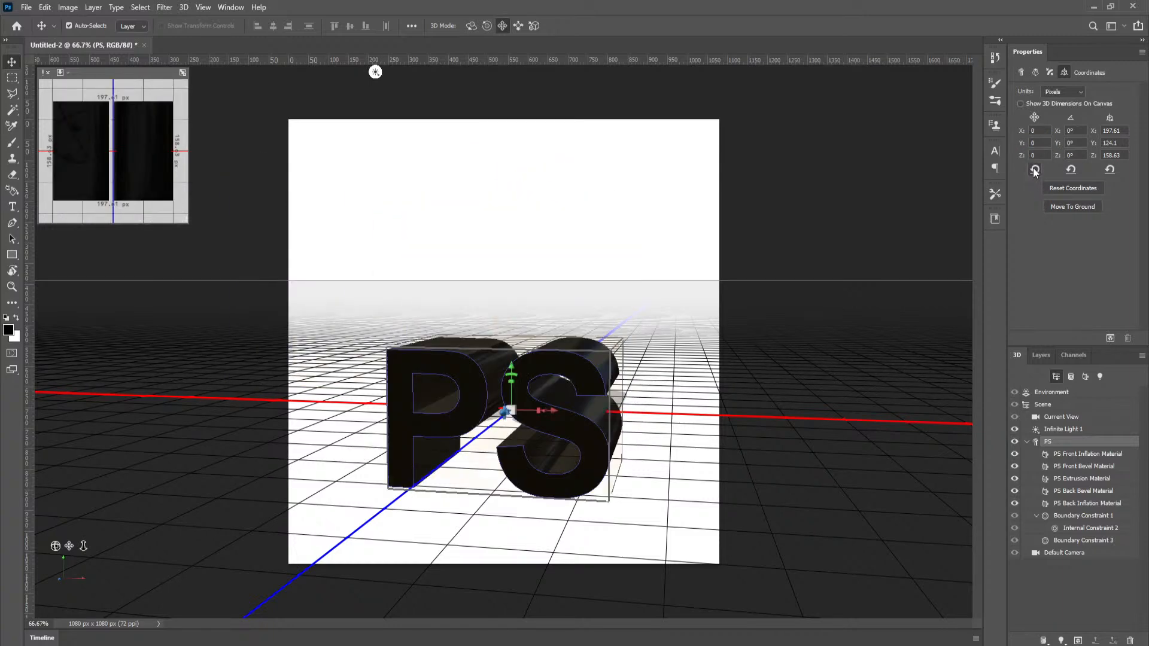
drag(1025, 145, 1018, 146)
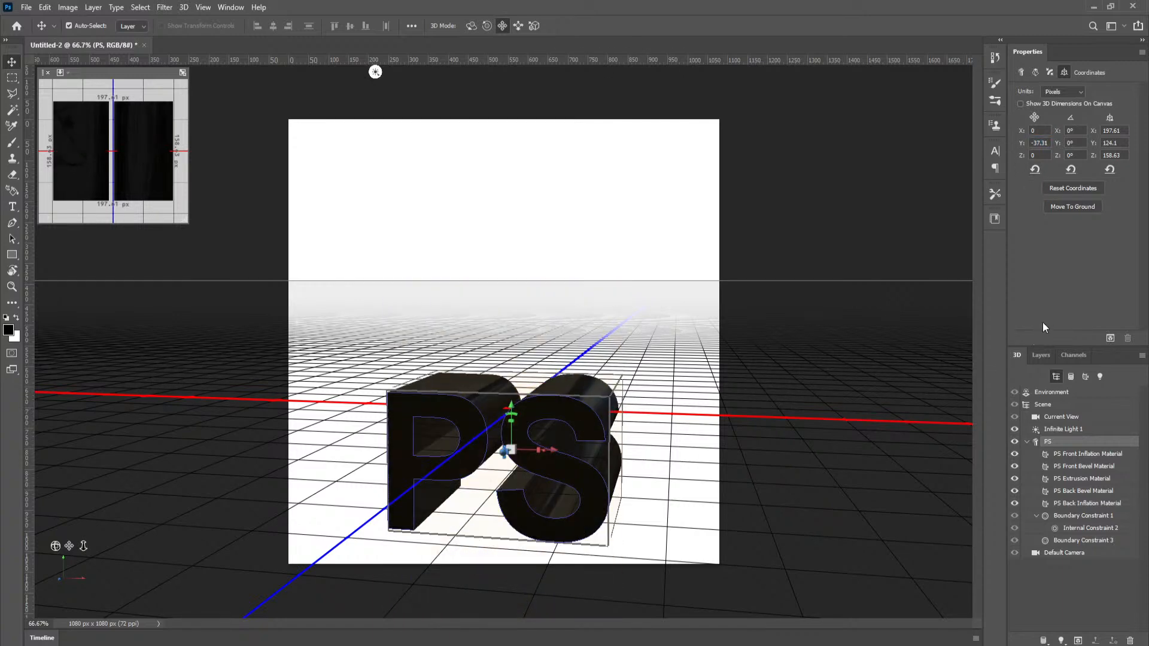
Step: Move the PS mesh to the ground, reset its coordinates, and place it on the ground again
click(1076, 206)
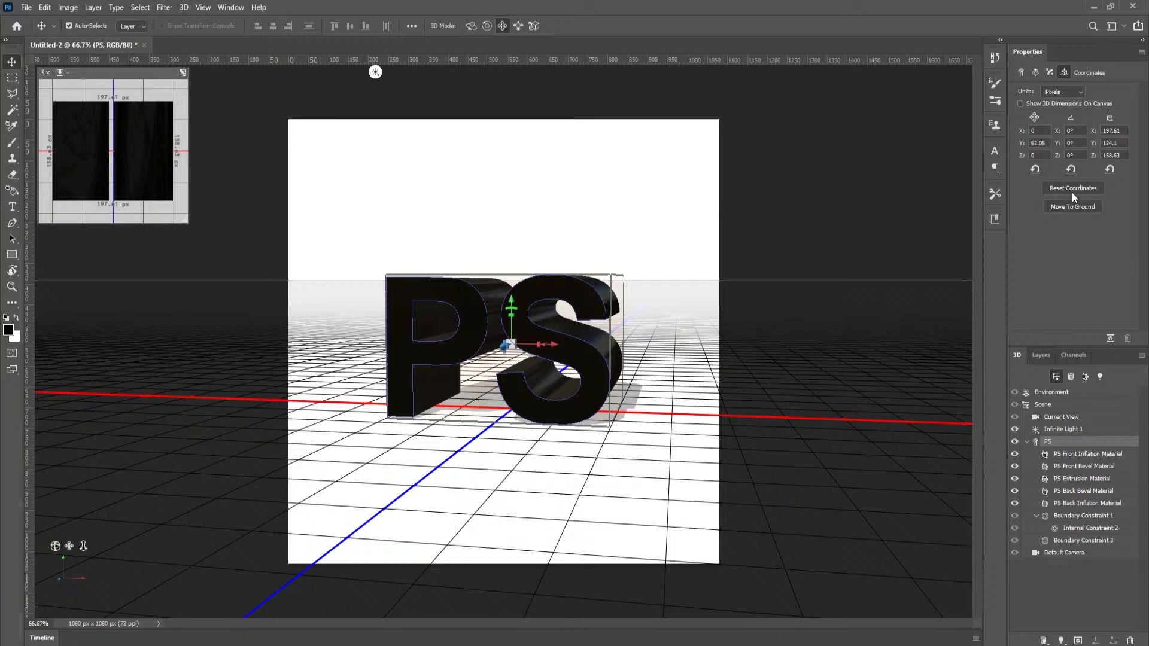
click(1072, 188)
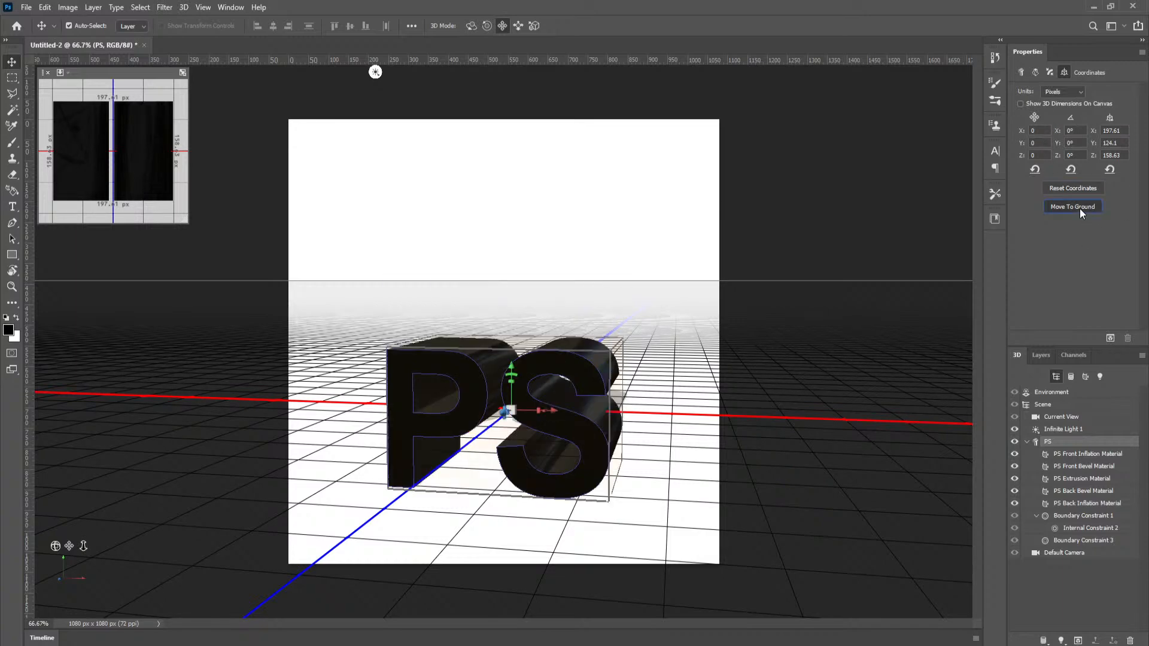
click(1079, 208)
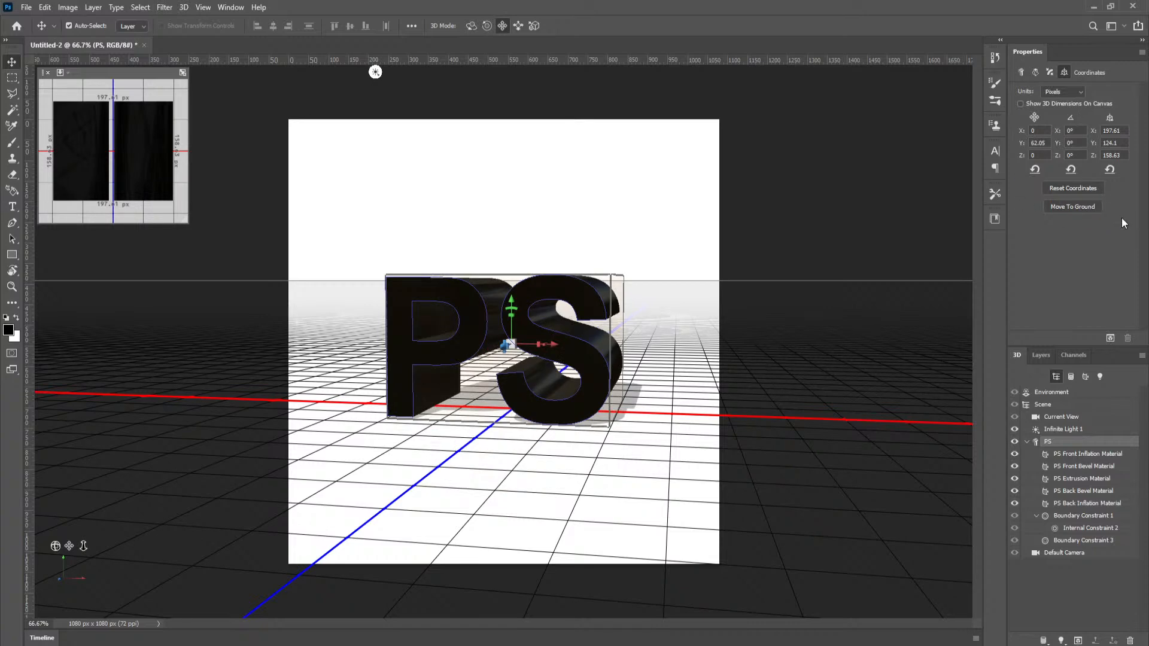
Step: Try rotating the PS mesh to X -14.4°, Y -19.6° and Z -28.7° and grounding it, reset its rotation, and ground it again
drag(1061, 134, 968, 169)
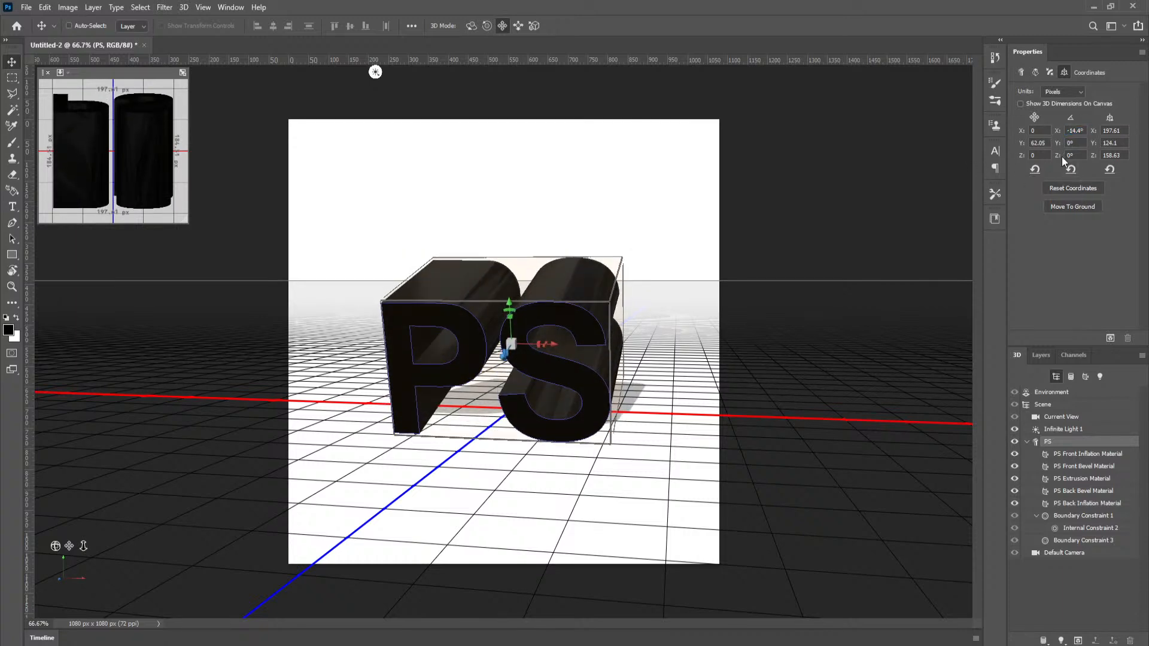
key(ctrl+z)
drag(1060, 146, 942, 162)
drag(1059, 156, 884, 161)
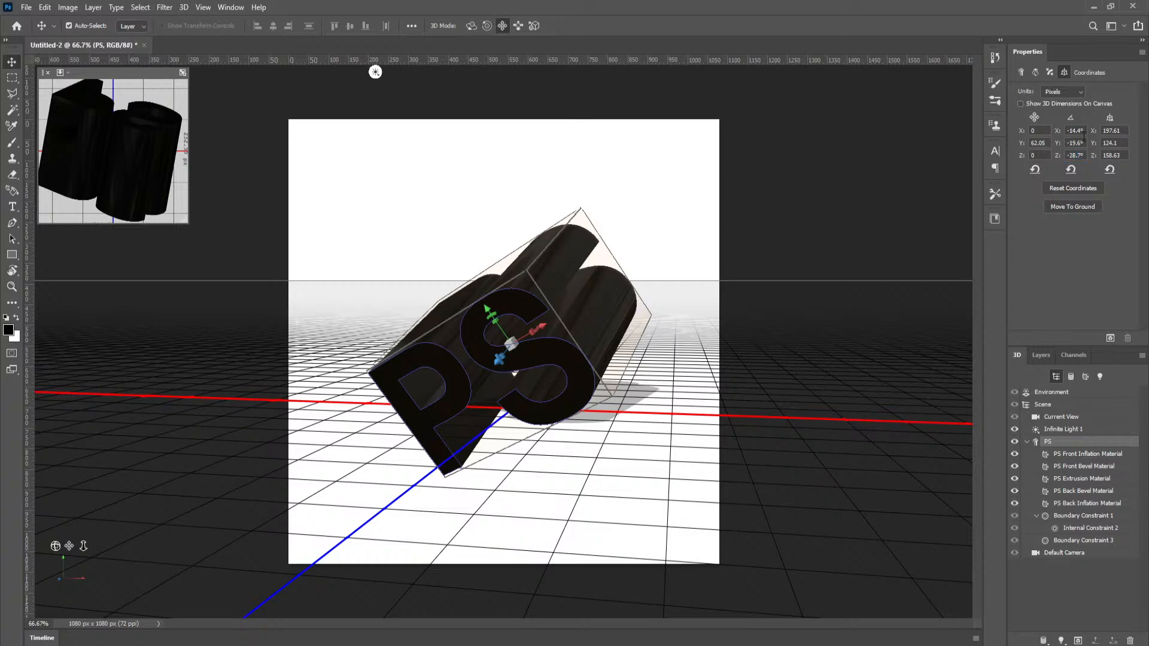
click(1090, 206)
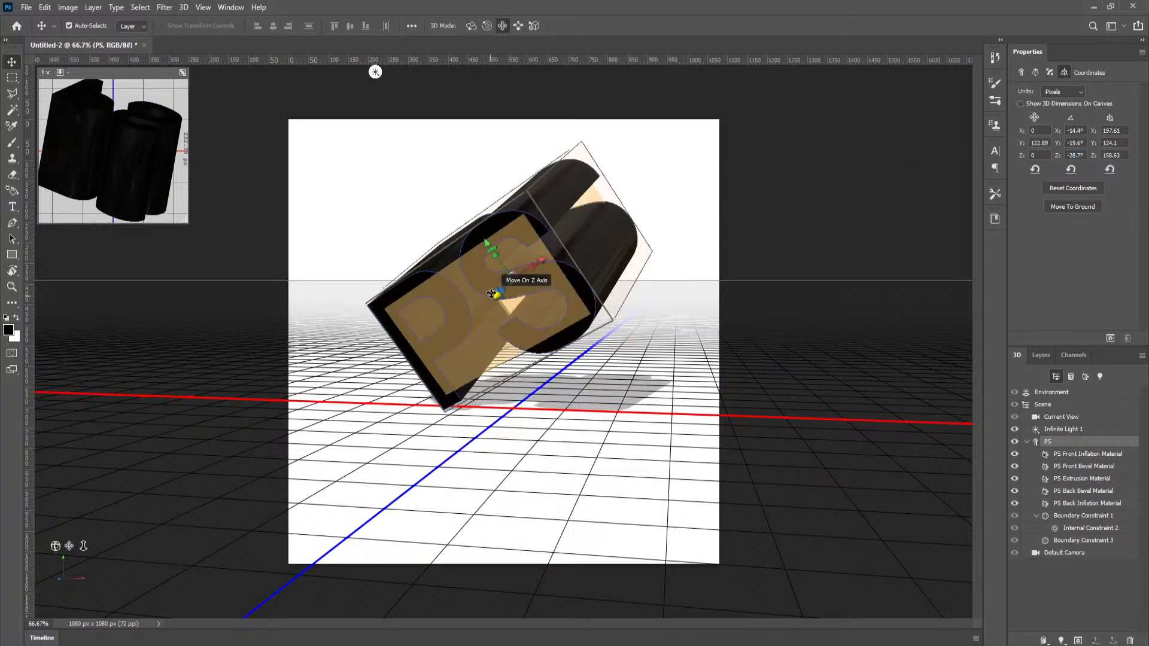
click(1071, 169)
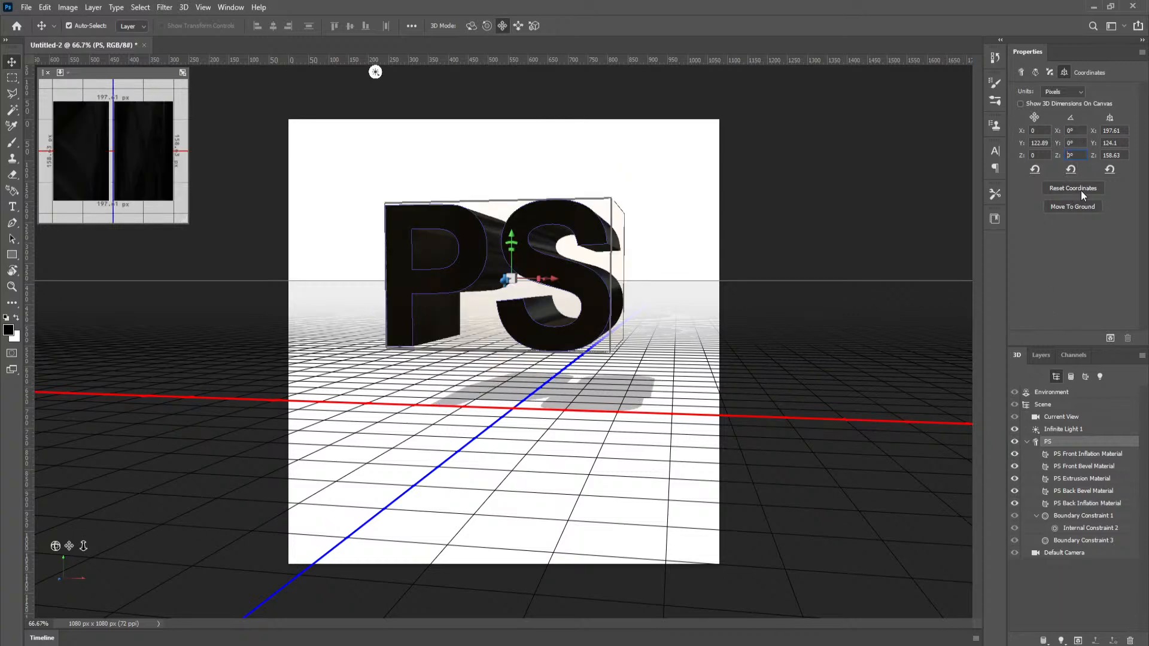
click(1079, 207)
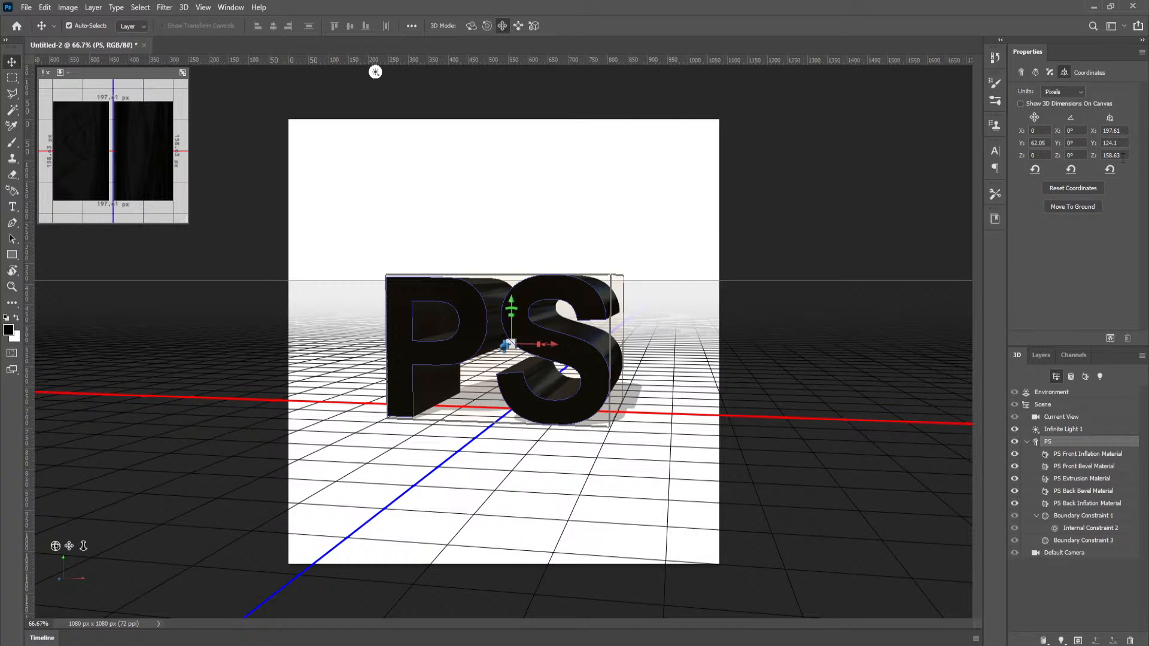
Step: Try resizing the PS mesh uniformly, switch its size values from Dimensions to Scale, and scale it to 100.2%
drag(1093, 133, 1109, 159)
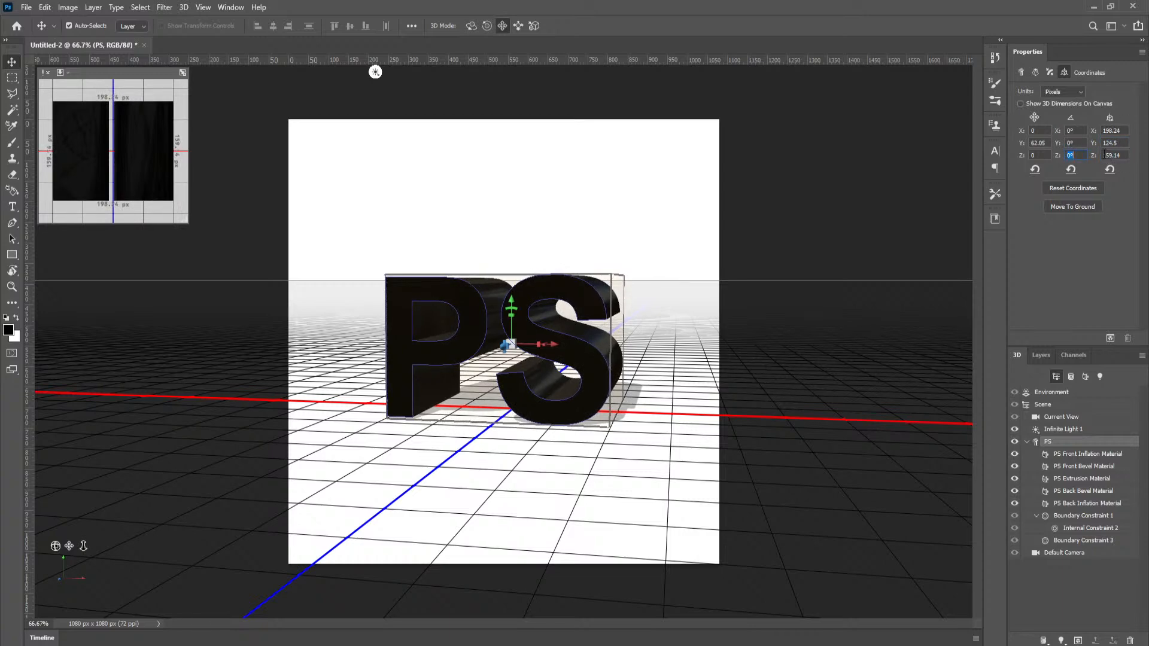
click(1110, 118)
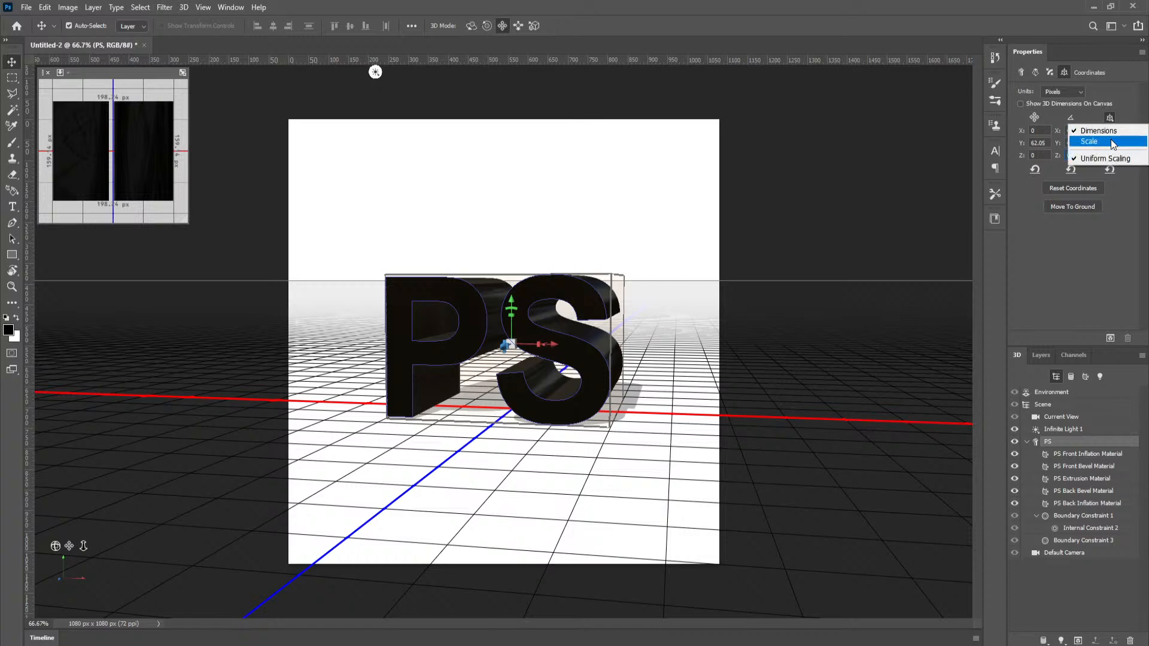
click(1109, 141)
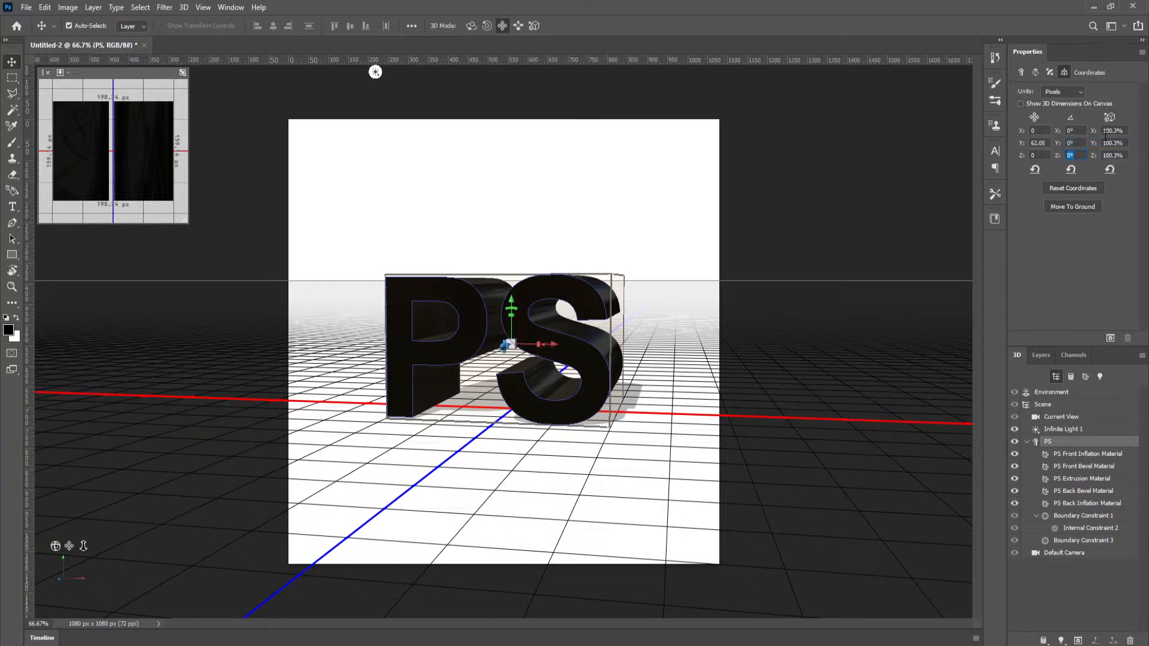
drag(1094, 131, 1037, 154)
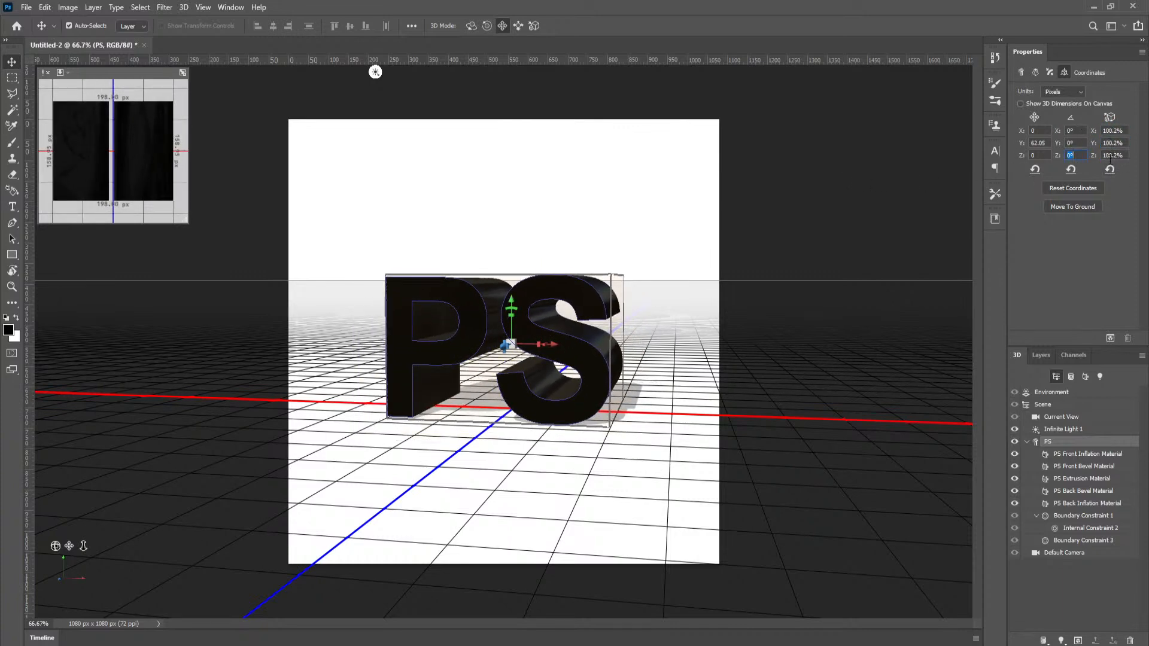
Step: Turn off uniform scaling and try stretching the PS mesh to 127% in X and 162.7% in Y
click(1110, 117)
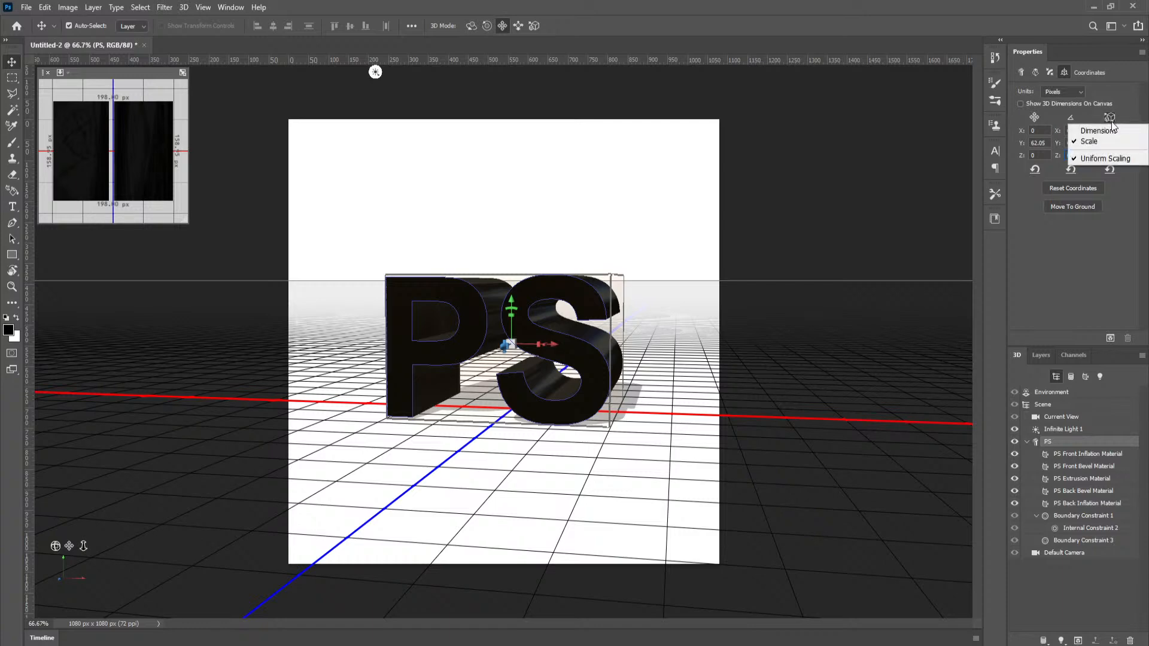
click(1108, 159)
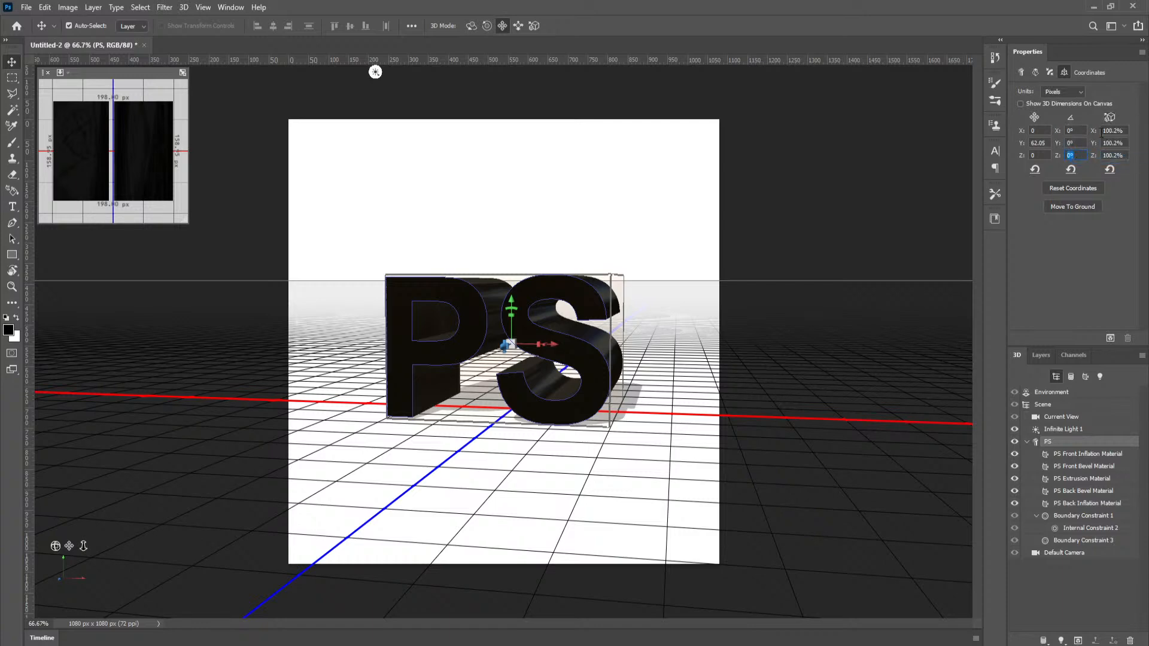
drag(1095, 133, 1148, 162)
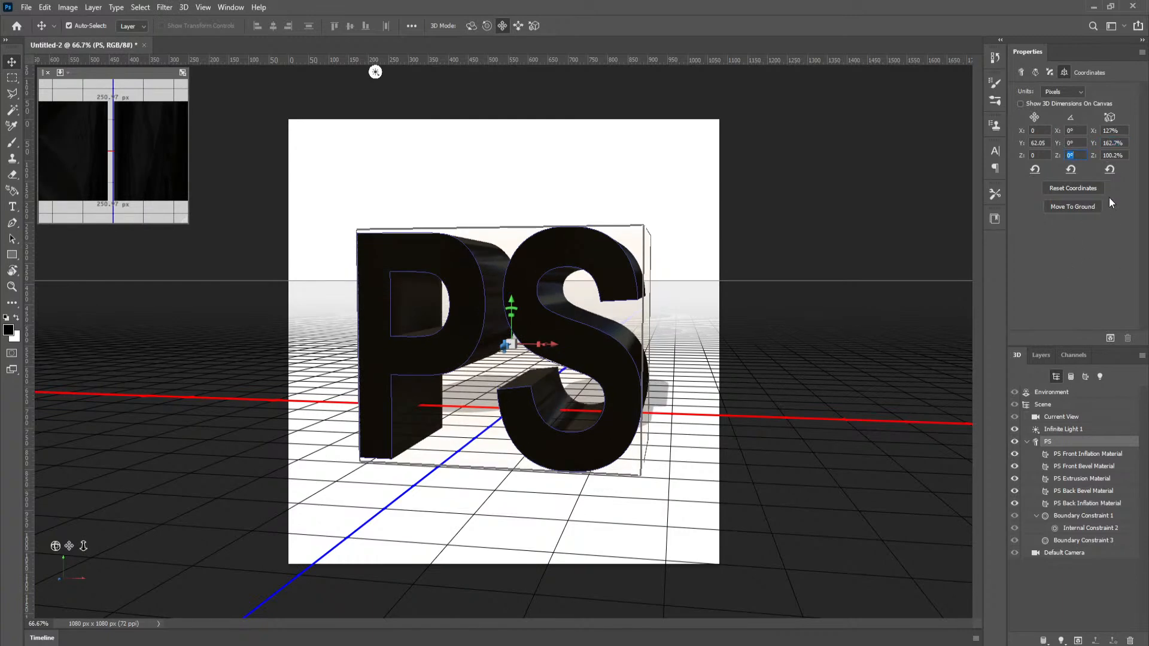
Step: Reset the PS mesh's scale and place it on the ground, with uniform scaling turned back on
click(1110, 169)
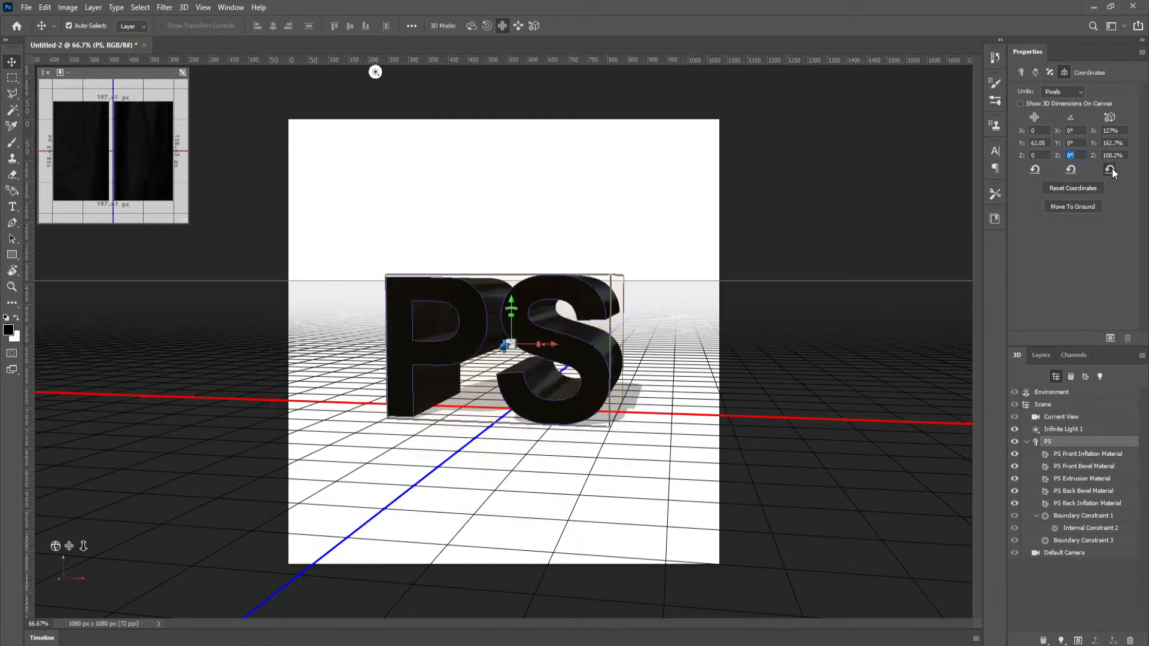
click(1084, 207)
right_click(1119, 139)
click(1106, 159)
click(1021, 73)
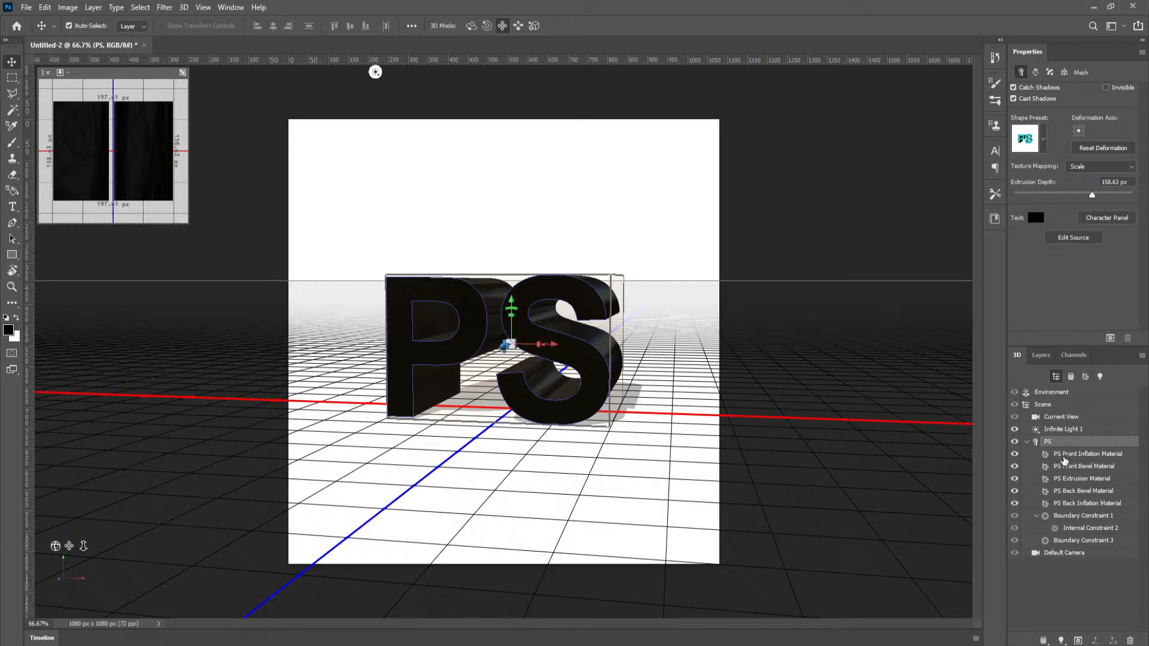
Step: Try a red base color (RGB 215, 18, 18) on the PS Front Inflation Material and discard it
click(1105, 456)
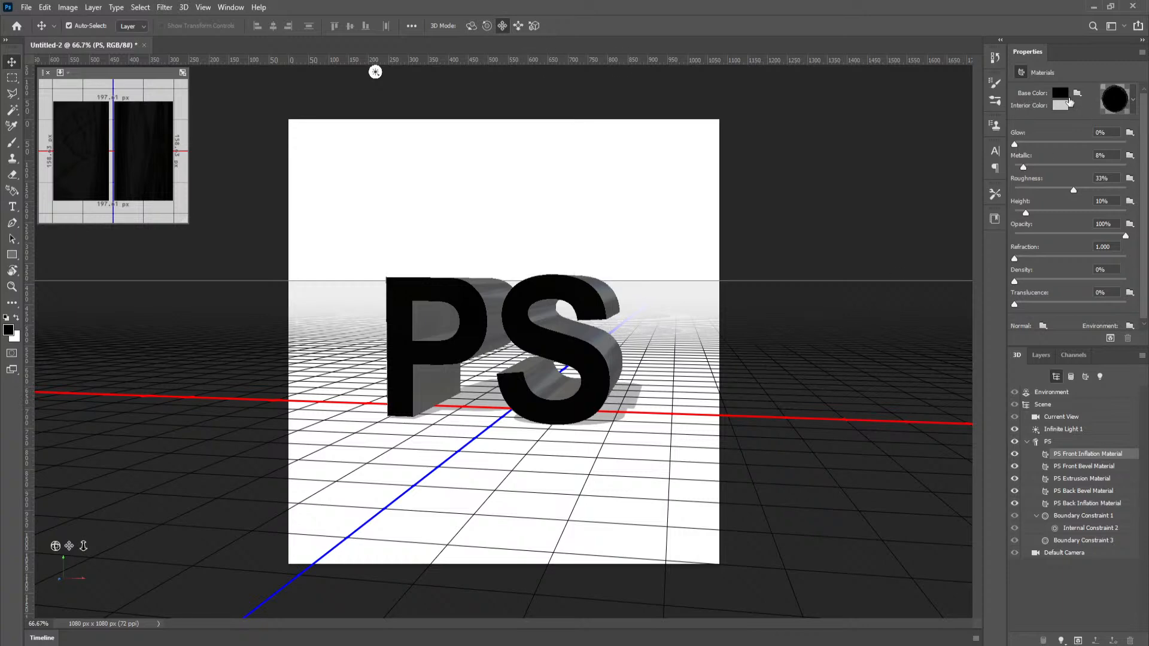
click(1060, 95)
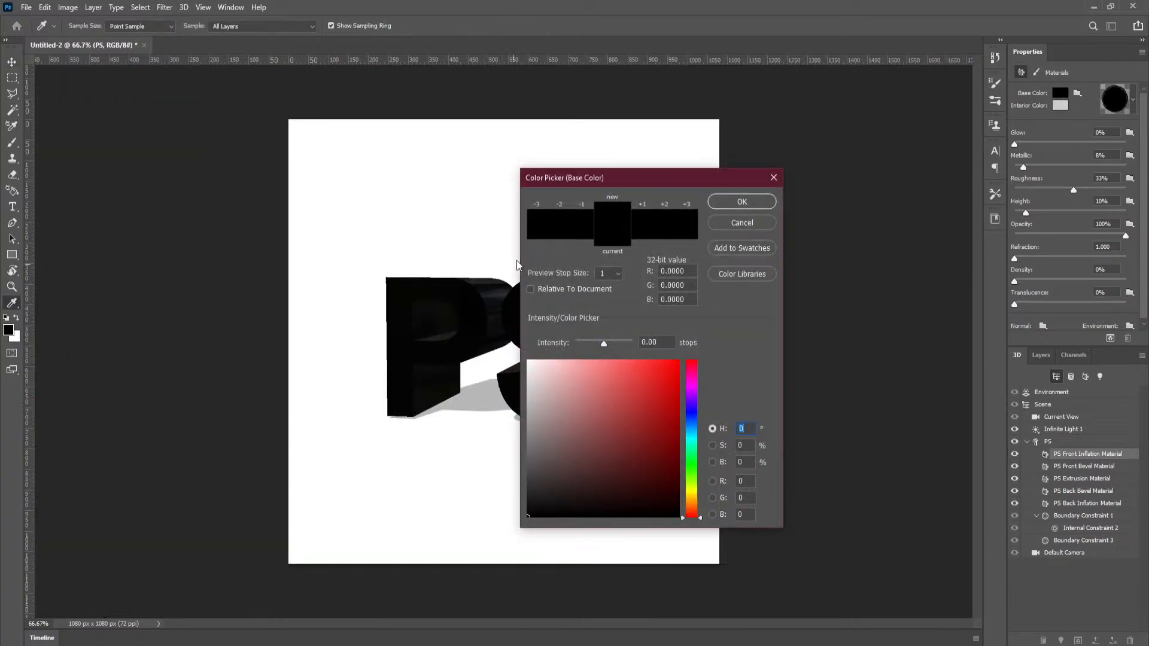
drag(662, 399, 667, 385)
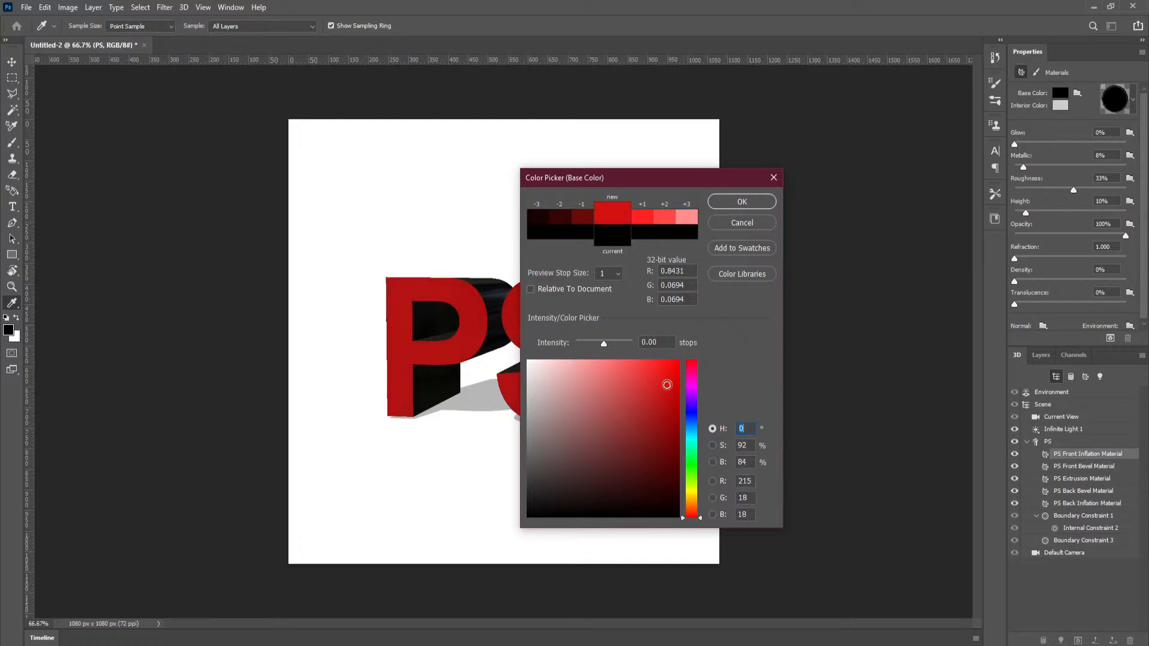
click(759, 224)
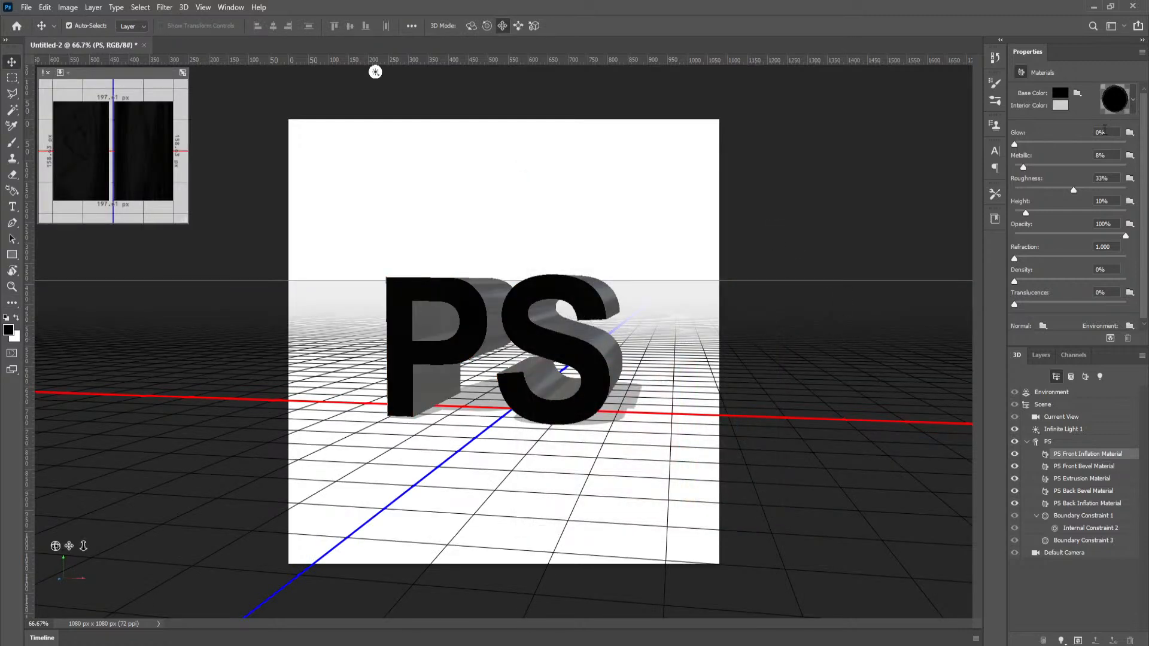
Step: Try the transparent blue and glossy blue material presets on the PS Front Inflation Material
click(1132, 103)
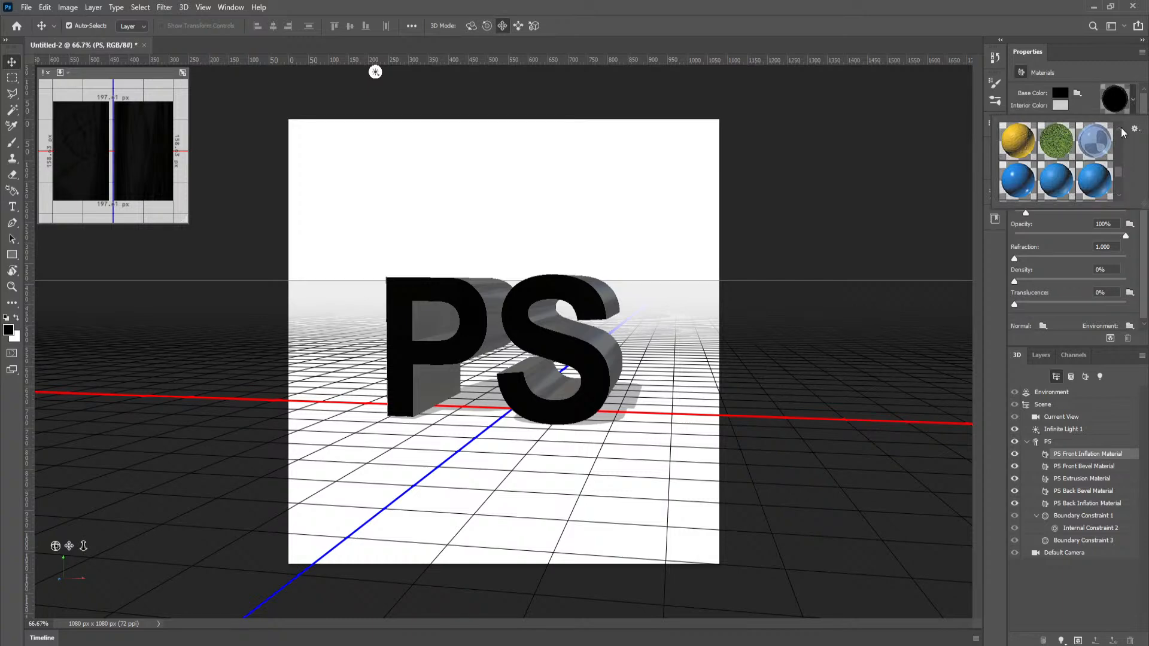
mouse_move(1116, 172)
mouse_down()
mouse_move(1115, 185)
mouse_move(1115, 171)
mouse_up()
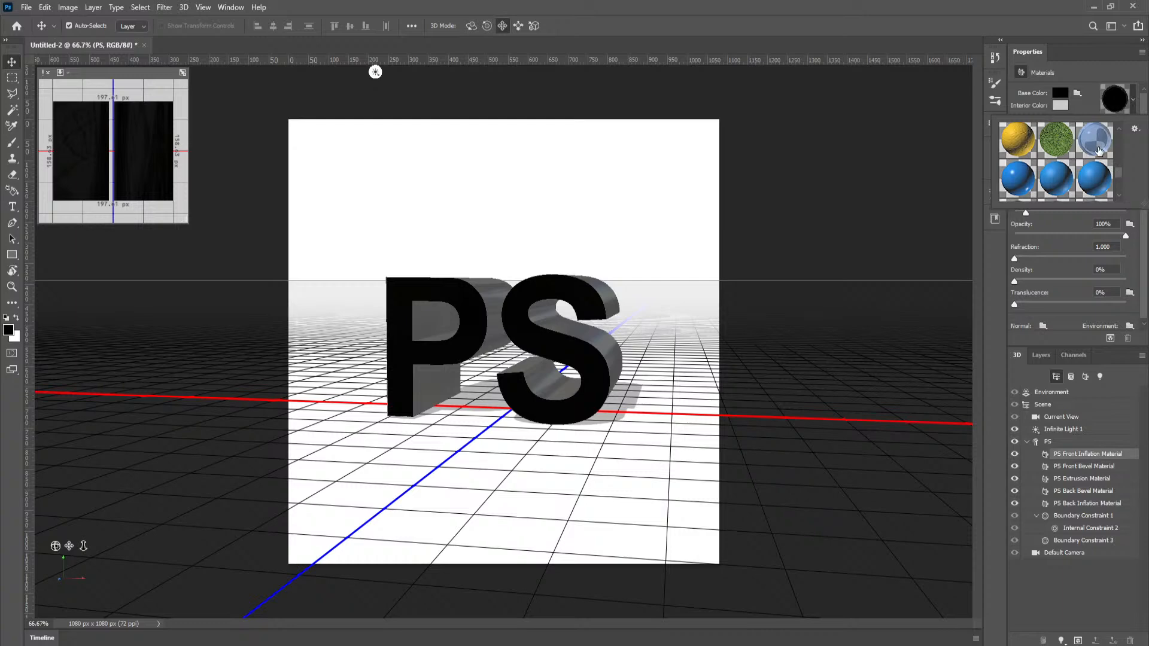
click(1098, 149)
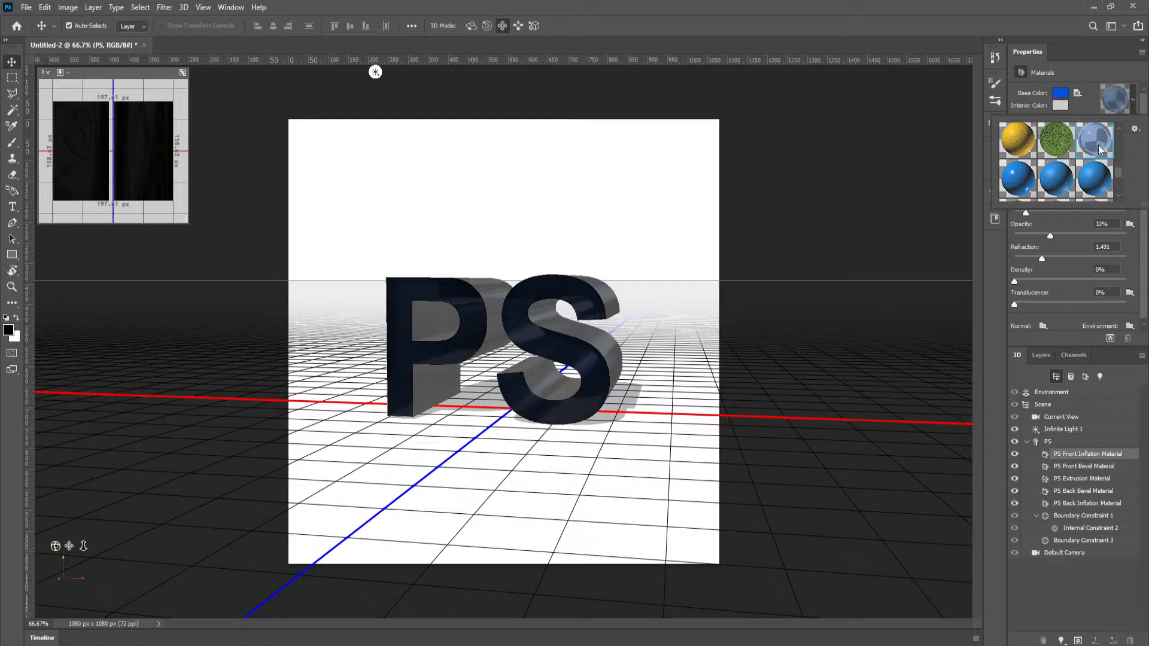
click(1024, 174)
scroll(1120, 171, down, 5)
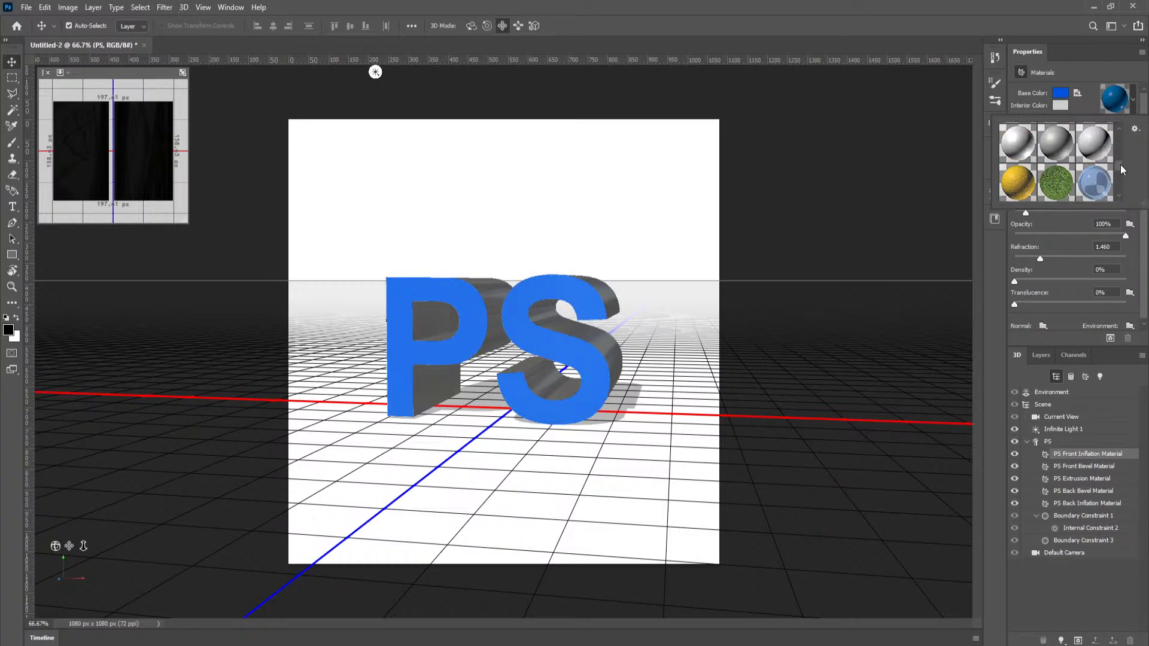
Step: Try the transparent green and clear glass presets on the front inflation material, and settle on the glossy blue preset
drag(1122, 166, 1120, 147)
click(1018, 146)
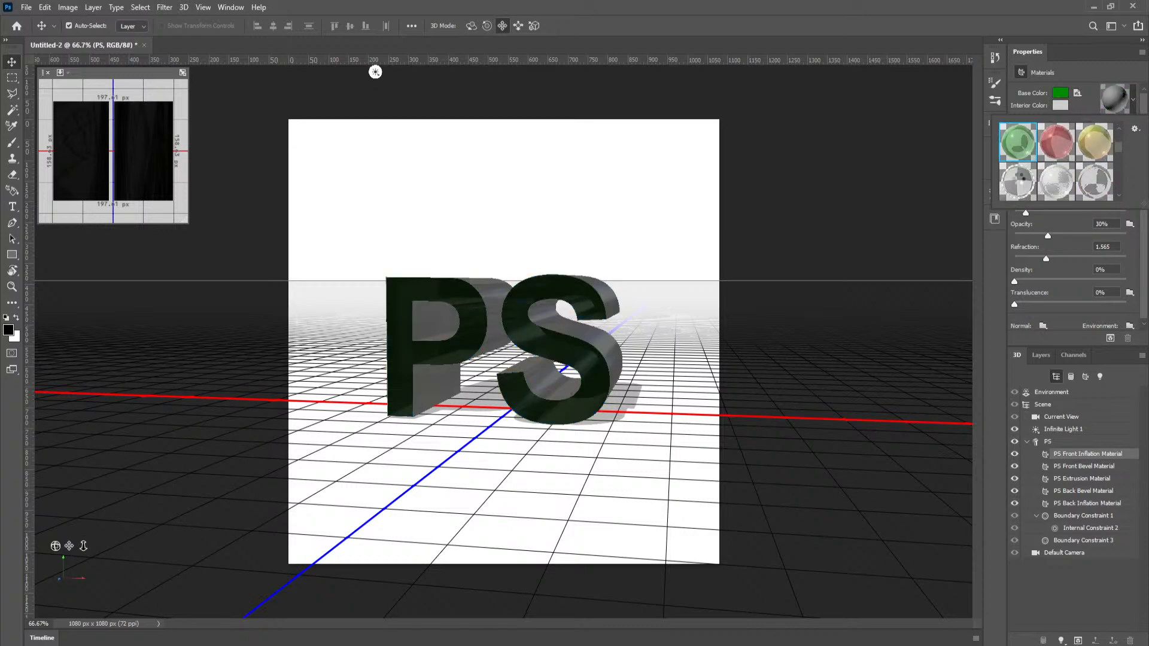
click(1018, 181)
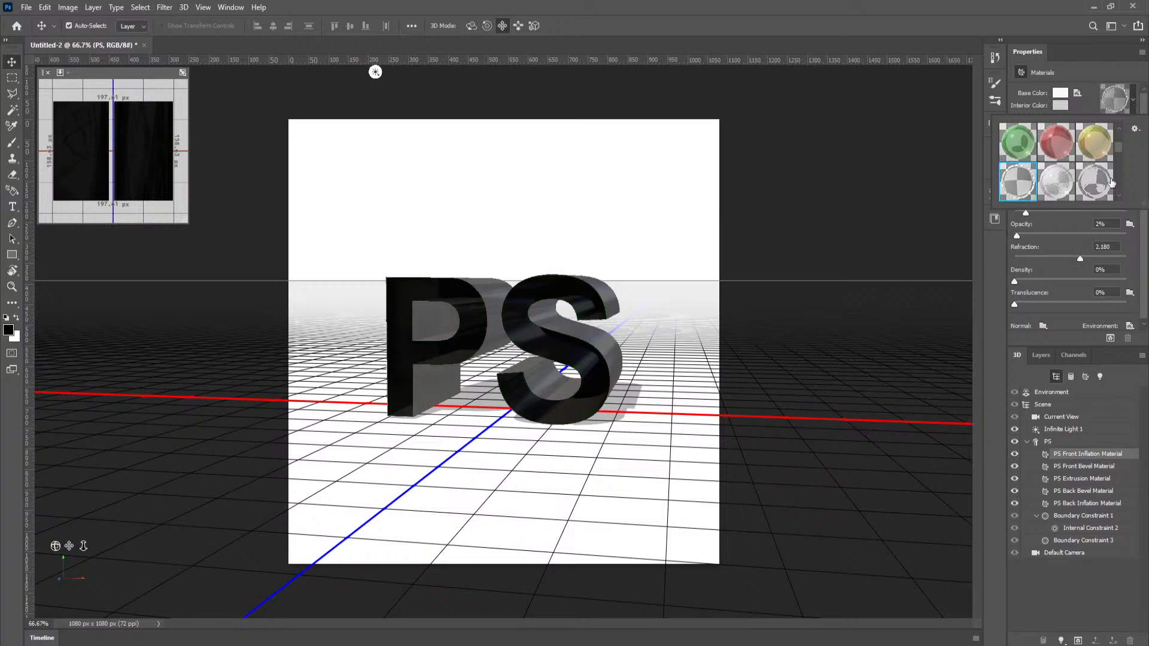
drag(1116, 147, 1114, 175)
click(1021, 154)
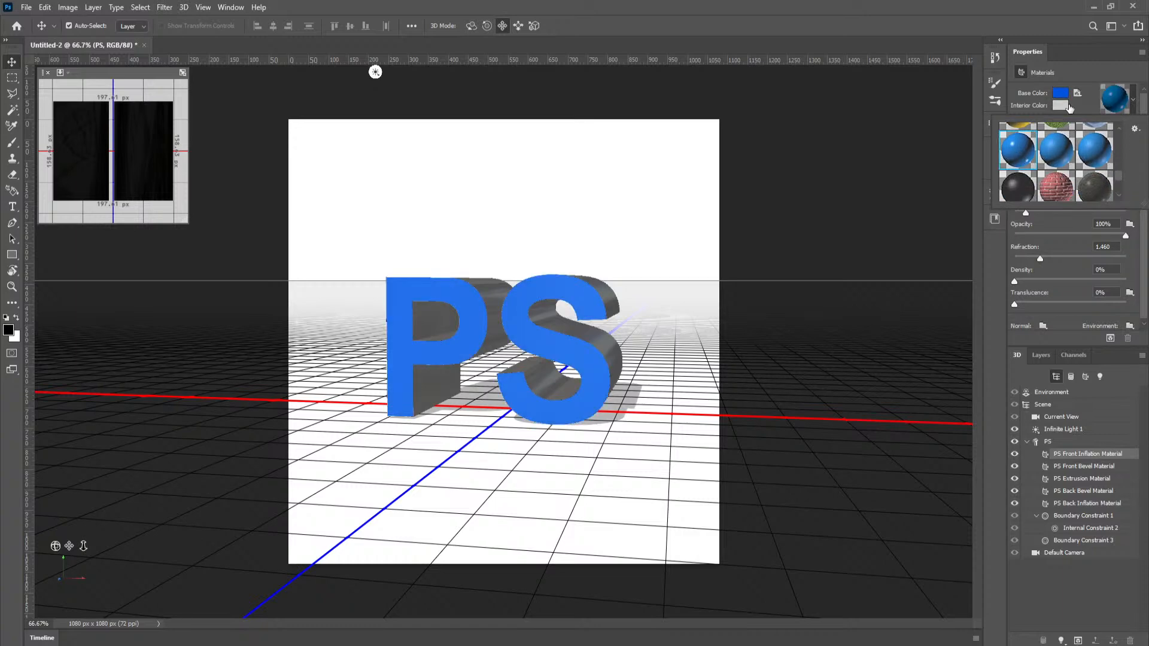
click(1071, 64)
Step: Set the front inflation material's base color to yellow with hue 52° (RGB 222, 193, 0)
click(1060, 92)
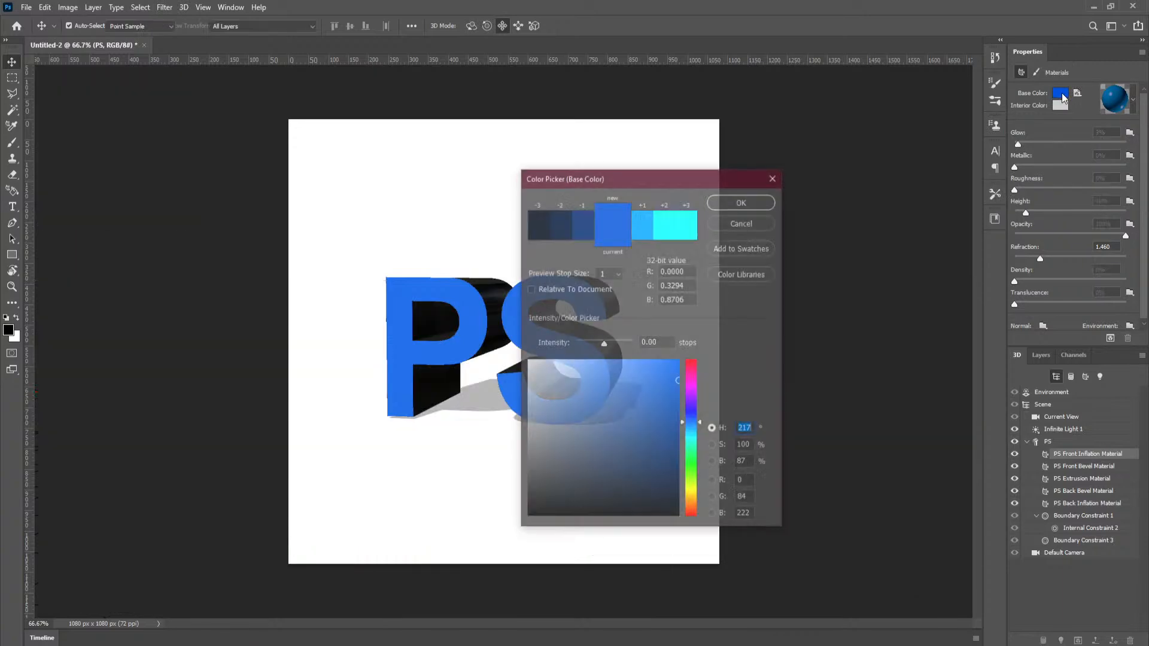
click(699, 497)
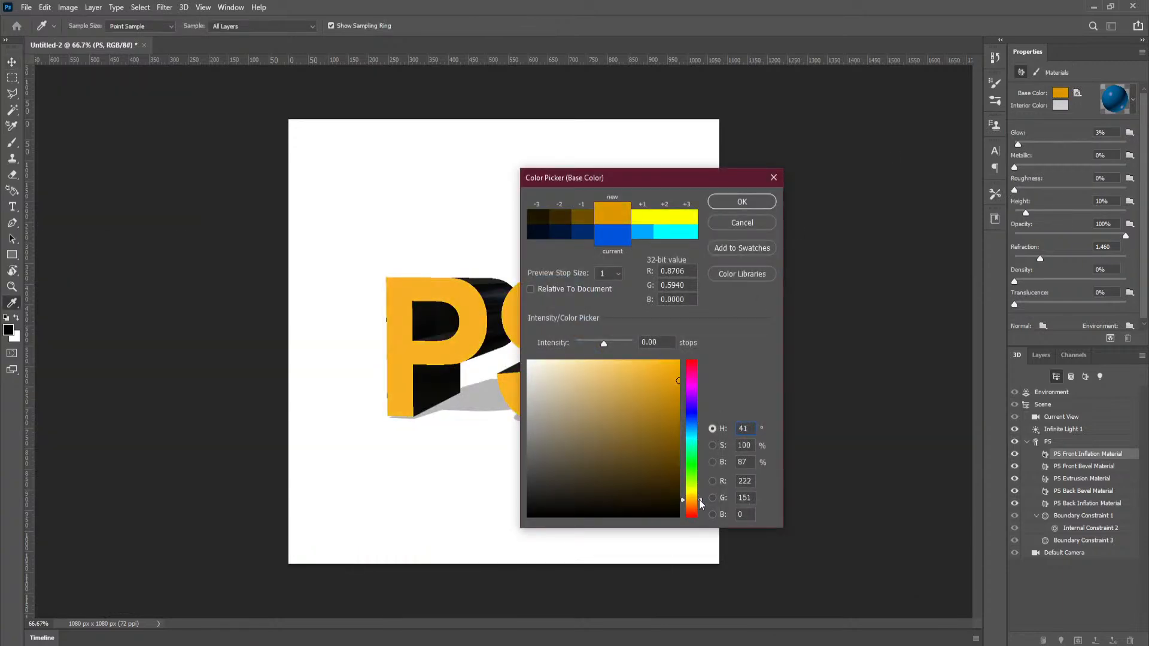
drag(699, 498, 700, 495)
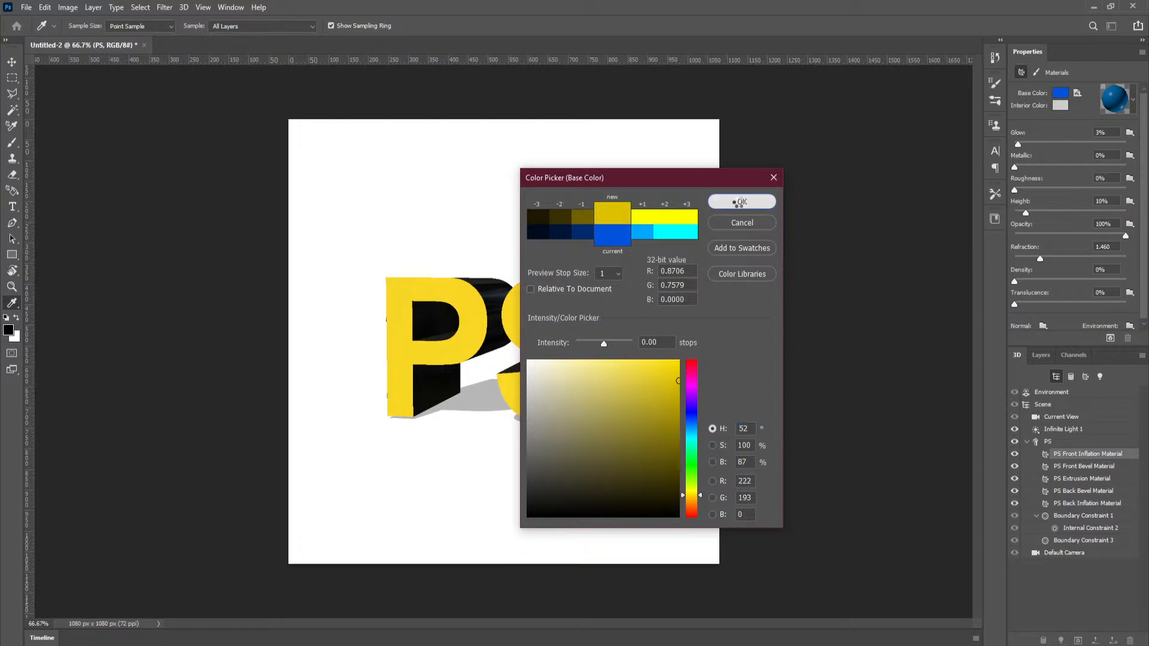
click(740, 203)
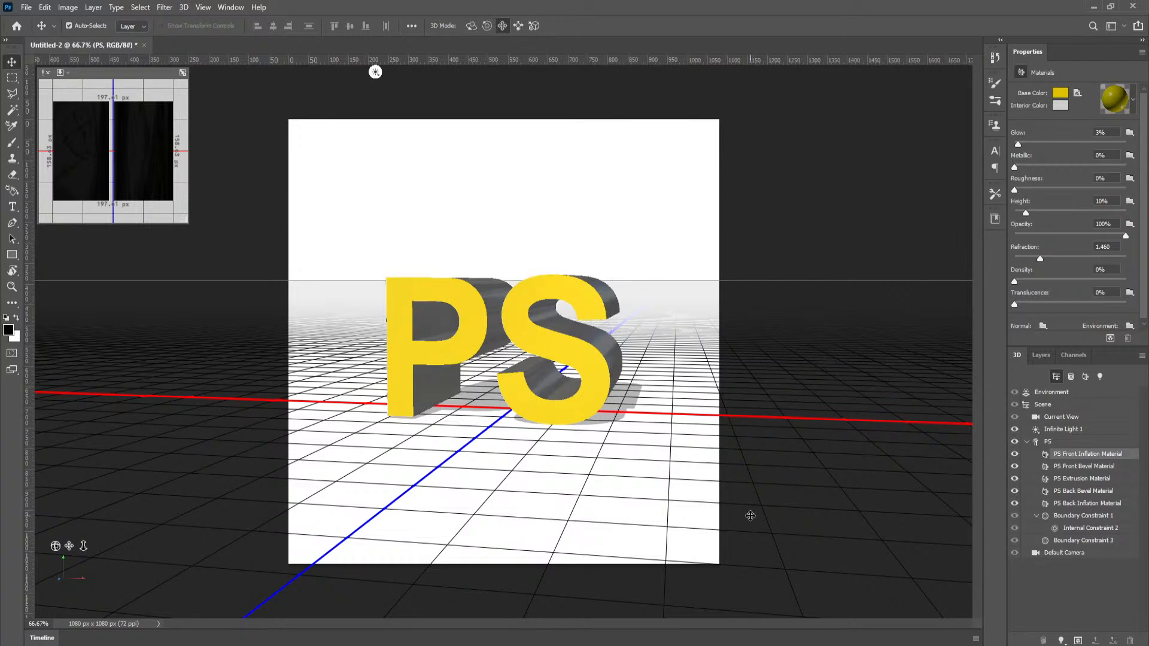
Step: Compare beveled and inflated shape presets on the PS mesh and apply the first preset in the second row of the preset grid
click(1080, 467)
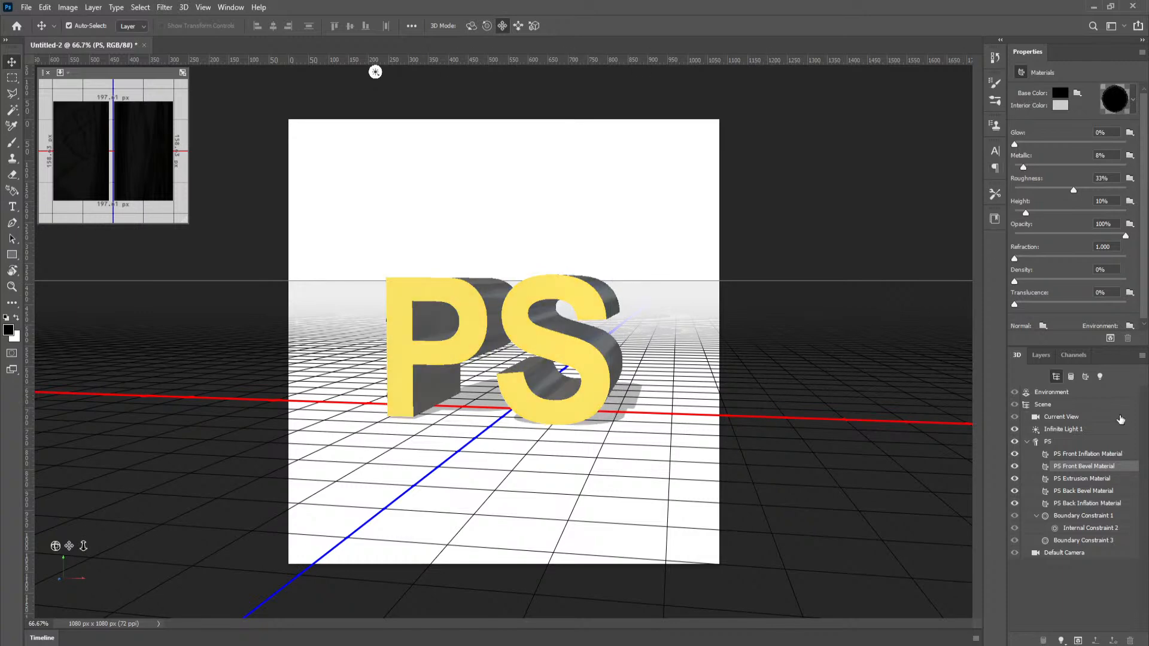
click(1060, 442)
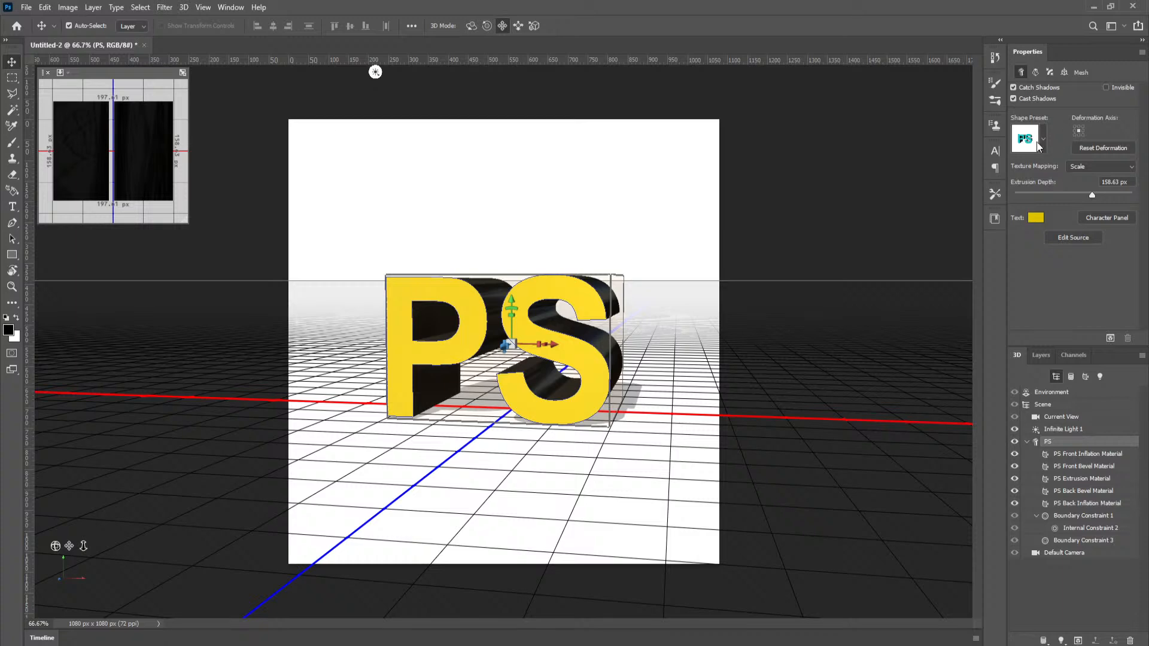
click(1040, 142)
click(1052, 189)
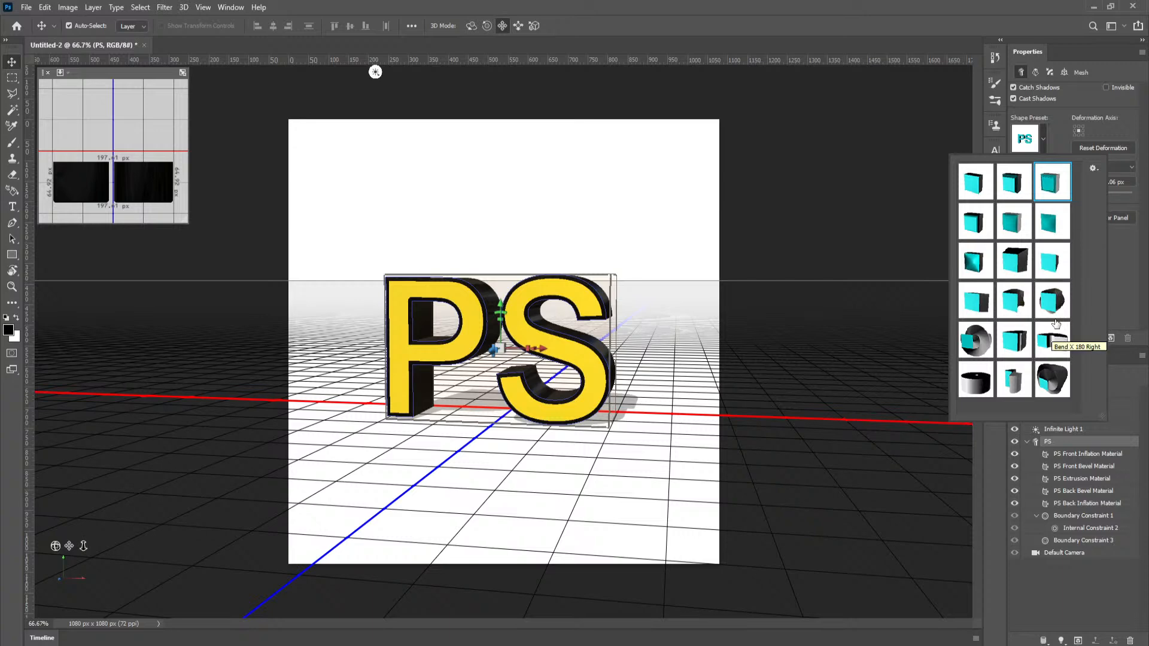
click(985, 227)
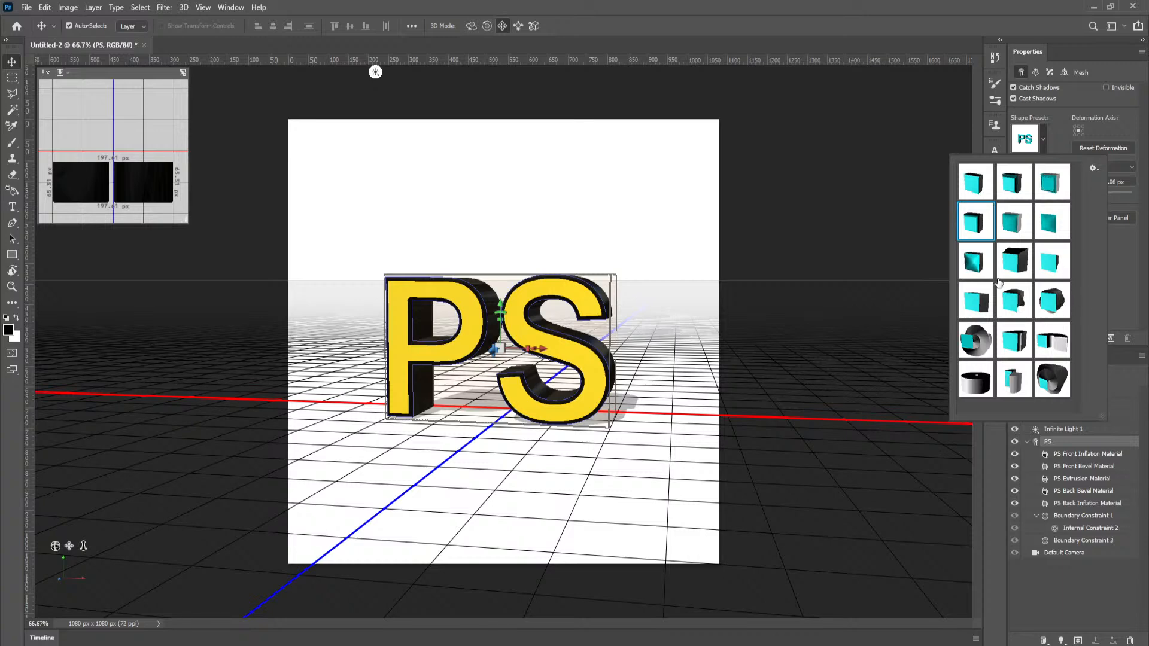
click(1015, 225)
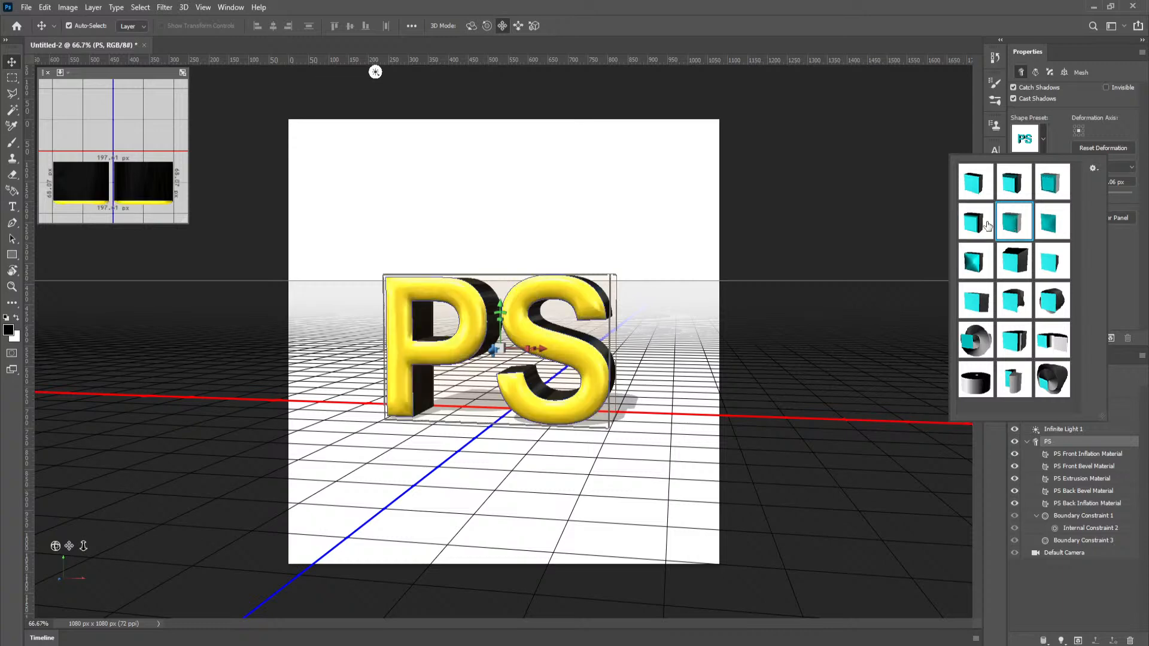
click(985, 225)
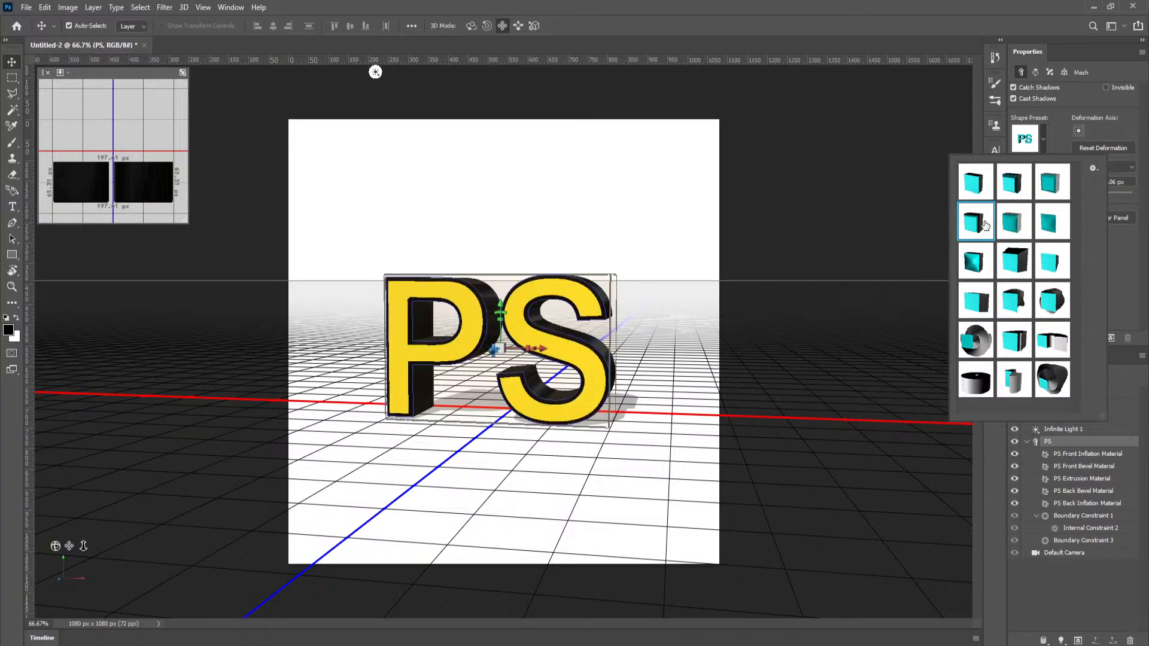
Step: Try the third shape preset in the first row on the PS mesh and return to the first preset in the second row
click(1047, 191)
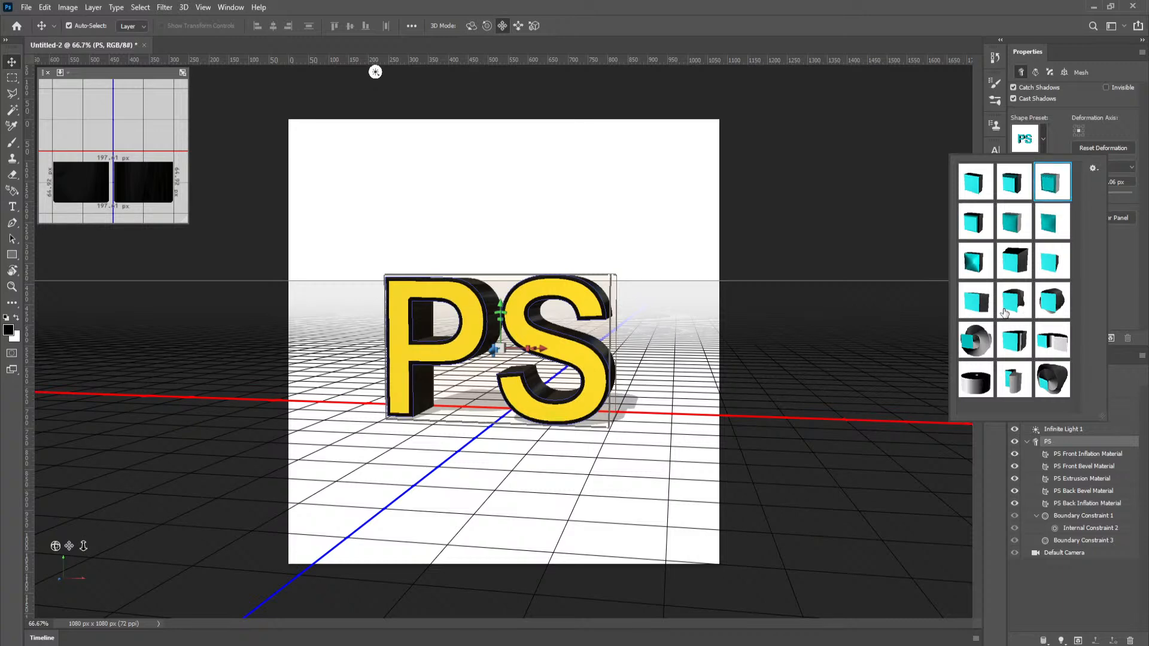
click(977, 230)
click(1120, 282)
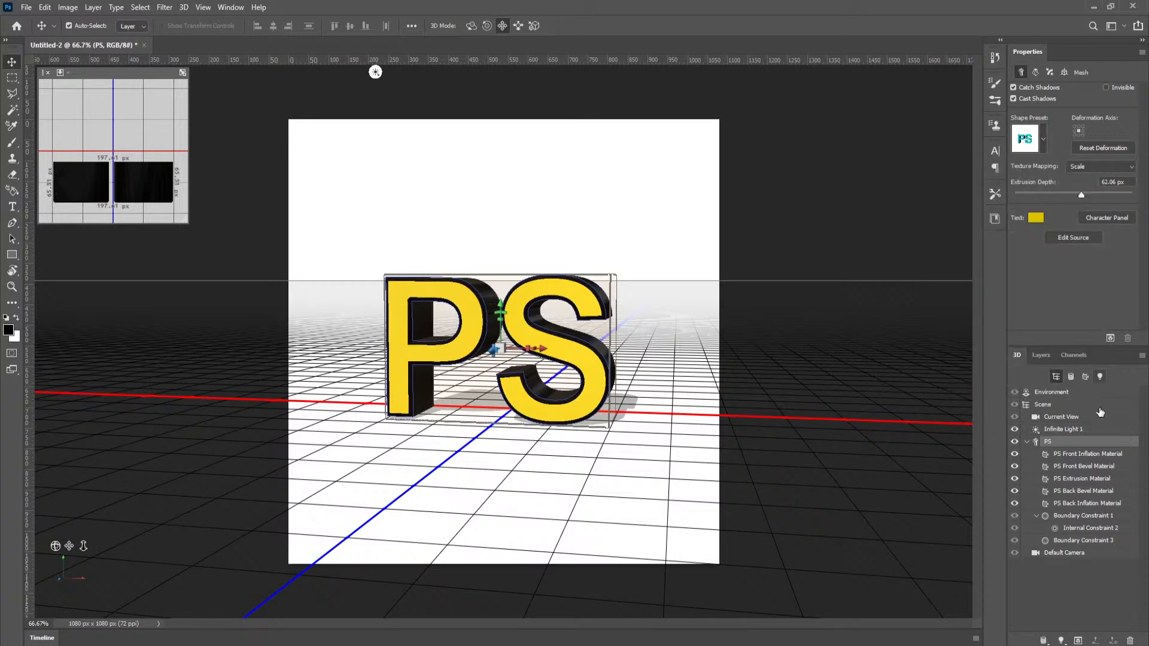
Step: Apply the glossy blue material preset to the PS Front Bevel Material
click(1092, 469)
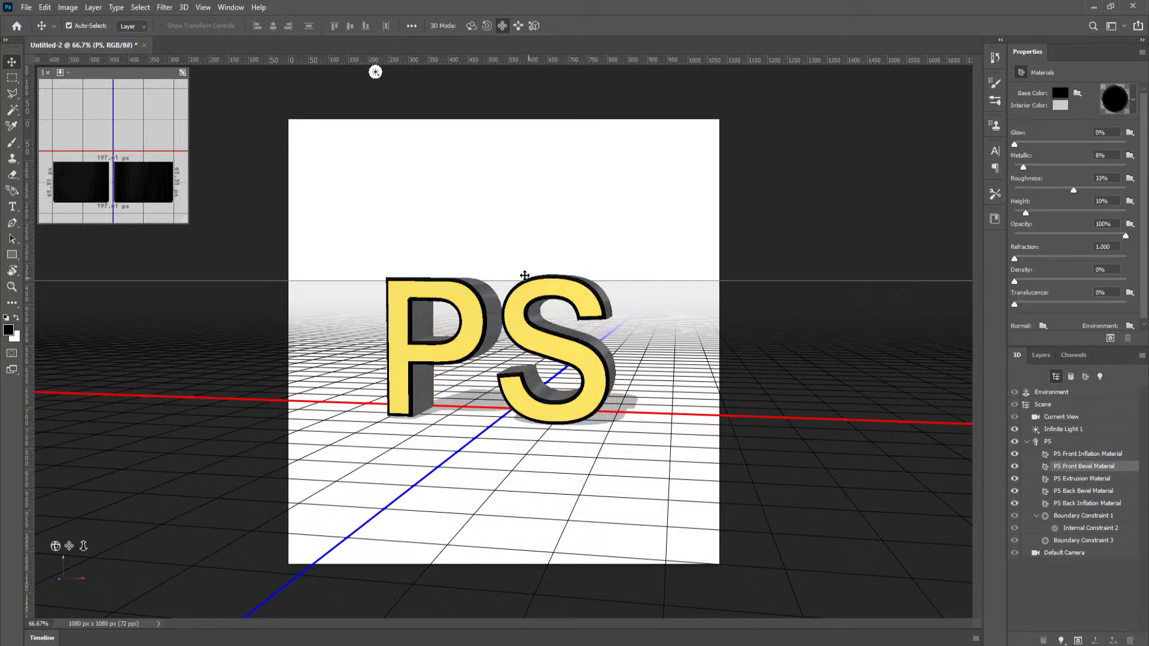
click(1132, 102)
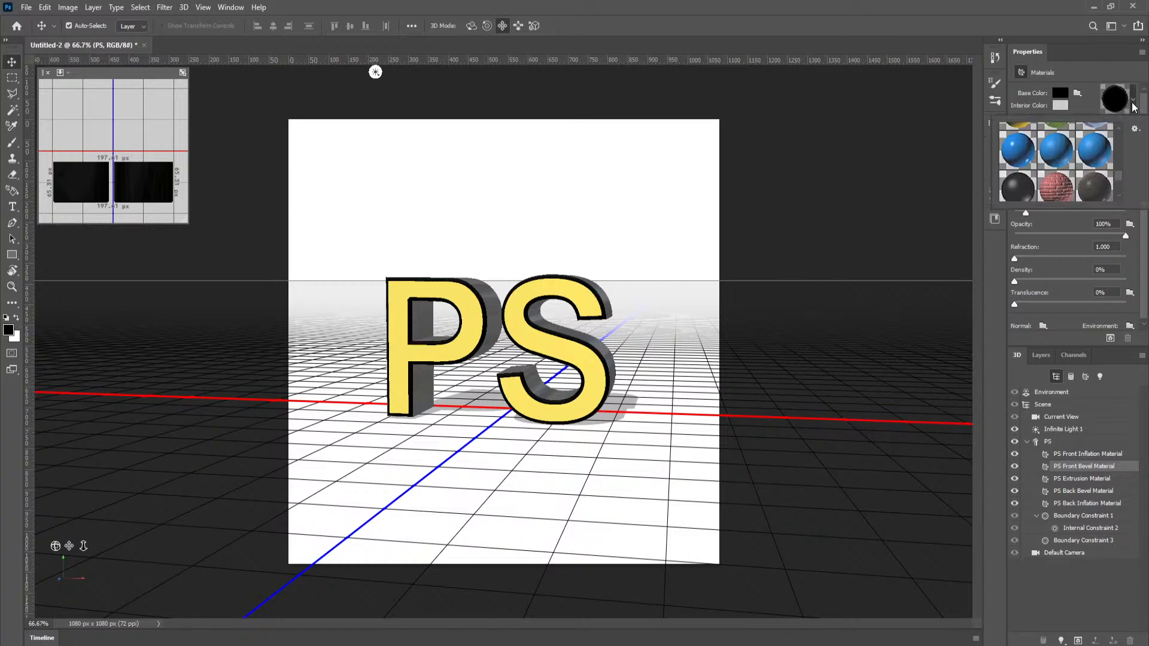
click(1024, 156)
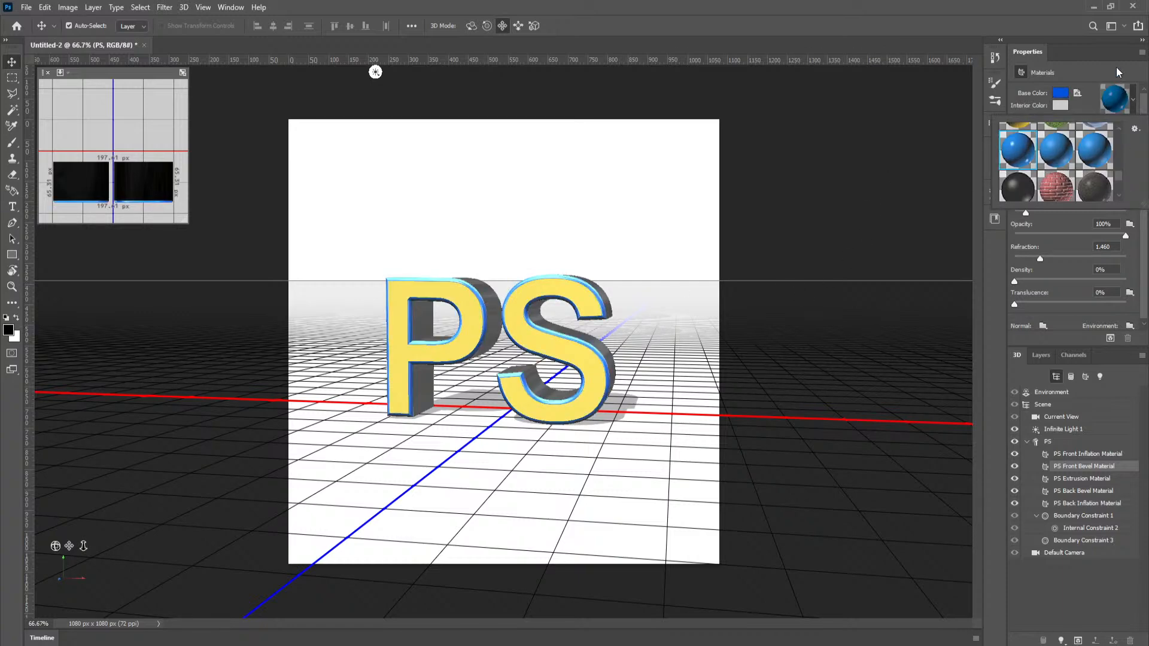
click(1088, 68)
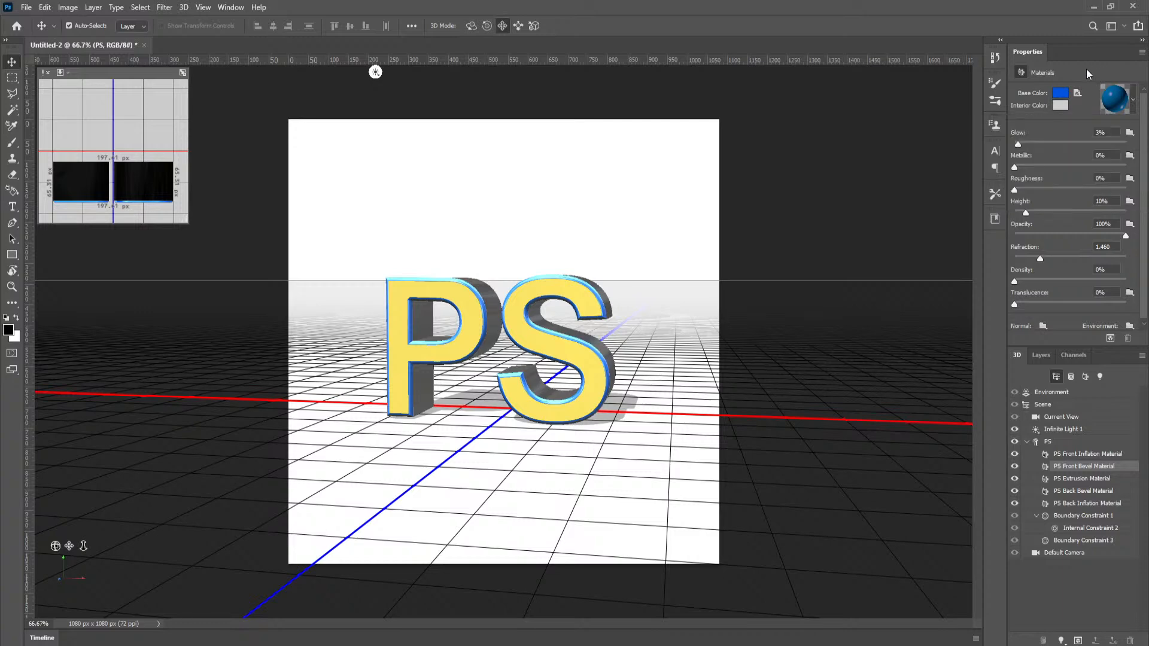
Step: Sample the yellow of the letter's face for the front bevel's base color and adjust it to RGB 251, 212, 0
click(1060, 97)
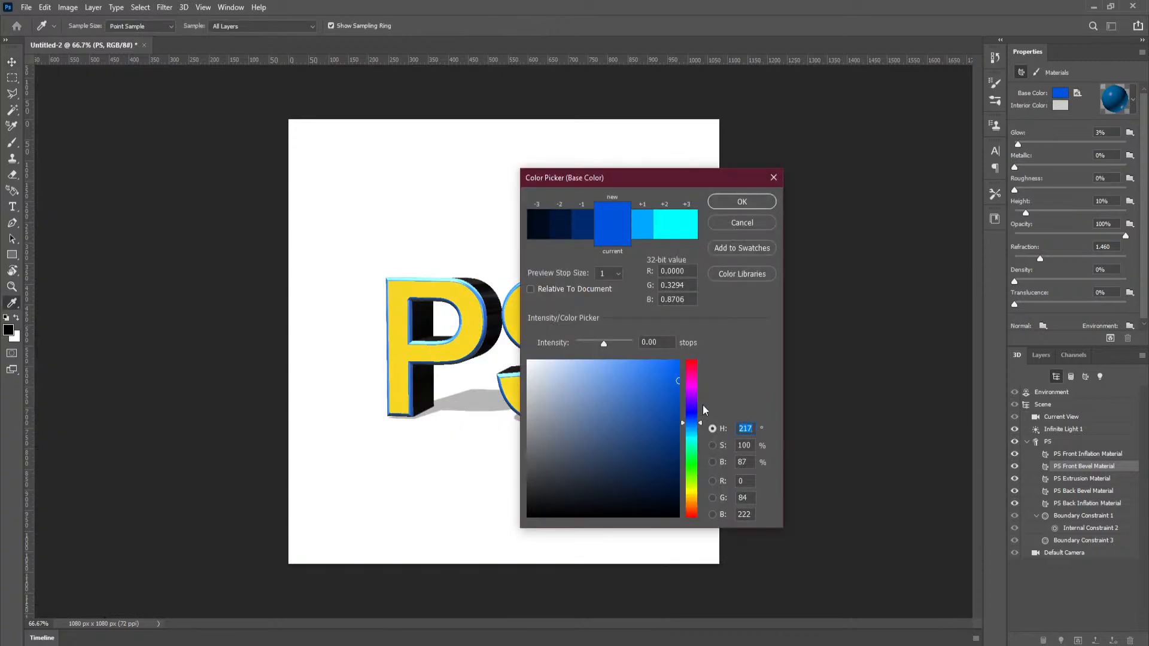
click(469, 331)
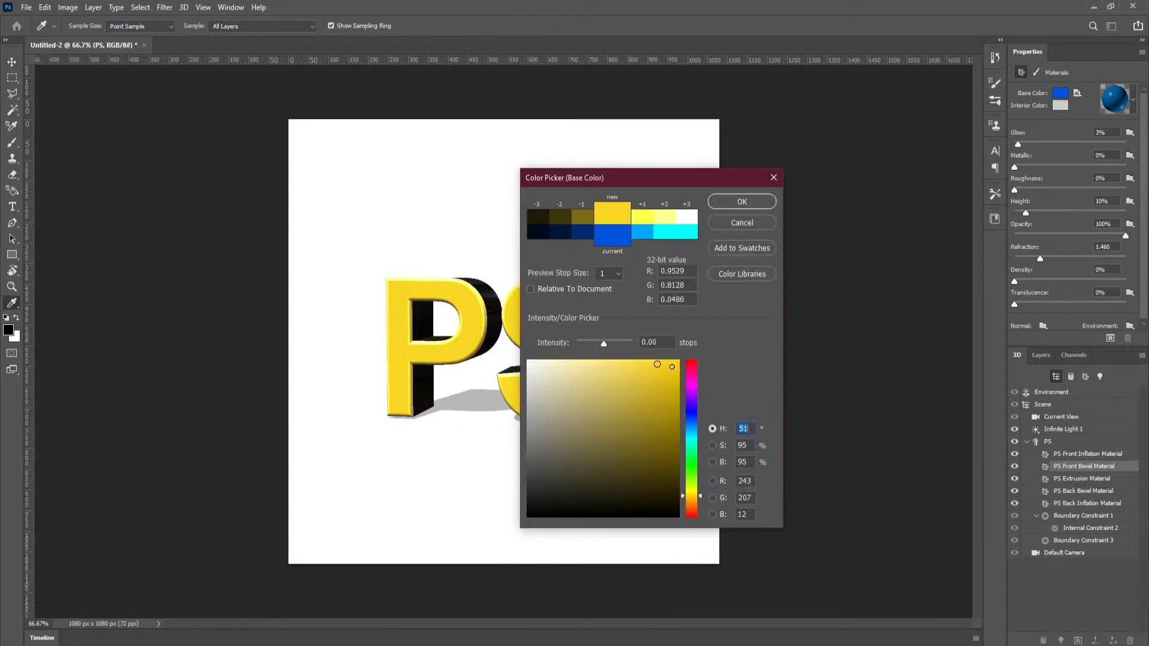
drag(672, 367, 680, 363)
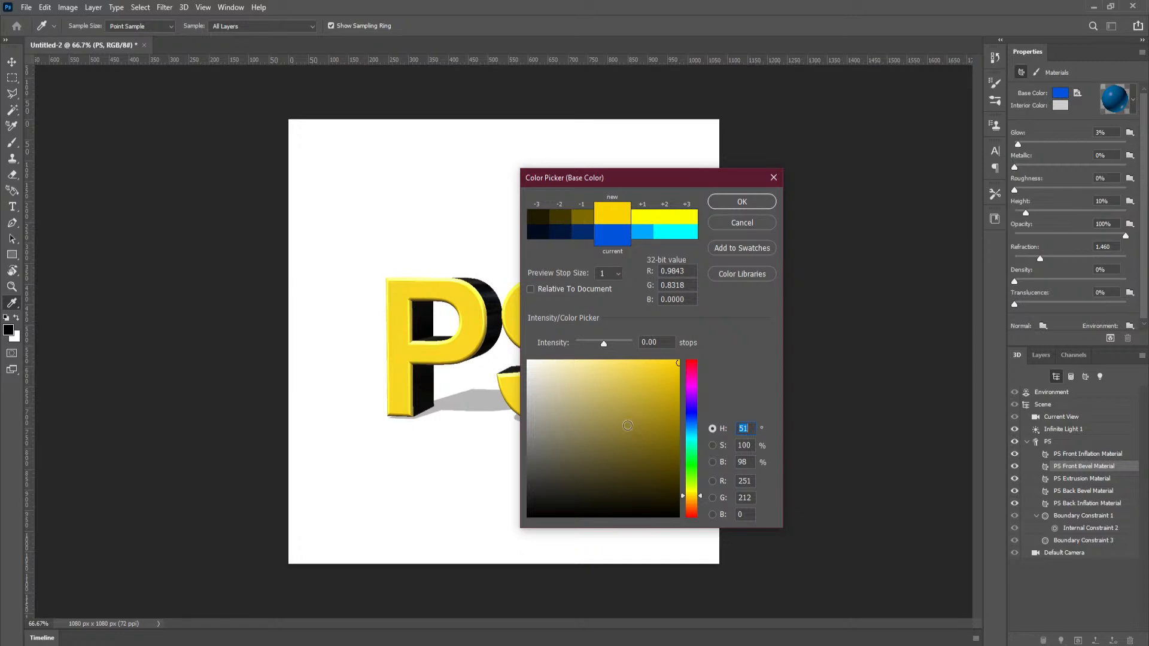
Step: Try darker and brighter intensity stops for the bevel's base color, return the intensity to 0.00 with preview stop size 1, and accept the color
click(614, 275)
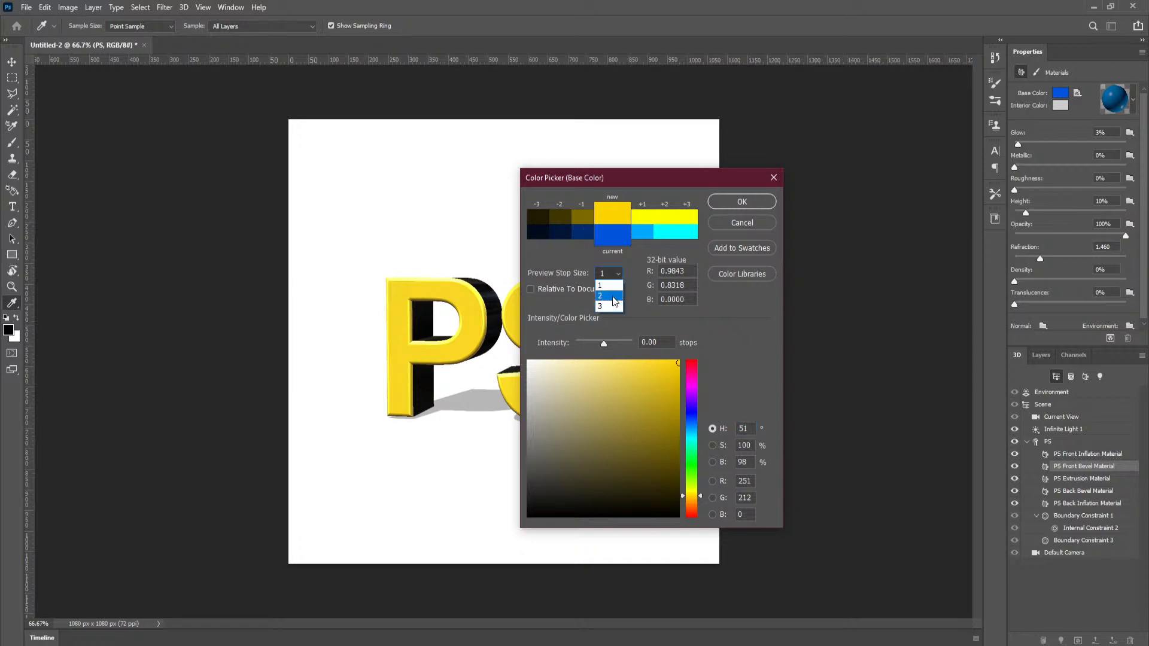
click(616, 285)
click(616, 279)
click(614, 286)
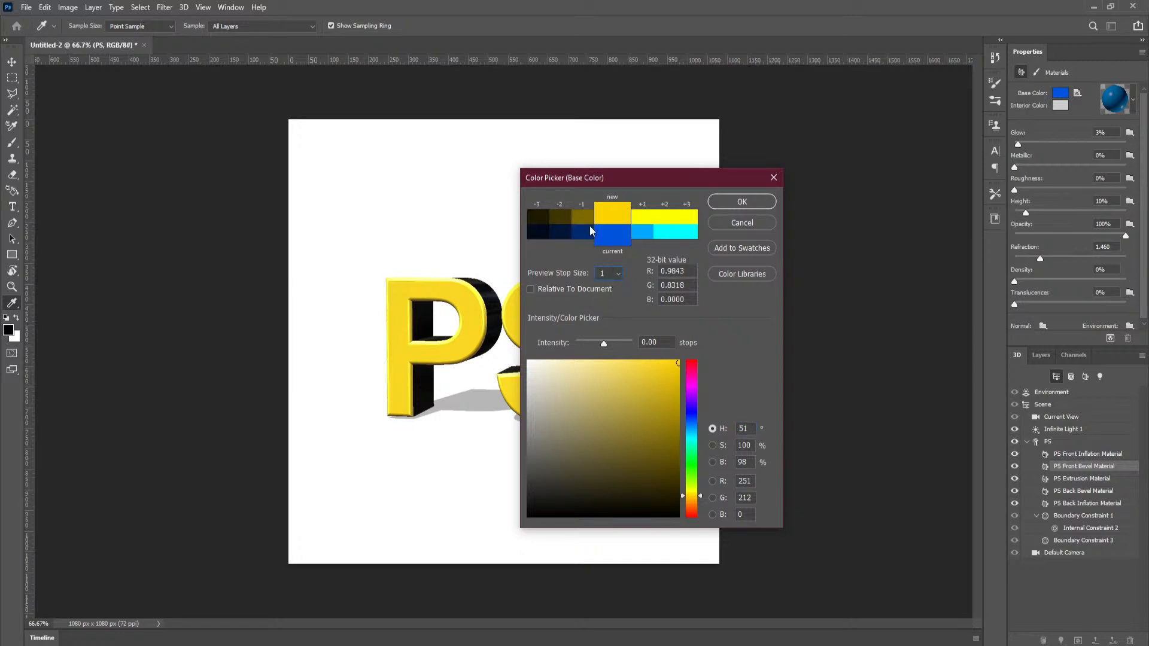
click(574, 214)
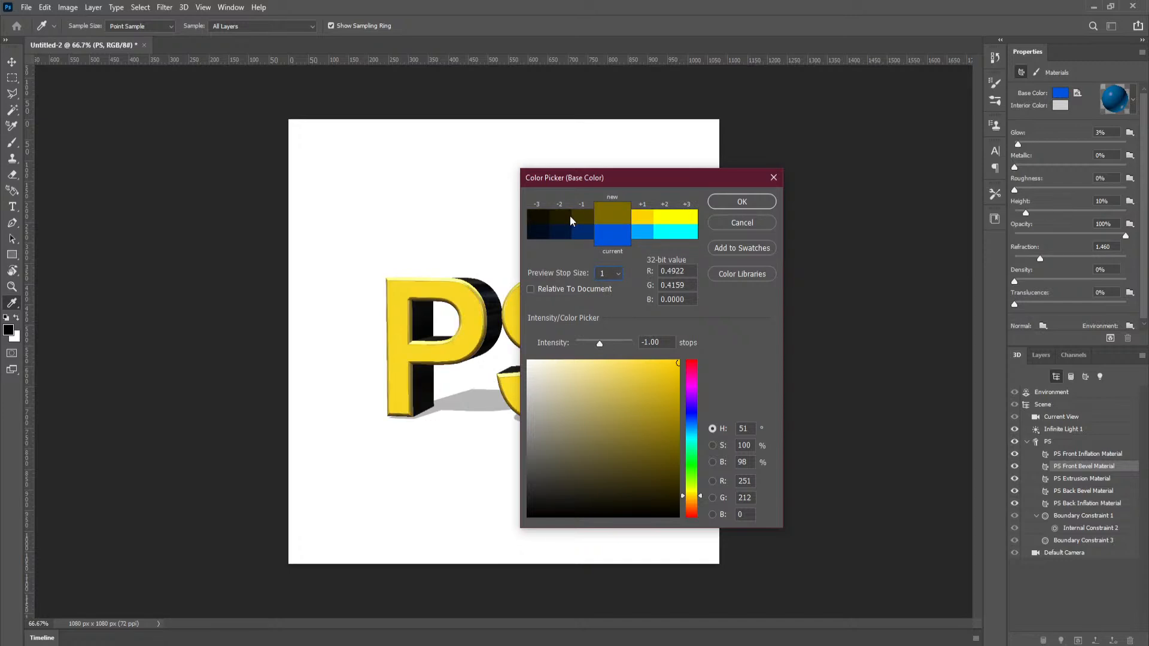
click(565, 215)
click(639, 216)
click(652, 215)
click(672, 218)
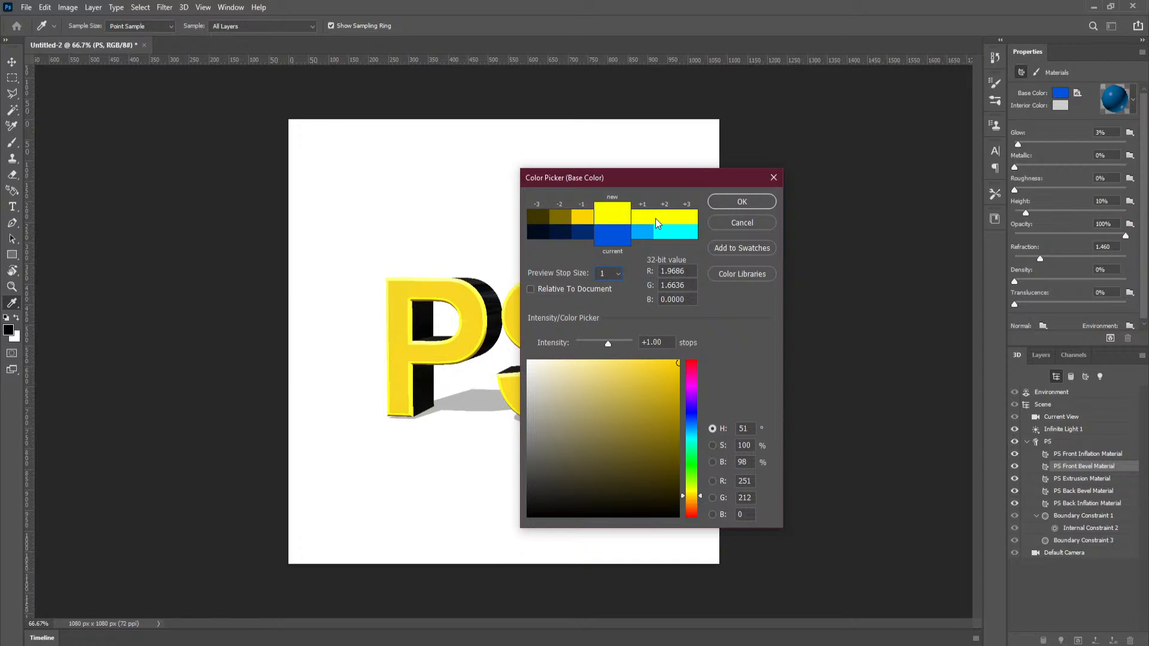
click(644, 217)
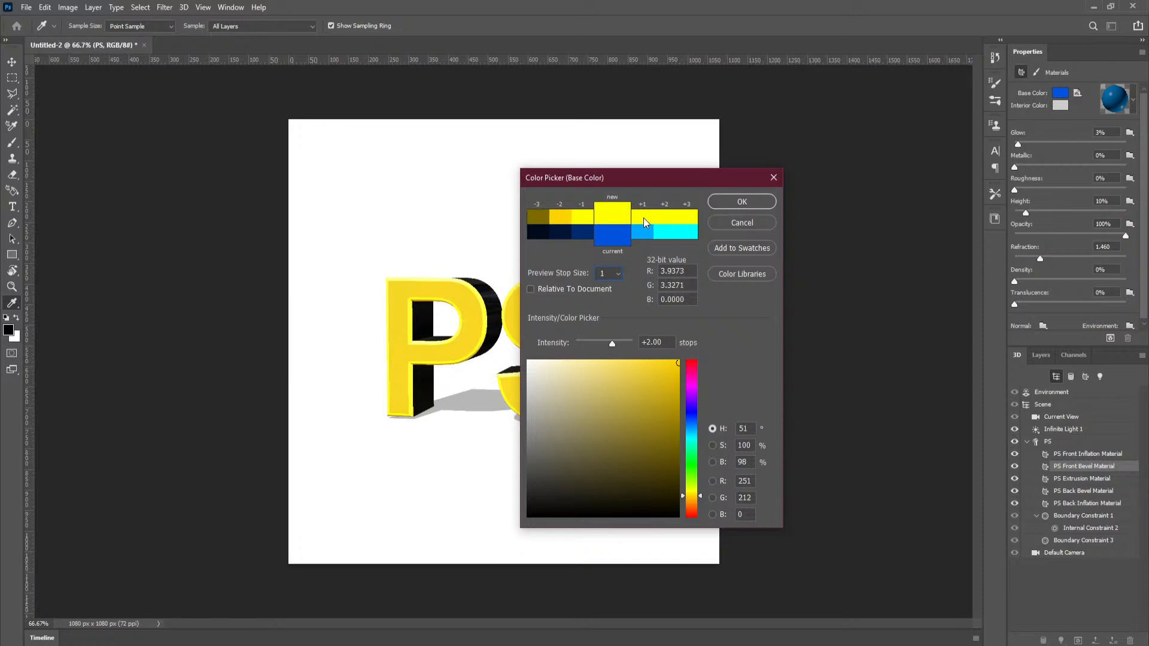
click(569, 217)
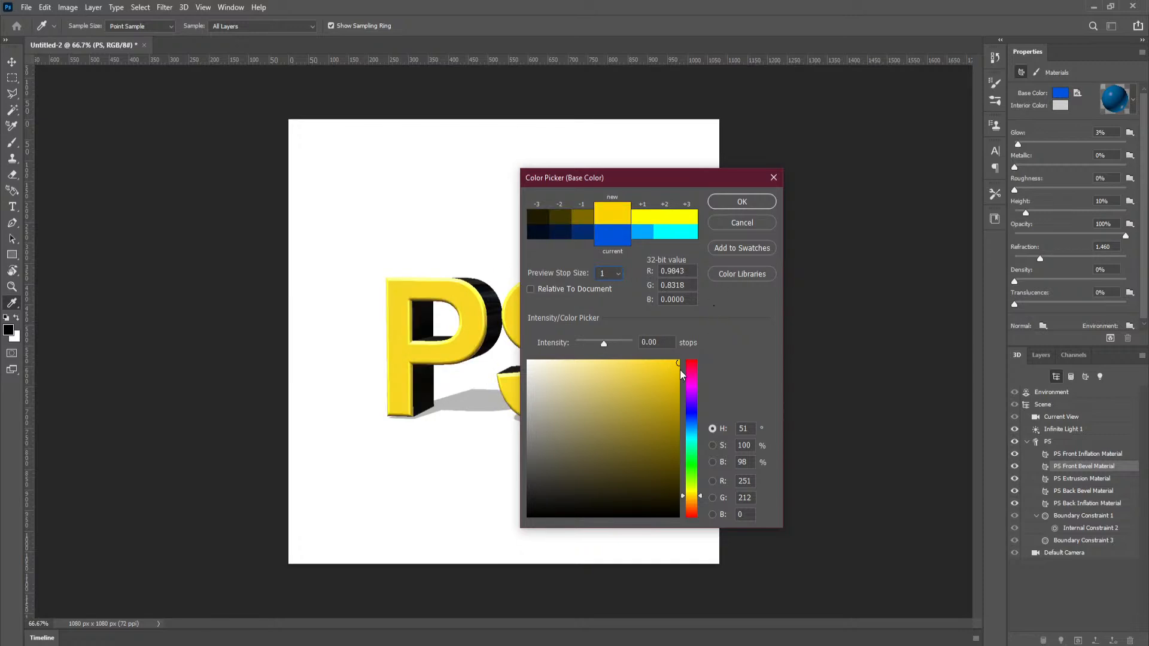
click(742, 203)
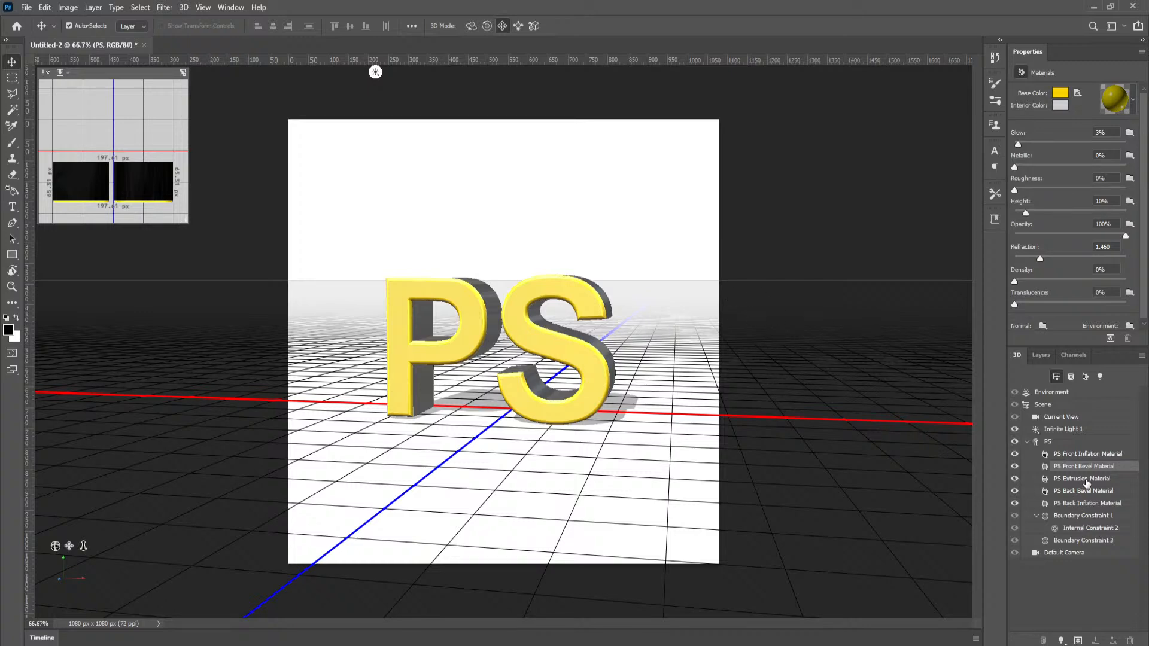
Step: Apply the glossy blue material preset to the PS Extrusion Material
click(1087, 479)
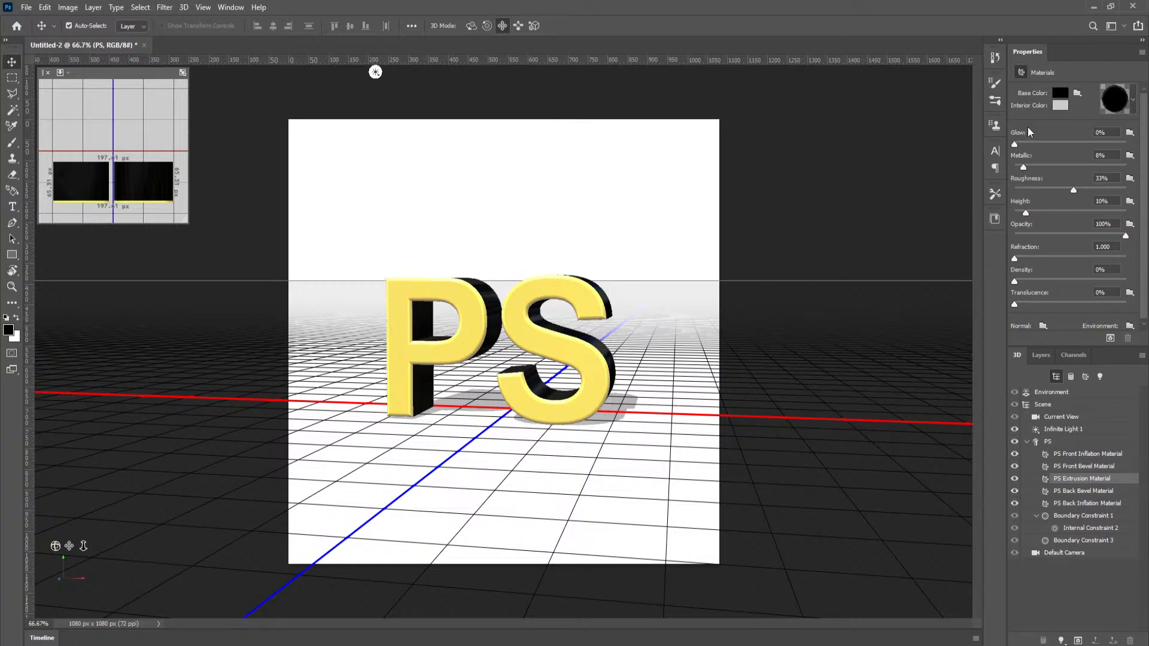
click(1132, 102)
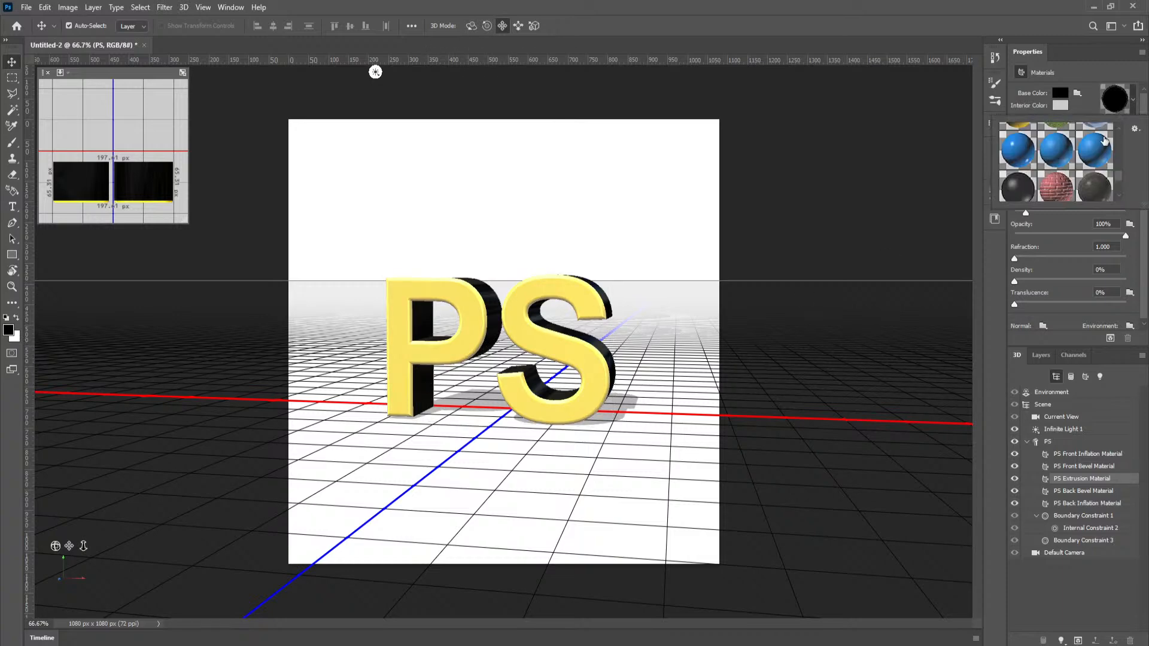
click(1023, 154)
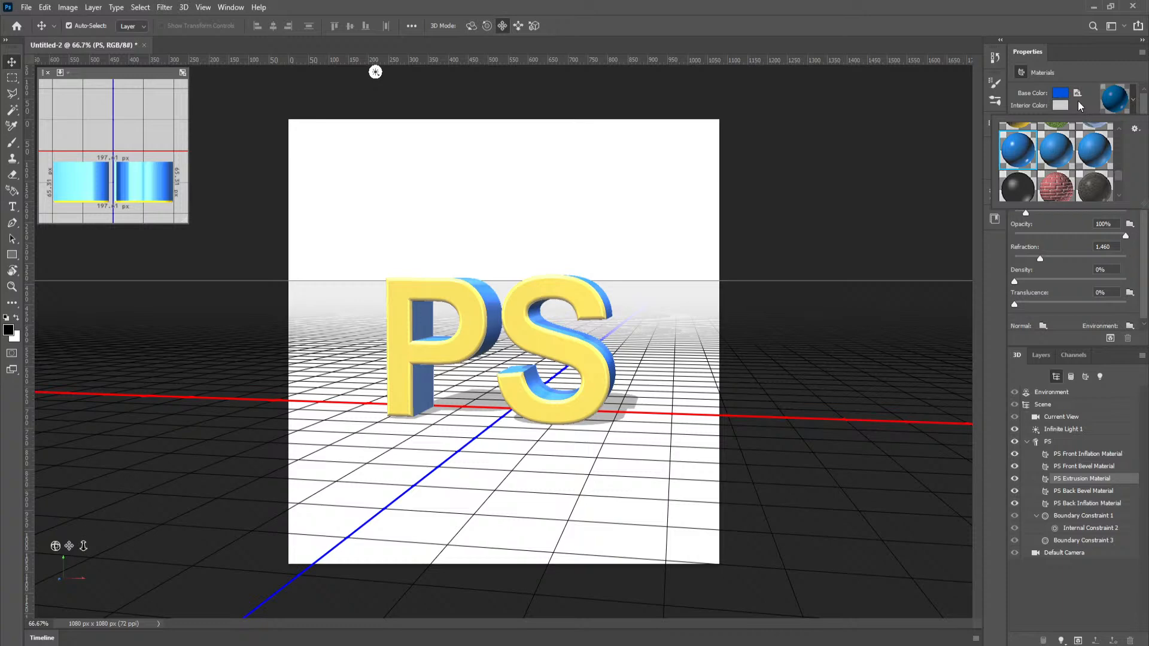
Step: Set the extrusion material's base color to the yellow sampled from the letter P (RGB 248, 215, 37), darkened by one intensity stop
click(1059, 93)
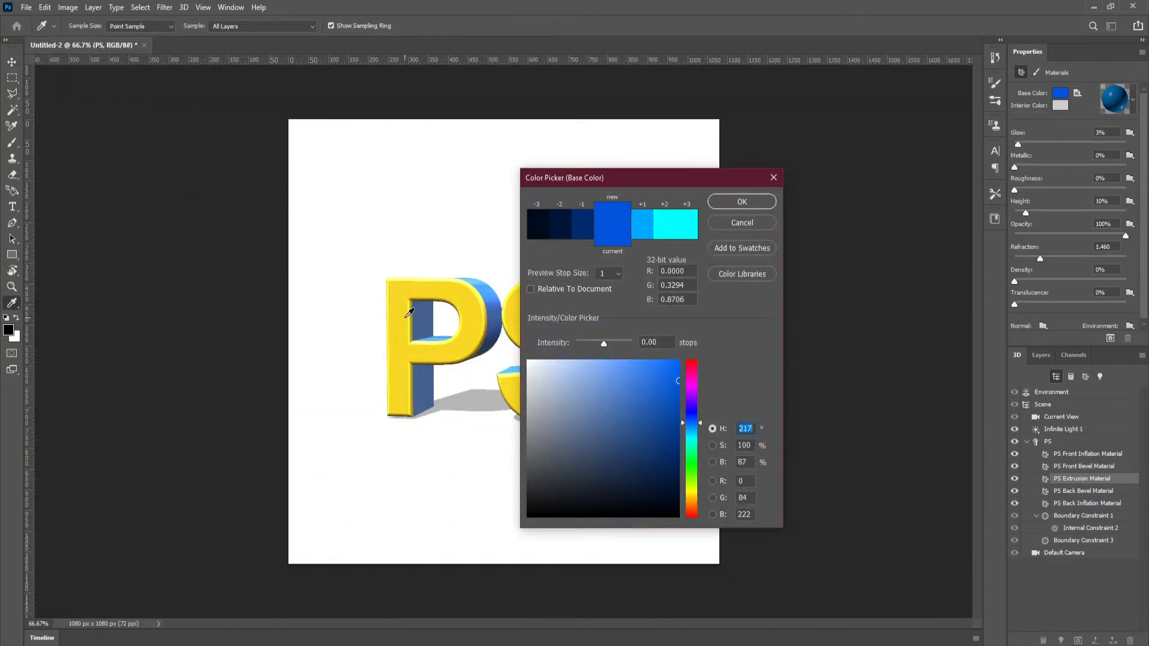
click(408, 313)
click(566, 220)
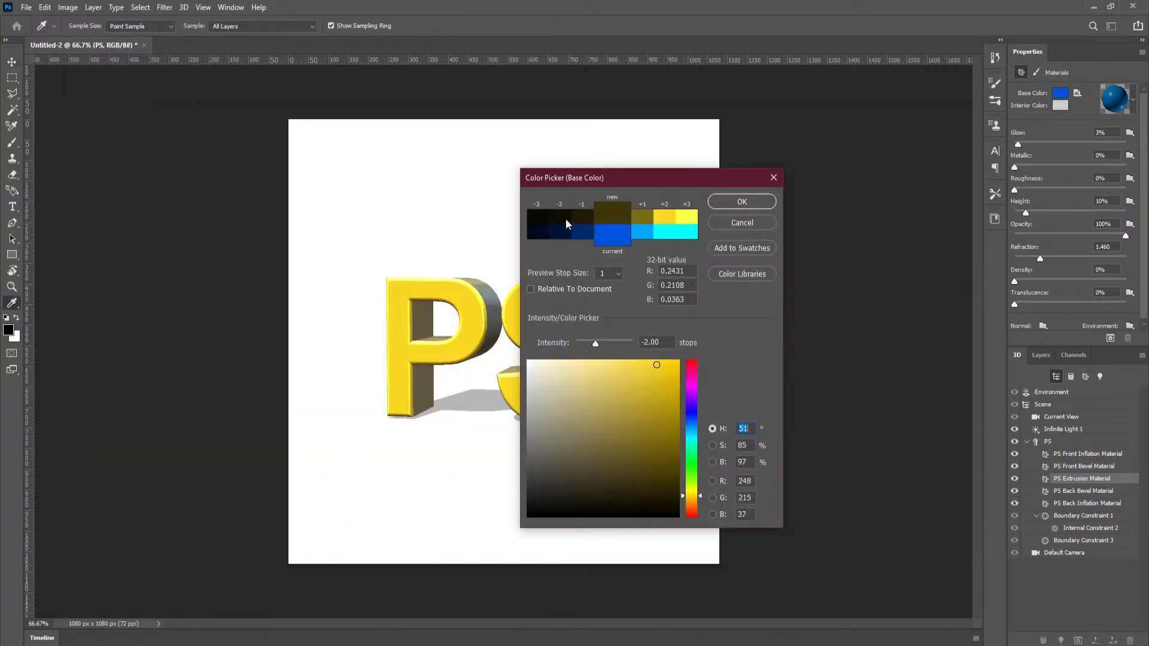
click(583, 222)
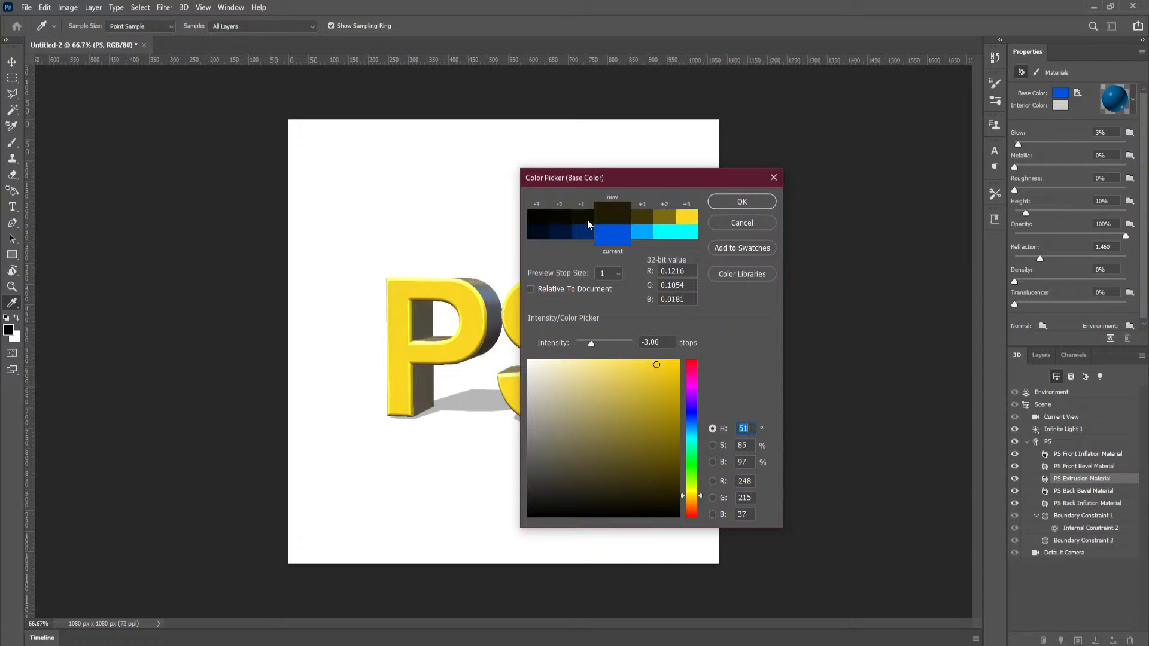
click(668, 220)
click(751, 201)
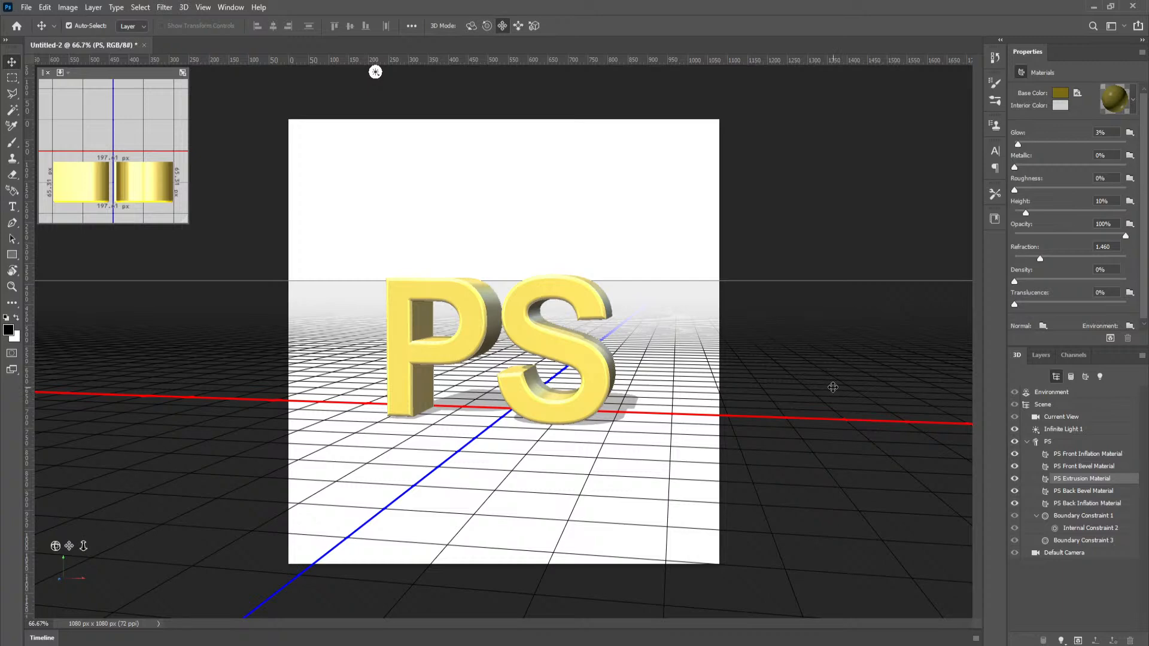
Step: Orbit the current camera view around the PS text to show its back side
click(1093, 492)
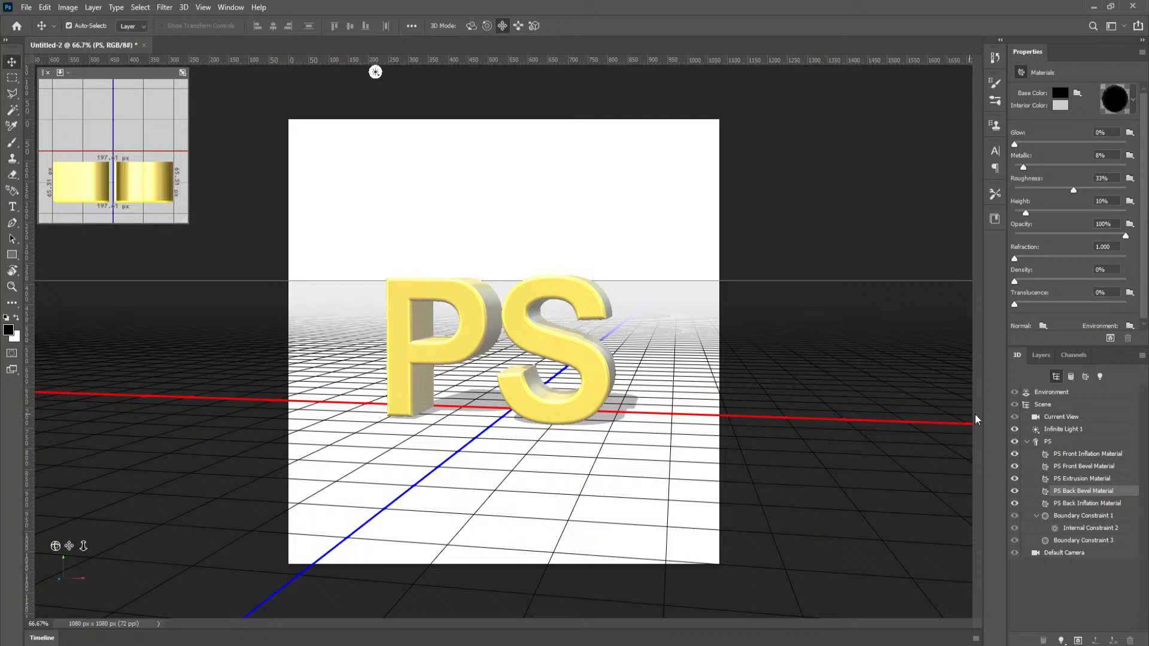
click(1084, 417)
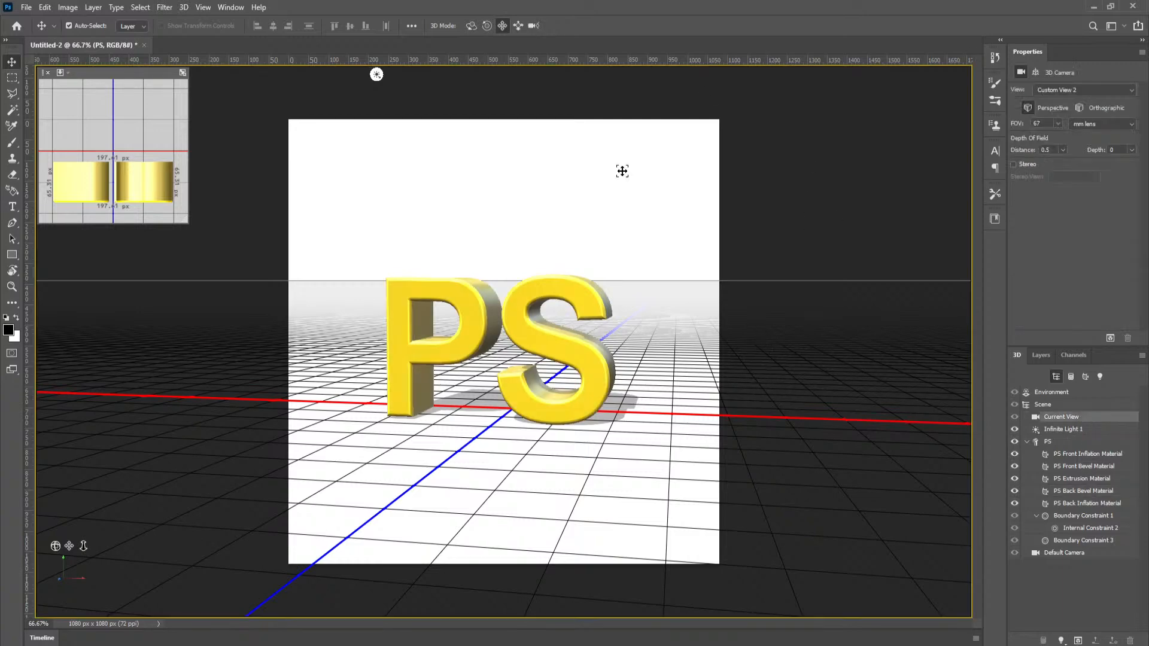
click(472, 26)
drag(772, 258, 556, 257)
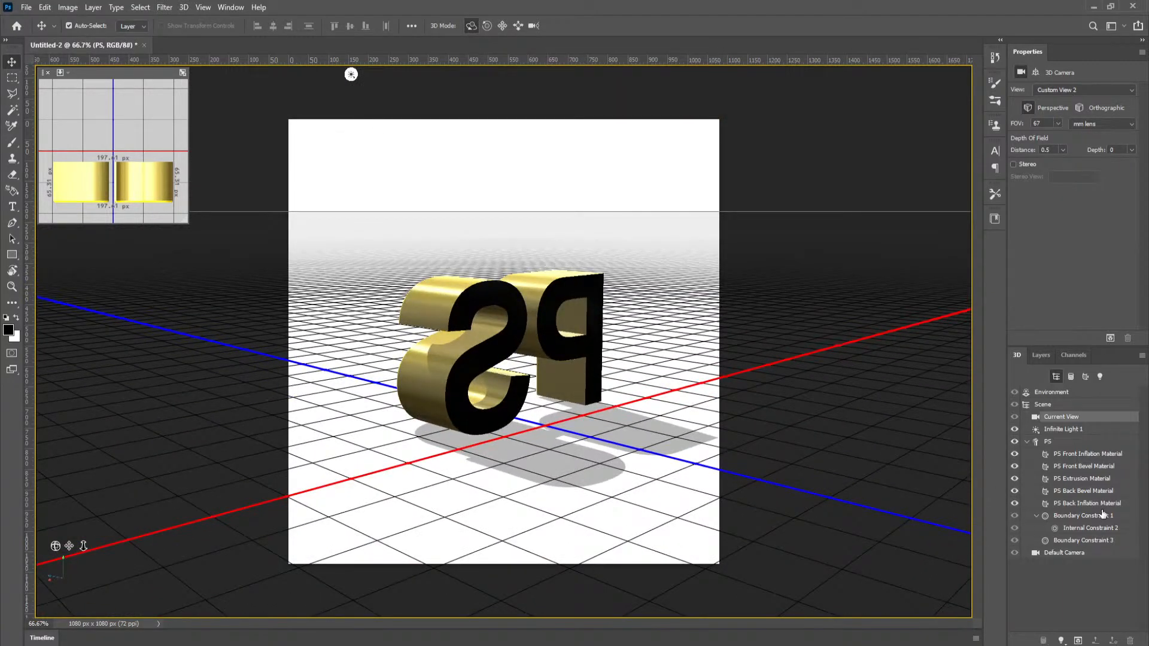
Step: Apply the glossy blue material preset to the PS Back Inflation Material
click(1105, 491)
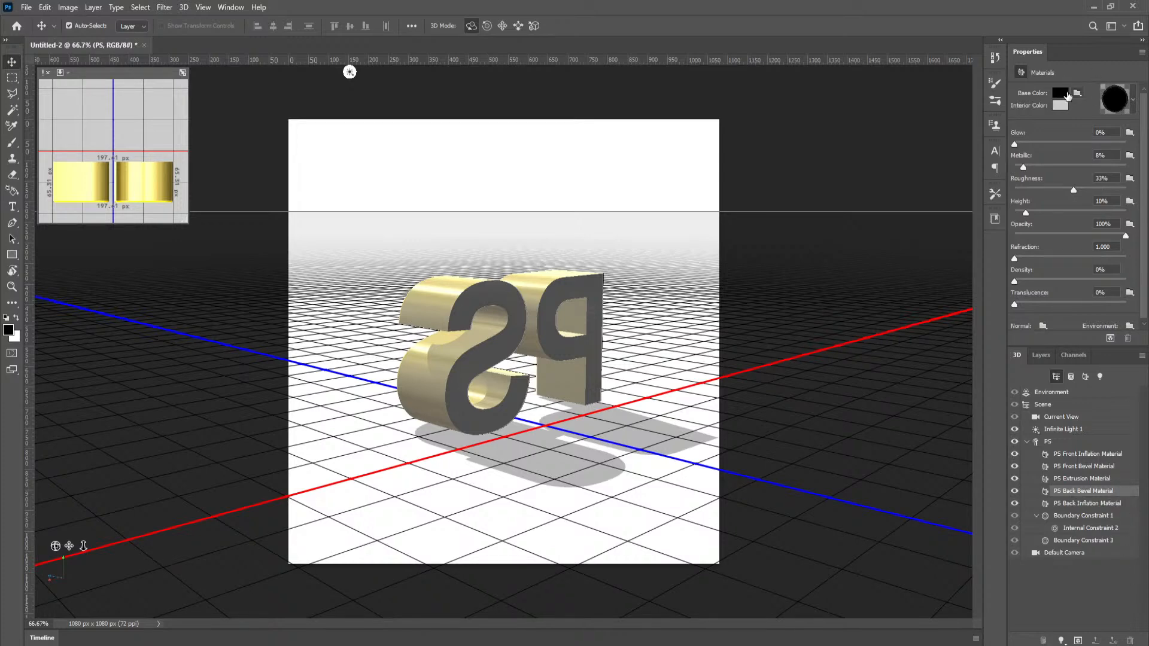
click(1102, 506)
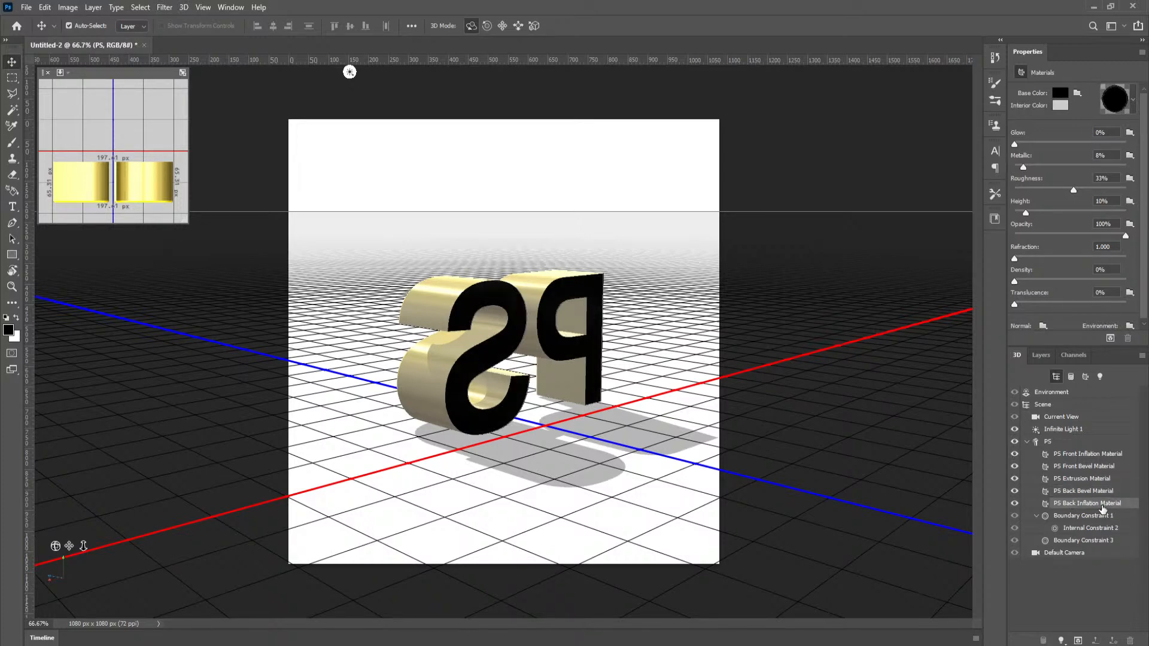
click(1131, 109)
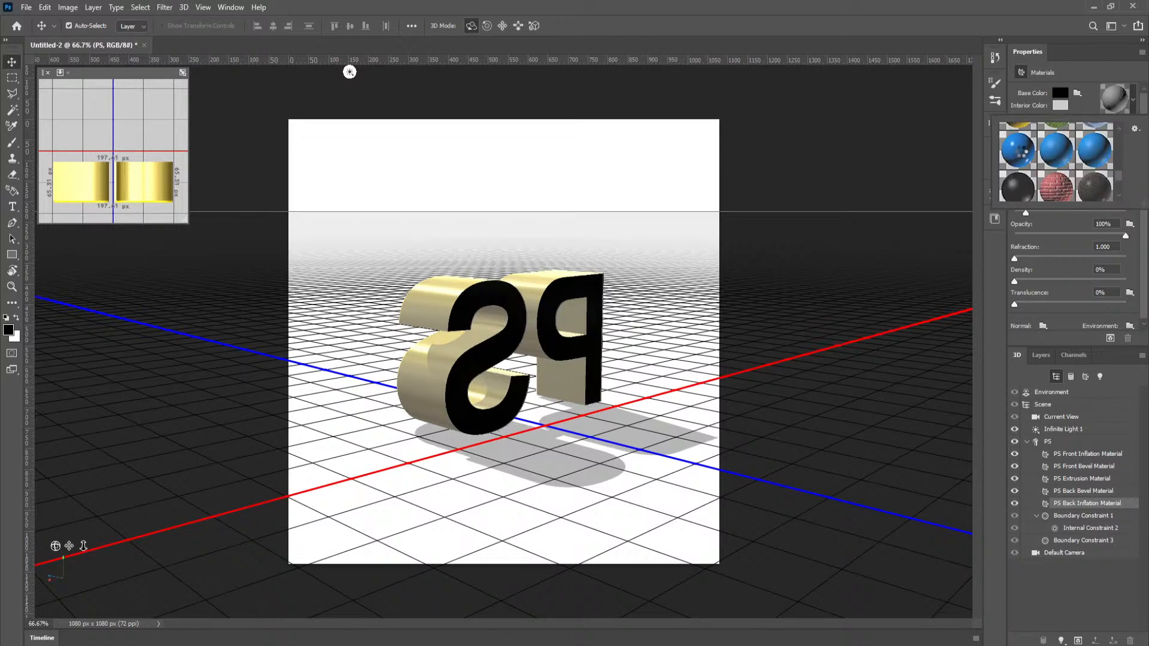
click(1073, 142)
Step: Set the back inflation material's base color to the gold sampled from the extruded side (RGB 122, 111, 69), darkened by one stop
click(1061, 94)
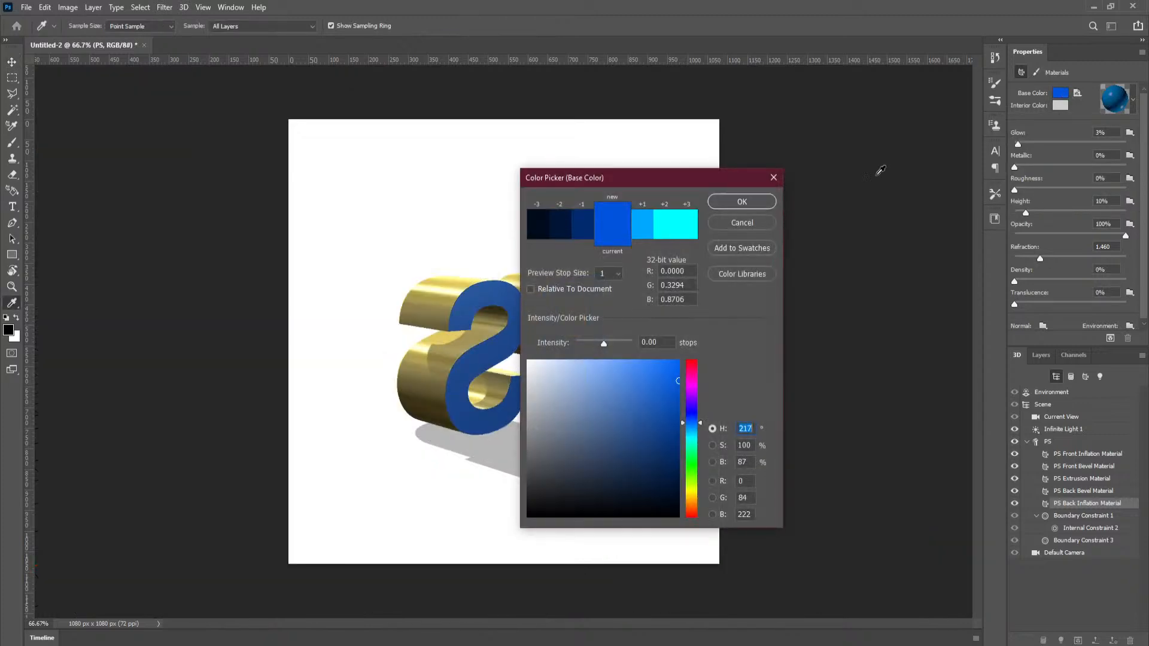
click(418, 321)
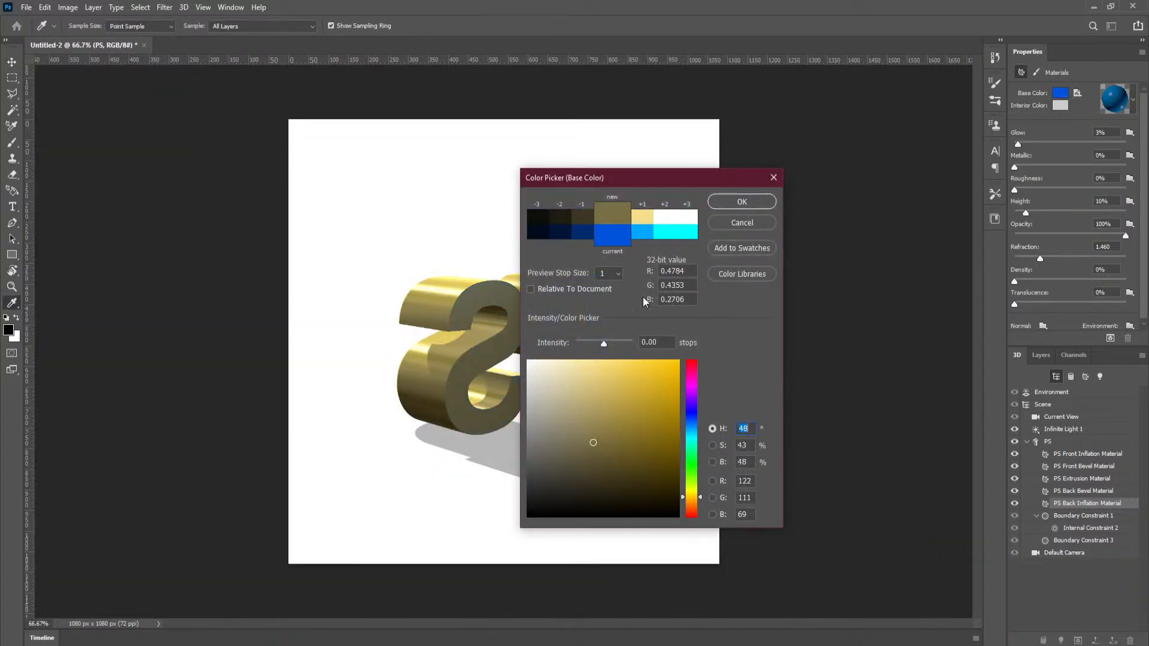
click(587, 227)
click(746, 201)
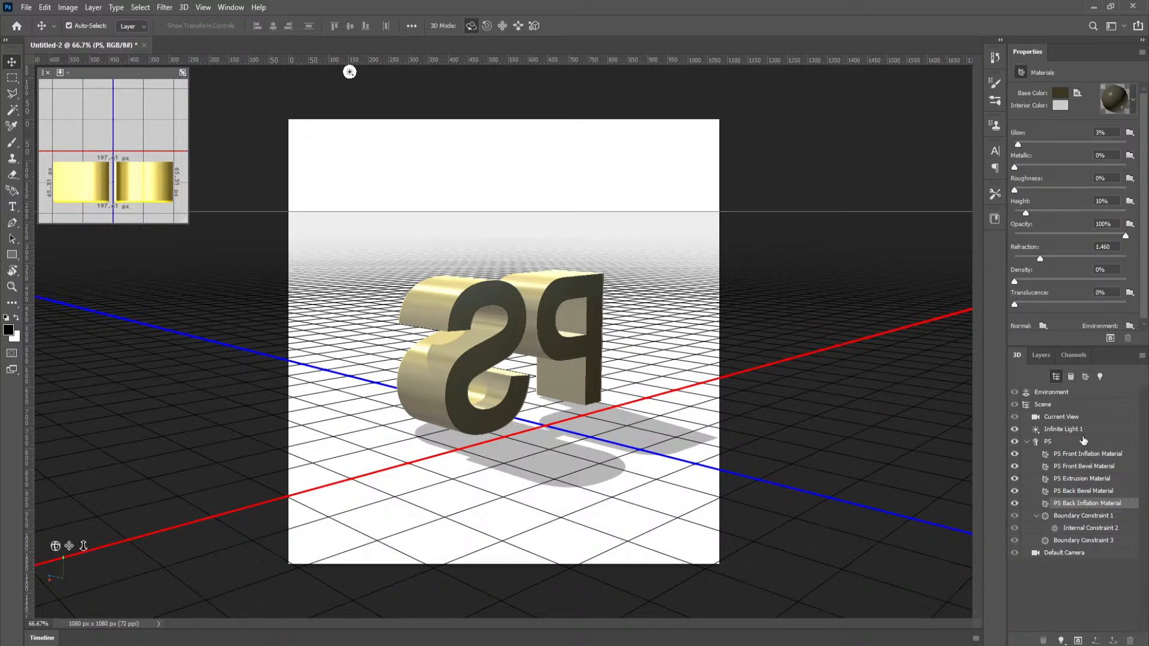
Step: Switch the current camera view to the Default view
click(1073, 417)
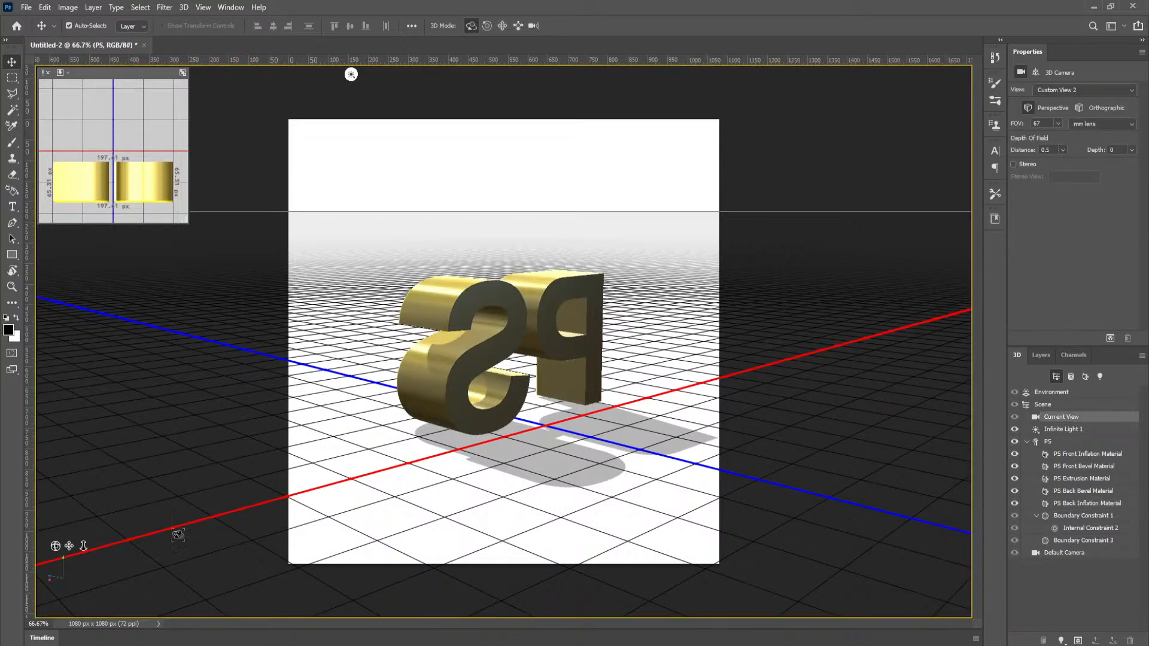
click(67, 583)
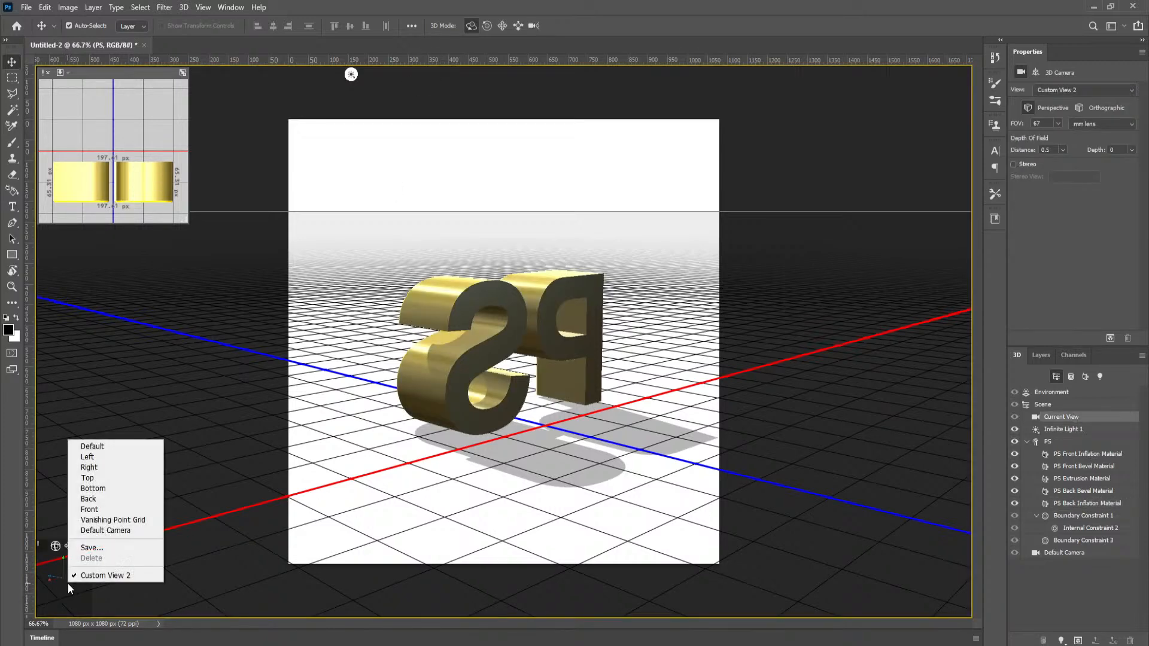
click(124, 446)
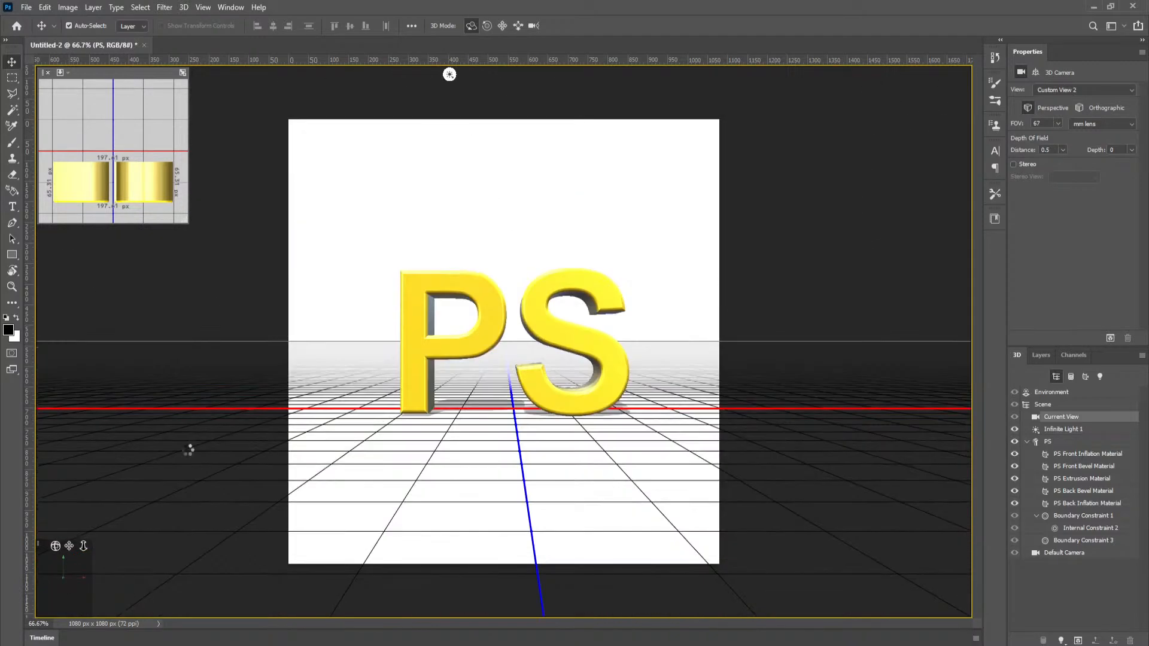
Step: Orbit the PS text to an angled view and inspect the properties of Boundary Constraint 1, Internal Constraint 2 and Boundary Constraint 3
drag(861, 265, 817, 267)
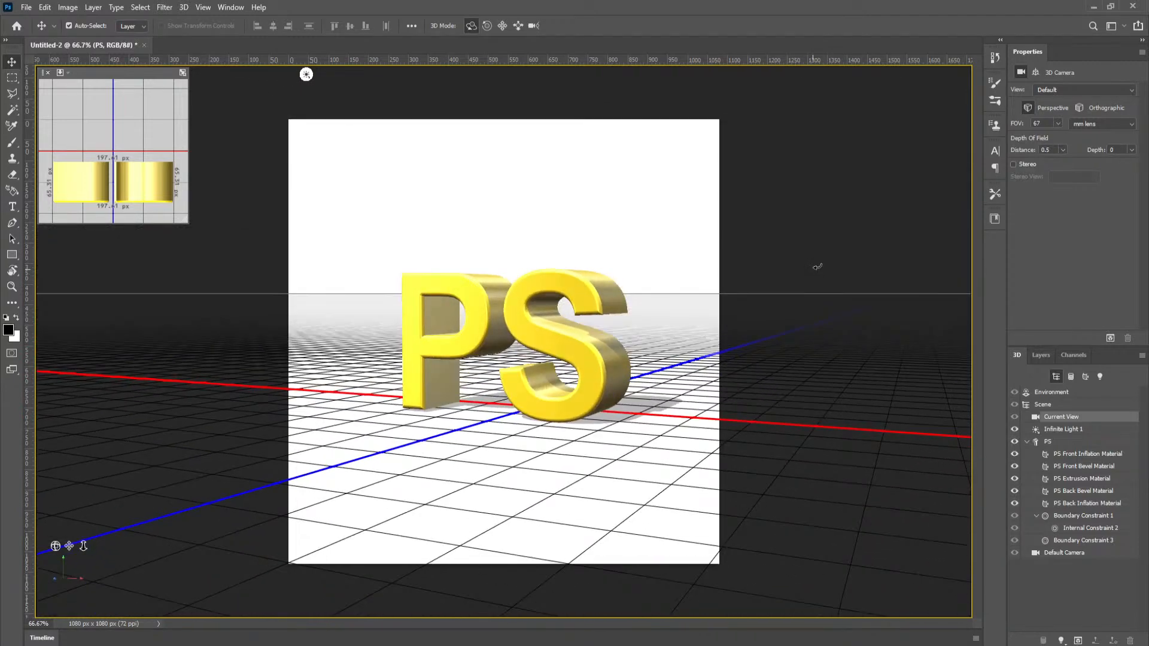
click(1096, 518)
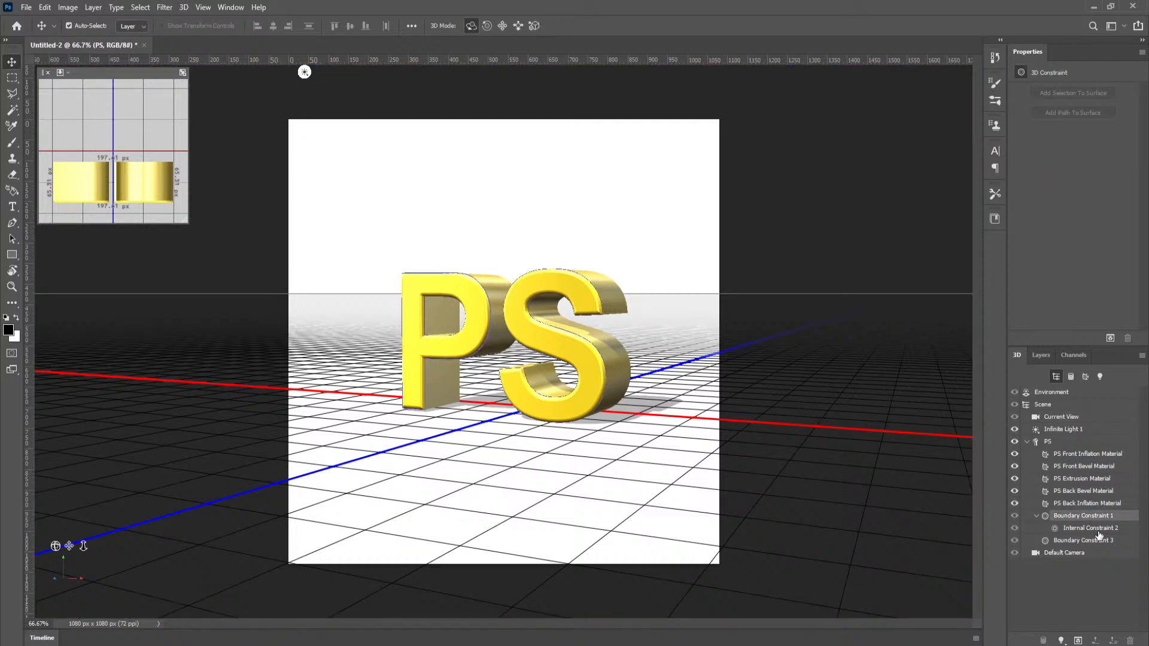
click(1102, 532)
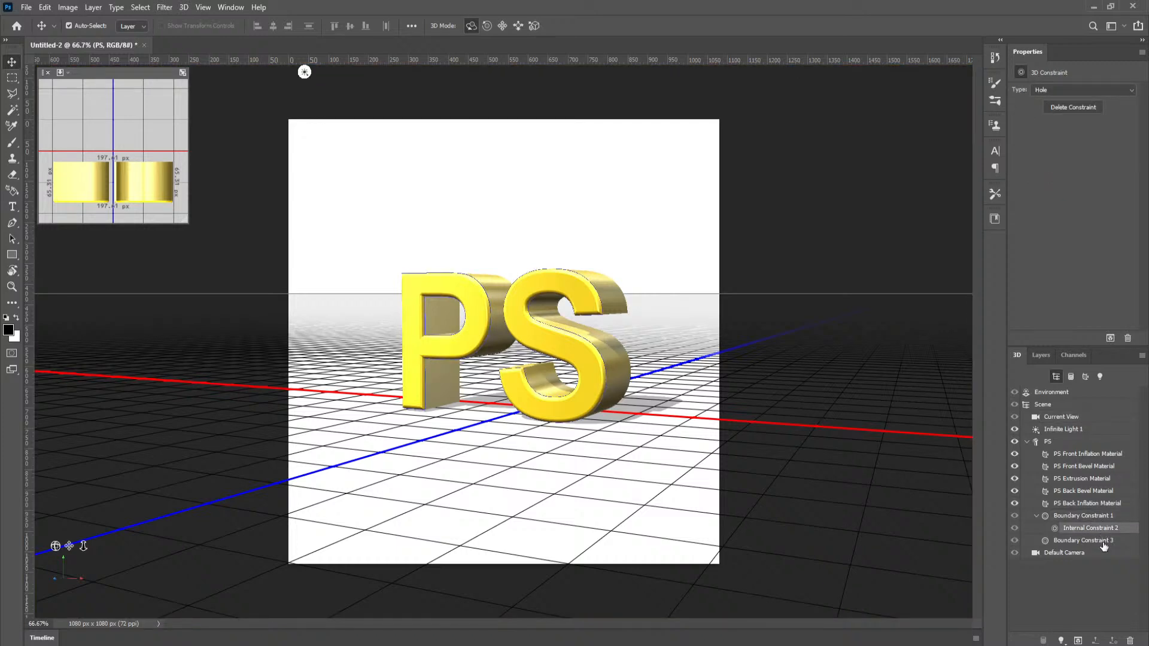
click(1103, 541)
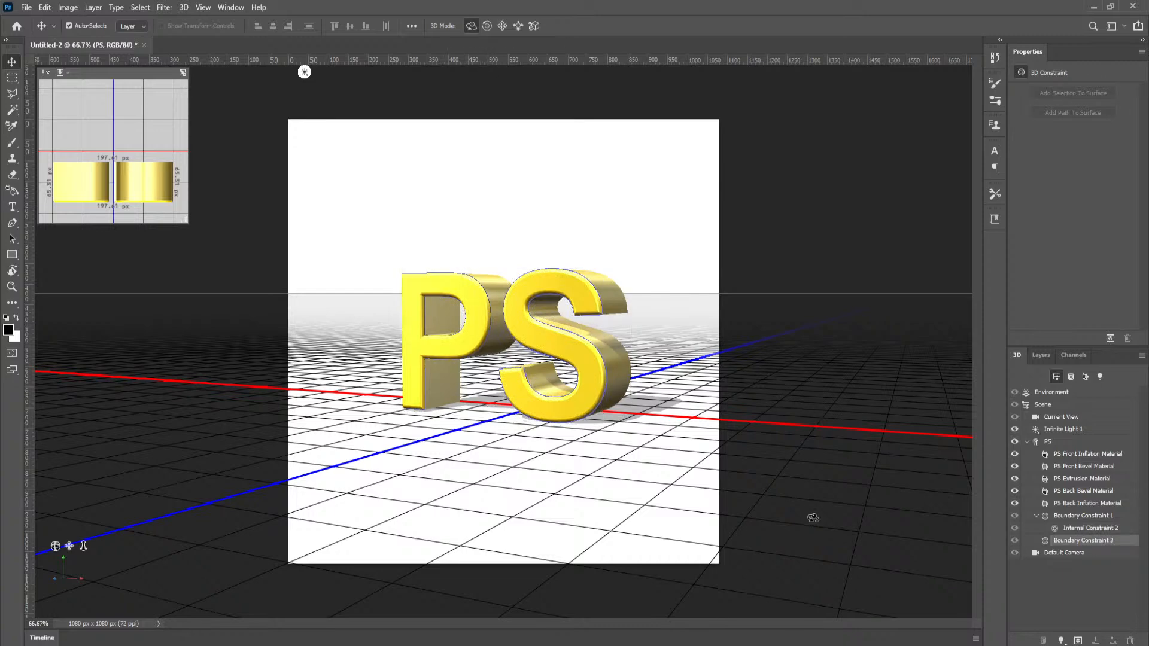
click(1035, 516)
Step: Reset the view to the Default Camera and orbit the current view slightly so the extruded sides of the PS letters show
click(1054, 541)
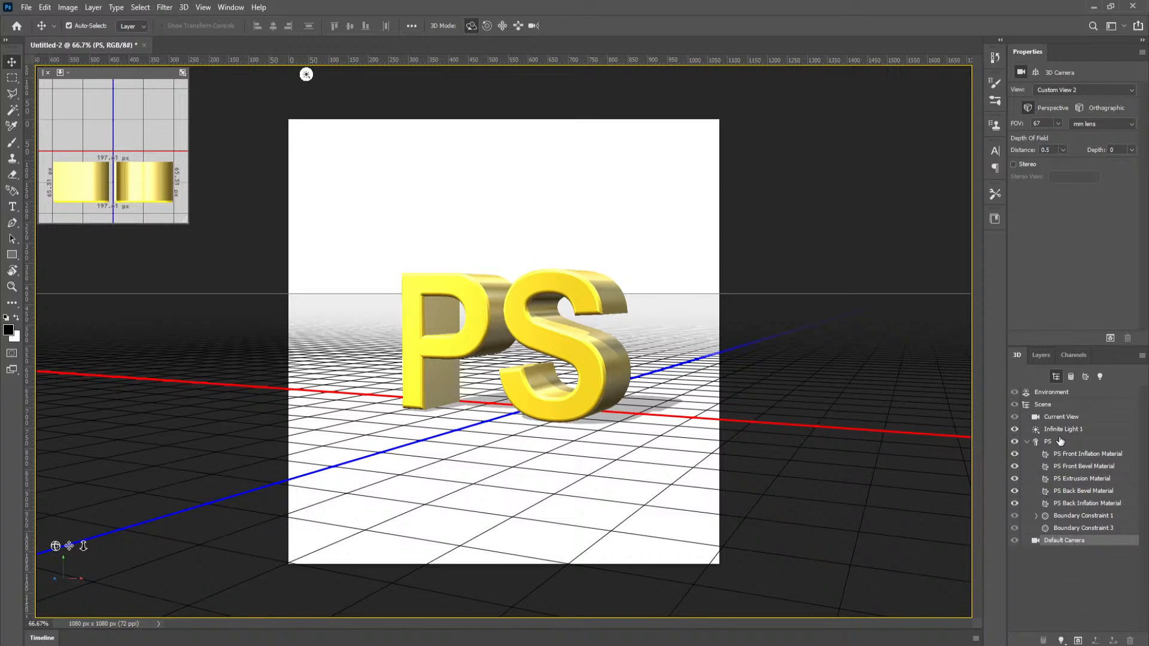
click(1062, 419)
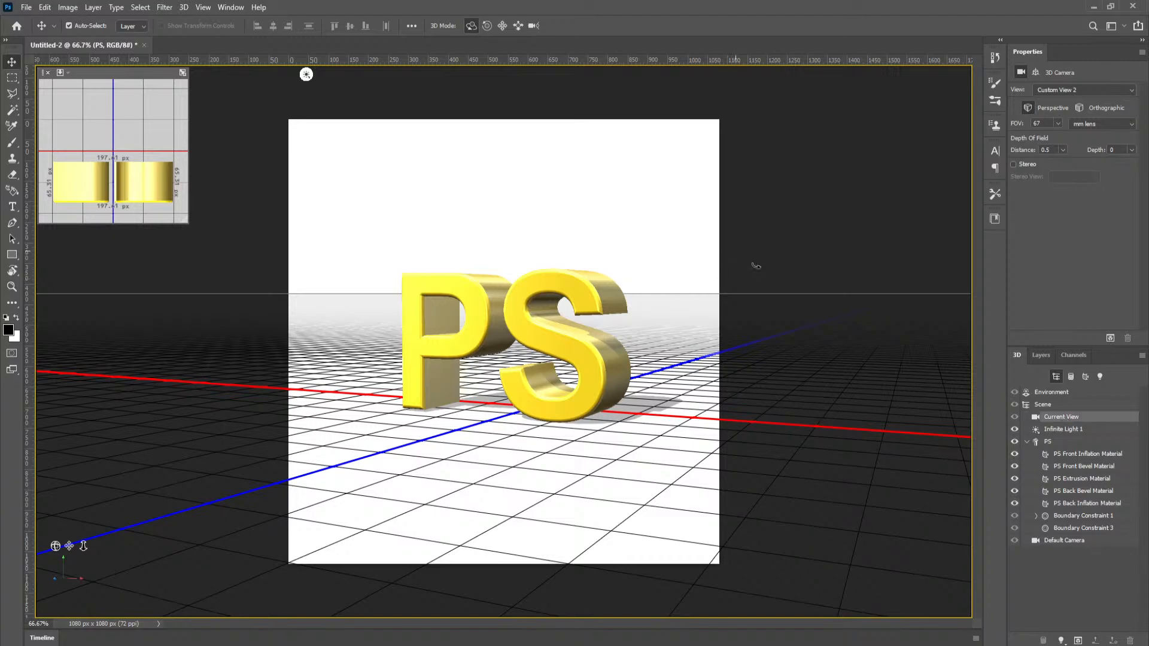
drag(738, 256, 800, 305)
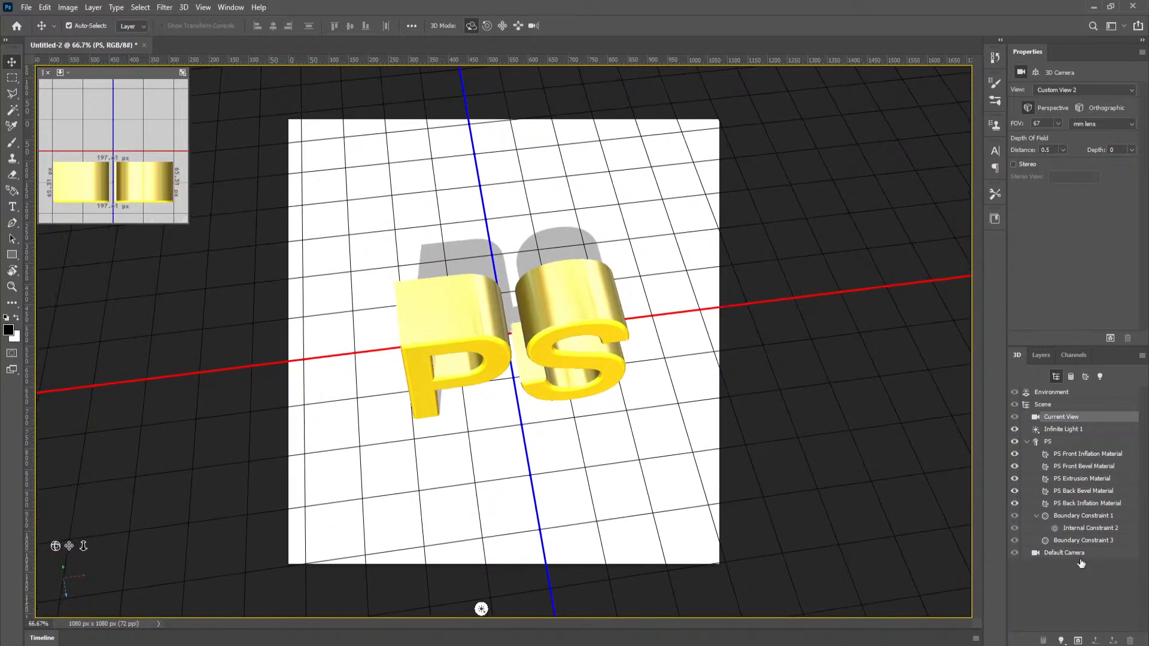
click(1079, 556)
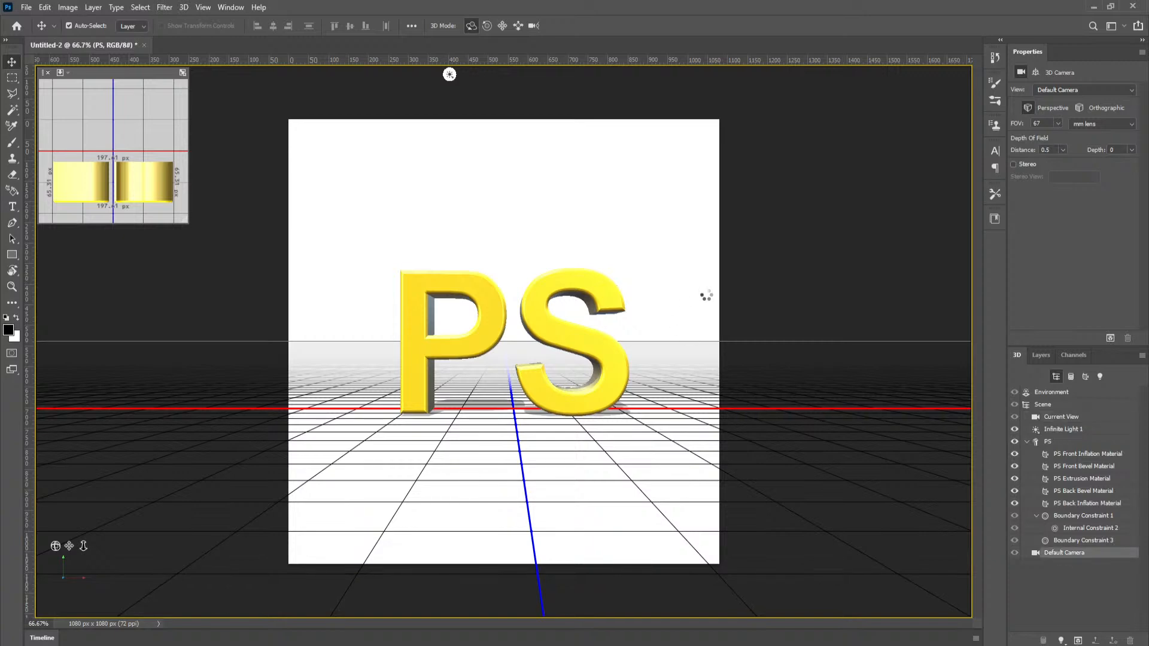
click(1036, 516)
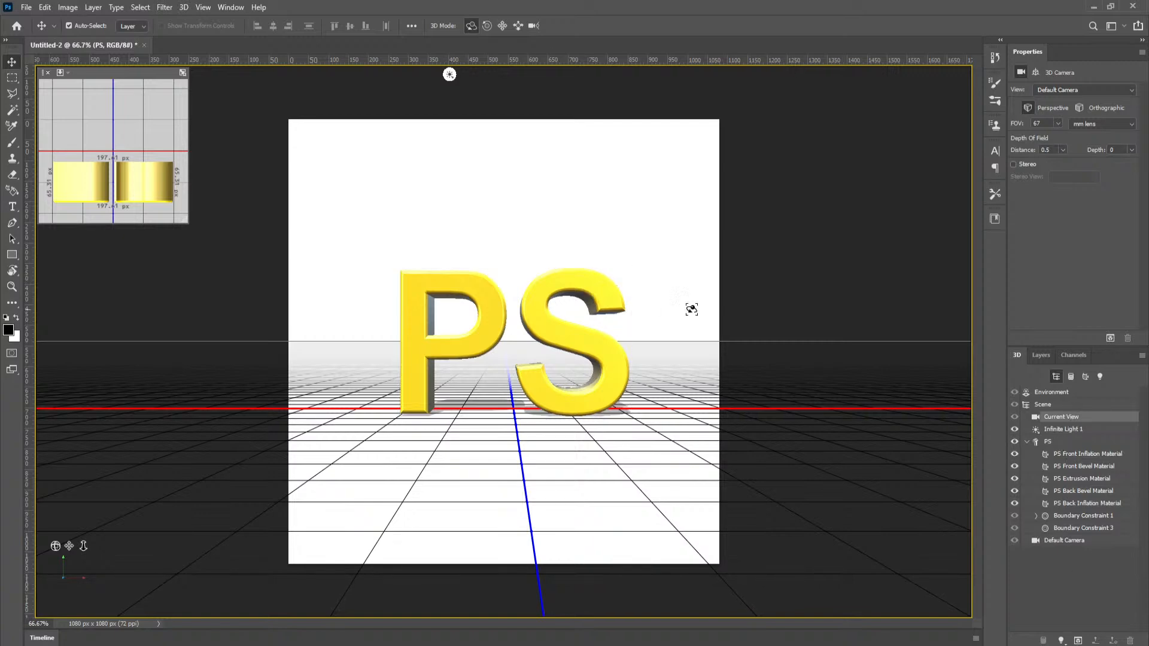
drag(770, 294, 746, 298)
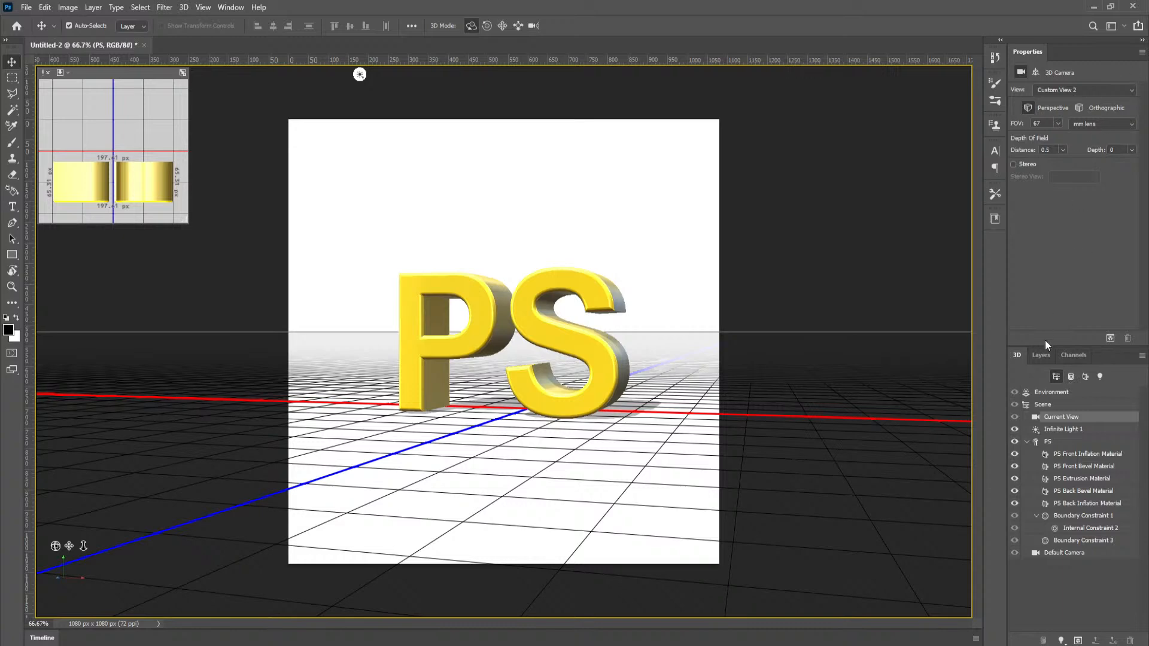
Step: Collapse the PS layer's texture list and add a new empty layer directly above the Background
click(1042, 355)
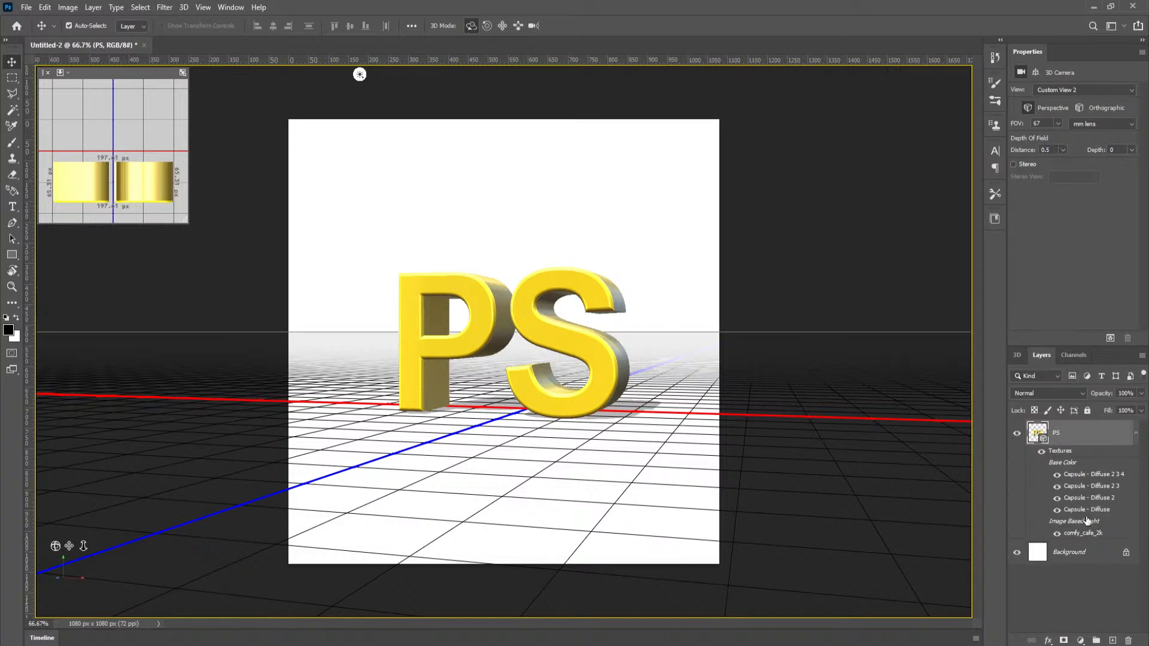
click(1136, 433)
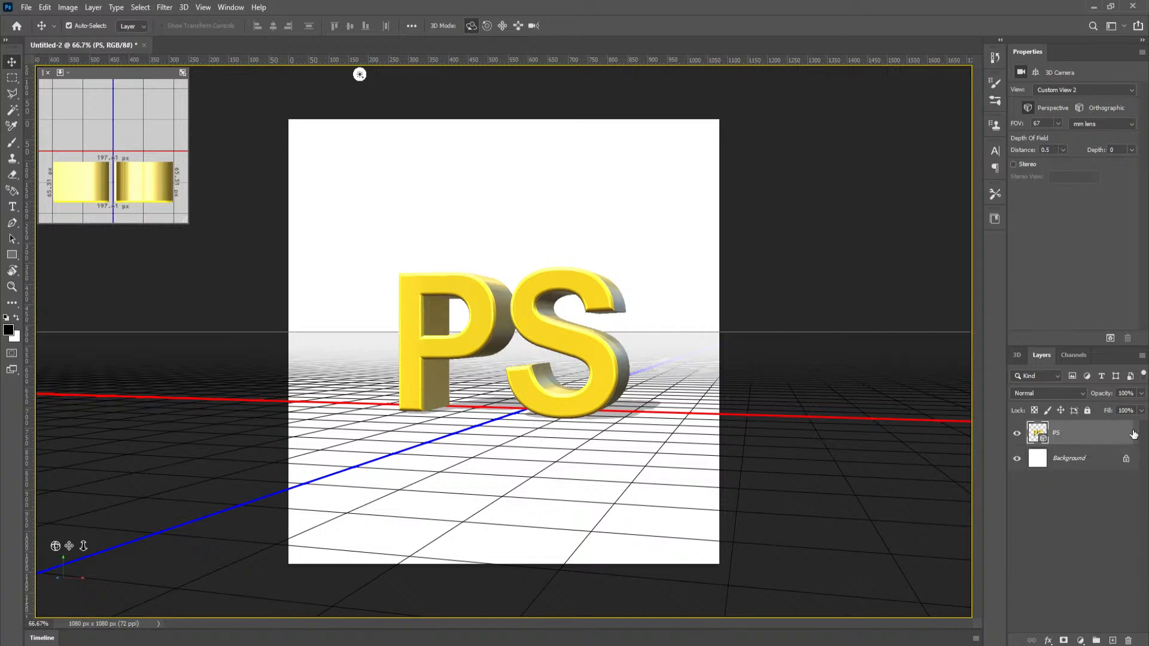
click(1085, 463)
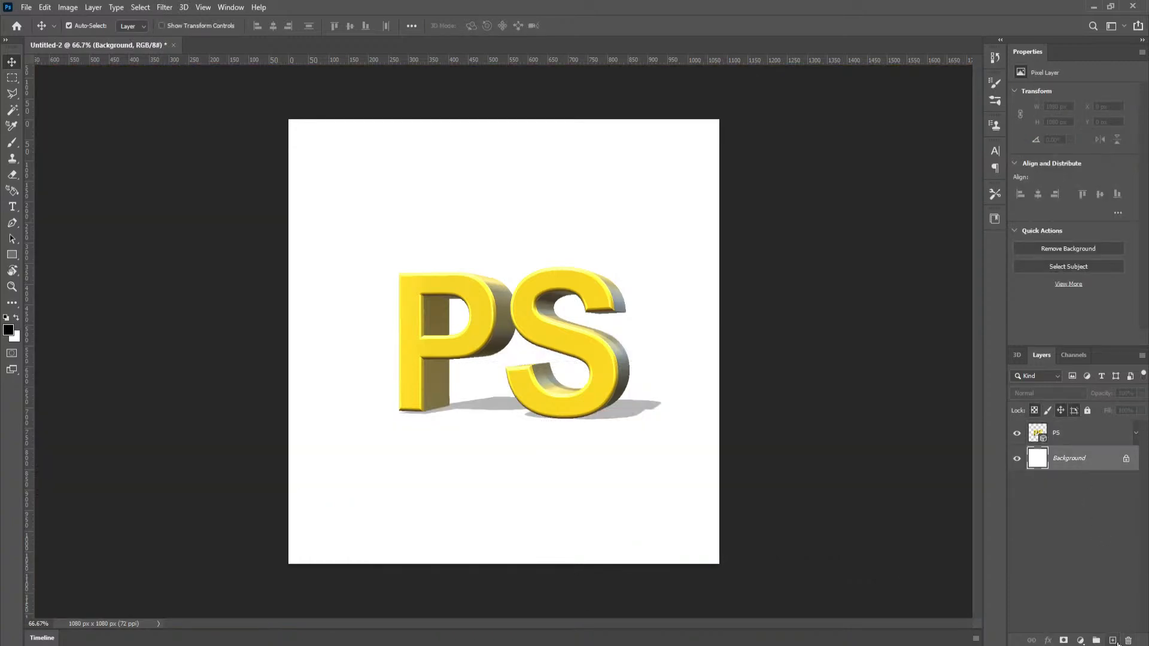
click(1112, 640)
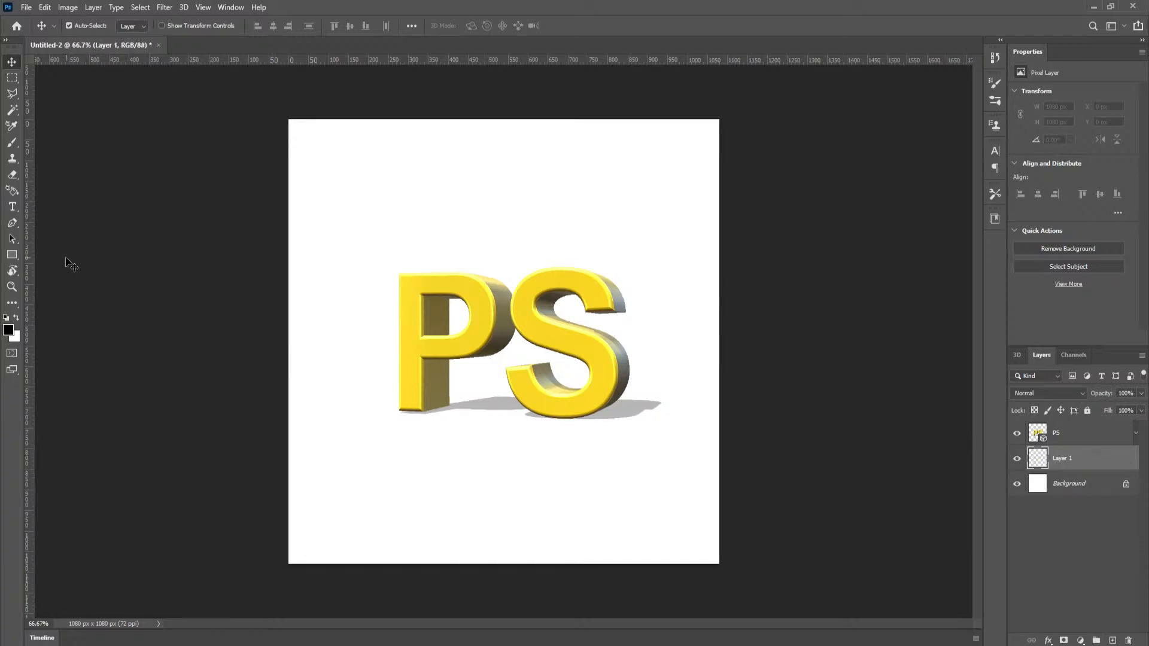
Step: Set the foreground color to light blue #55b4fe
click(12, 190)
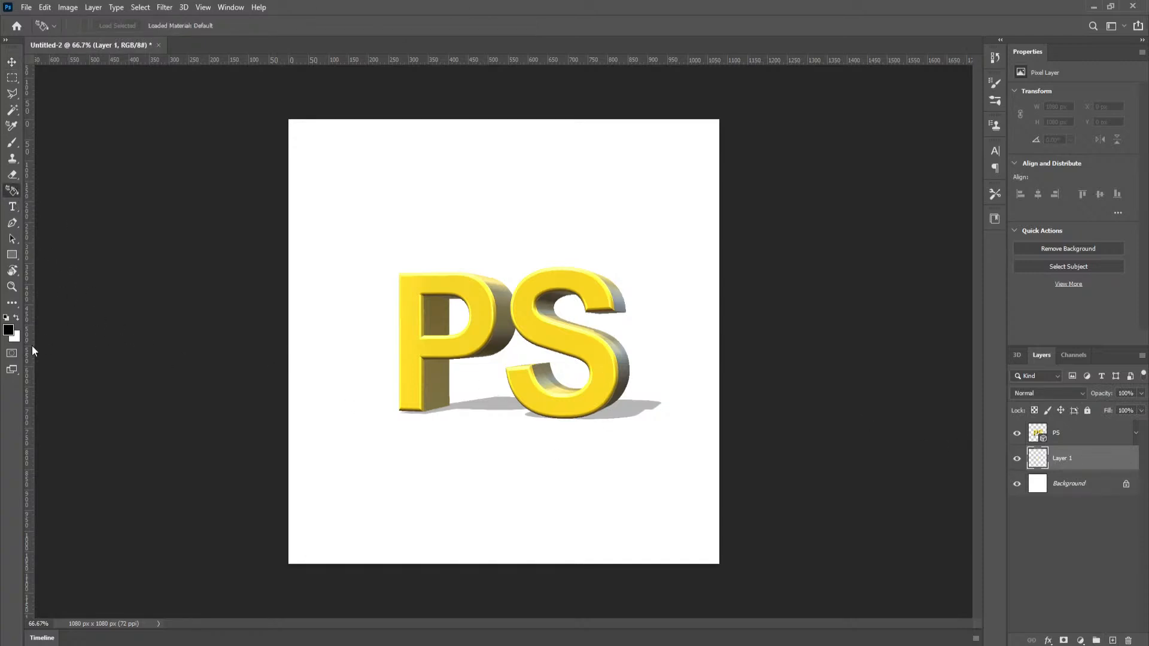
click(9, 329)
drag(698, 268, 698, 274)
click(648, 207)
drag(648, 208, 627, 207)
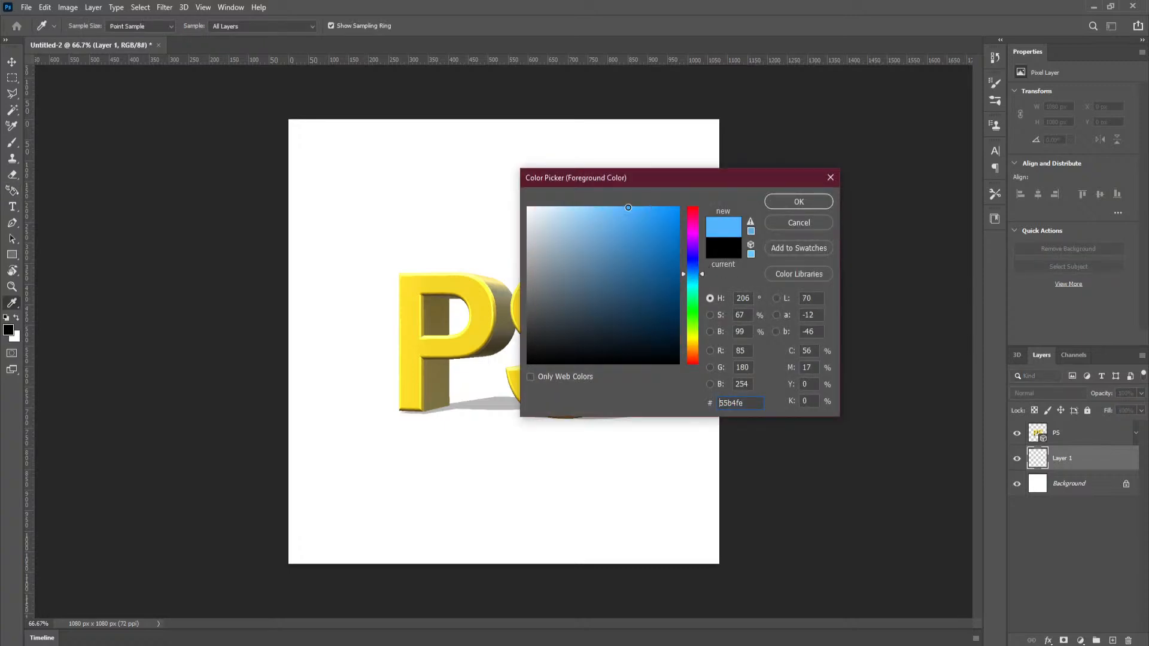
click(778, 206)
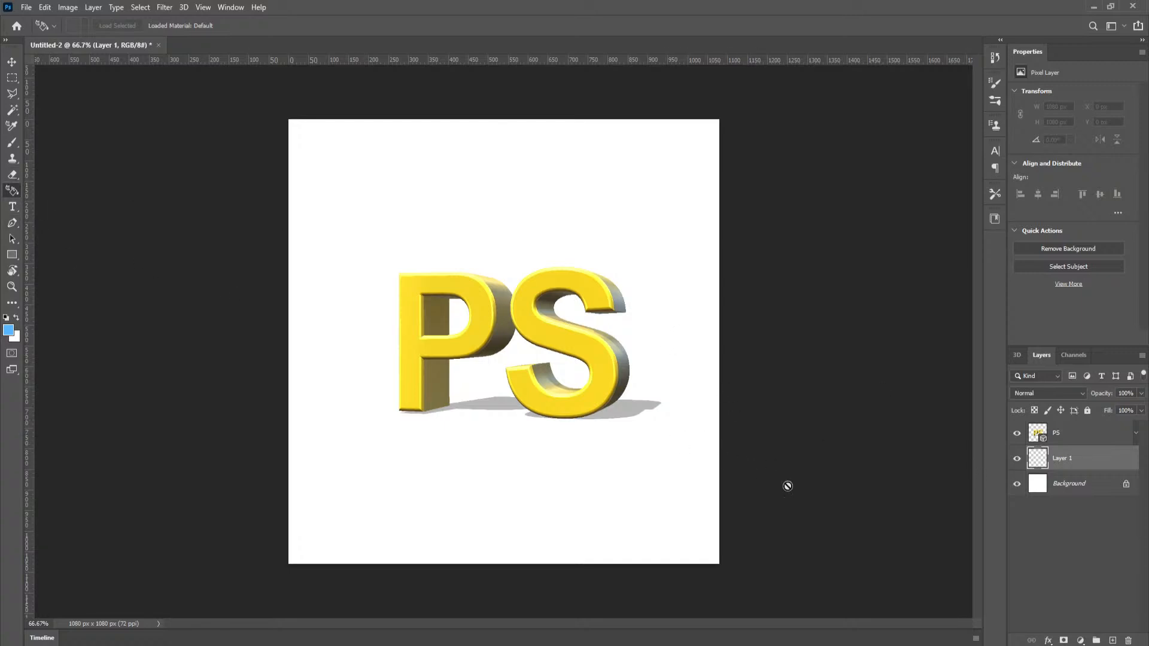
Step: Switch to the workspace that offers the Paint Bucket tool and fill Layer 1 with the light blue foreground color
click(1074, 481)
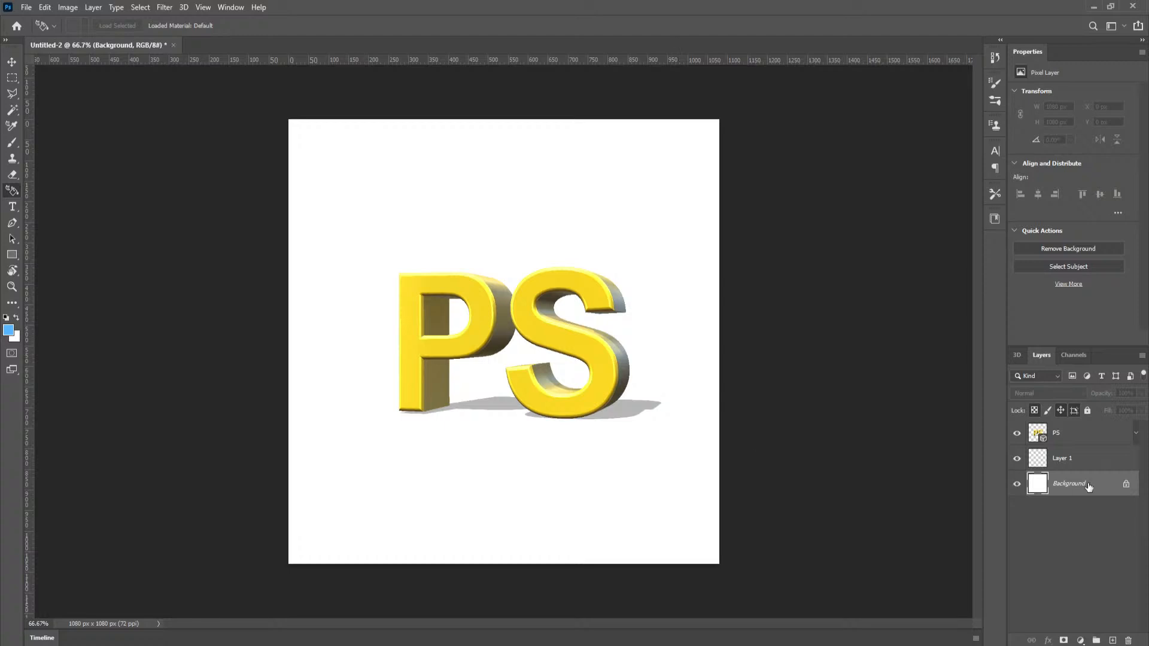
click(1077, 466)
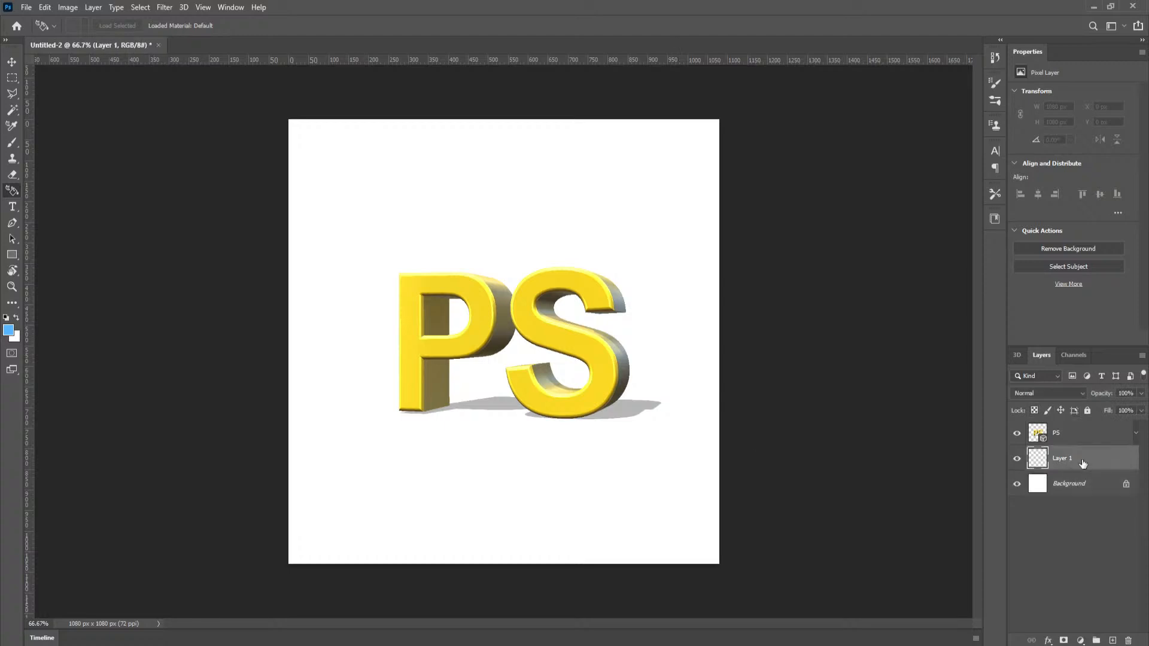
click(1124, 26)
click(1105, 34)
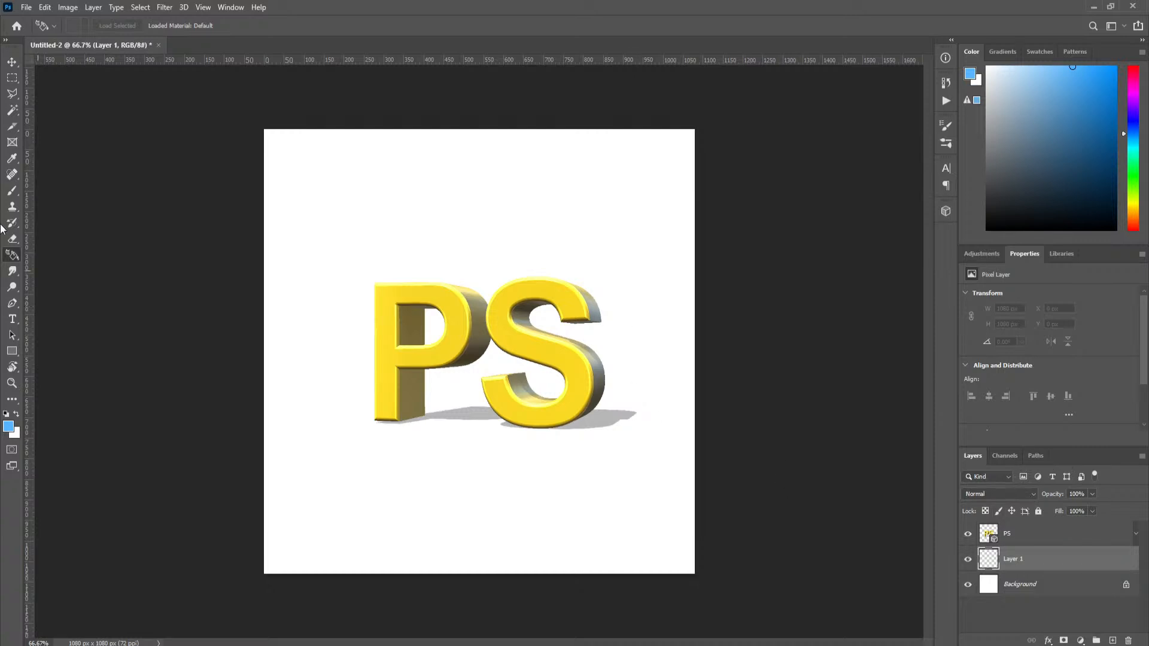
right_click(9, 257)
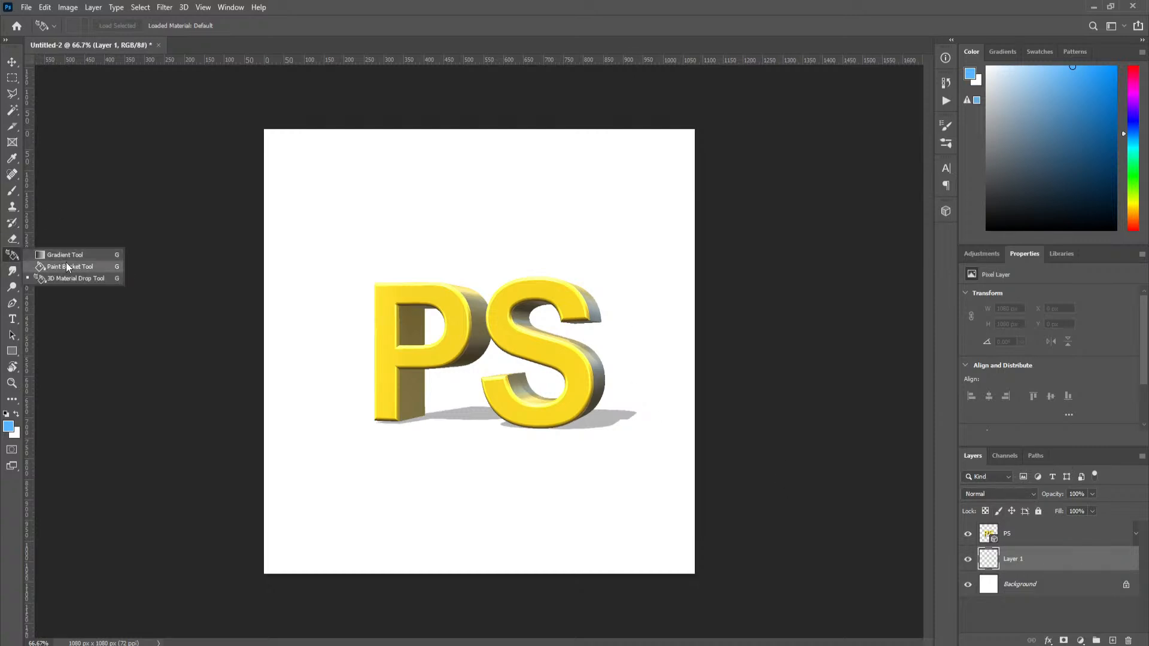
click(77, 269)
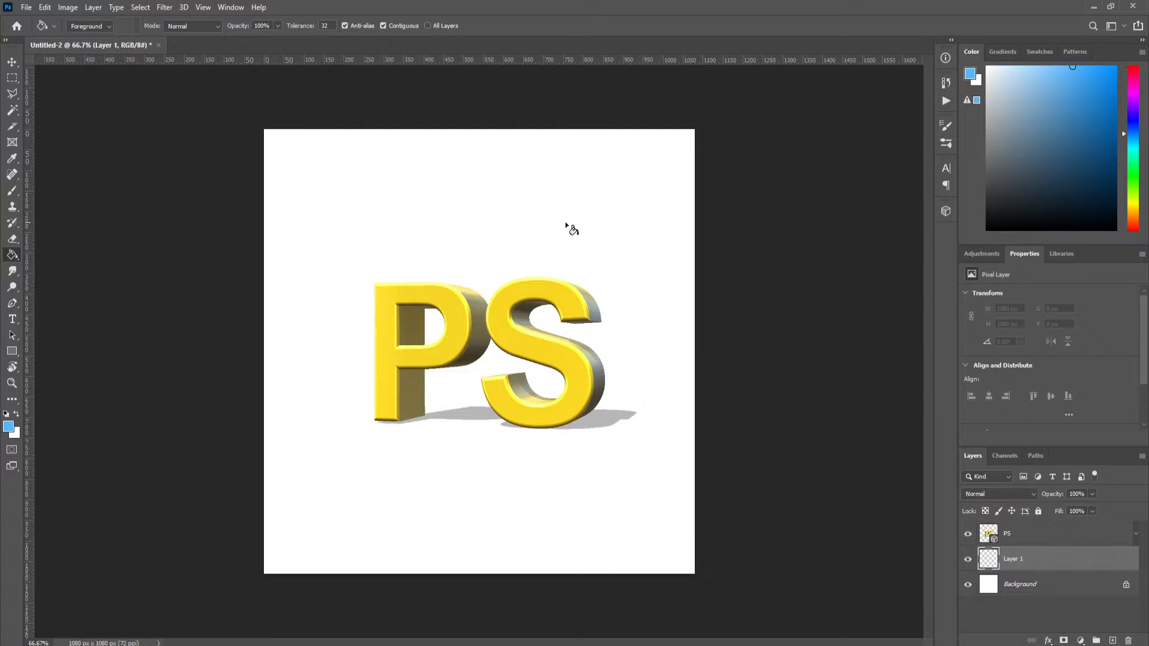
right_click(15, 253)
click(101, 271)
click(645, 218)
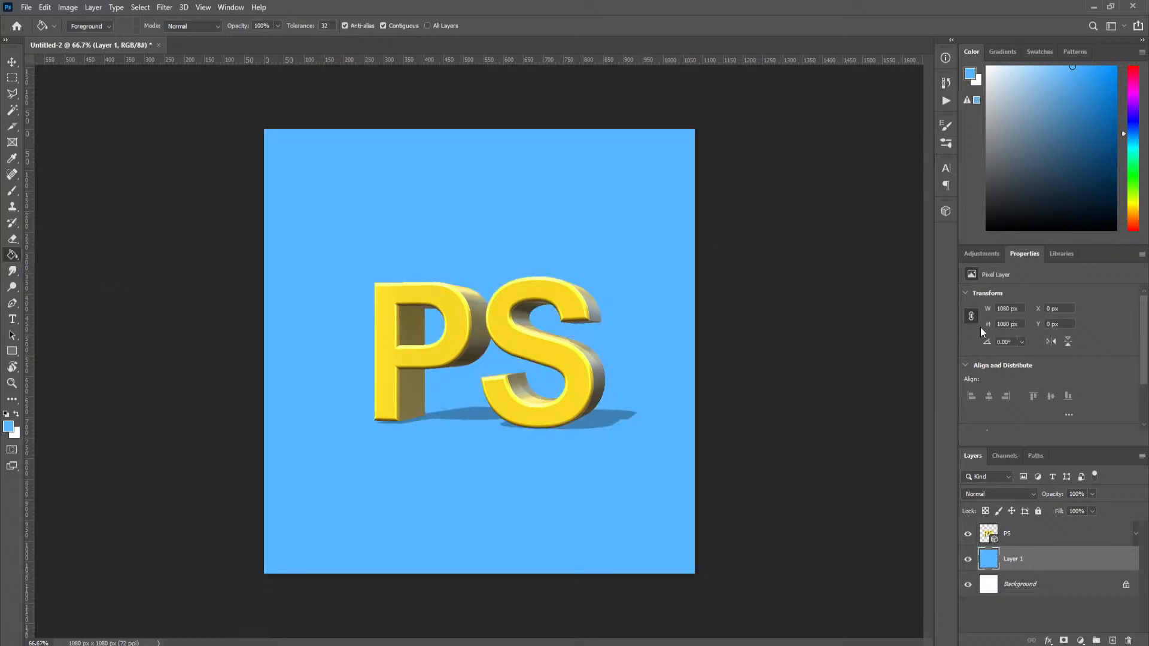
Step: Return to the 3D workspace and display the 3D scene contents of the PS layer
click(1122, 26)
click(1101, 68)
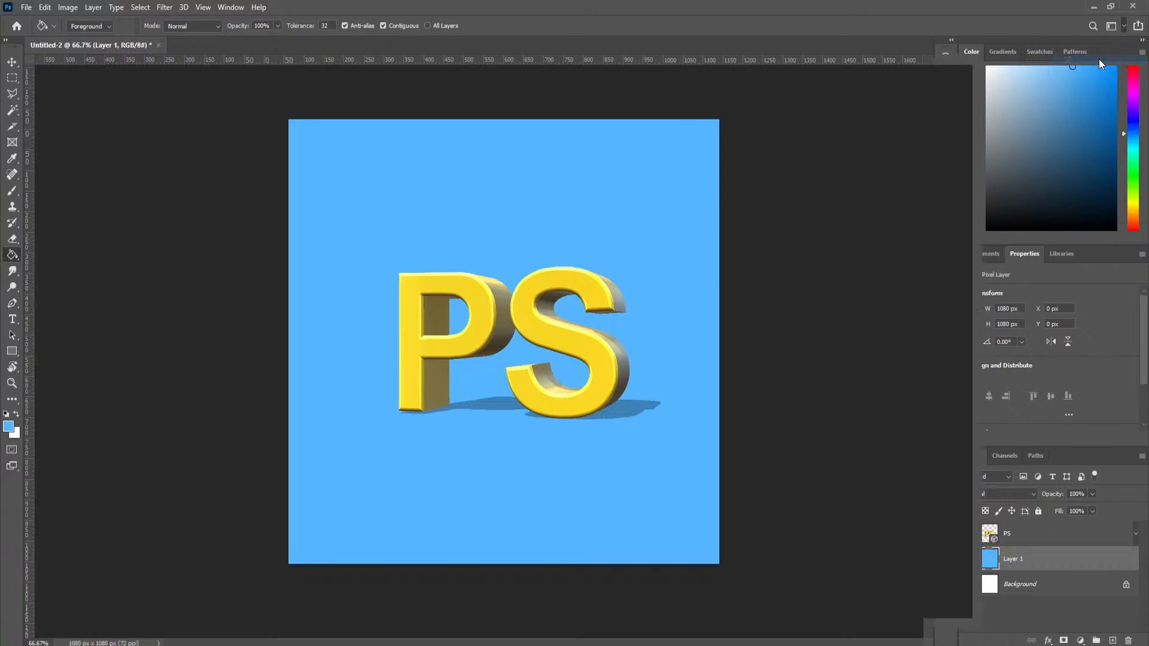
click(1017, 355)
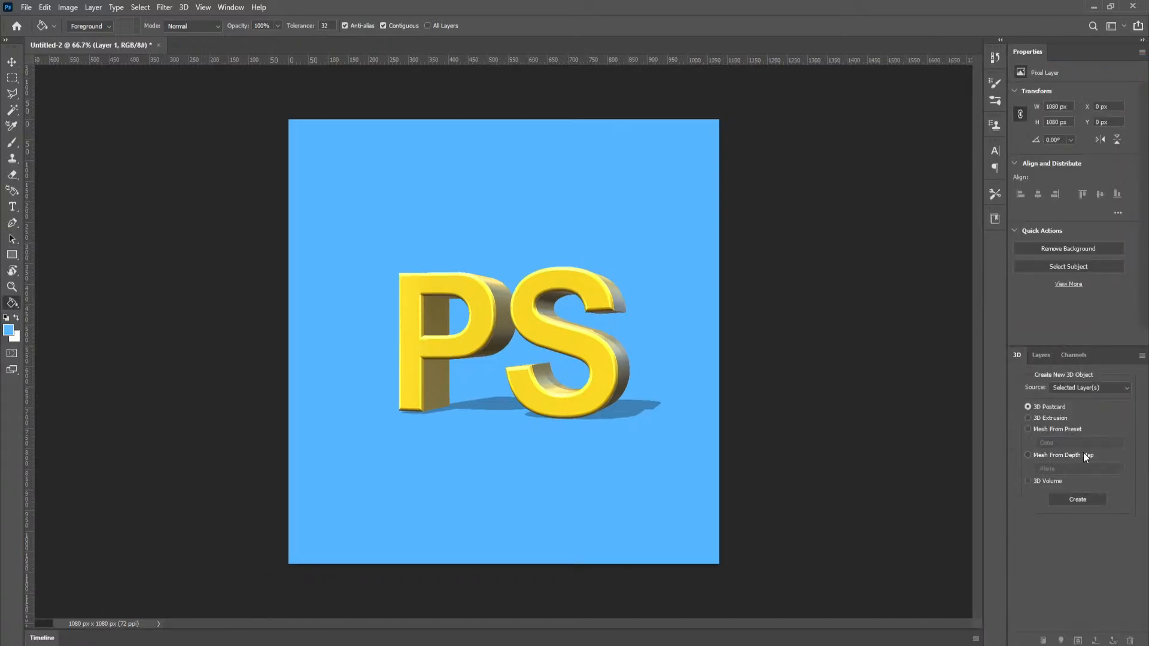
click(1041, 355)
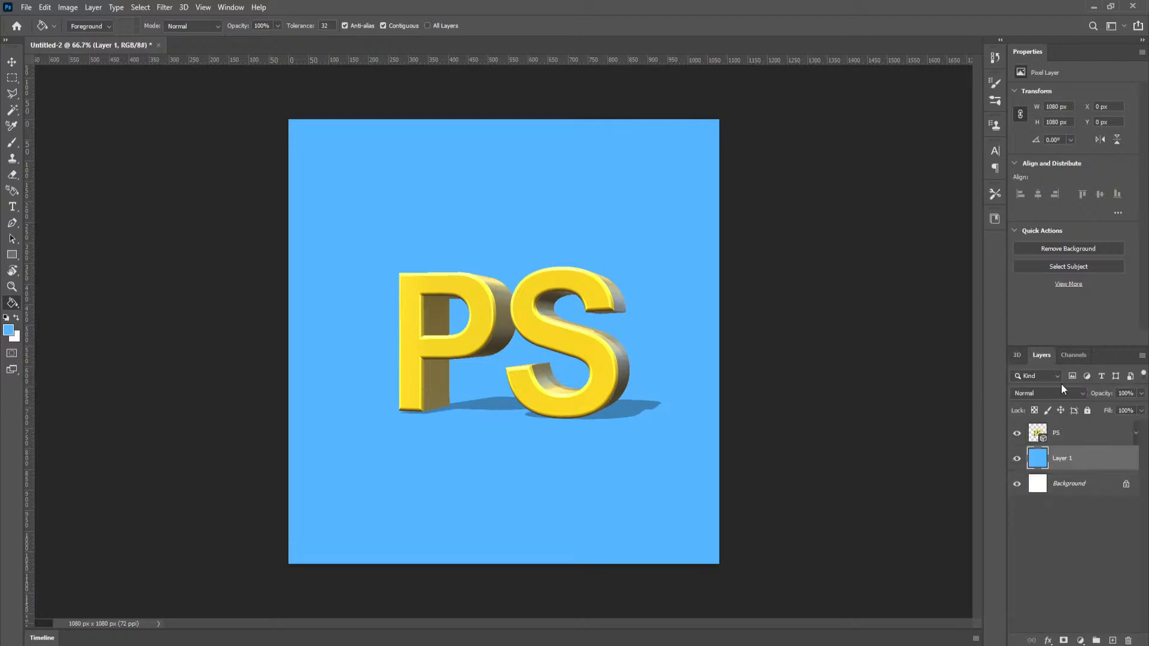
click(1095, 435)
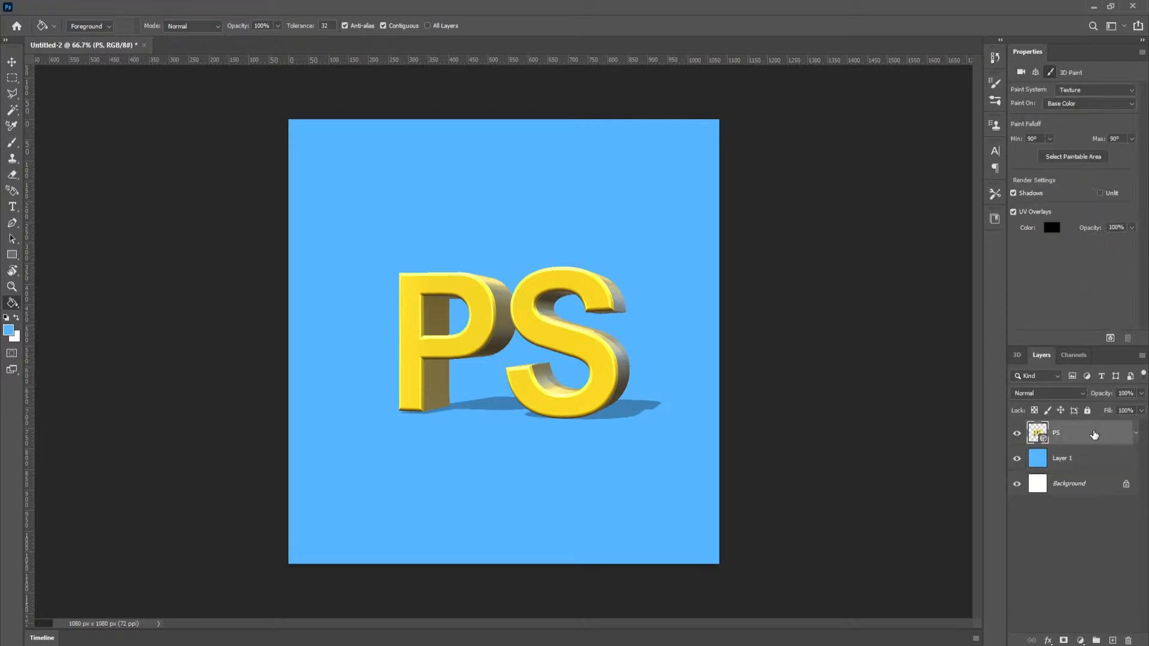
click(1017, 355)
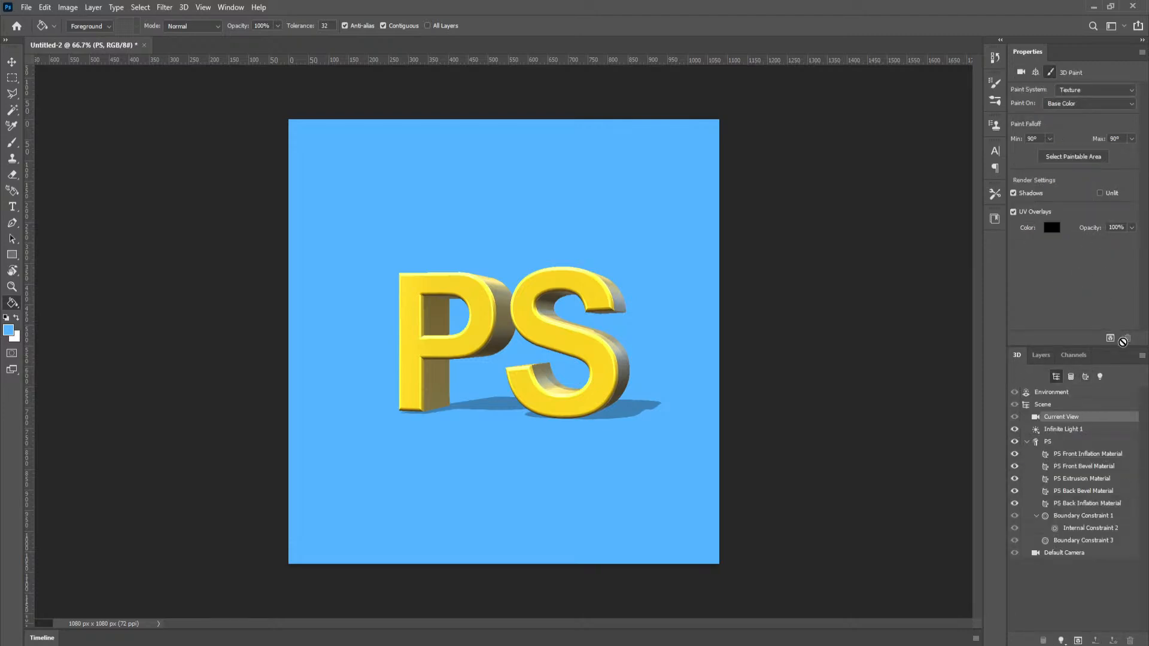
Step: Review the Infinite Light 1 and PS mesh properties, and render the PS 3D layer from the current view
click(1068, 430)
click(1063, 443)
click(1064, 430)
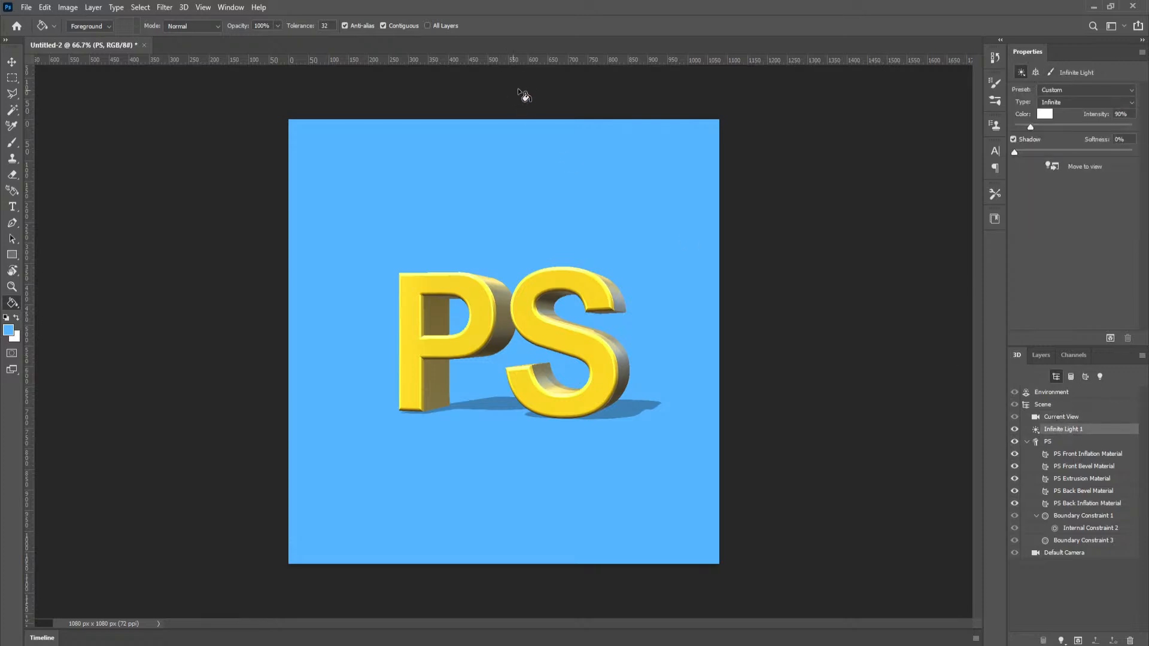
click(1048, 446)
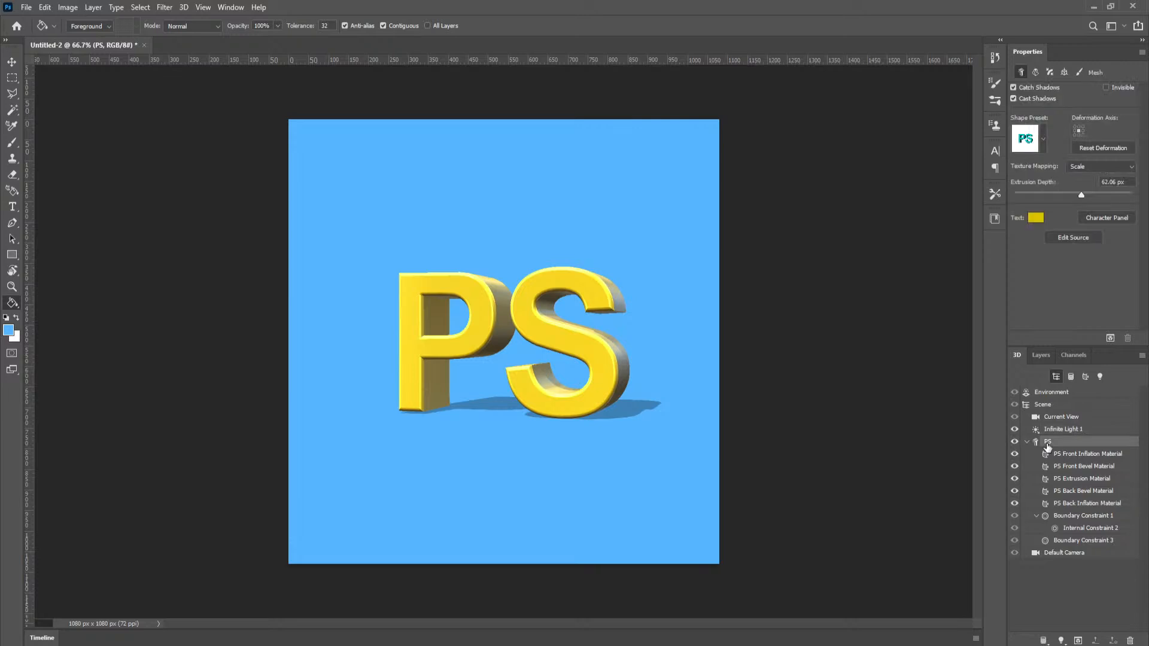
click(1073, 419)
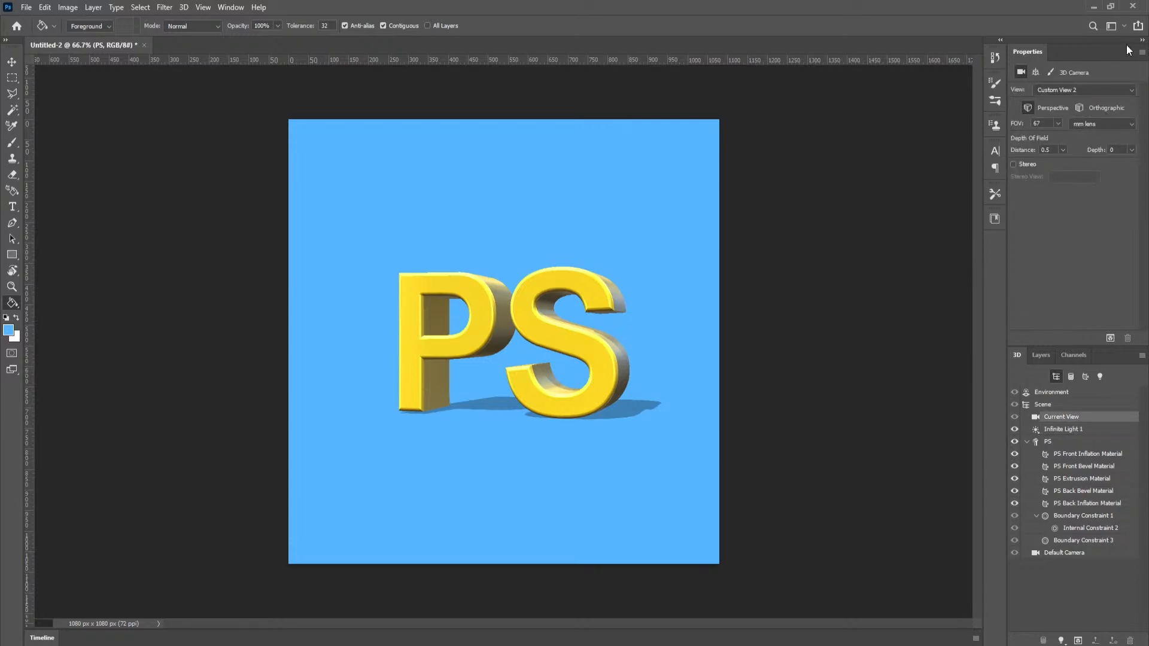
click(1108, 340)
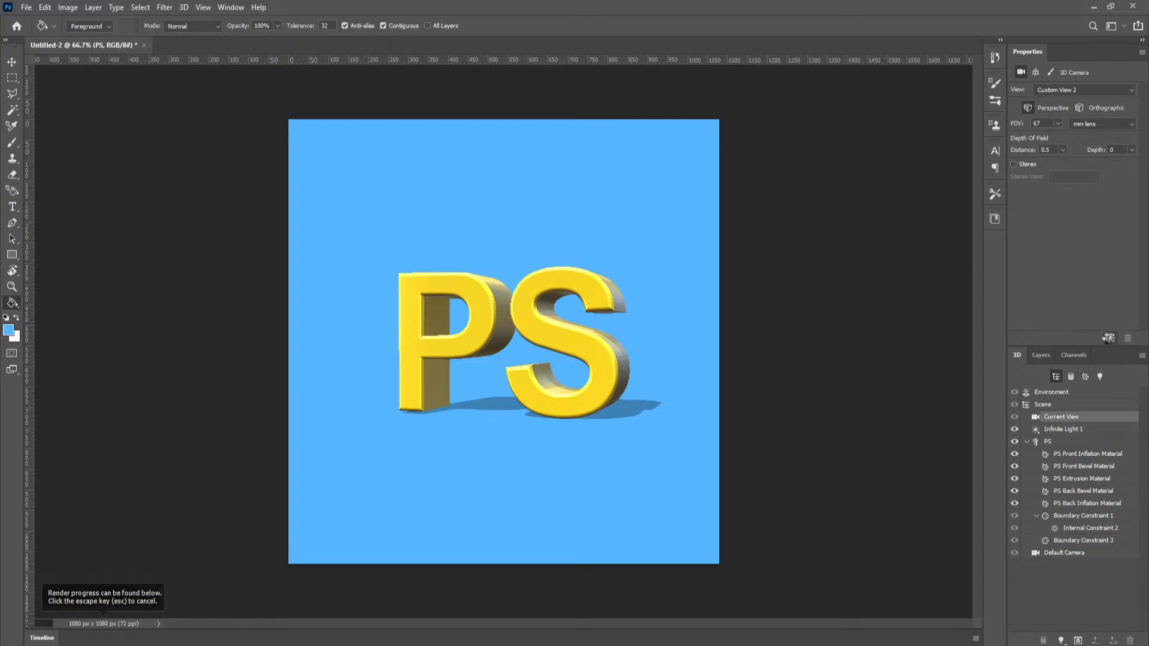
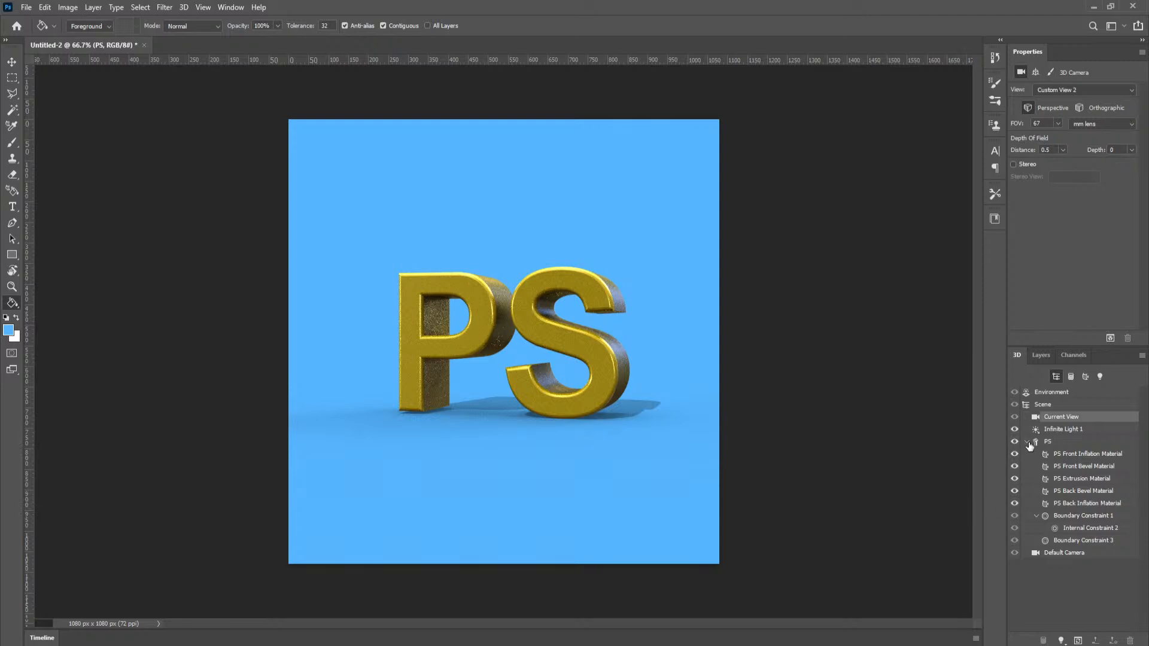
Step: Open the 3D preferences to examine the VRAM and ray tracer settings
click(48, 9)
mouse_move(140, 525)
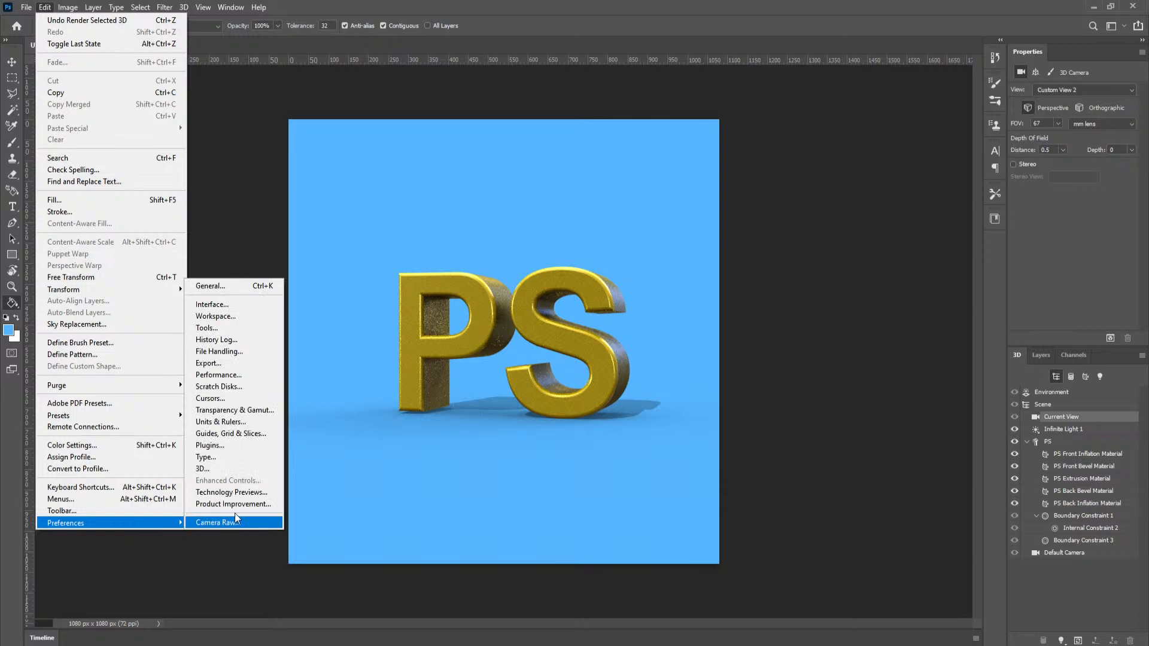
click(225, 470)
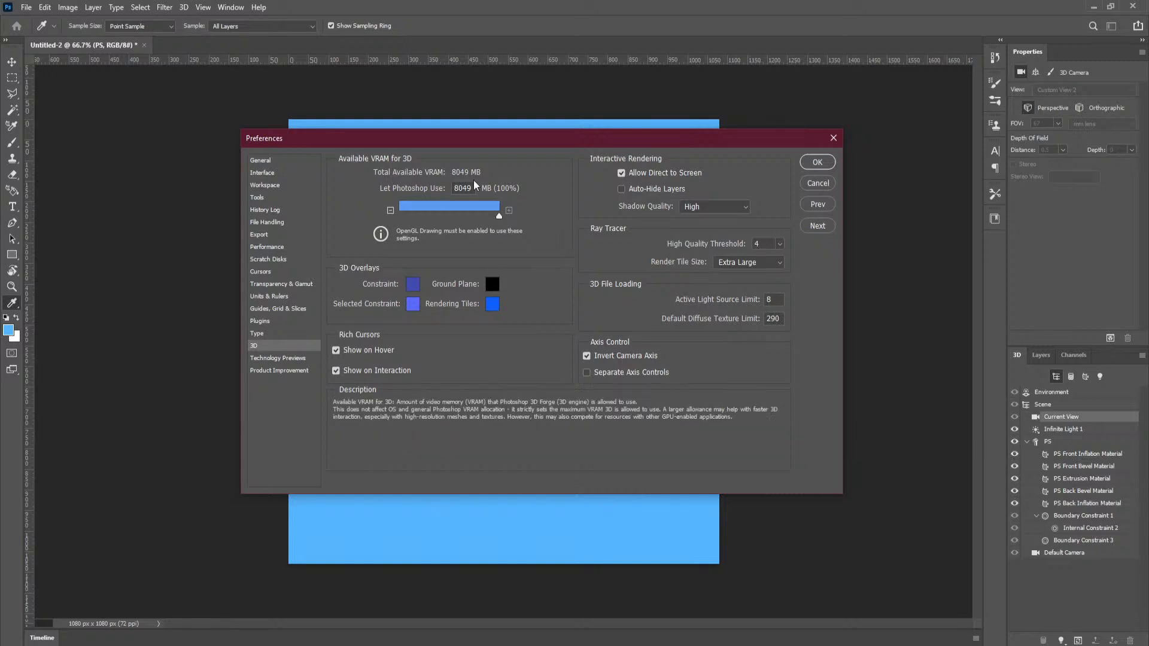
Step: Check the ray tracer's High Quality Threshold slider and close the 3D preferences with the settings accepted
click(780, 245)
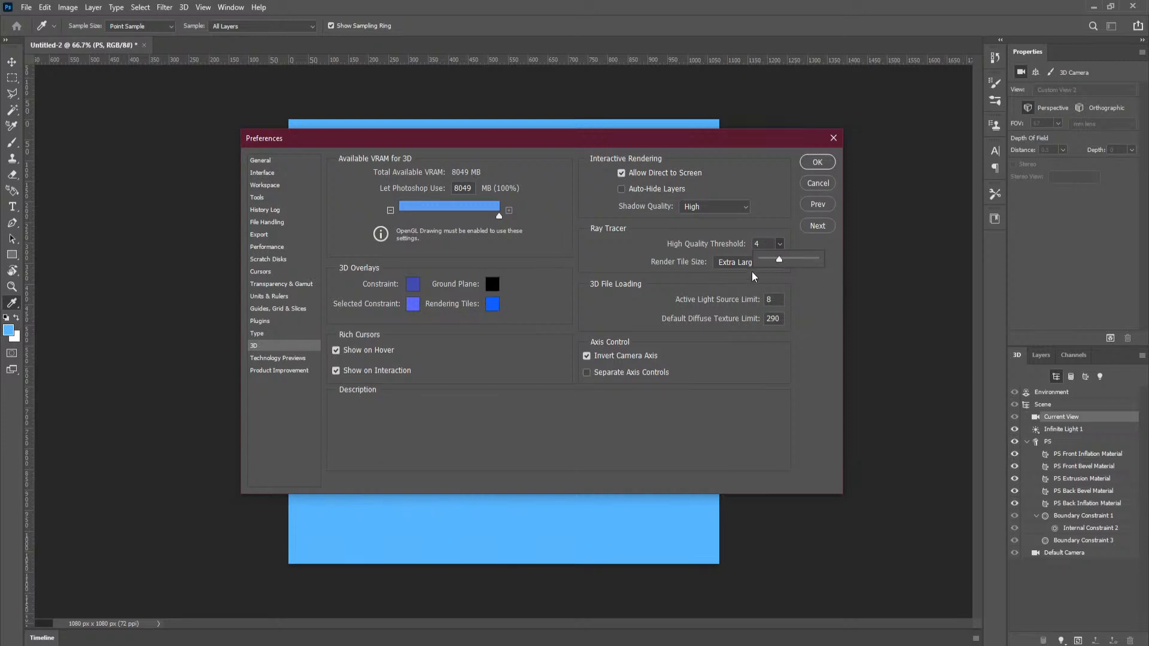
click(746, 232)
click(821, 166)
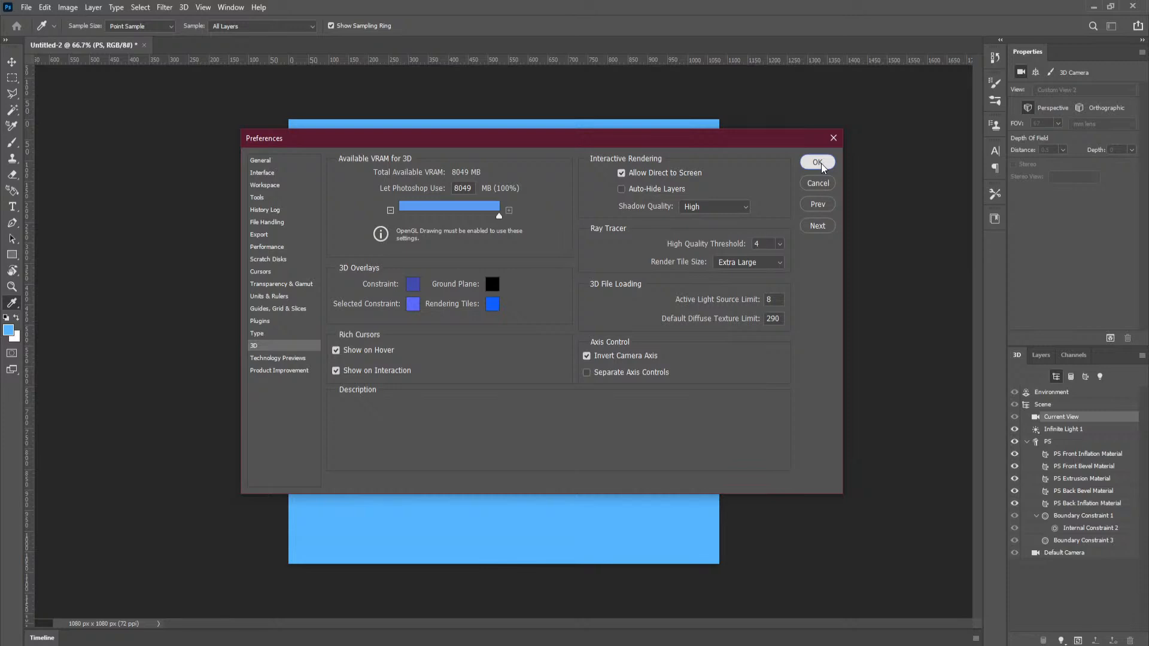
click(821, 166)
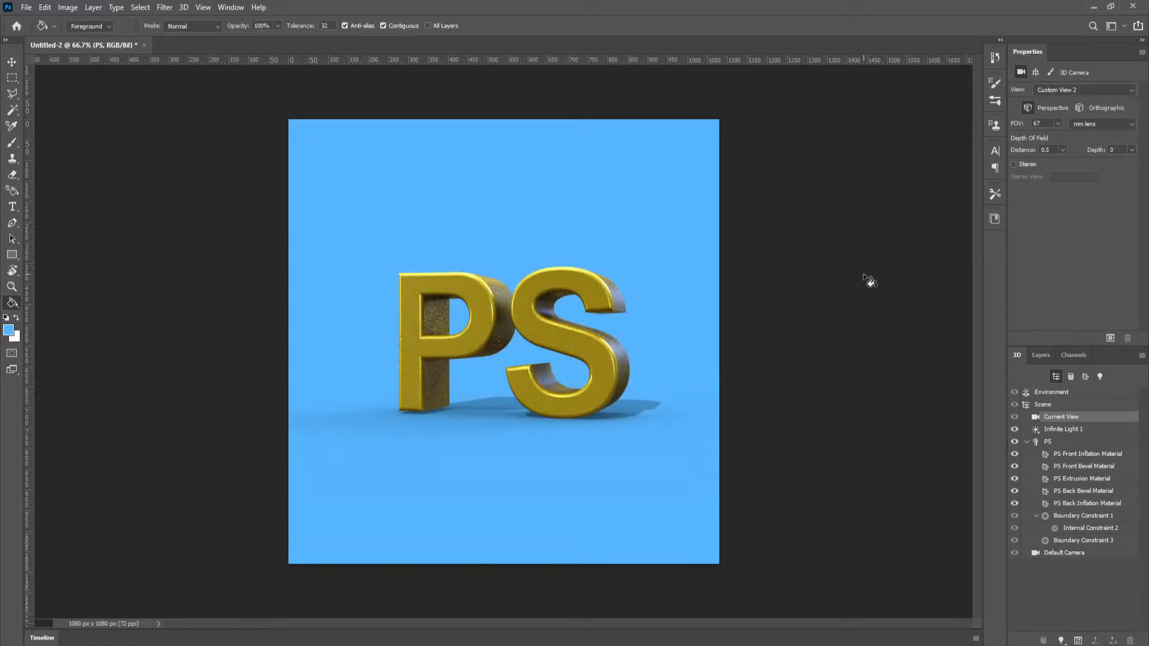
Step: Review the Infinite Light 1 and Environment properties, and switch to the Essentials V 2 workspace from the layer list
click(1070, 433)
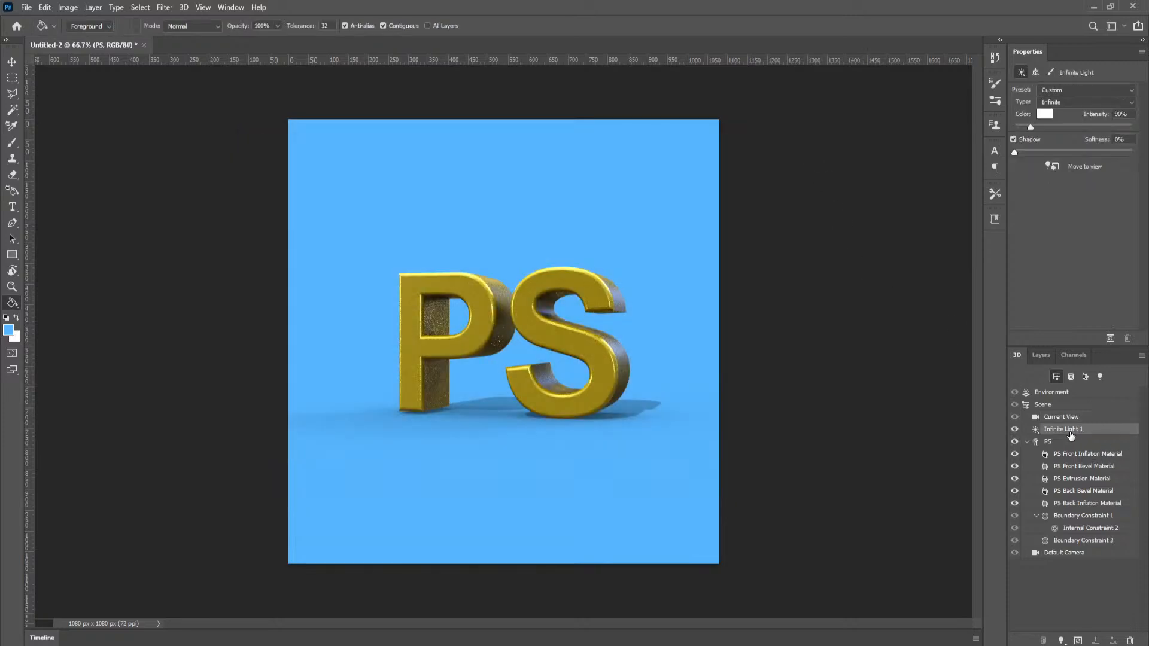
click(1060, 393)
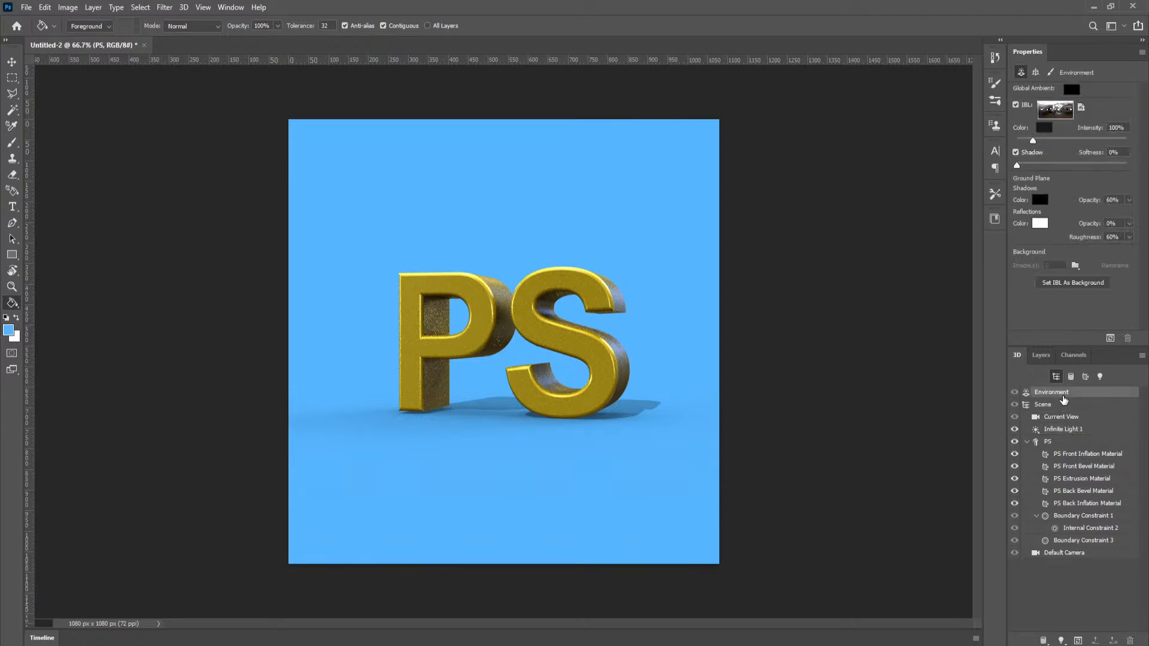
click(1040, 355)
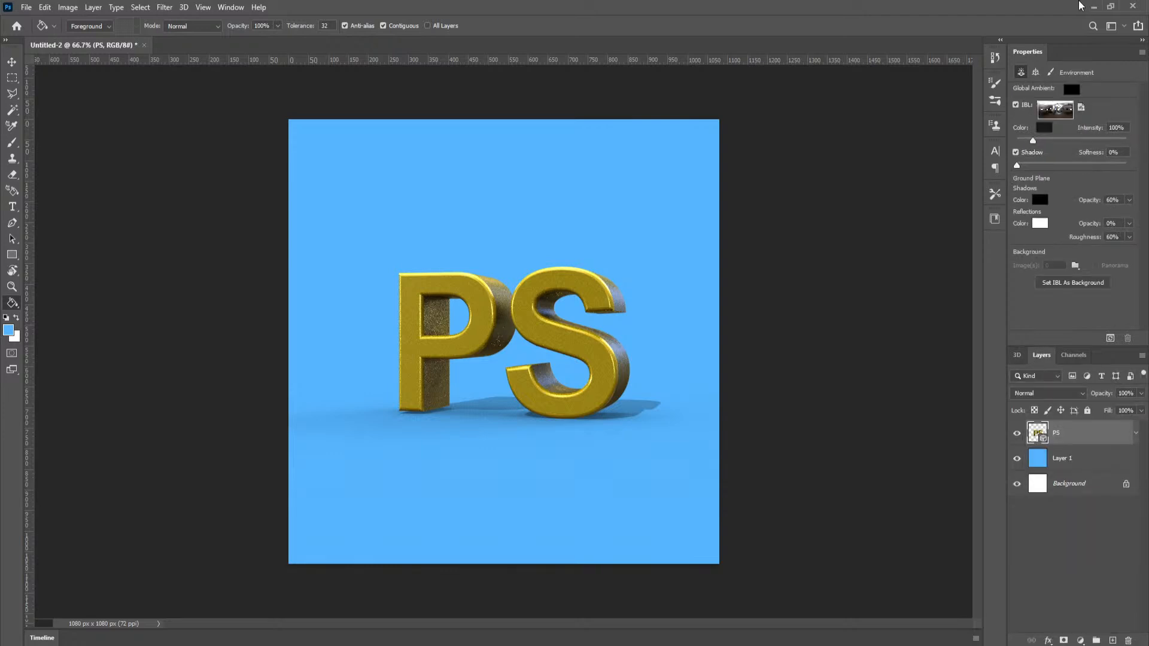
click(1124, 26)
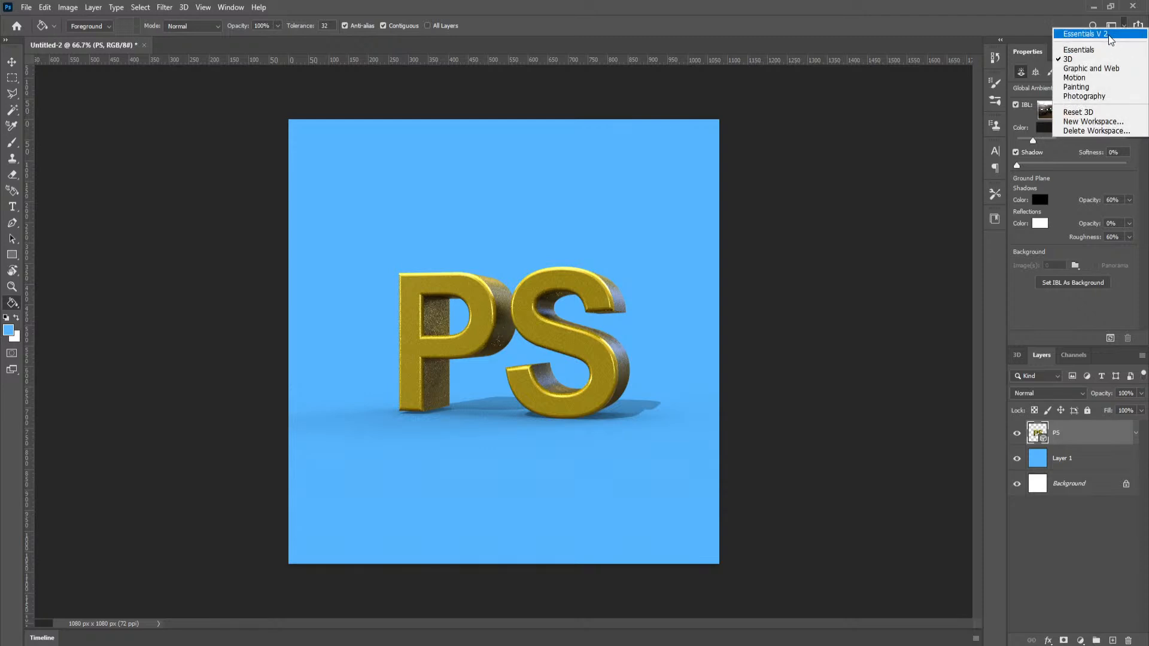
click(1108, 34)
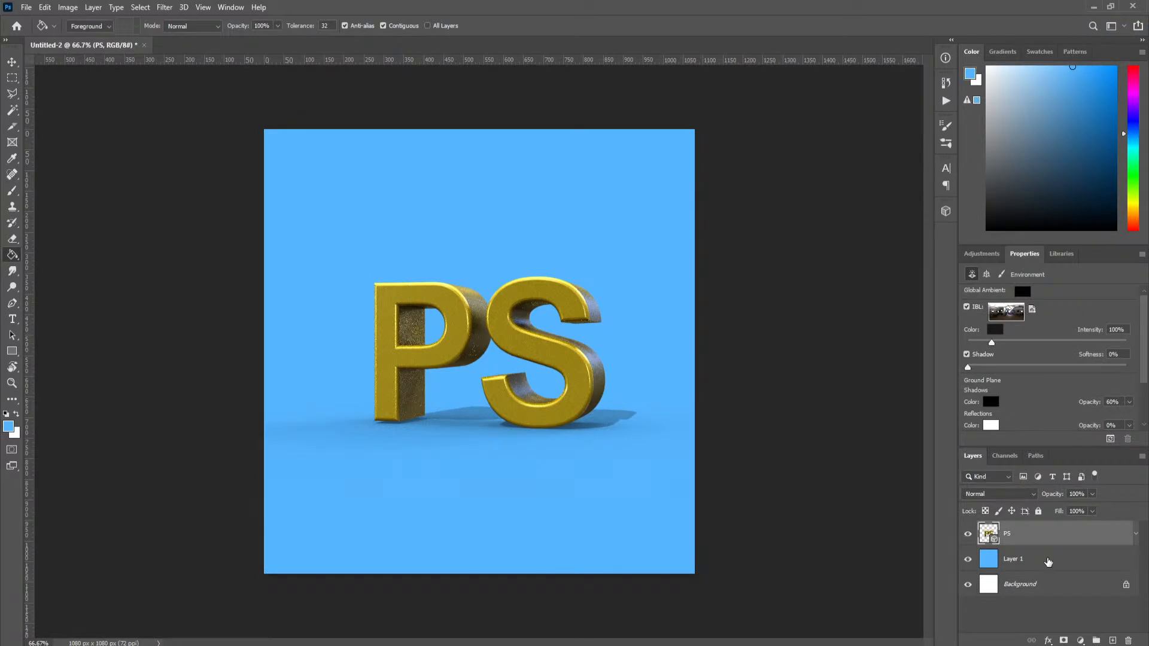
Step: Convert Layer 1 into a 3D postcard mesh and accept switching to the 3D workspace
click(1047, 561)
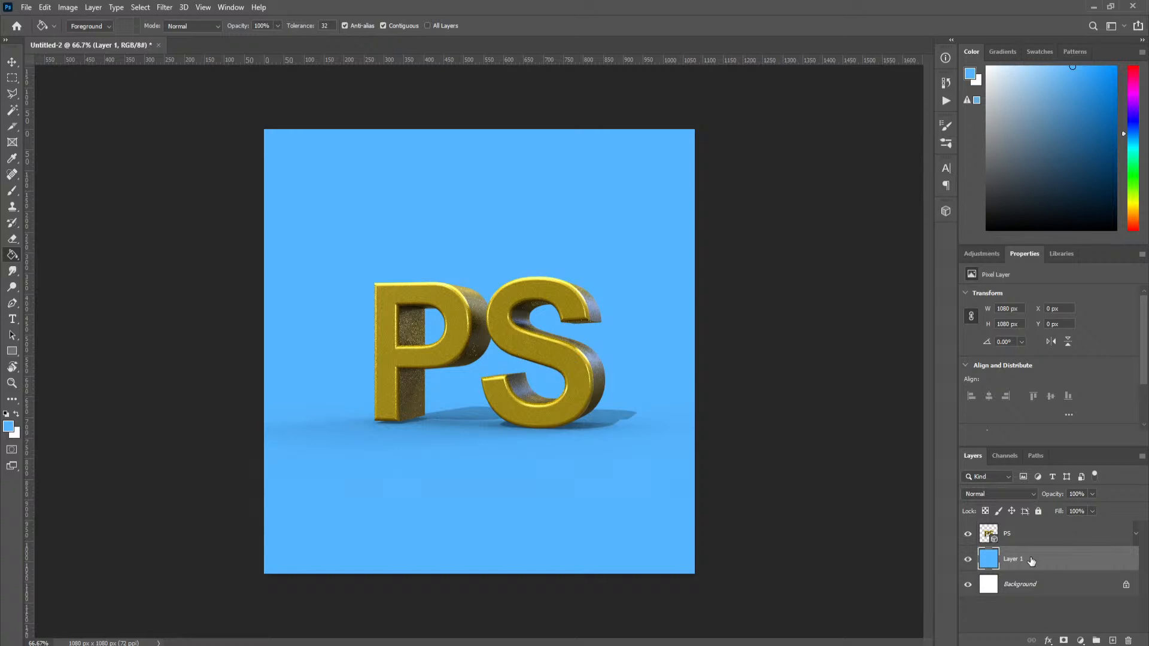
click(182, 7)
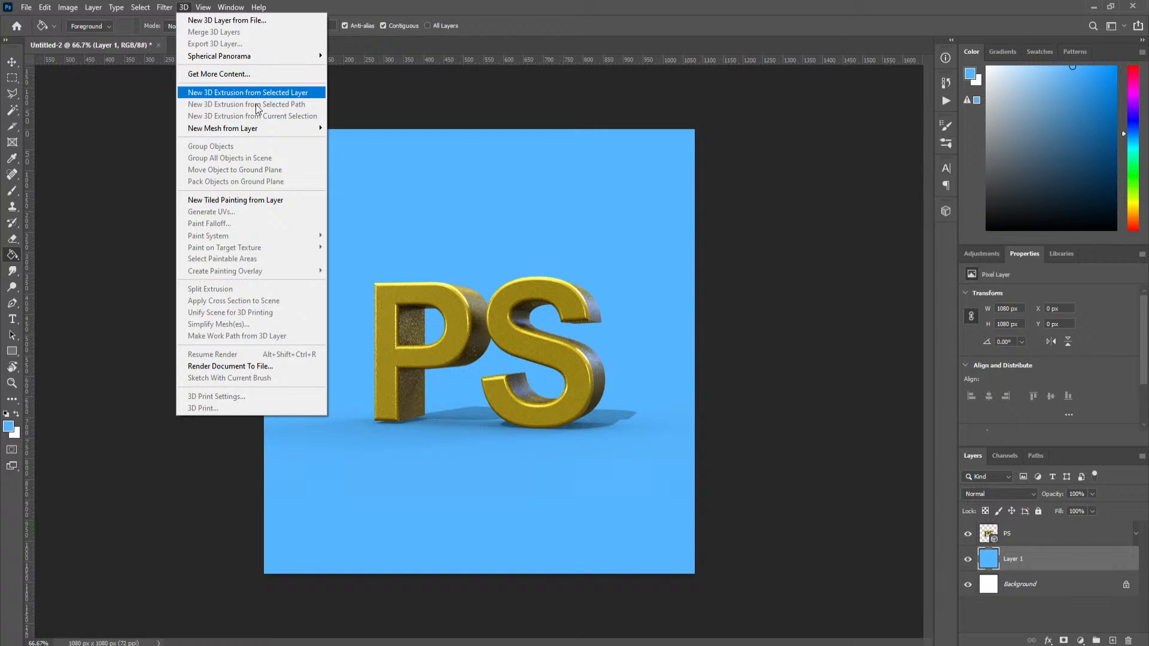
mouse_move(270, 133)
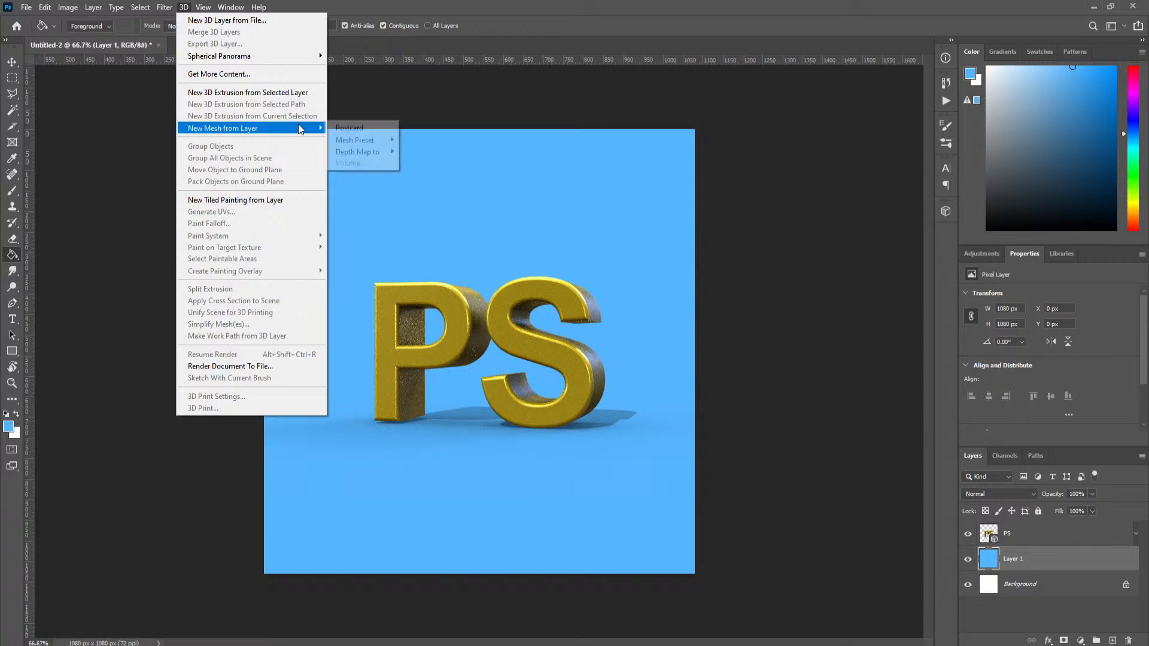
click(342, 130)
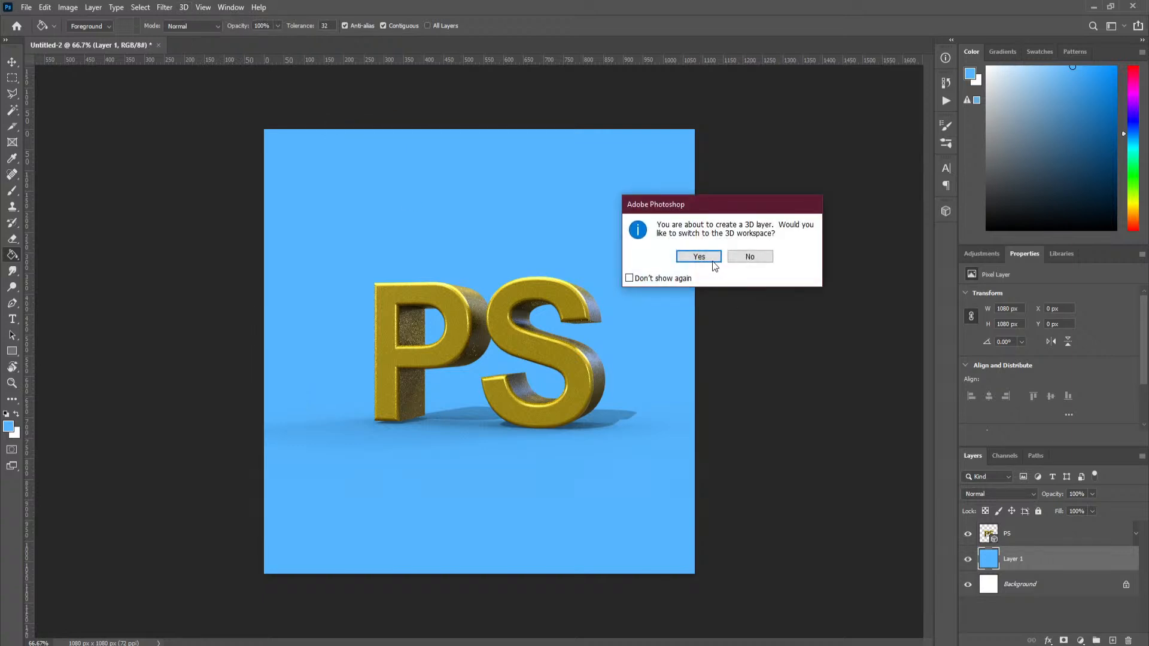
click(711, 261)
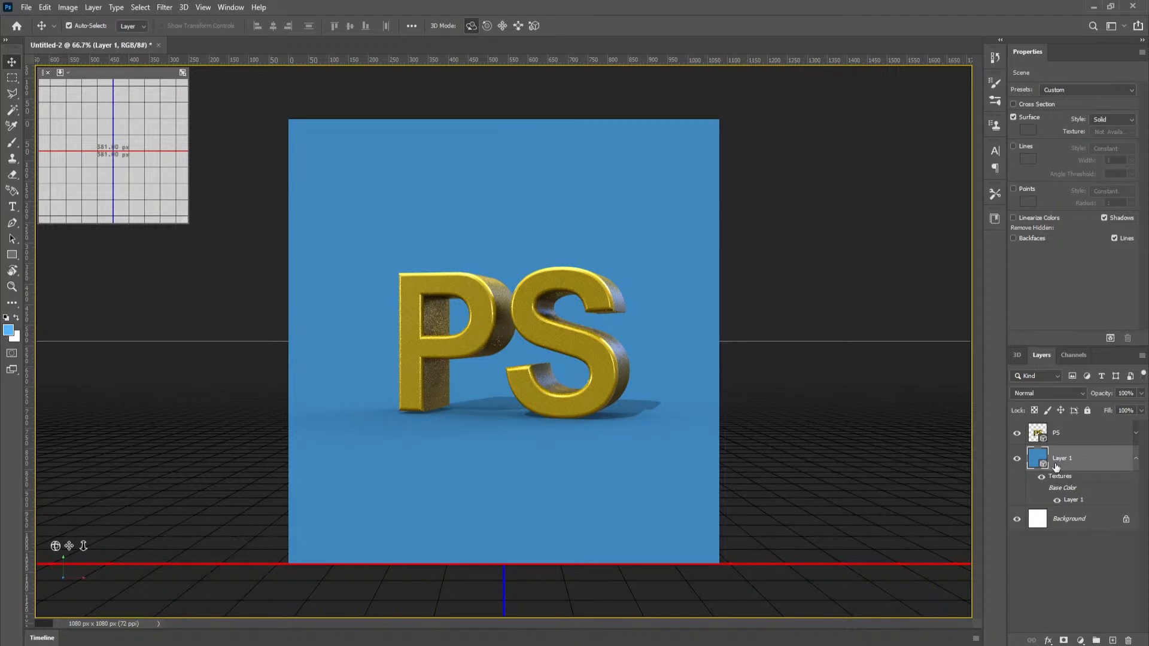
Step: Select Layer 1 Mesh in the 3D scene contents and rotate it slightly behind the PS text
click(1016, 355)
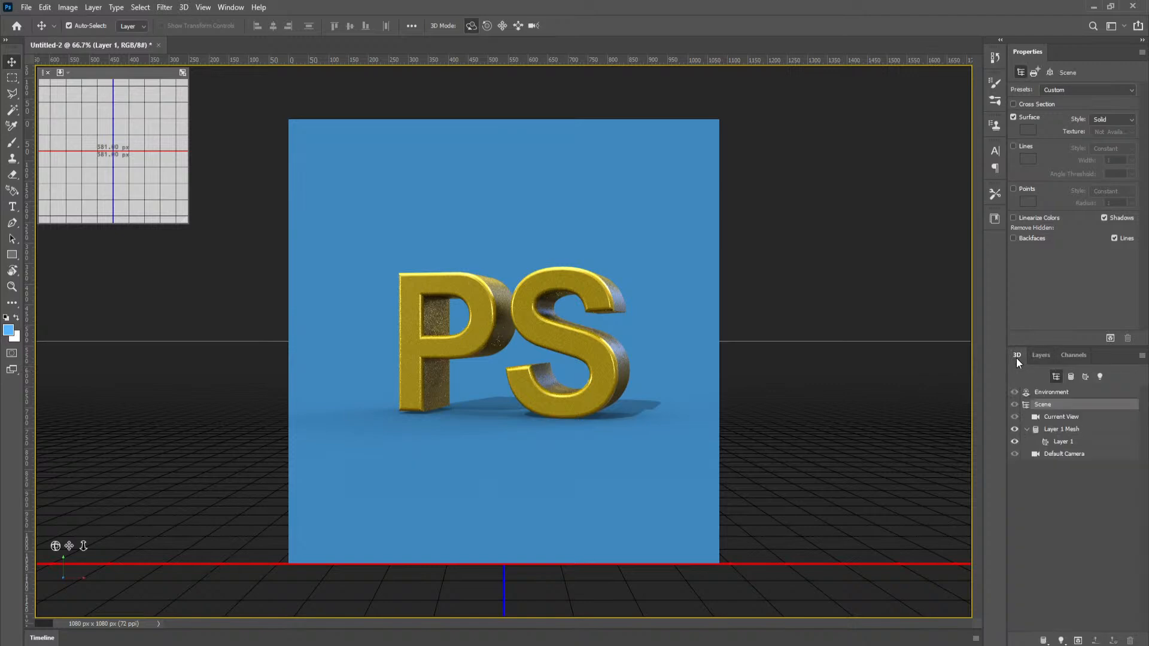
click(1074, 430)
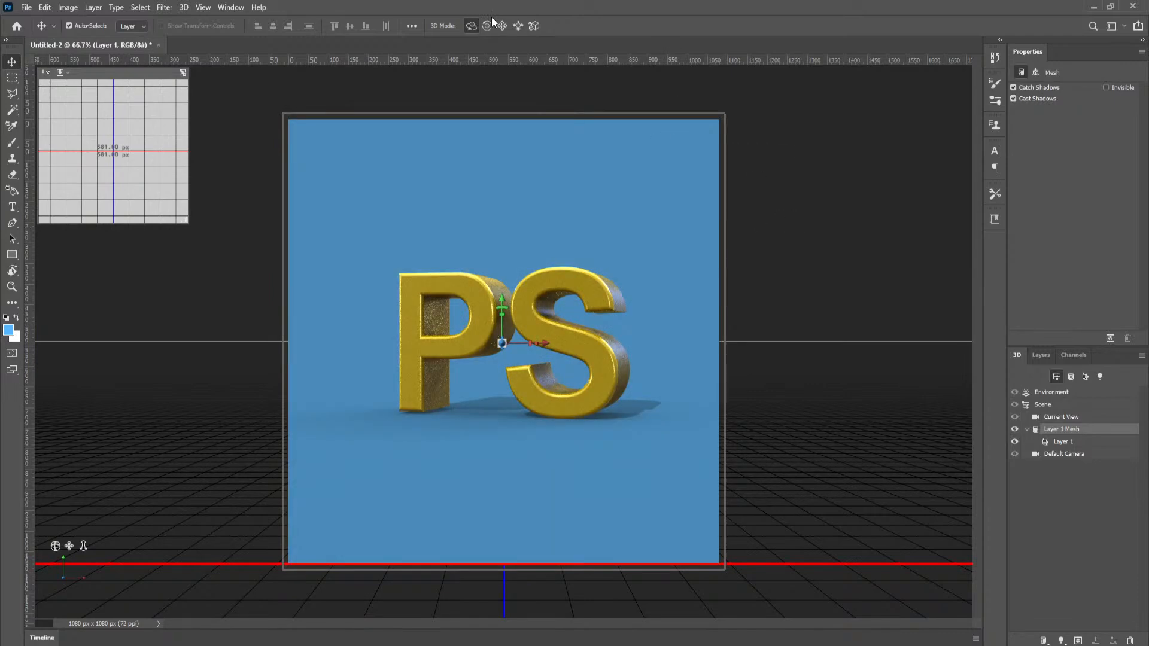
mouse_move(766, 240)
mouse_down()
mouse_move(787, 298)
mouse_move(903, 297)
mouse_move(941, 257)
mouse_move(1002, 246)
mouse_move(725, 251)
mouse_move(702, 149)
mouse_move(753, 130)
mouse_move(833, 133)
mouse_move(921, 151)
mouse_move(760, 207)
mouse_move(762, 251)
mouse_move(779, 243)
mouse_move(759, 232)
mouse_up()
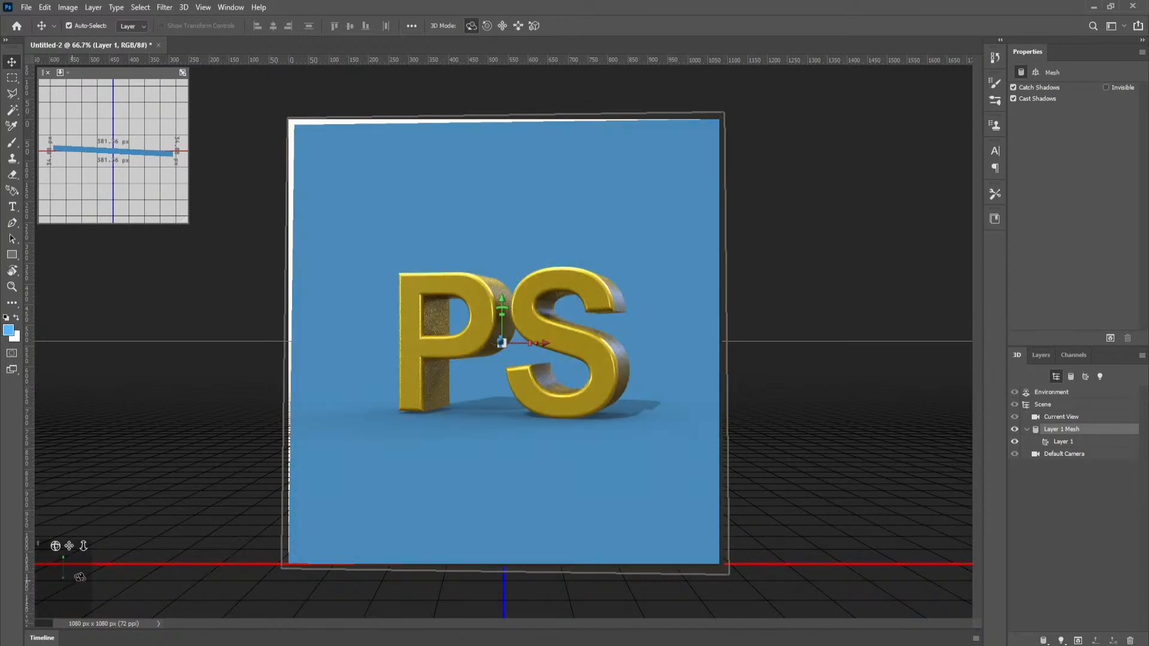
Step: Orbit the Layer 1 scene to examine the blue postcard from another angle, and restore the front-facing view
click(1067, 394)
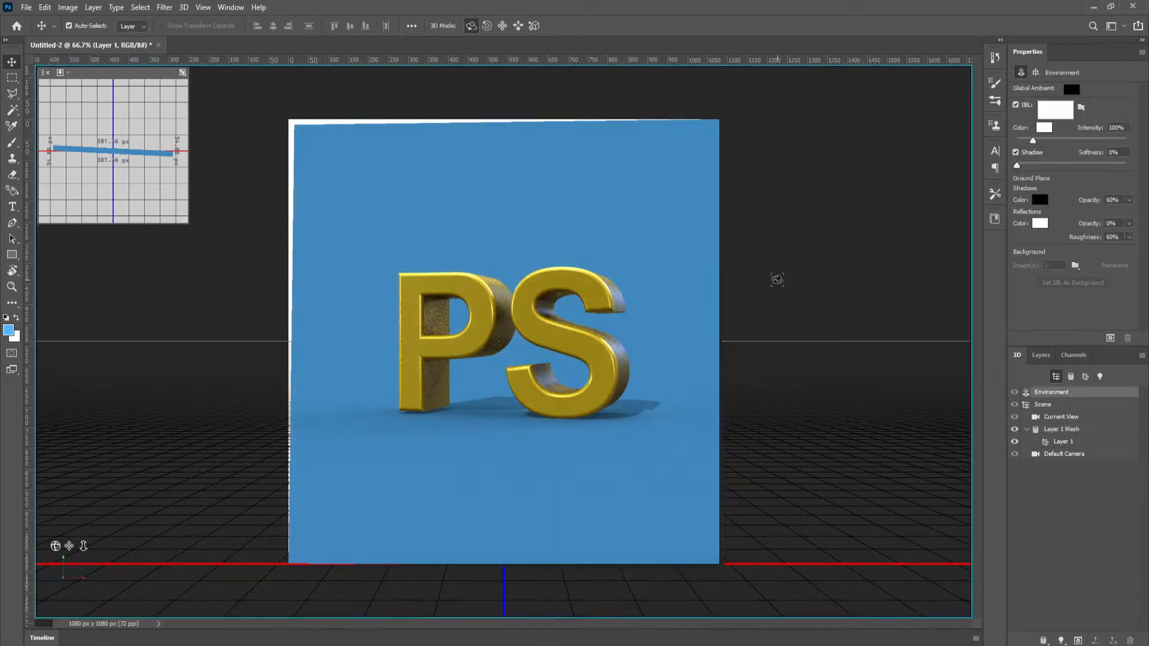
drag(780, 261, 874, 282)
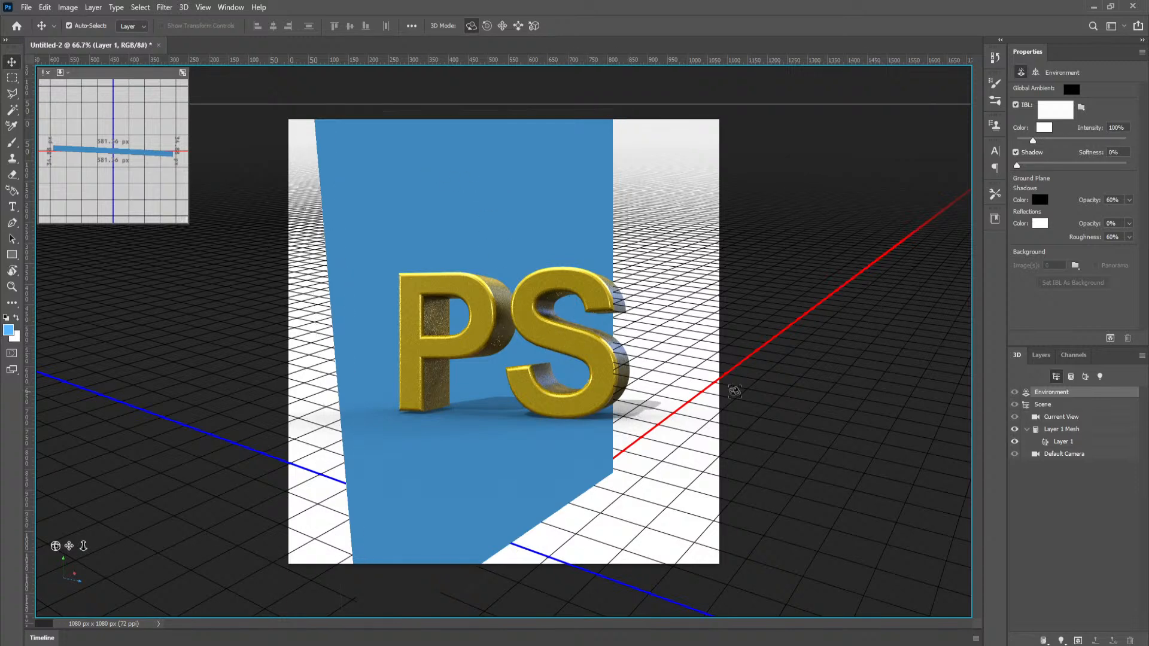
right_click(85, 585)
click(109, 438)
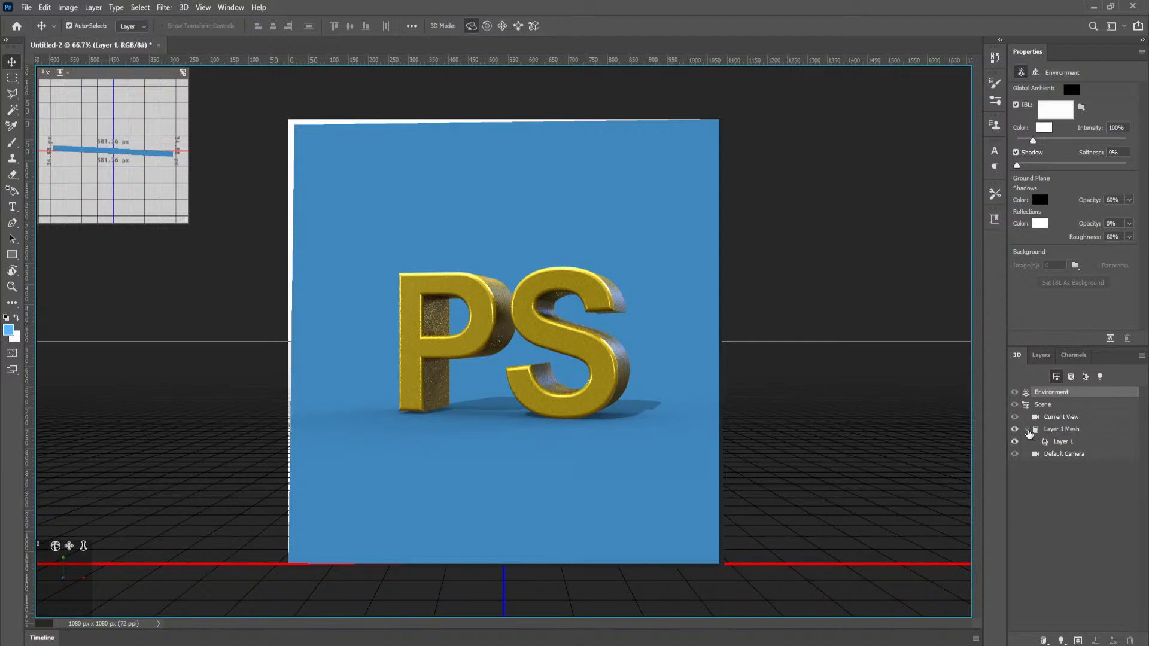
Step: Select the PS and Layer 1 3D layers together and merge them into one 3D layer
click(1028, 431)
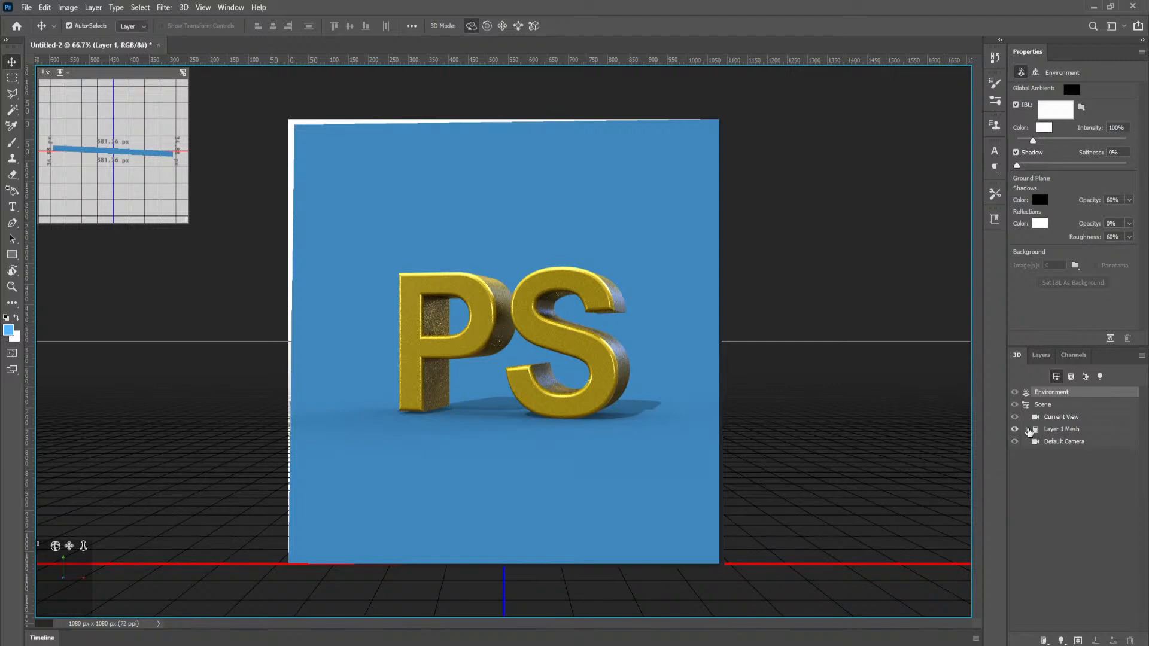
click(1041, 355)
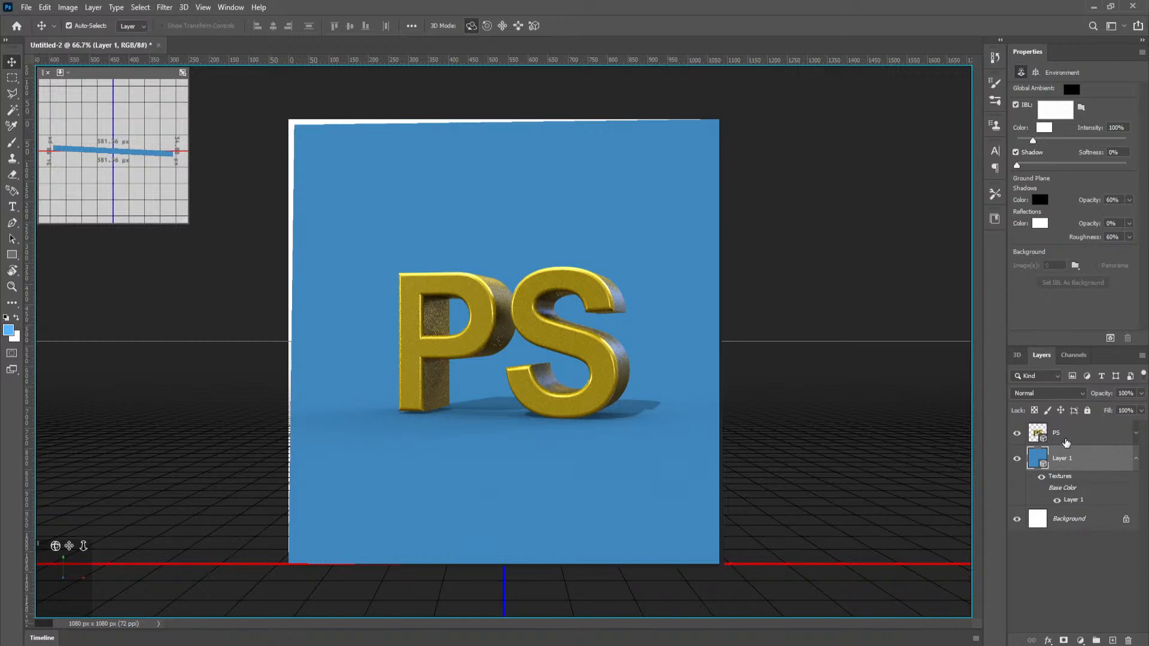
click(1135, 459)
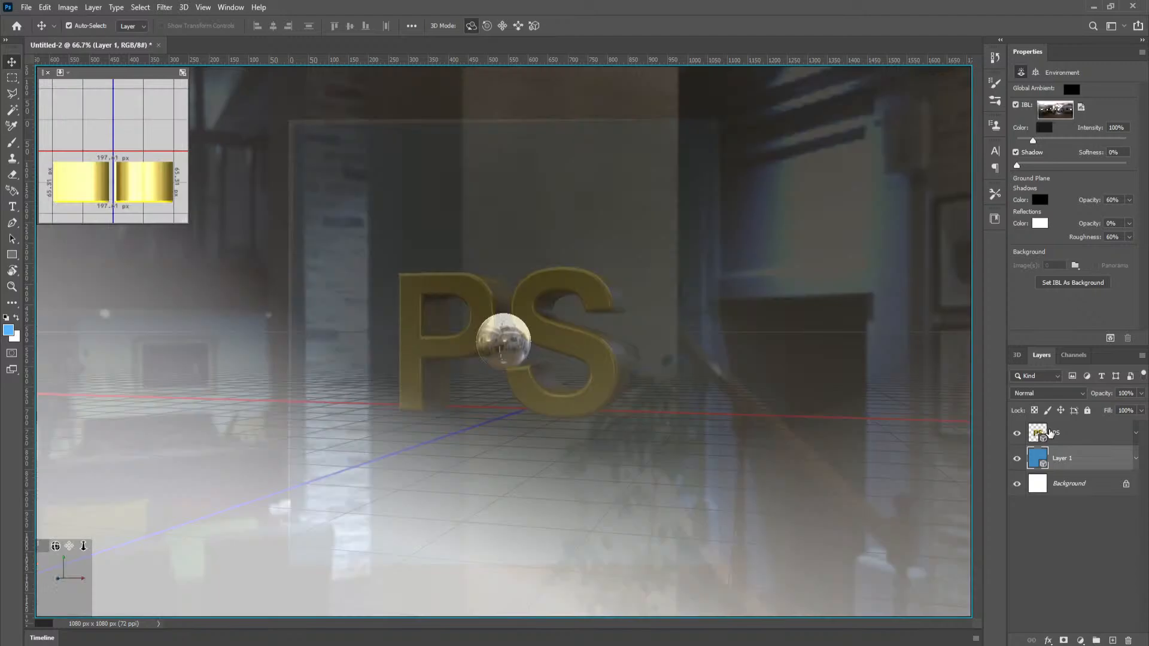
click(1080, 436)
click(1084, 464)
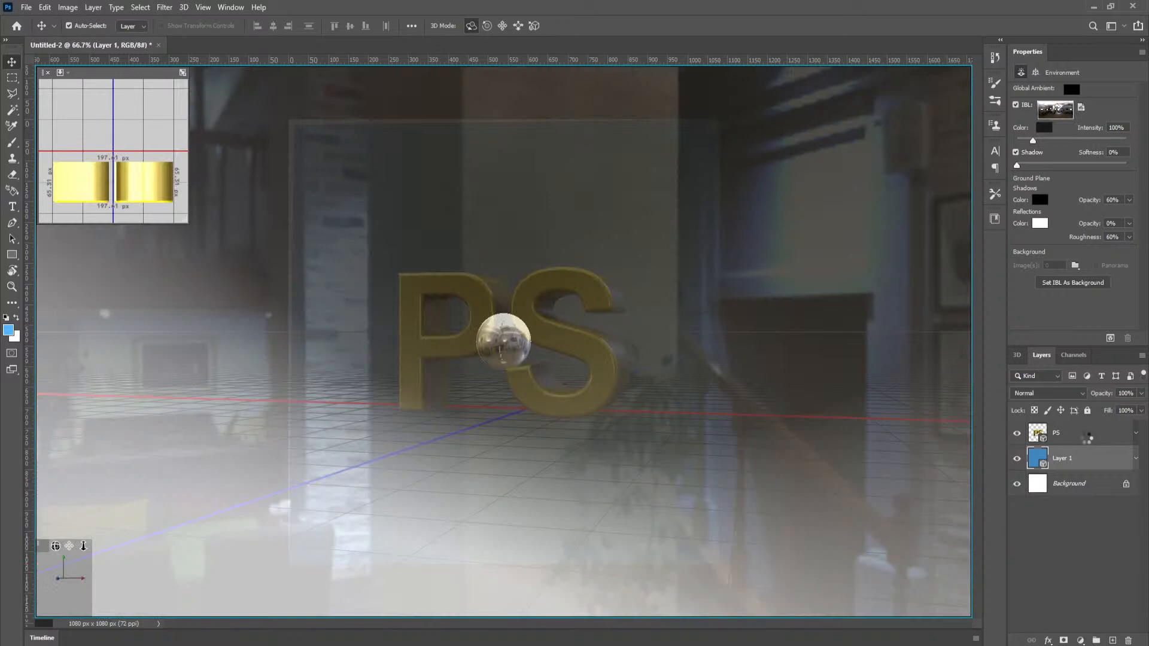
click(1087, 441)
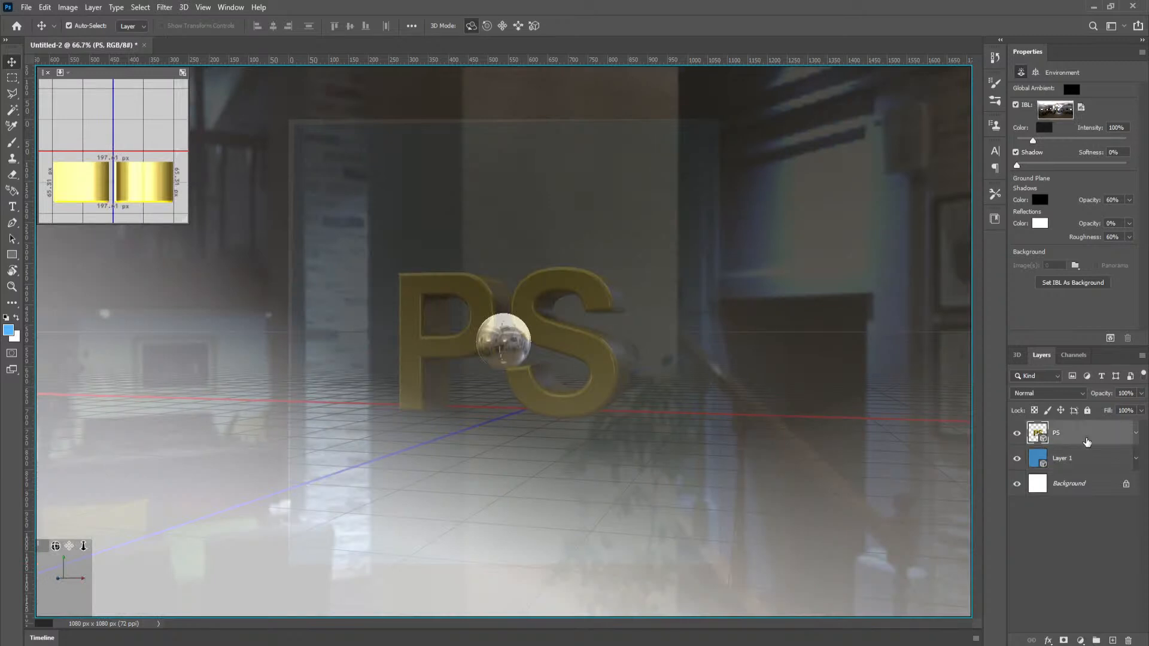
shift+click(1084, 462)
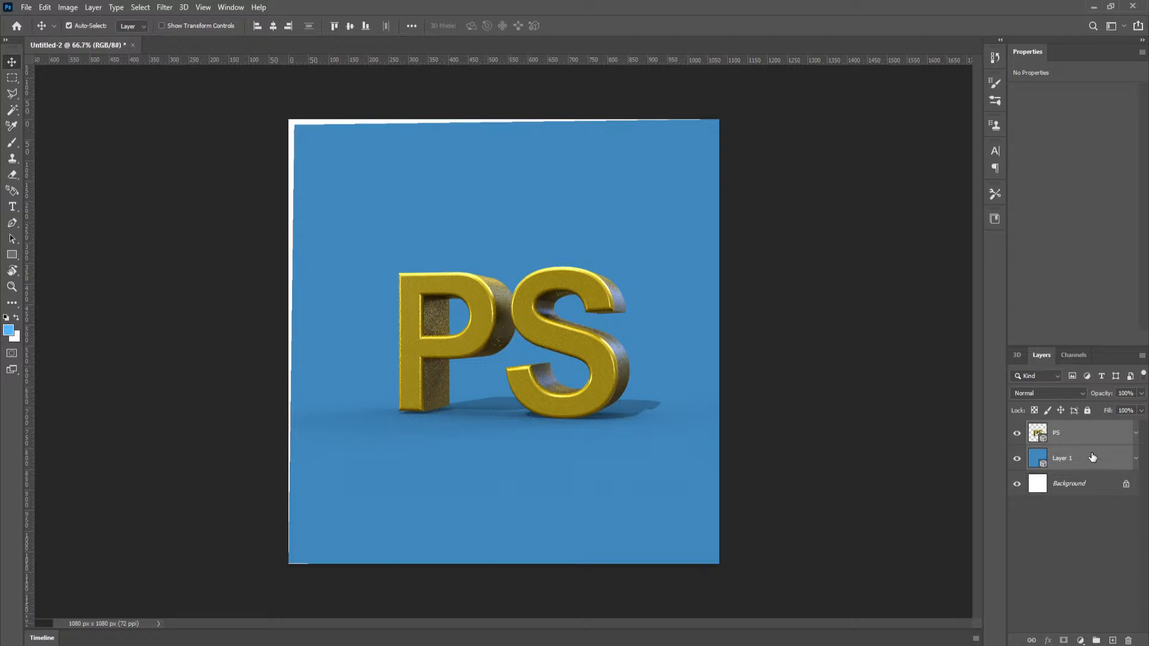
click(184, 8)
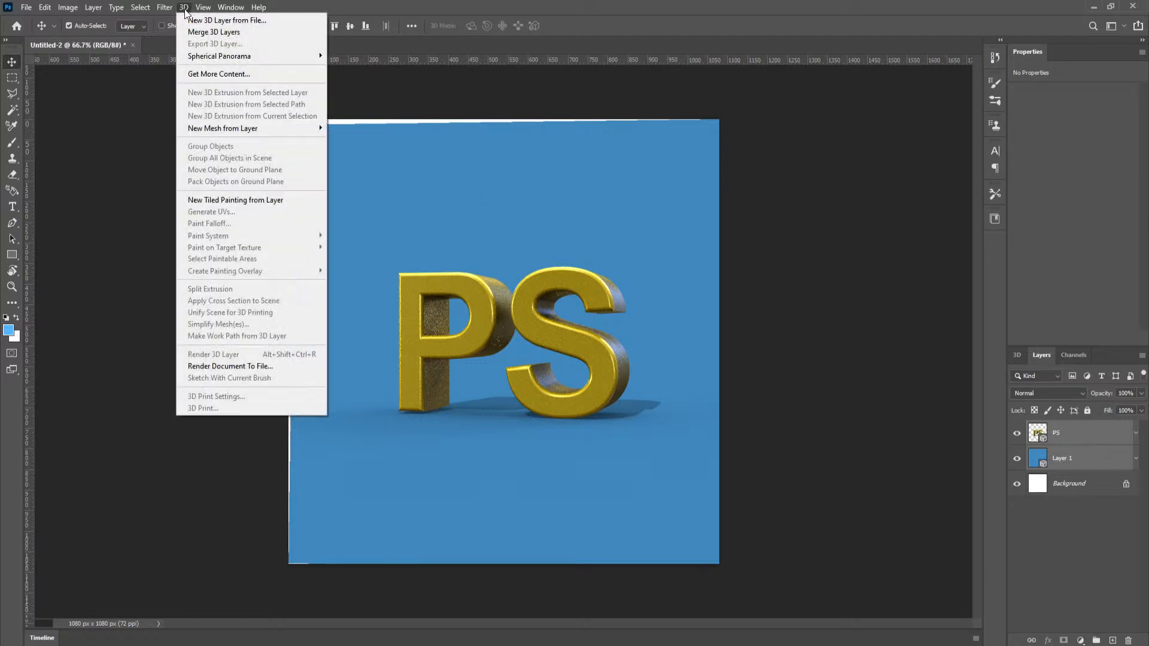
click(238, 33)
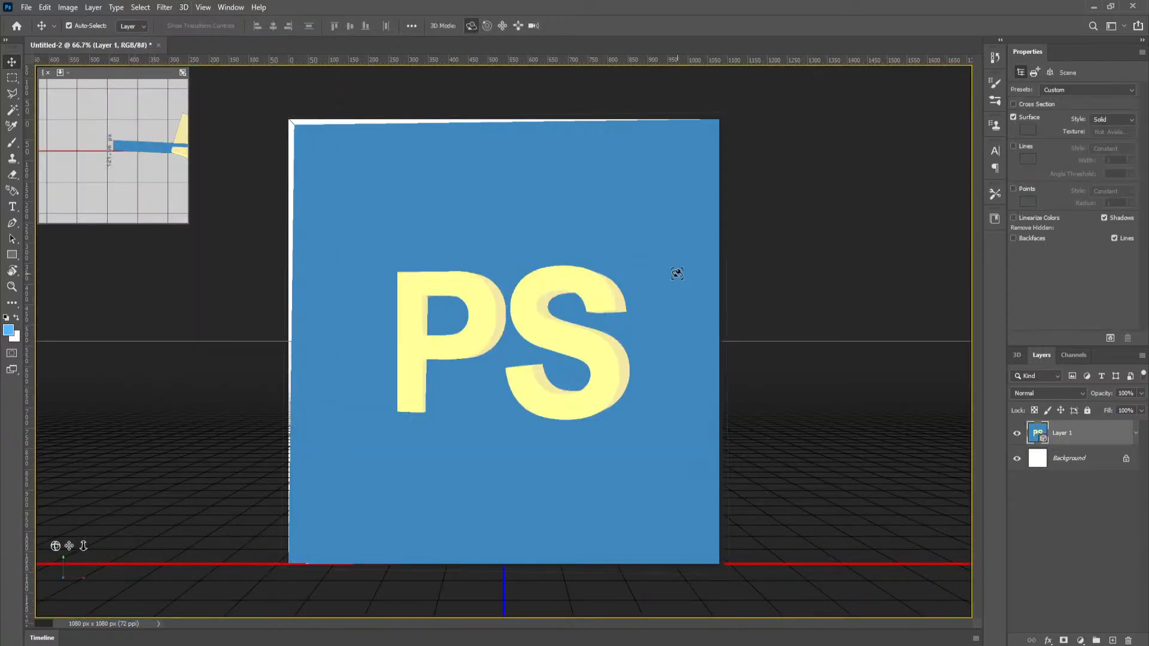
Step: Display the merged layer's 3D scene contents, collapse the PS group and inspect the PS mesh properties
click(1018, 355)
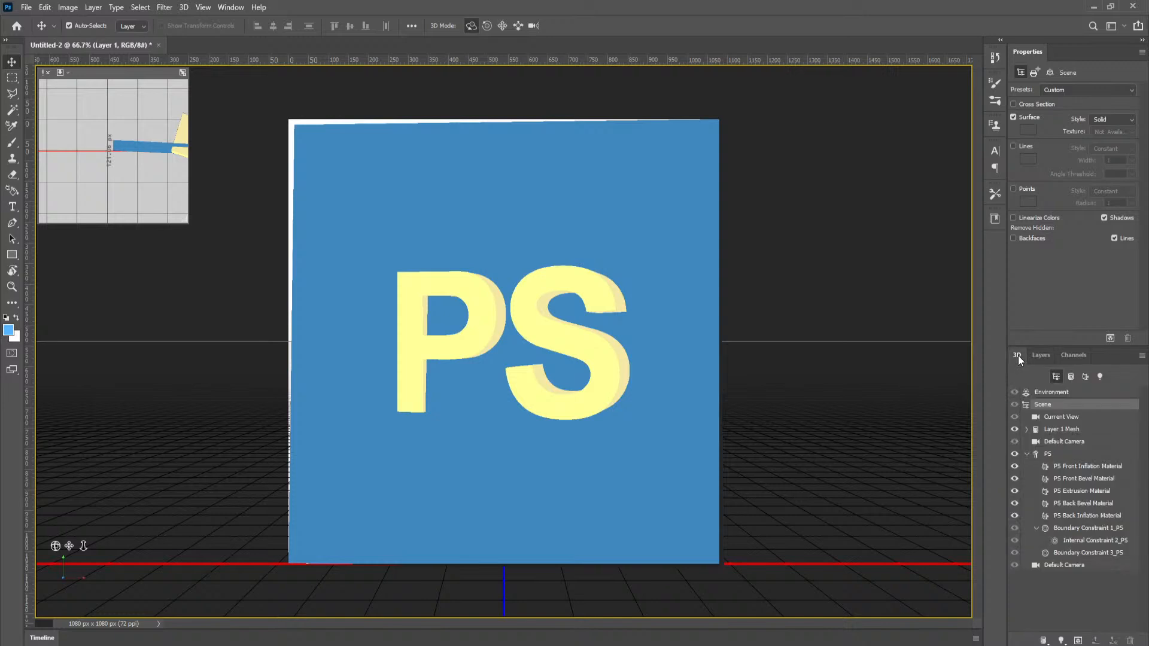
click(1027, 455)
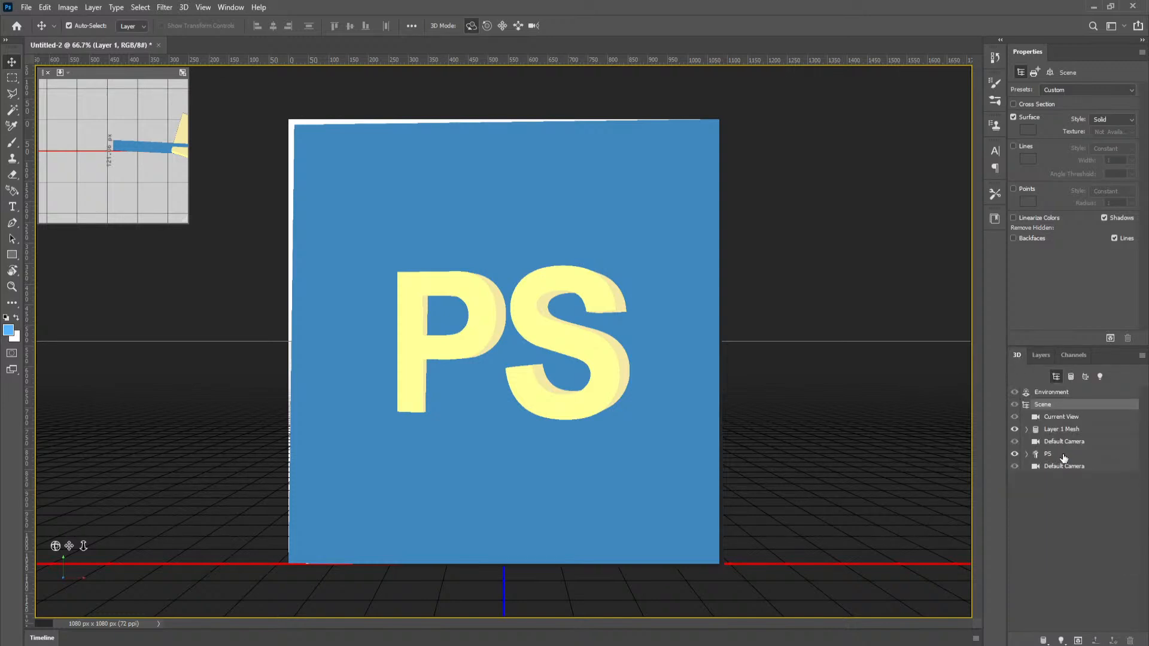
click(1063, 456)
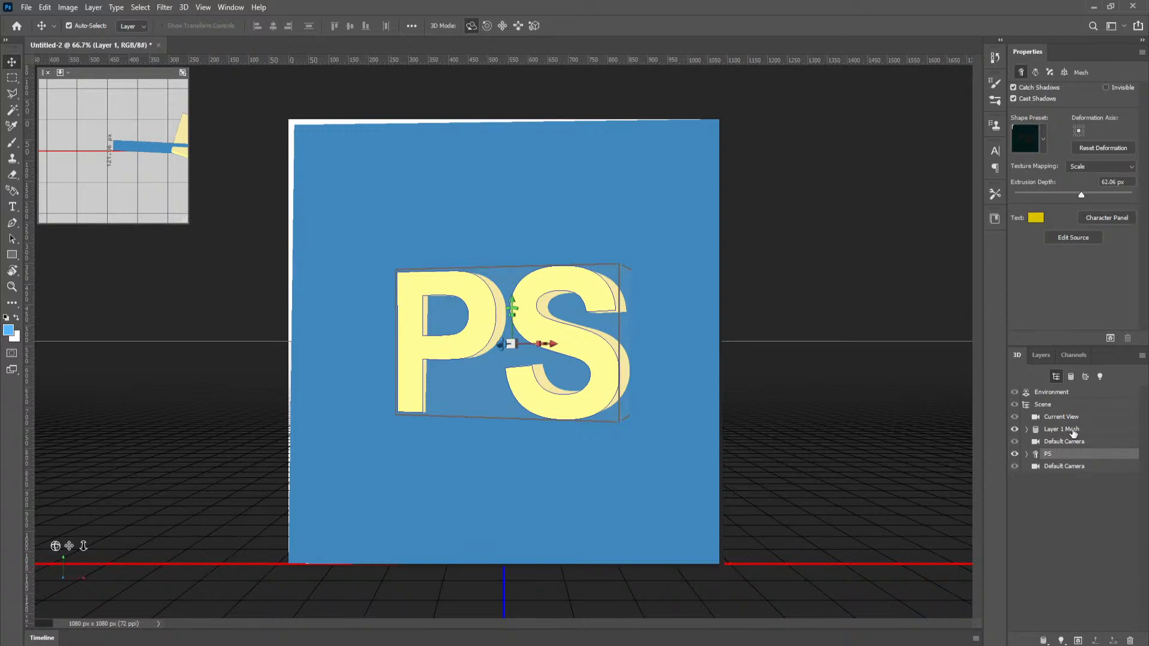
Step: Try rotating Layer 1 Mesh separately from the PS text, and undo the rotation
click(1069, 430)
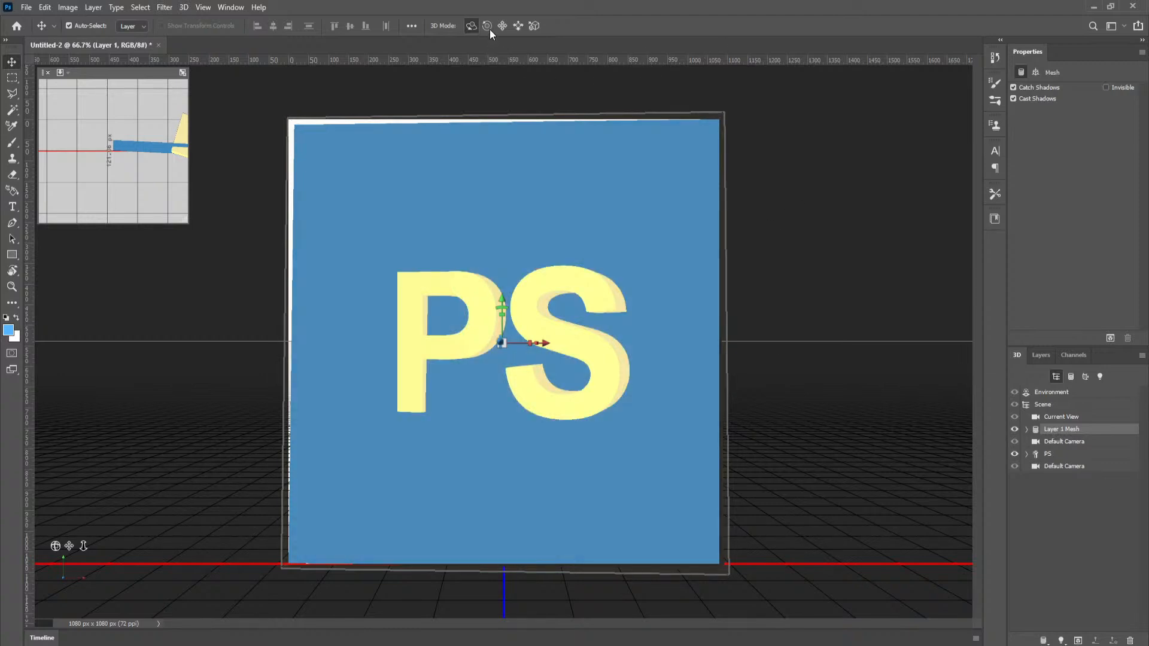
click(490, 30)
click(472, 28)
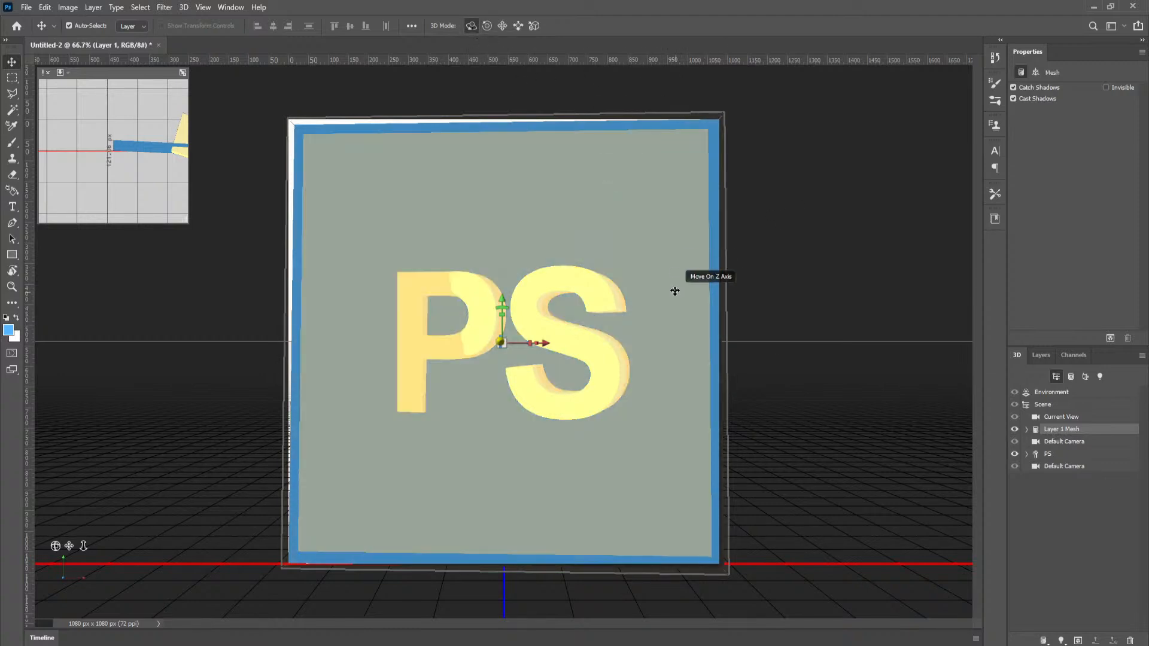
drag(774, 256, 661, 197)
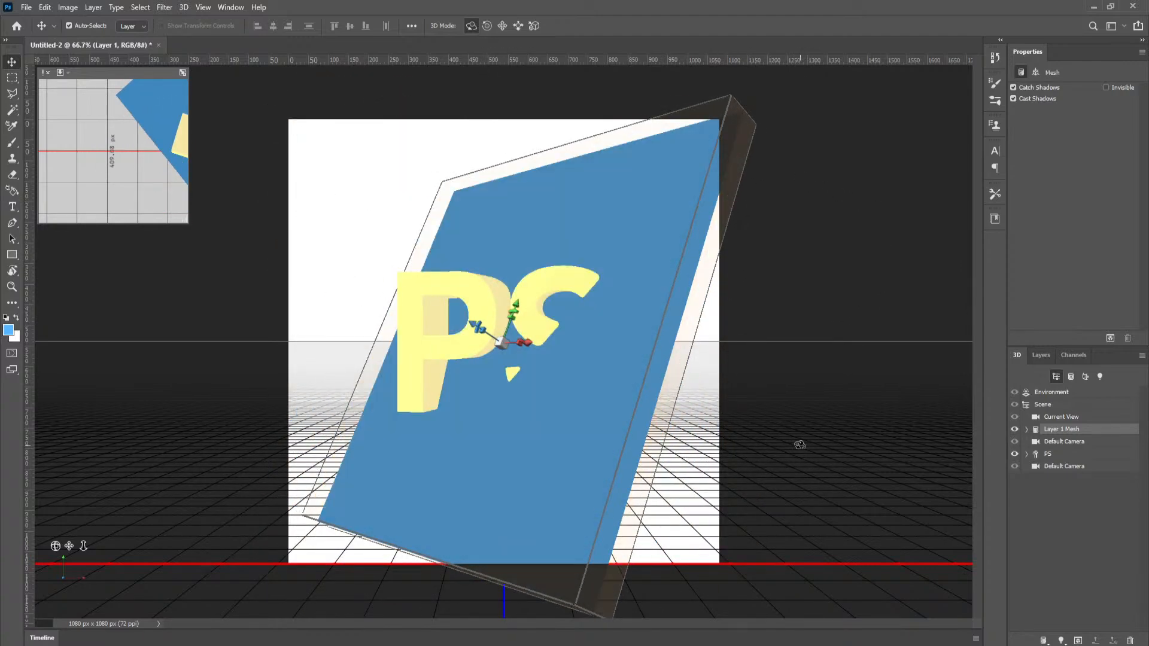
key(ctrl)
key(ctrl+z)
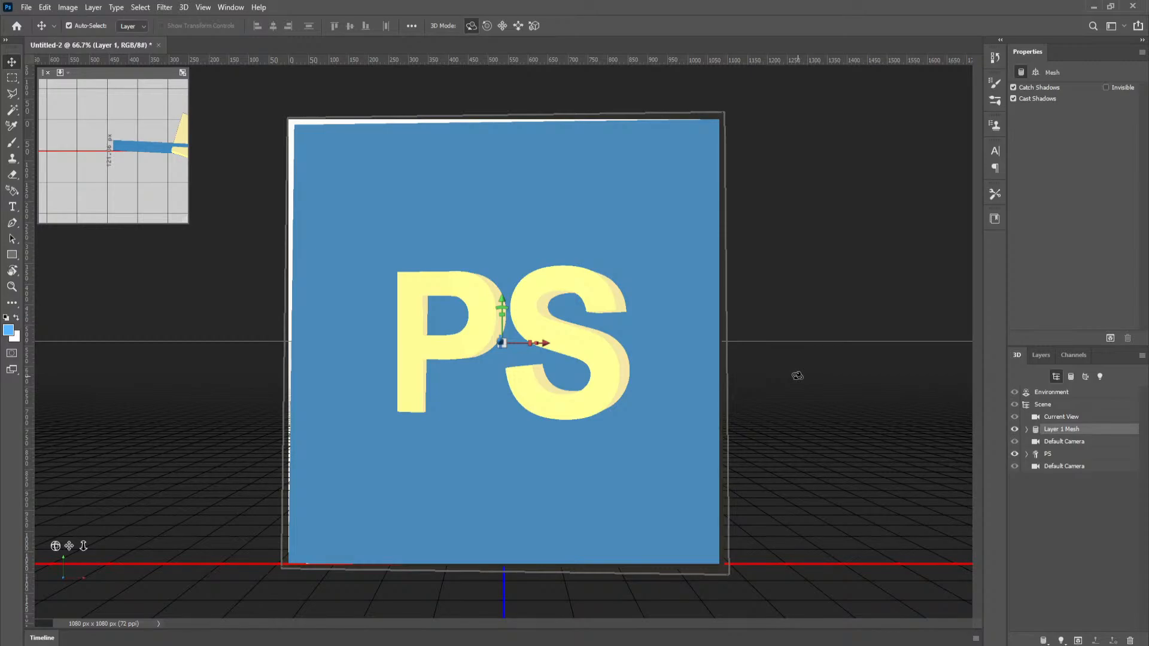
Step: Orbit and zoom the scene view to examine from the side and above where the blue background intersects the PS text
click(1057, 396)
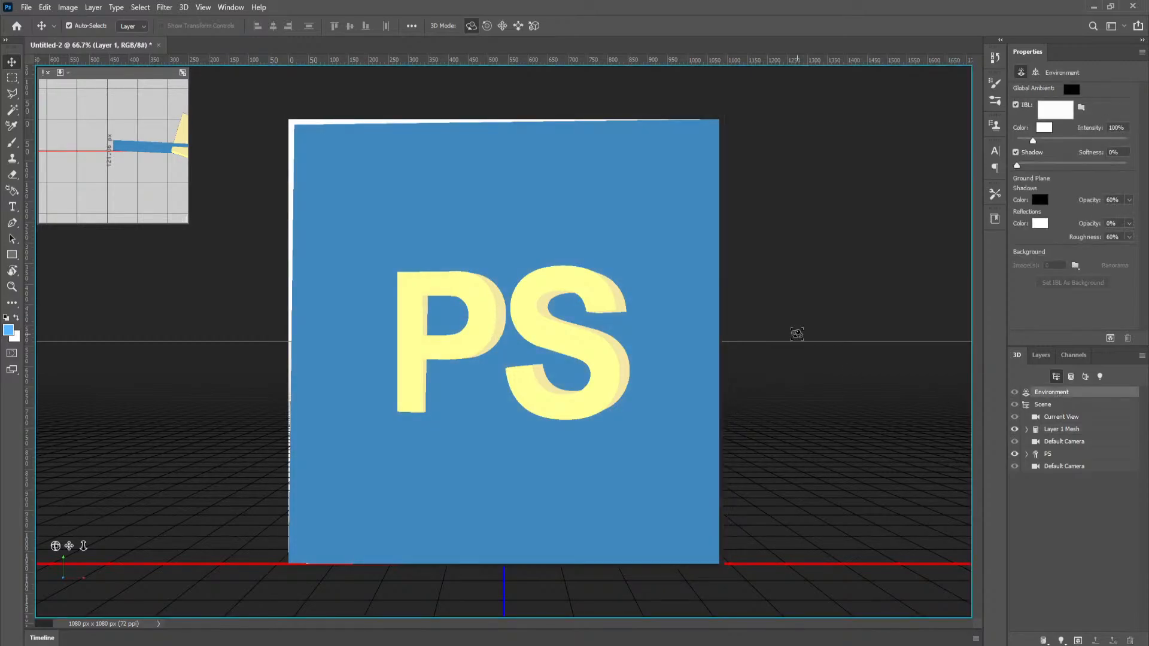
drag(758, 303, 905, 334)
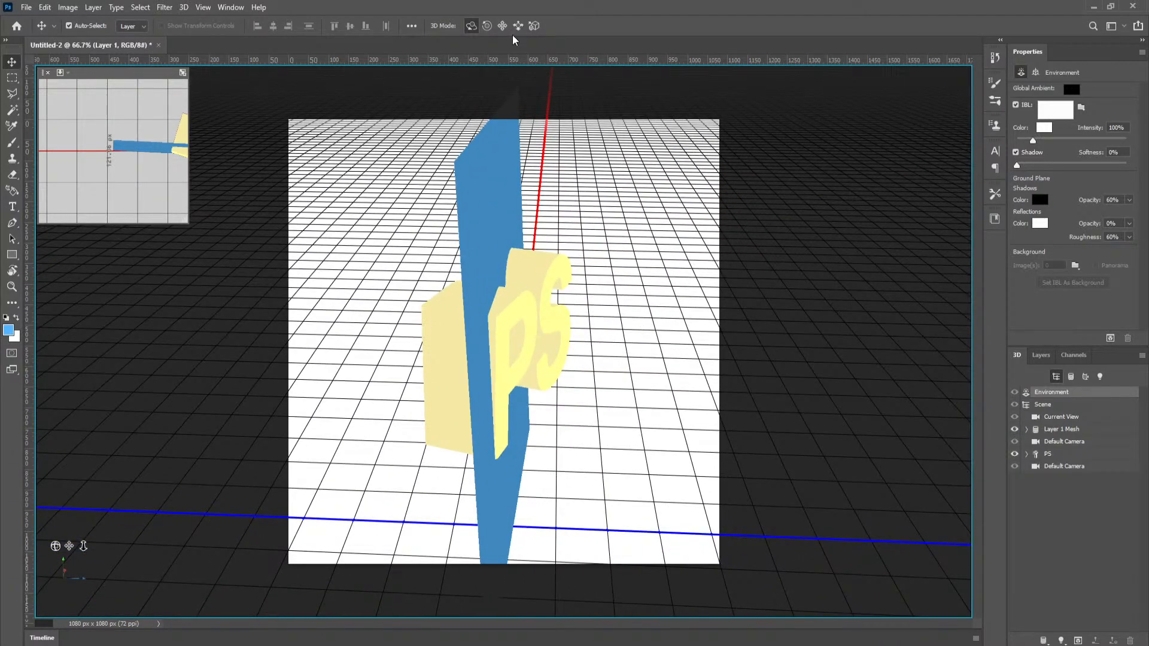
click(531, 30)
drag(844, 269, 839, 488)
click(471, 26)
drag(820, 336, 820, 425)
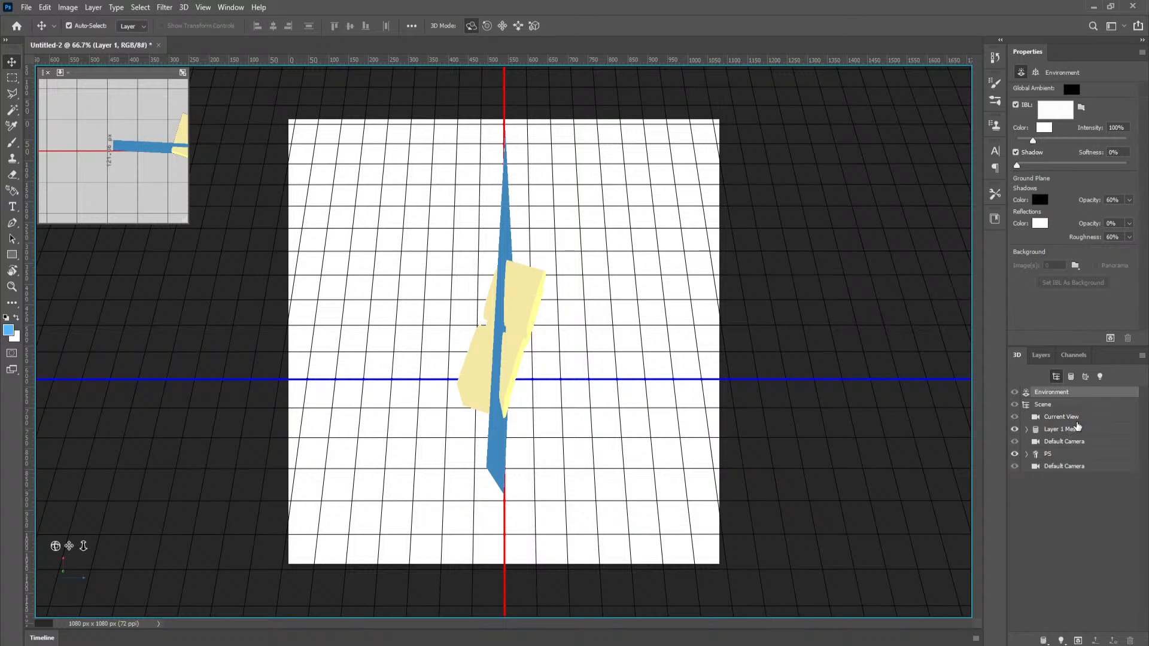
Step: Reset Layer 1 Mesh's rotation and position coordinates, and move the mesh to the ground plane
click(1075, 429)
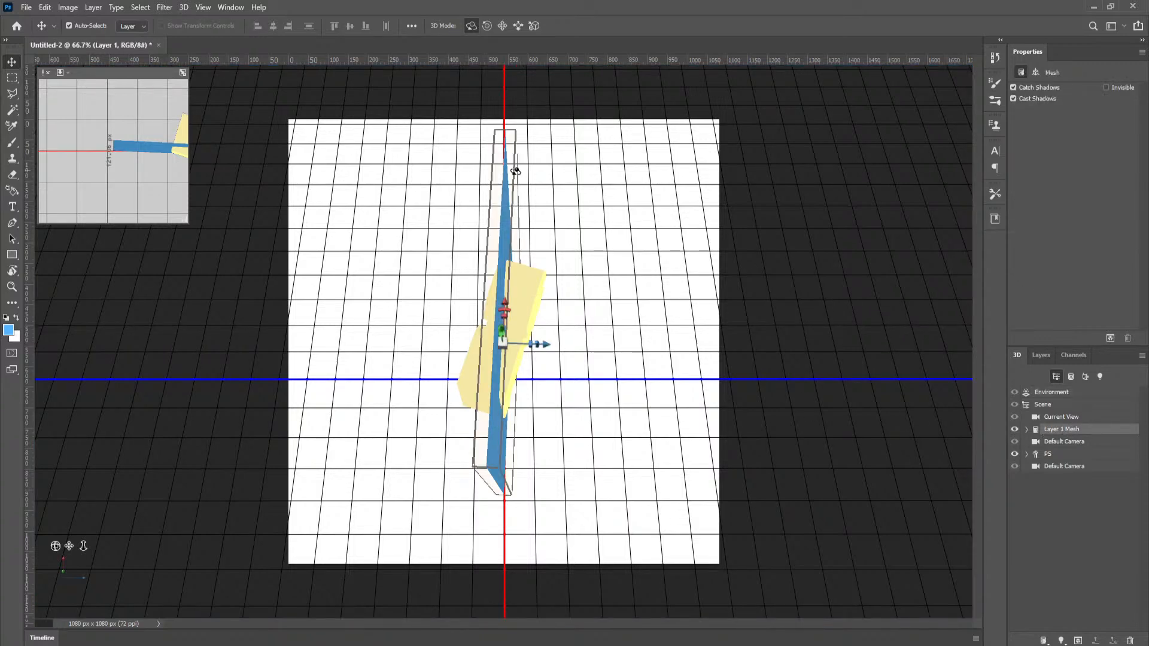
drag(631, 394, 643, 389)
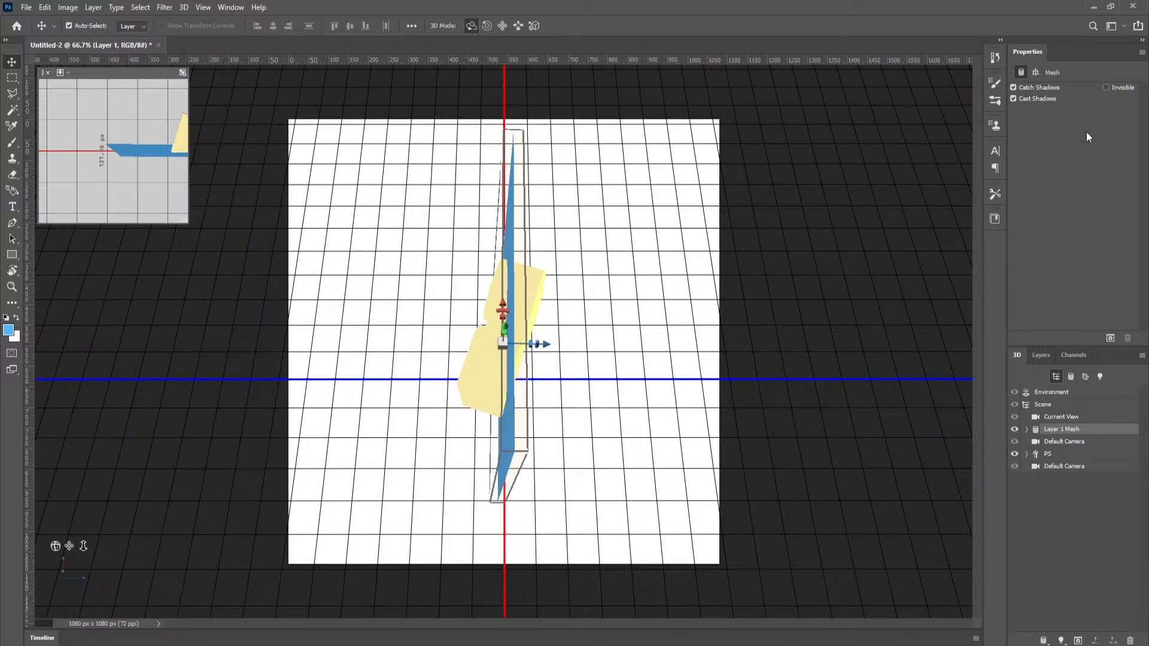
click(1034, 73)
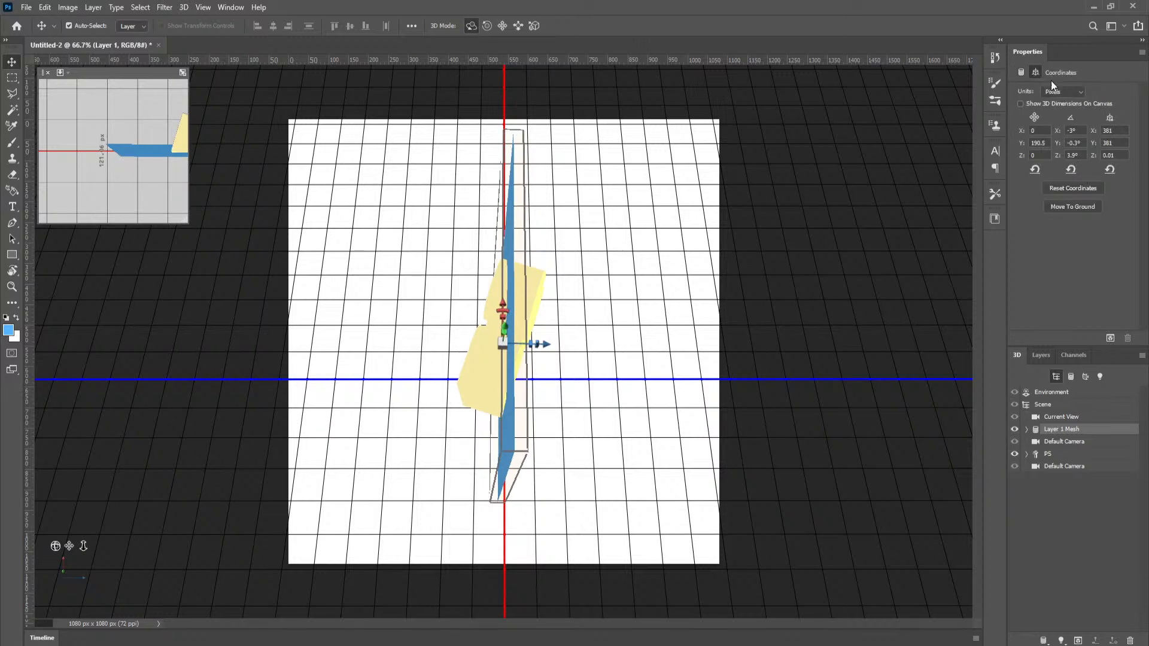
click(1071, 170)
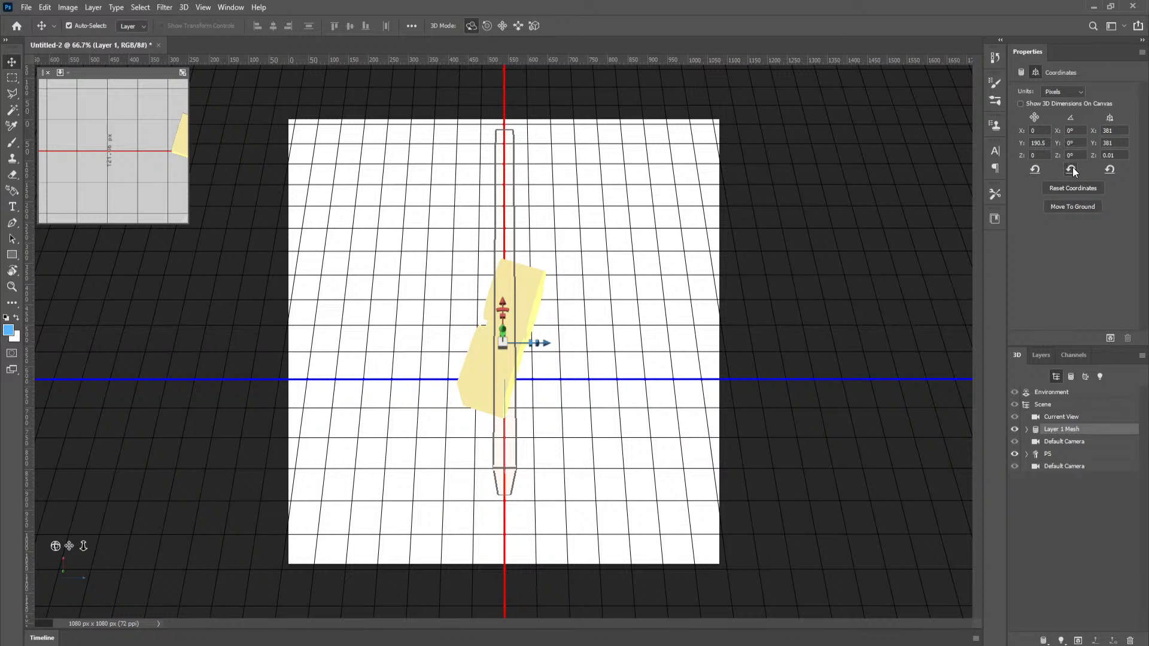
click(1035, 169)
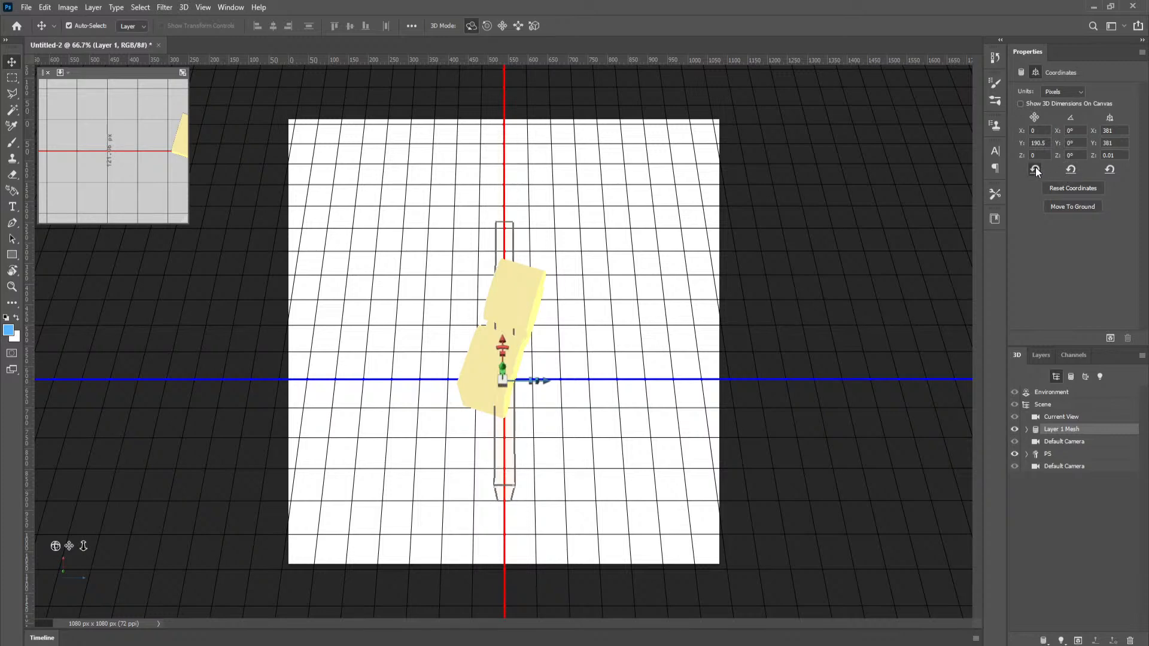
click(1071, 207)
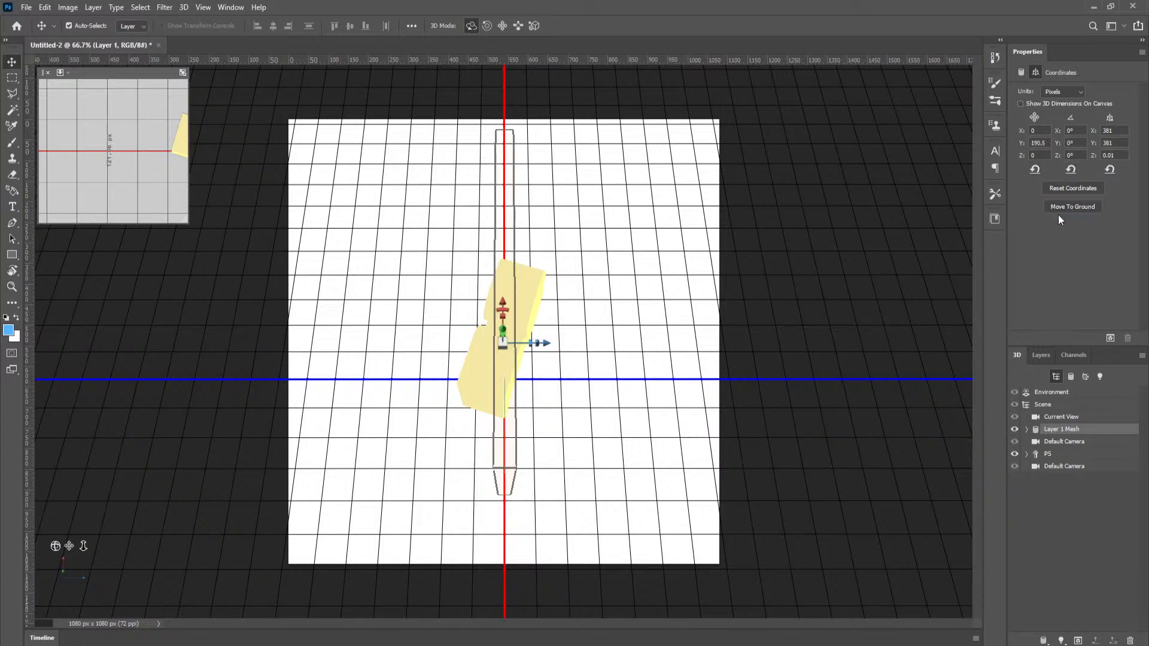
Step: Rename Layer 1 Mesh as BG and place it below PS in the 3D scene list
click(1058, 393)
drag(772, 370, 764, 305)
drag(778, 442, 823, 383)
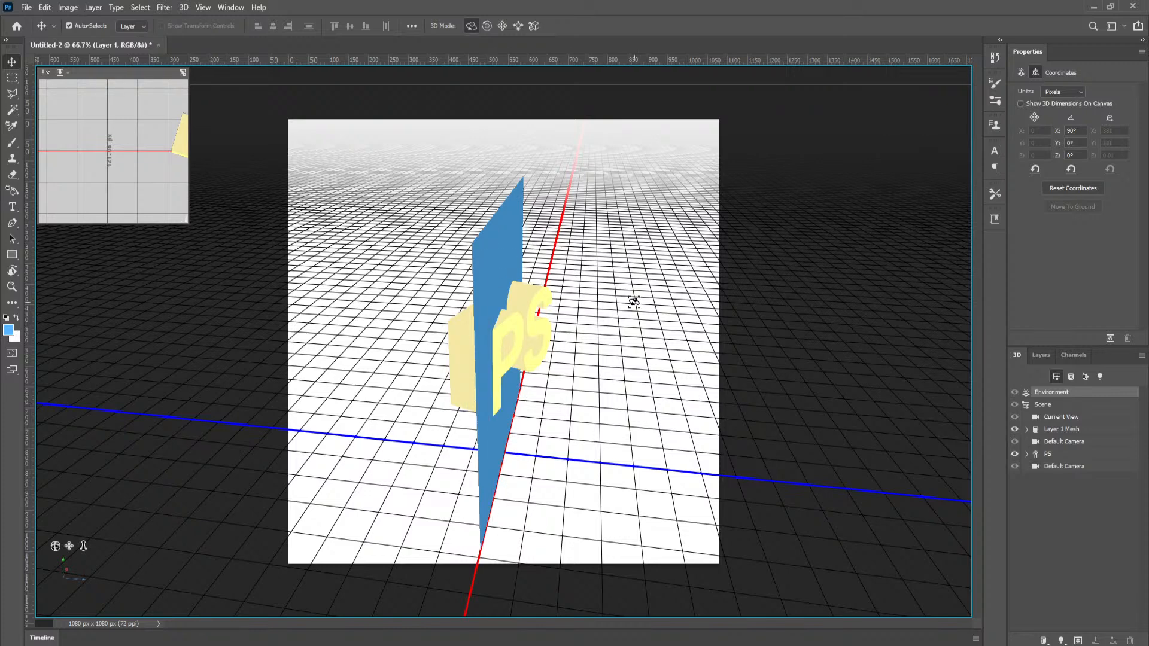
click(1088, 431)
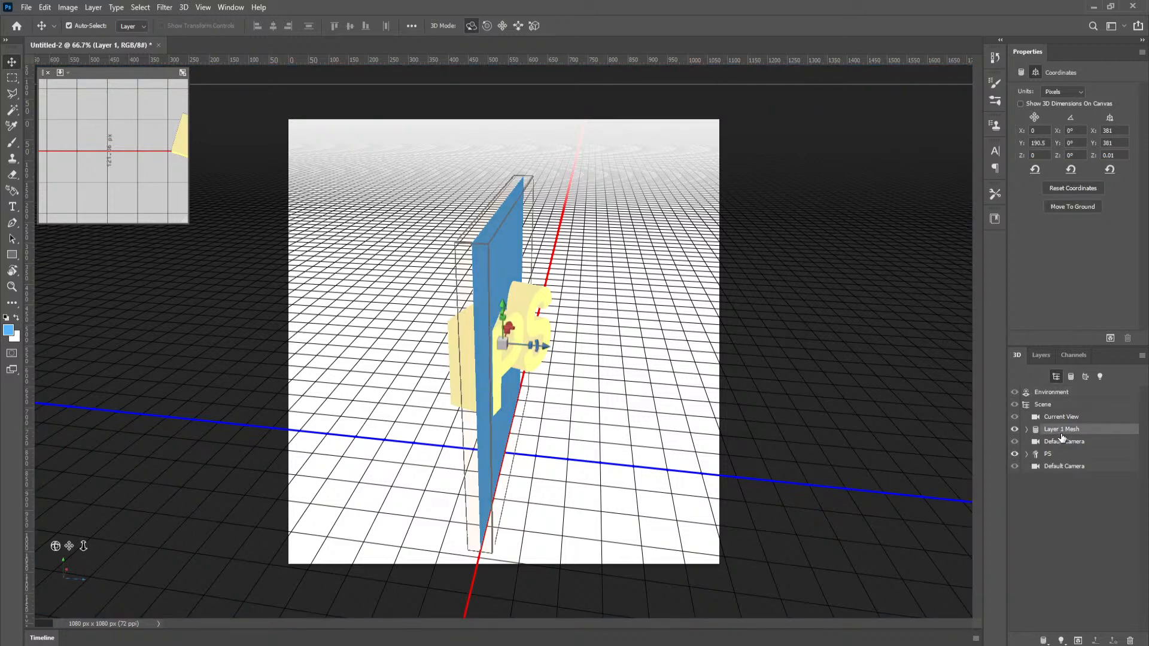
right_click(1064, 434)
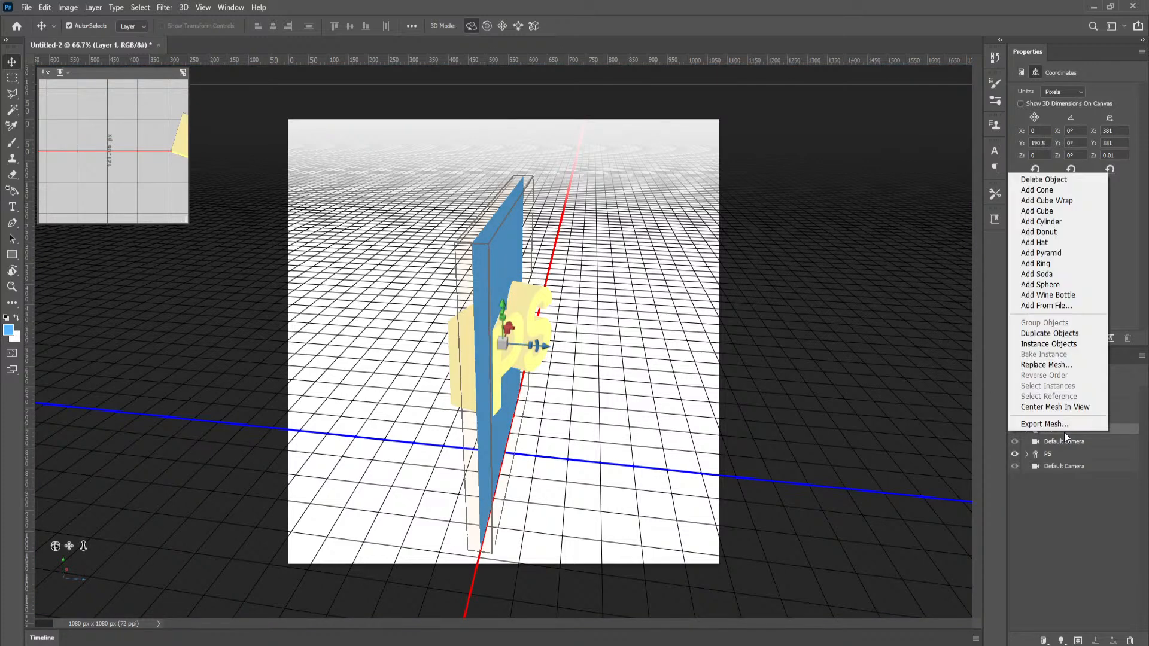
click(1084, 518)
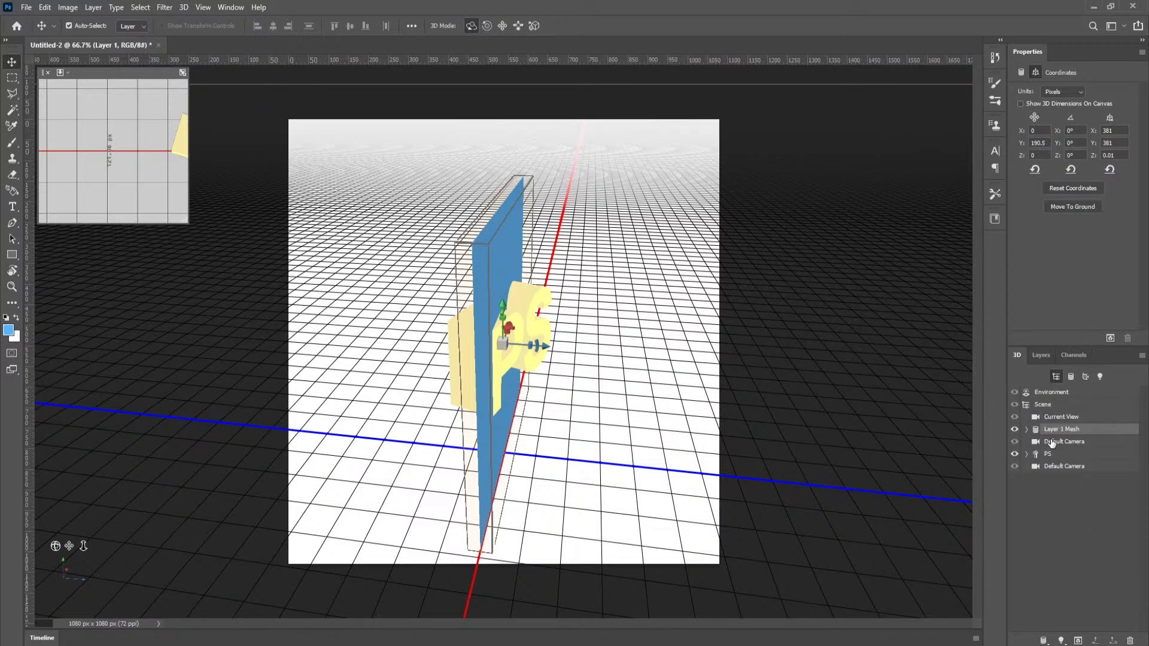
double_click(1073, 428)
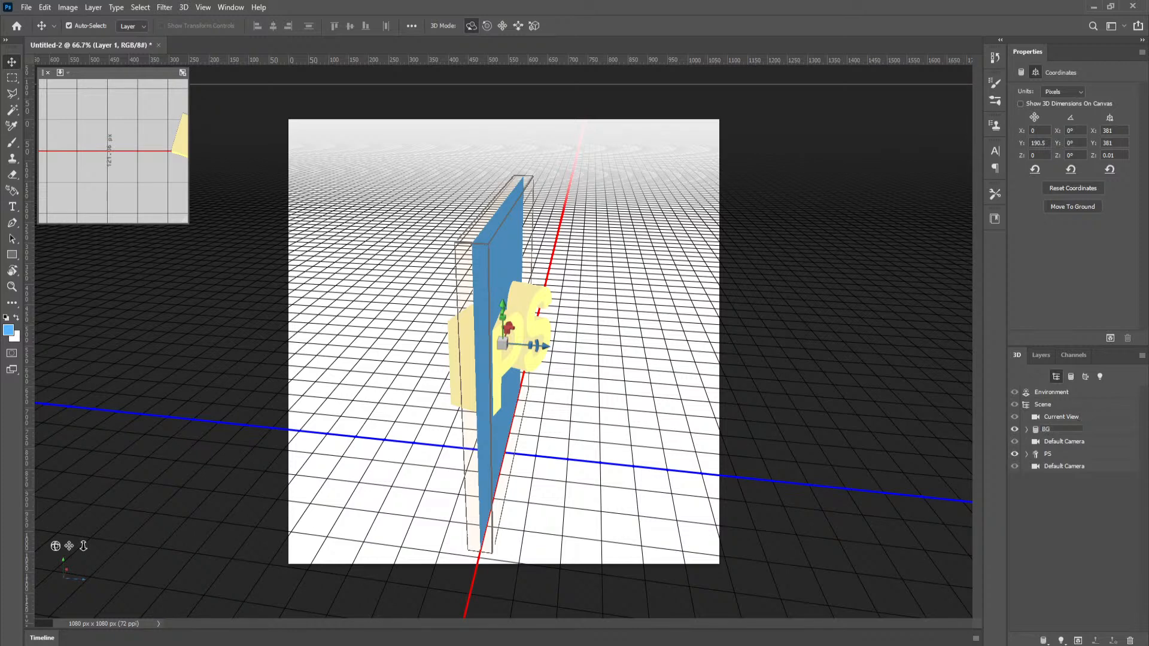
key(Return)
drag(1071, 436, 1067, 460)
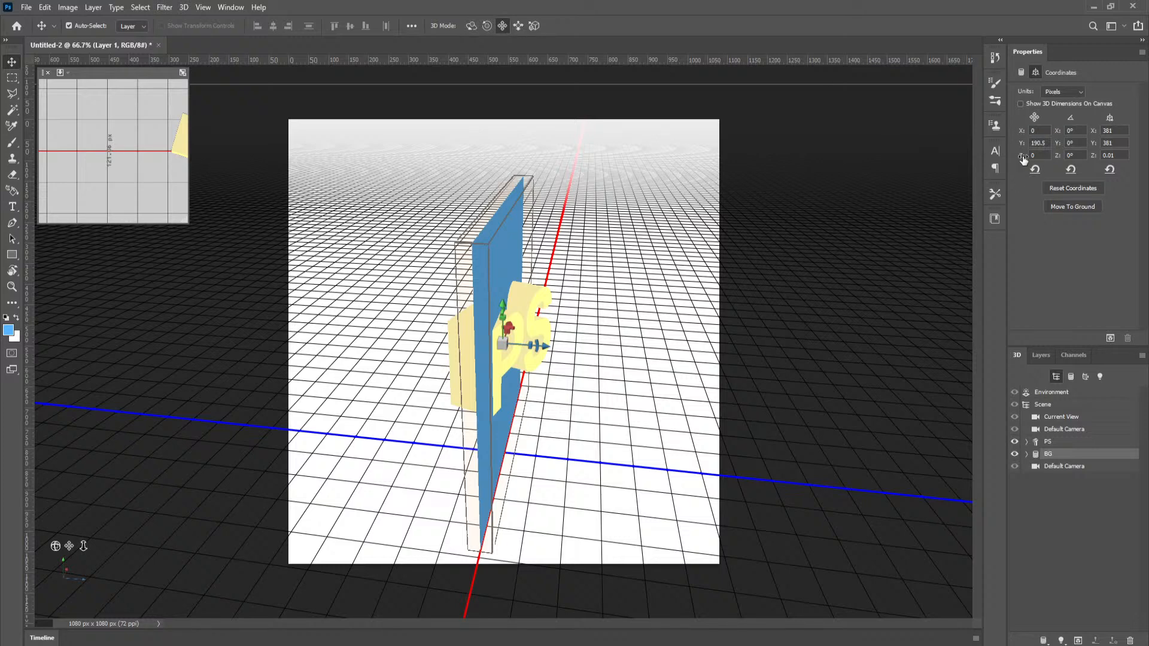
Step: Move the BG mesh behind the PS text to Z -230.29, and restore the scene's Default view
drag(1023, 157, 975, 166)
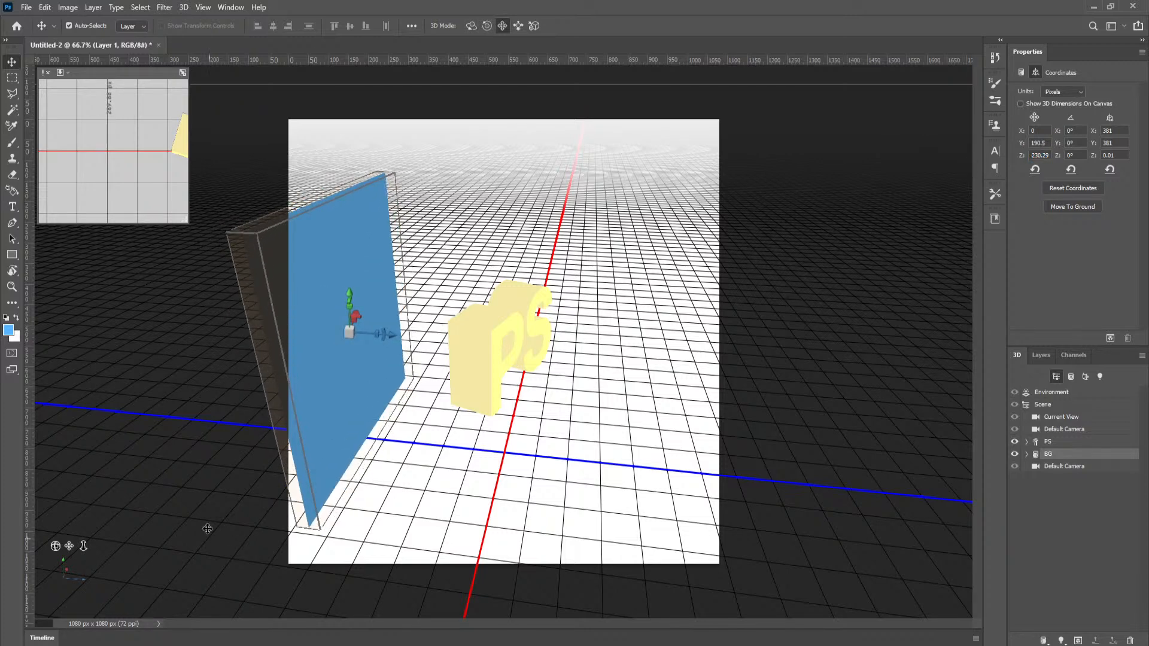
click(1055, 392)
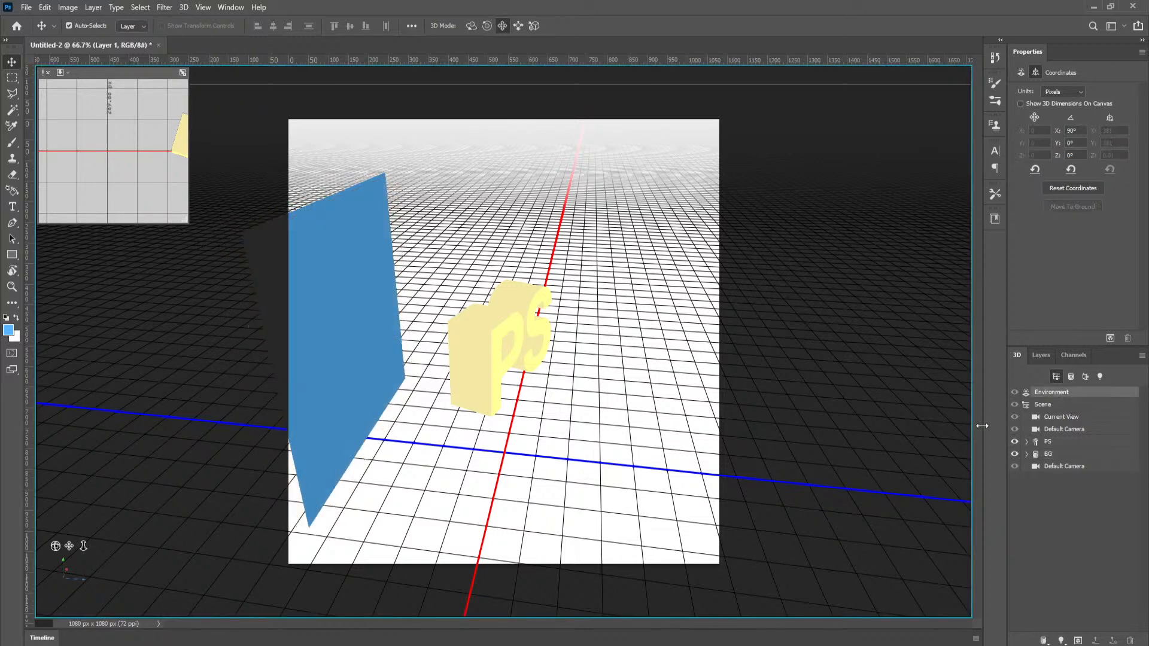
right_click(78, 582)
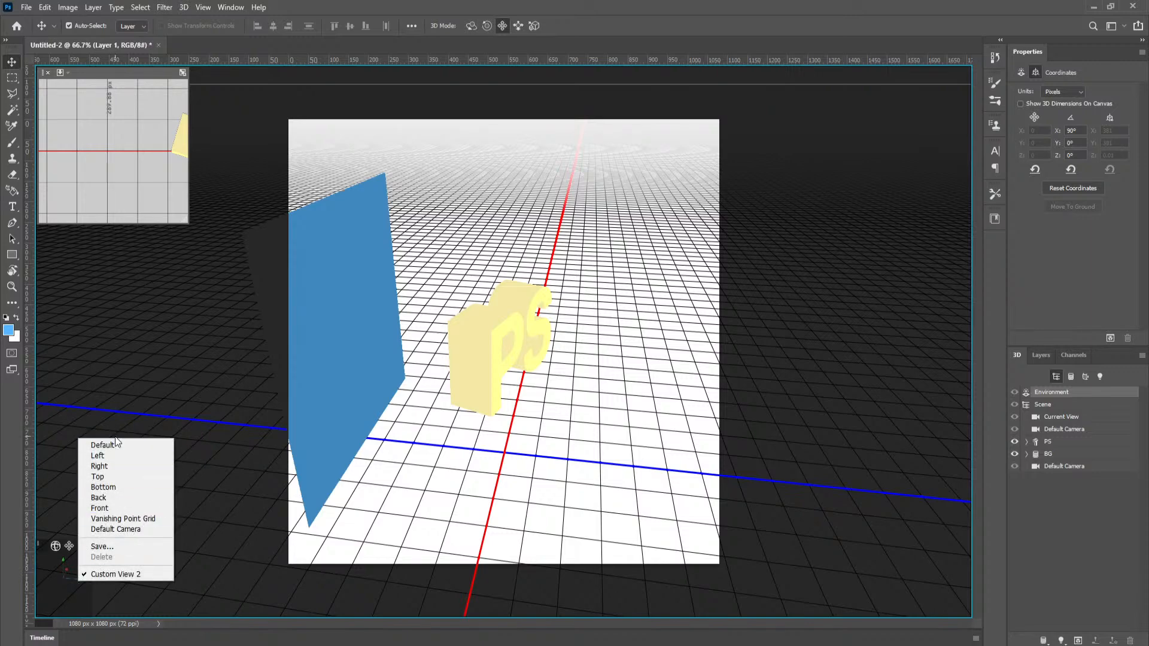
click(42, 549)
right_click(65, 583)
click(117, 447)
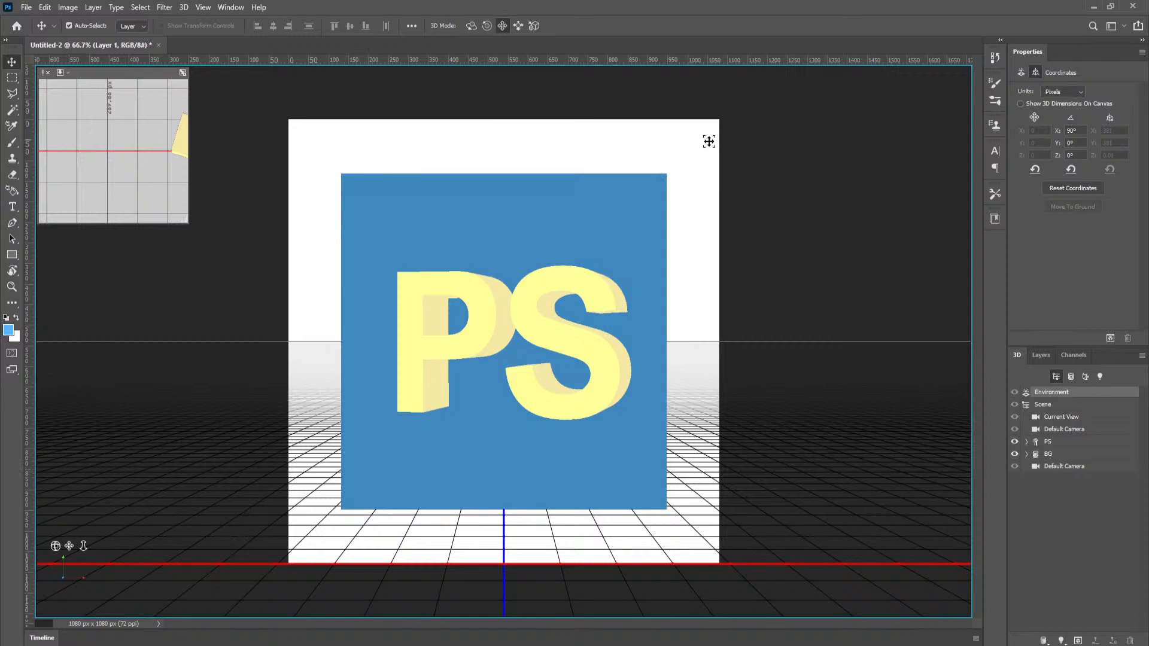
Step: Orbit and zoom out the scene view to examine the gap between the PS text and the BG mesh
click(471, 26)
drag(802, 210, 515, 135)
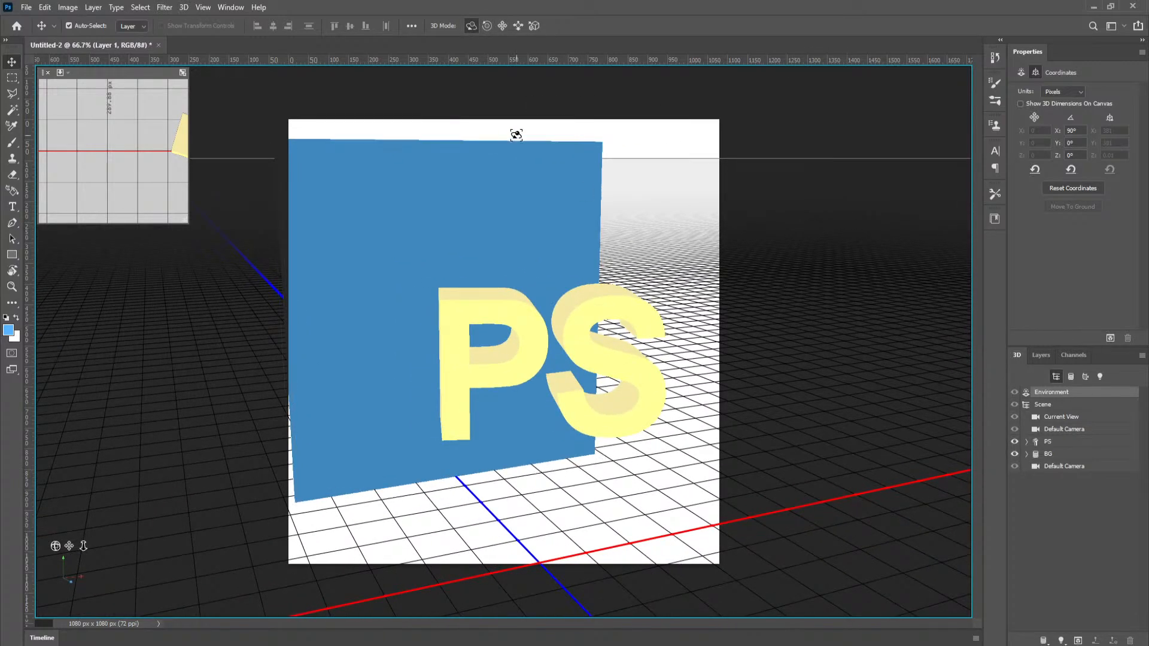
drag(833, 239, 834, 244)
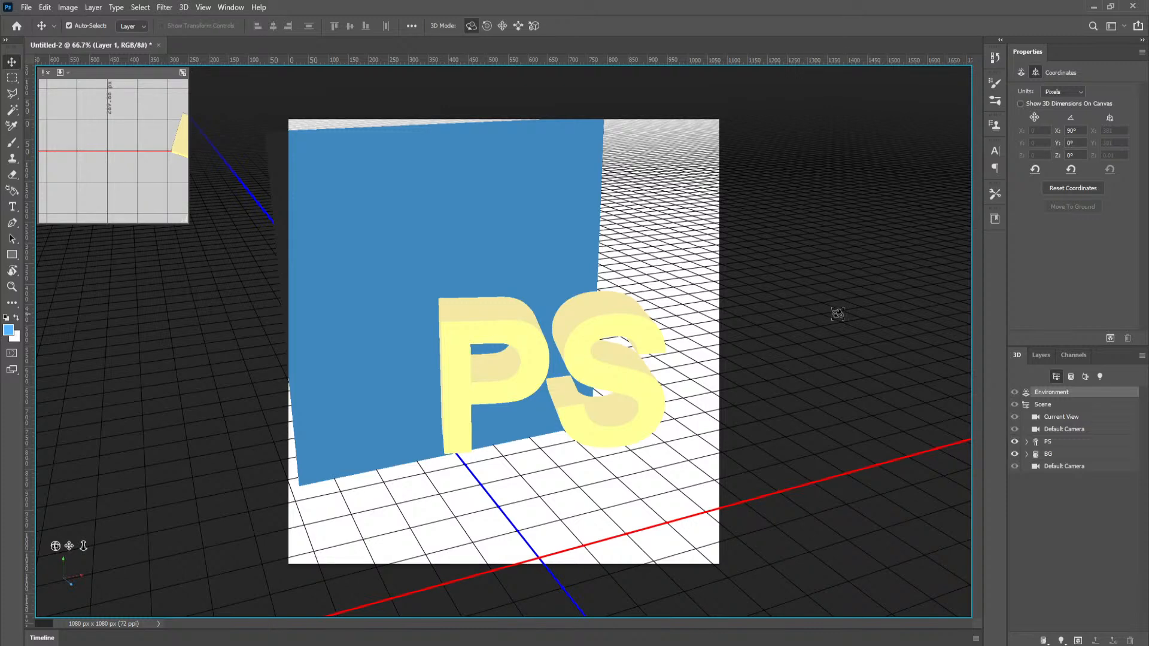
drag(787, 295, 843, 297)
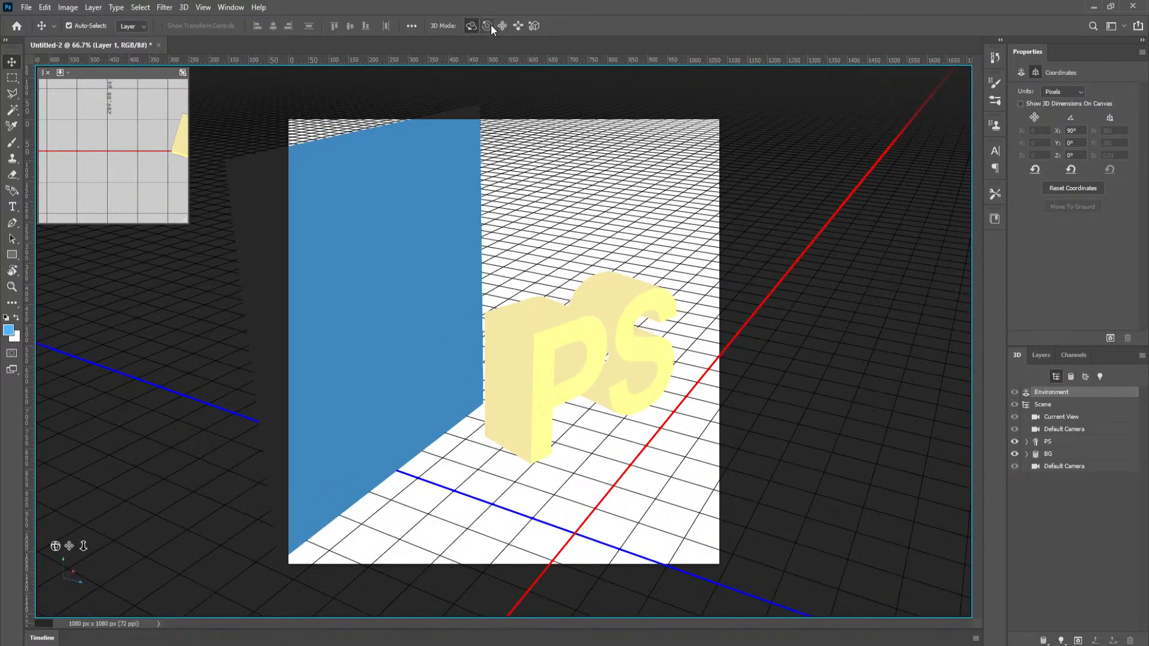
click(534, 26)
drag(826, 276, 845, 519)
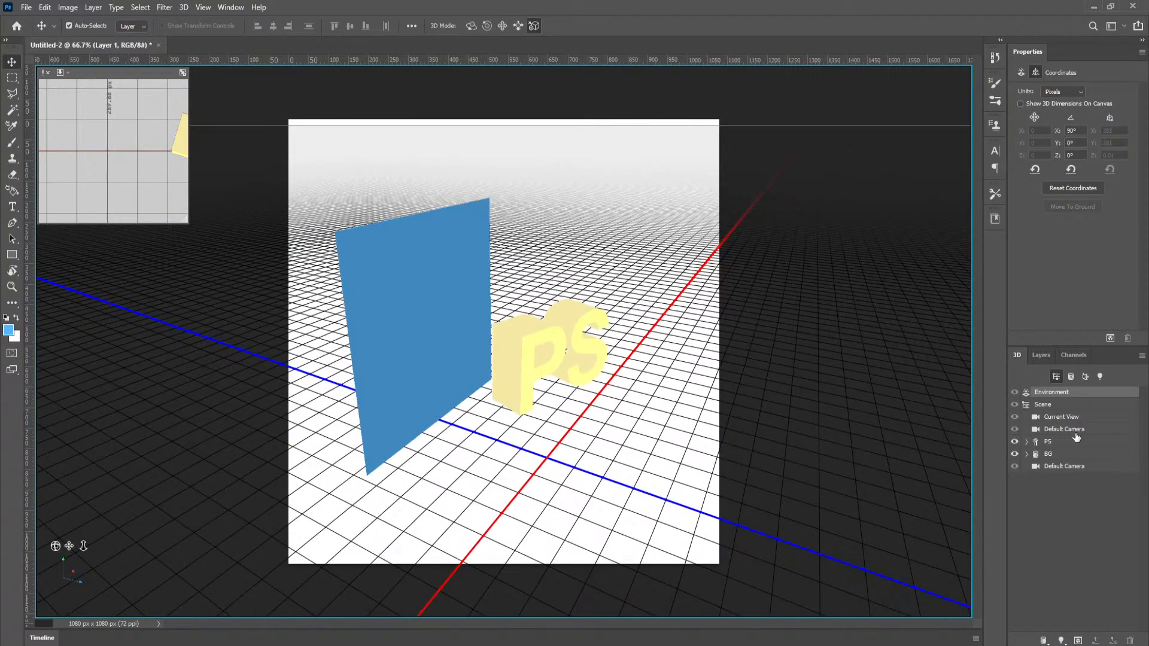
Step: Bring the BG mesh closer to the PS text at Z -86.81 and enlarge its X and Y scale to 162.2%
click(1066, 456)
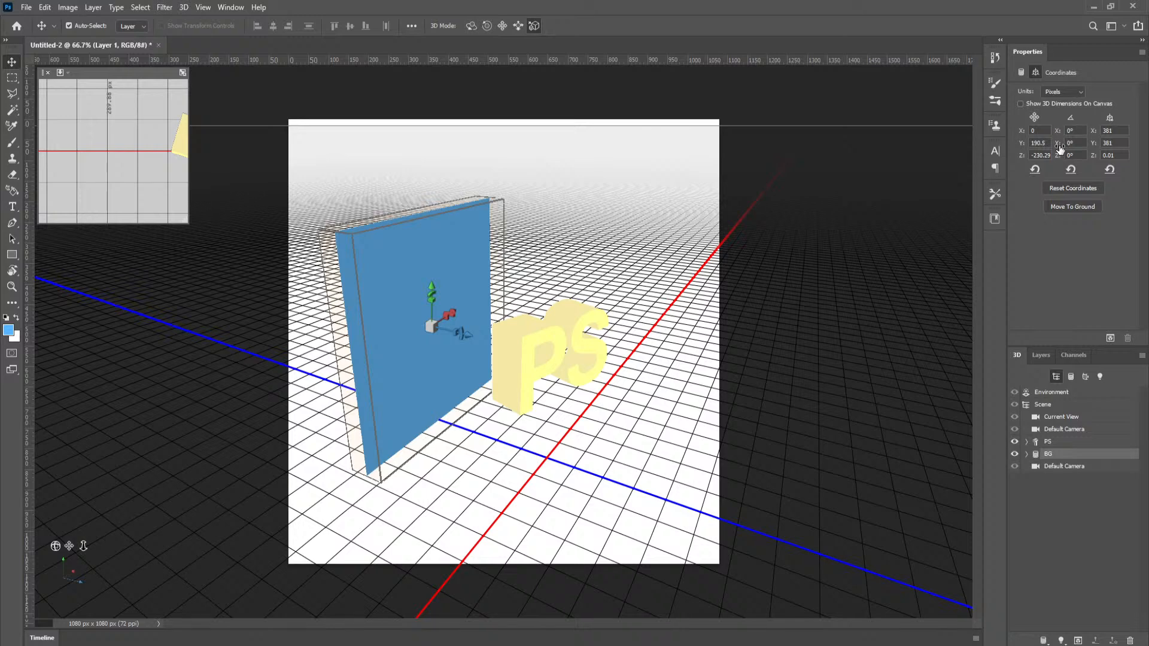
drag(1022, 155, 1047, 159)
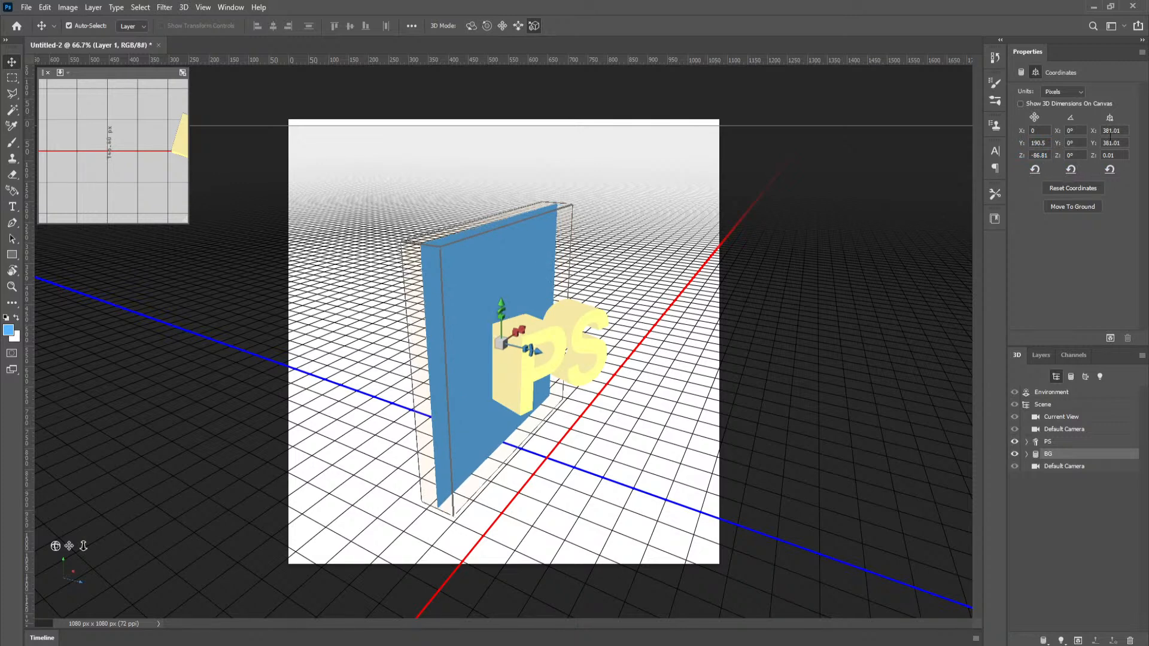
click(1110, 117)
click(1107, 139)
drag(1094, 132, 1142, 132)
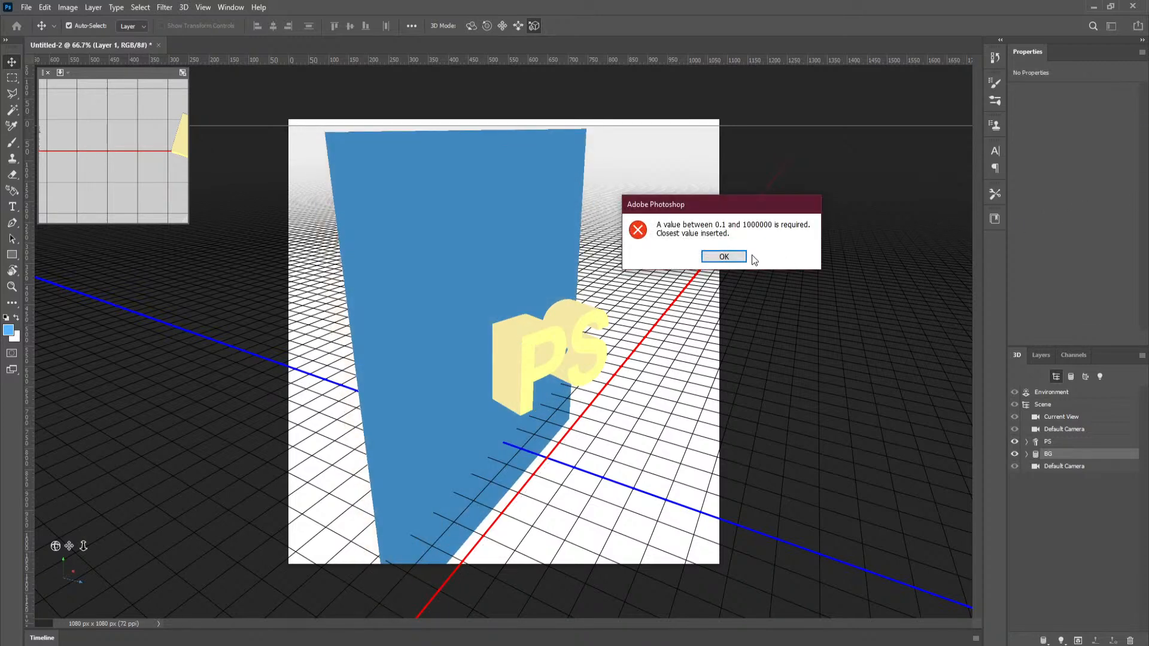
click(724, 256)
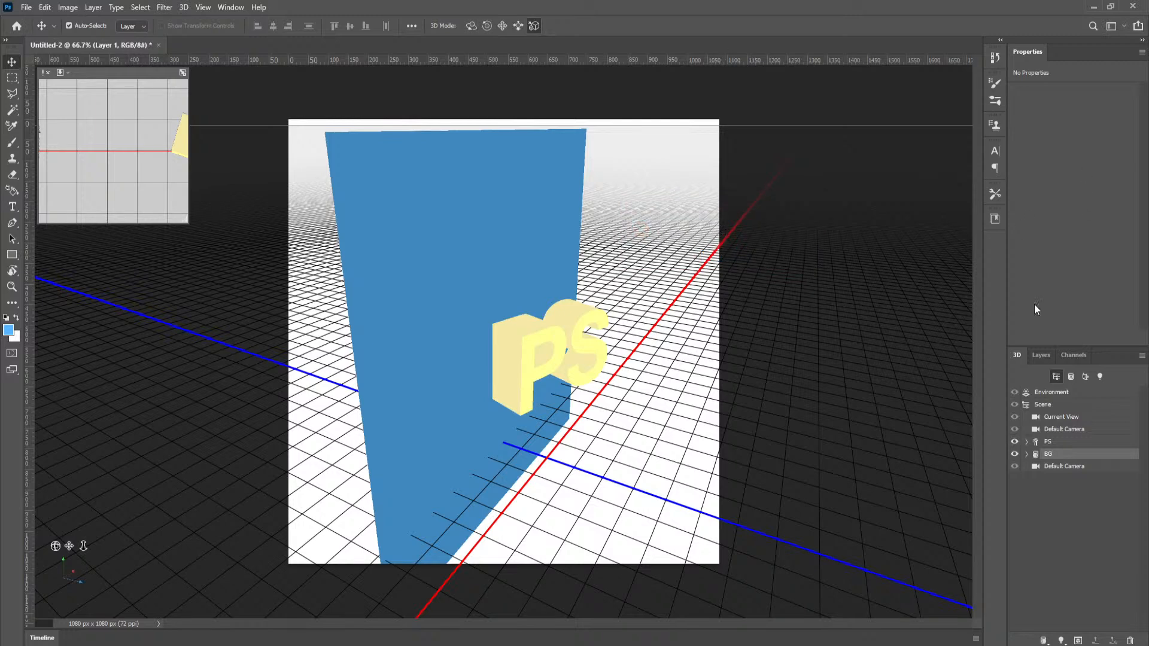
Step: Scale the enlarged BG mesh down slightly in X and Y
click(1067, 453)
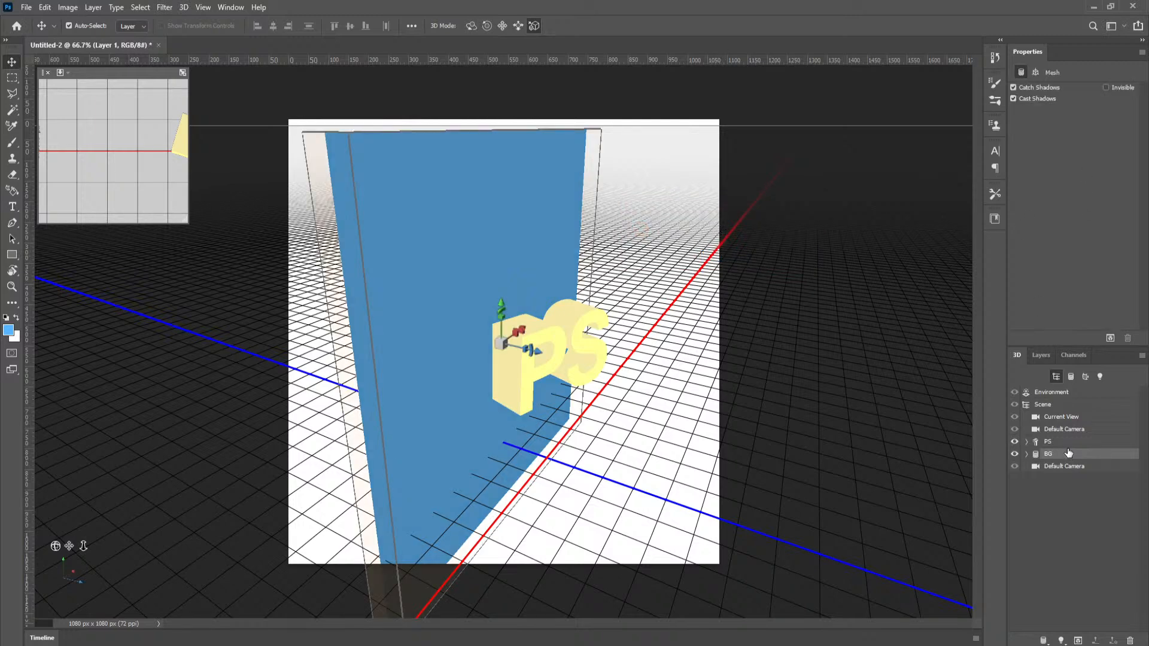
click(1034, 73)
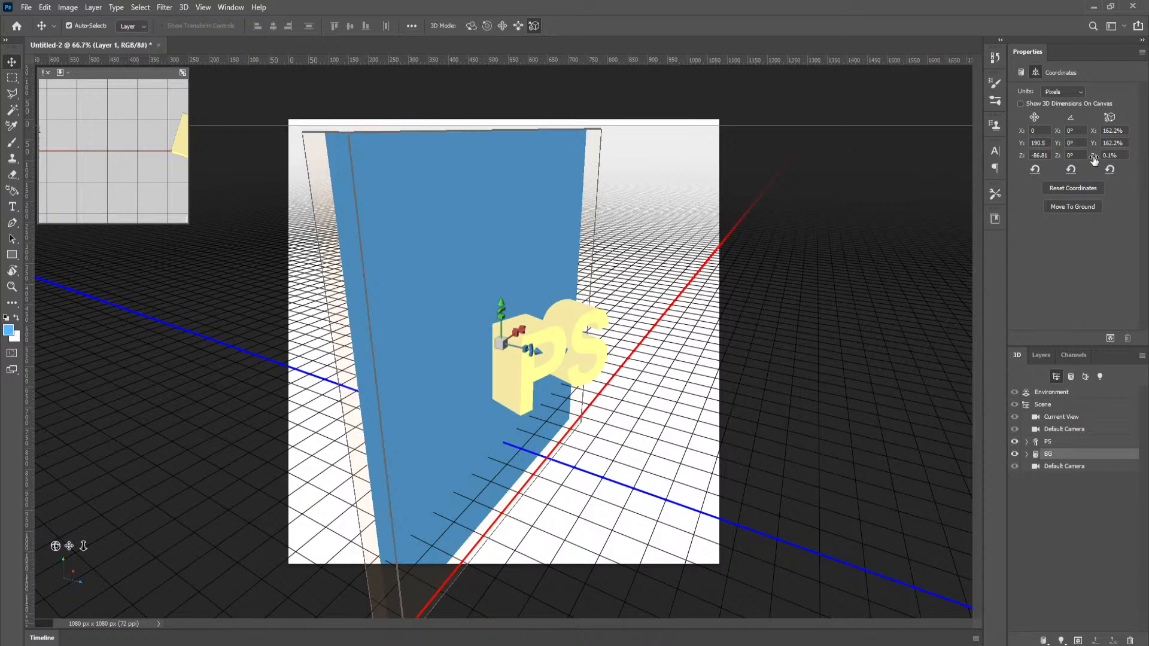
drag(1095, 144, 997, 173)
click(1073, 278)
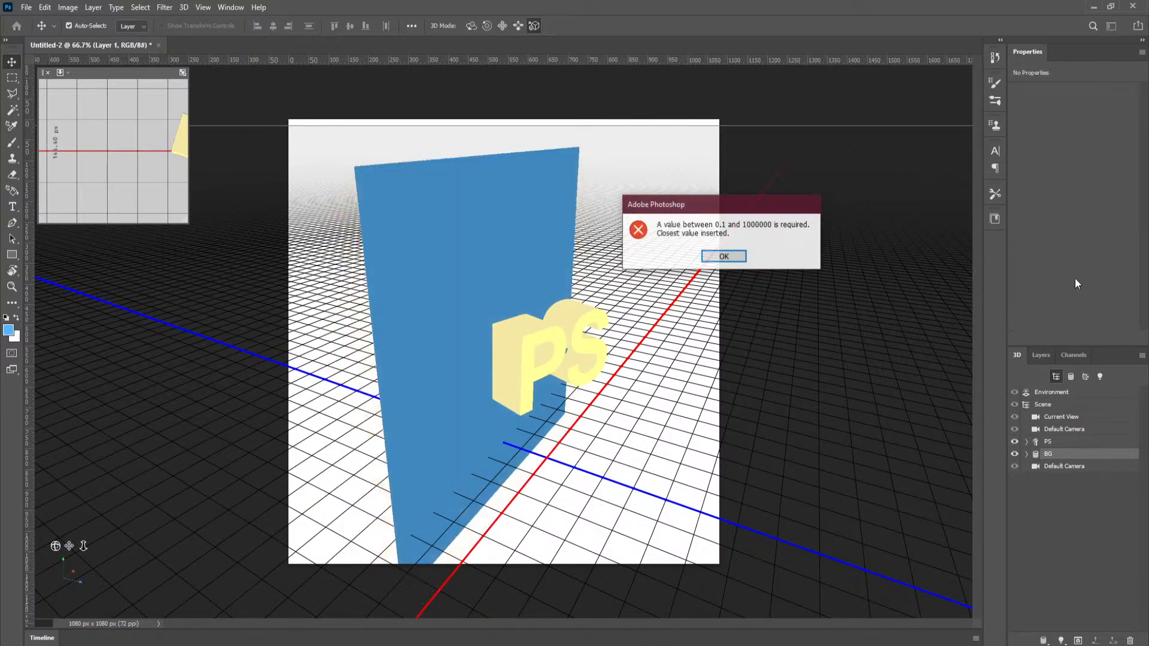
click(740, 259)
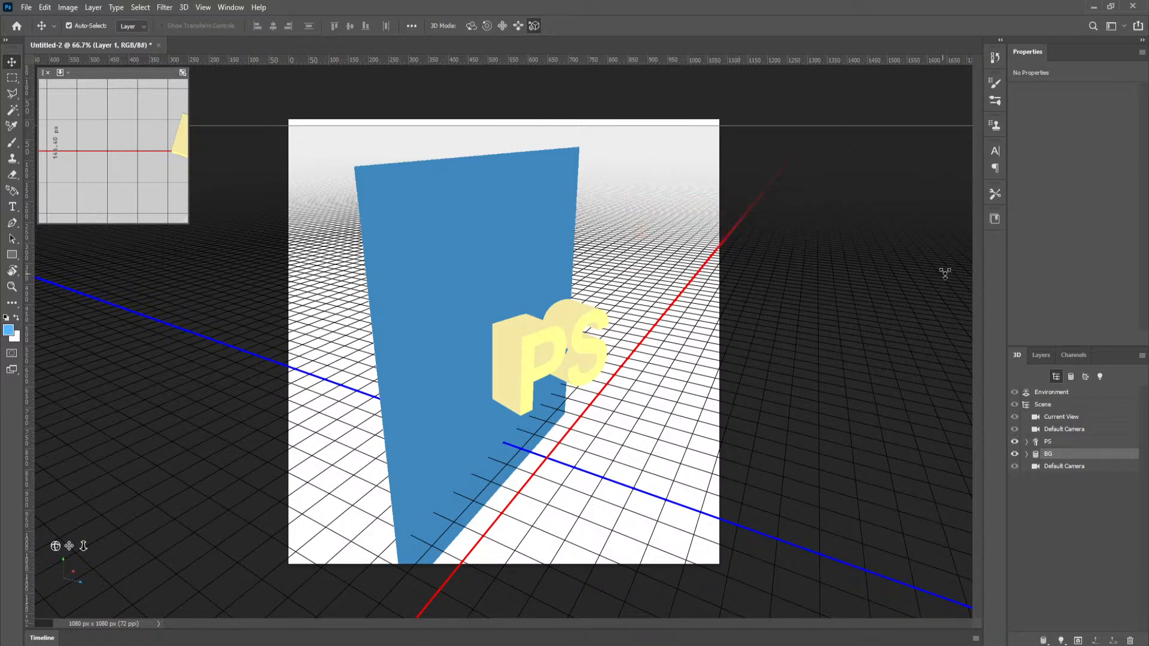
Step: Reset the PS text's rotation and position, and raise it along the Y axis to 207 pixels in front of BG
click(1068, 442)
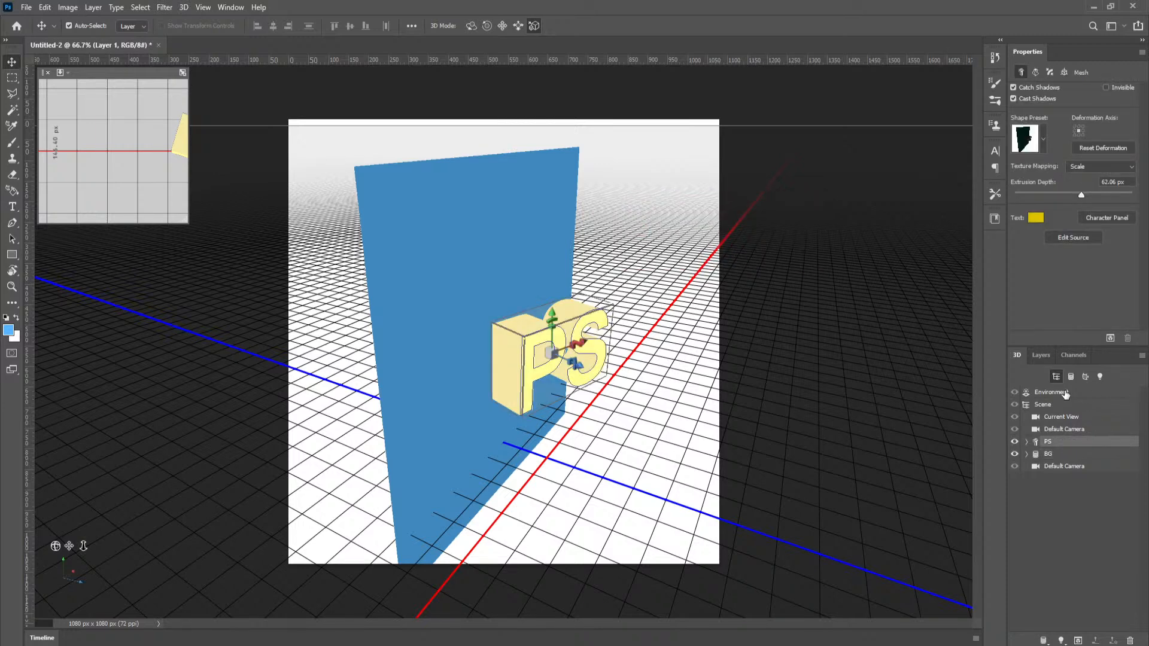
click(1064, 73)
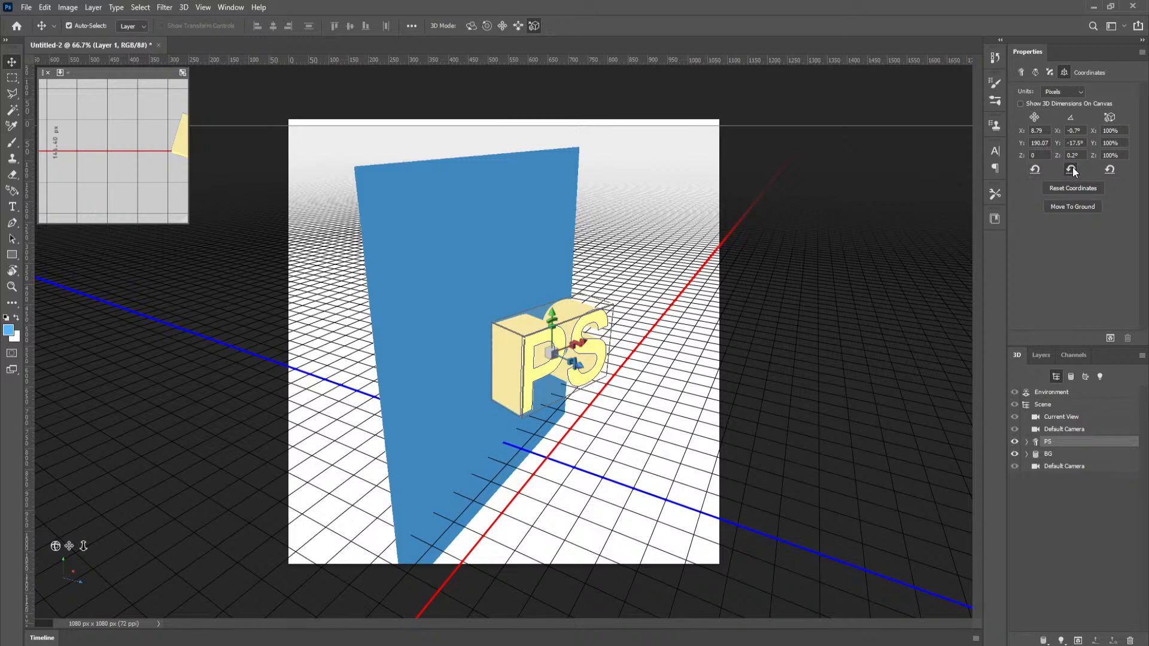
click(1072, 171)
click(1034, 171)
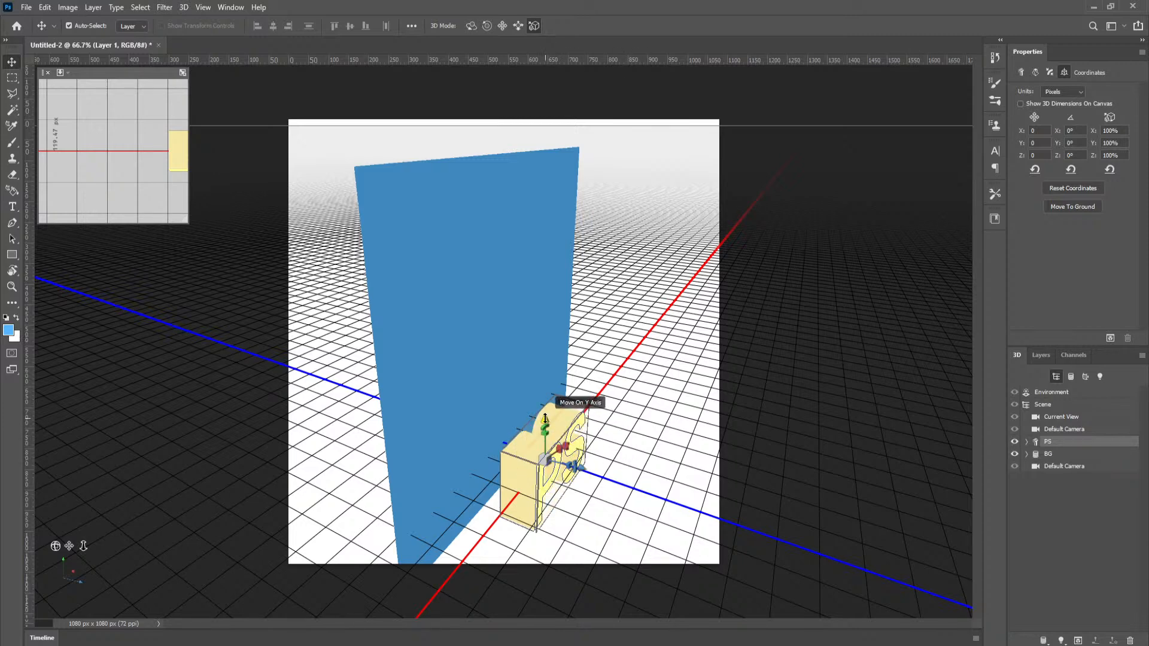
drag(545, 417, 542, 276)
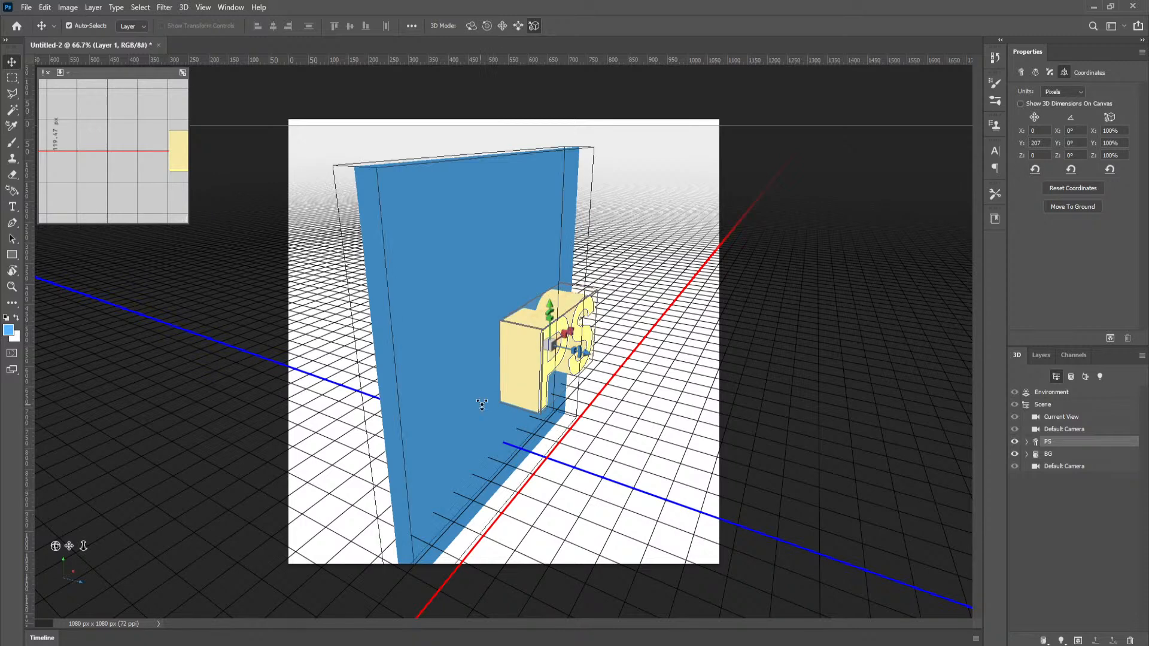
Step: Undo the last drag of the PS text and return the scene view to face the text and BG straight on
drag(577, 351, 704, 413)
key(ctrl+z)
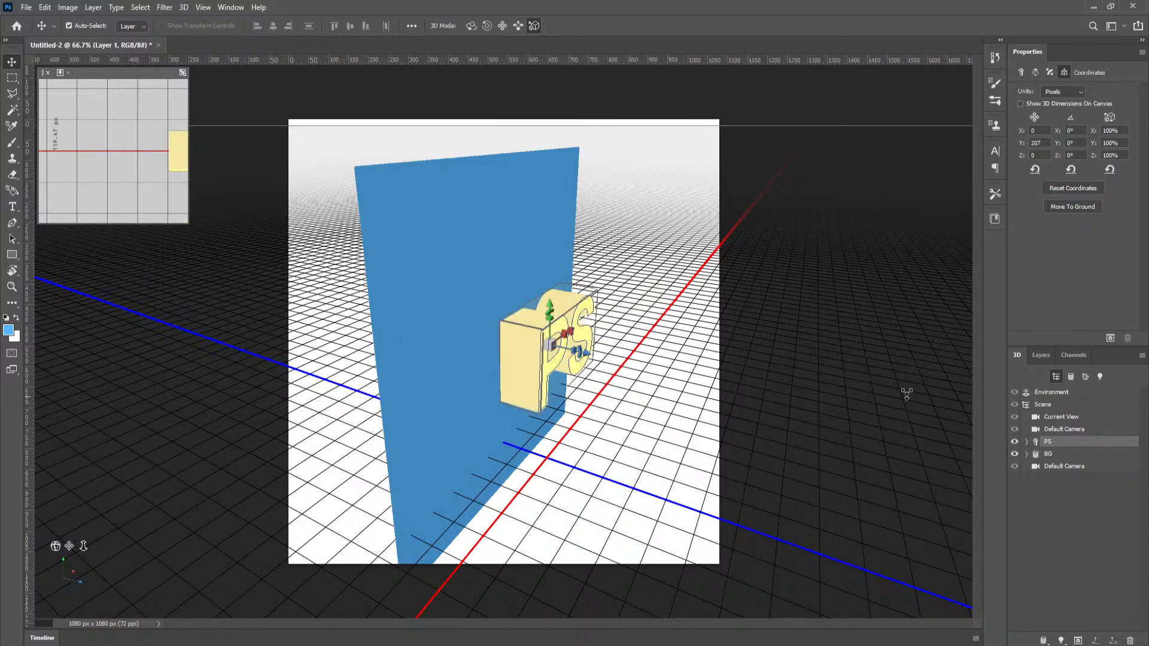
click(1060, 393)
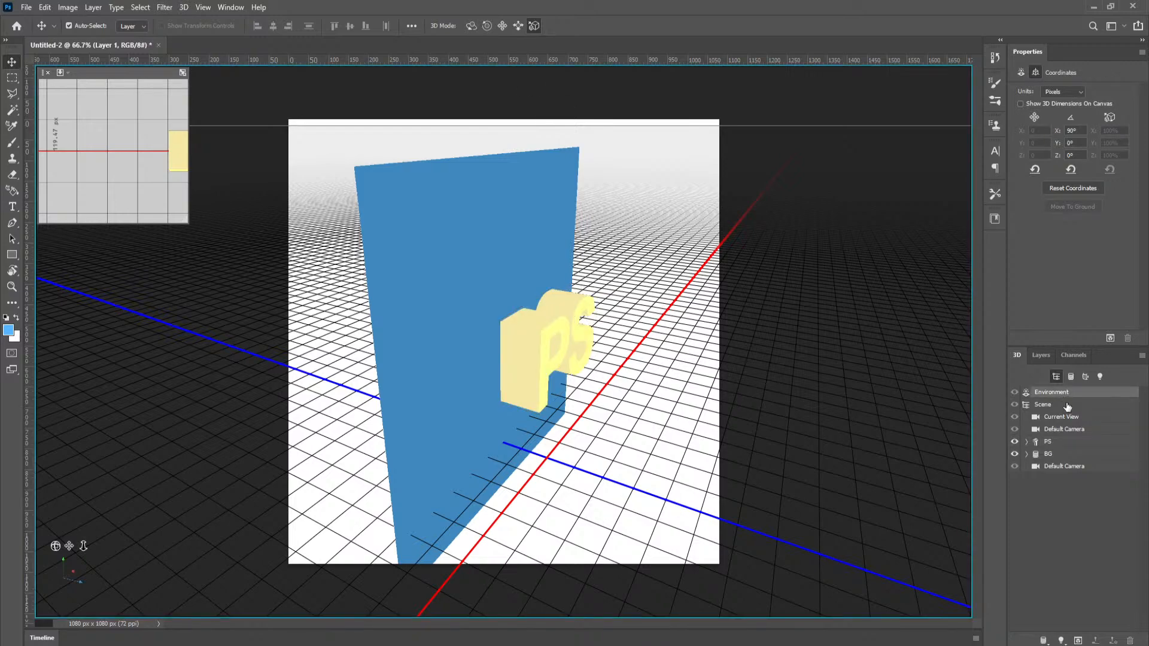
click(66, 579)
click(116, 441)
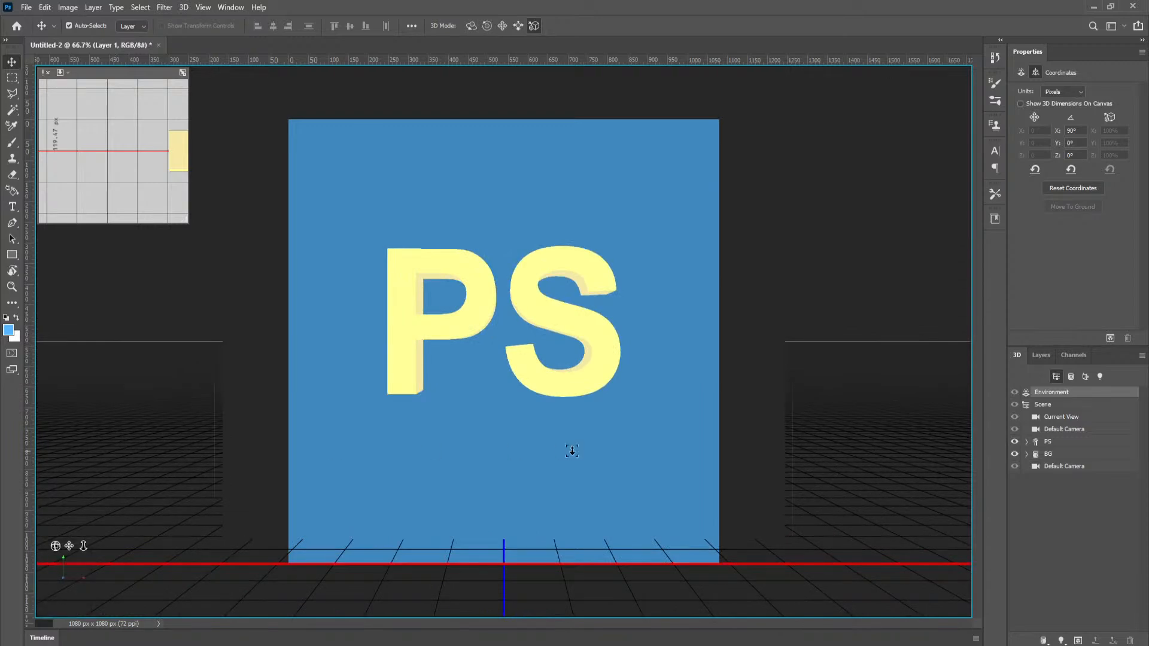
Step: Move the PS text to X 6.37 and Y 187.74 pixels in front of BG and start a render
click(1076, 442)
mouse_move(1020, 143)
mouse_down()
mouse_move(1022, 155)
mouse_move(1025, 130)
mouse_up()
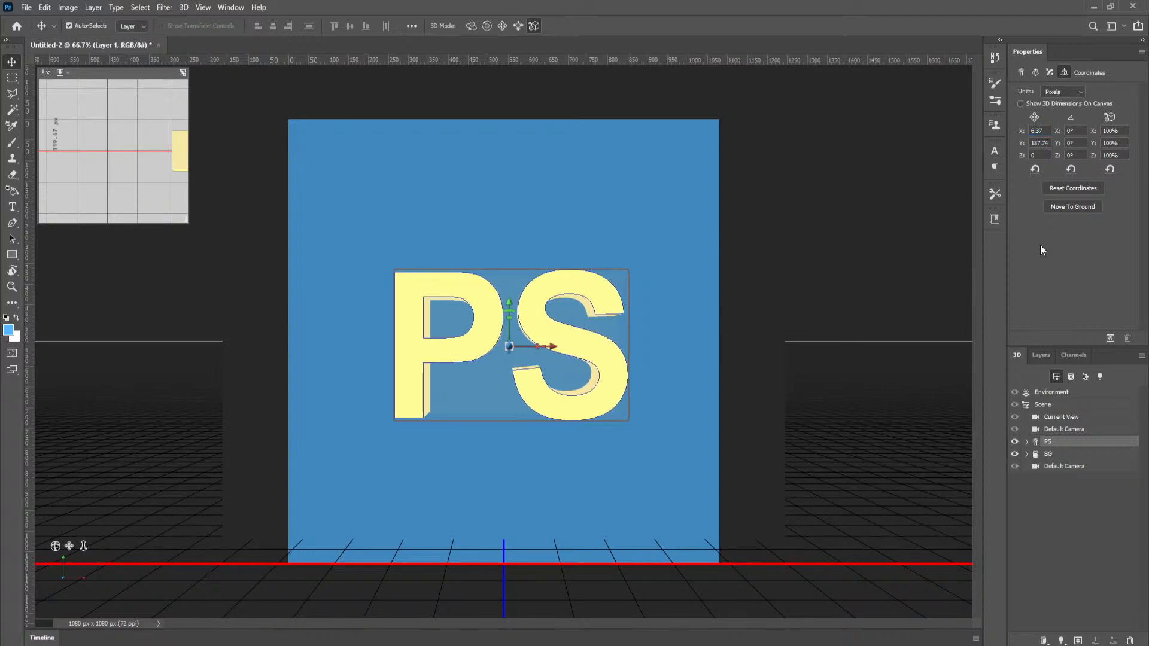
click(1109, 338)
click(1040, 355)
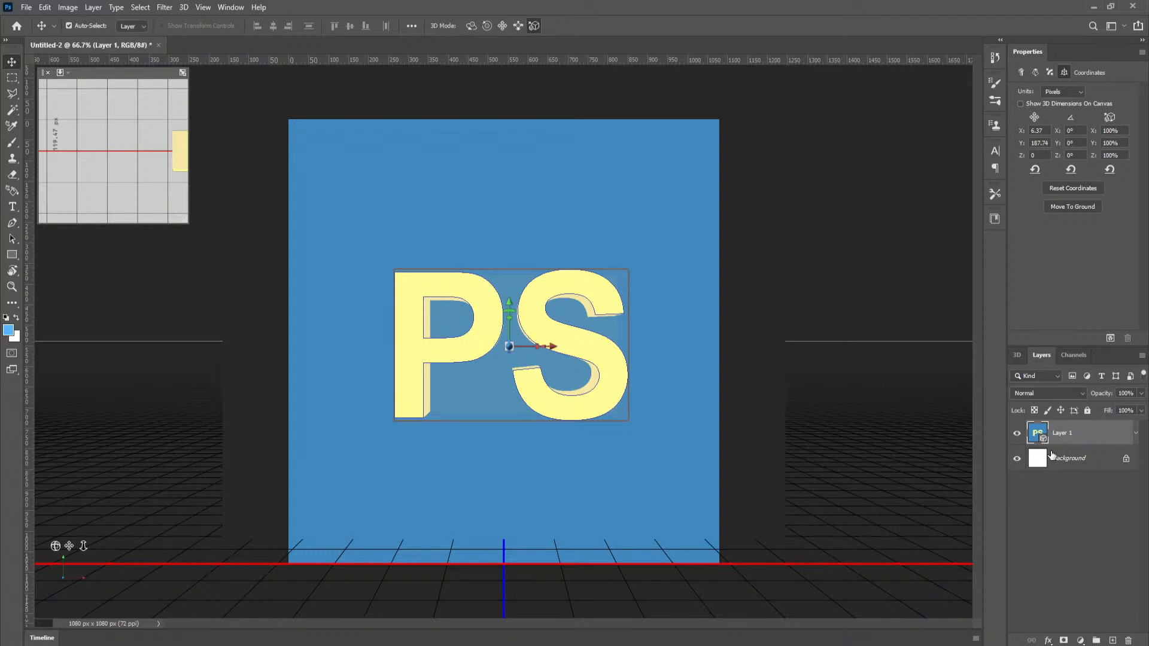
click(1016, 356)
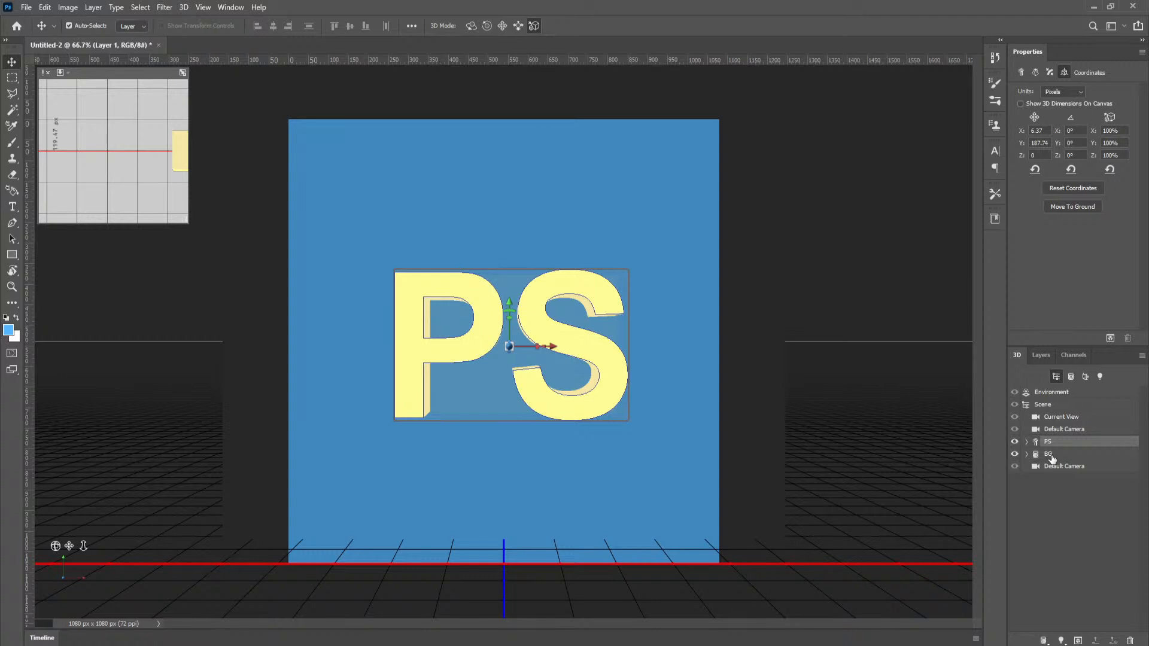
Step: Render the scene with Catch Shadows and Cast Shadows enabled for the BG mesh
click(1048, 455)
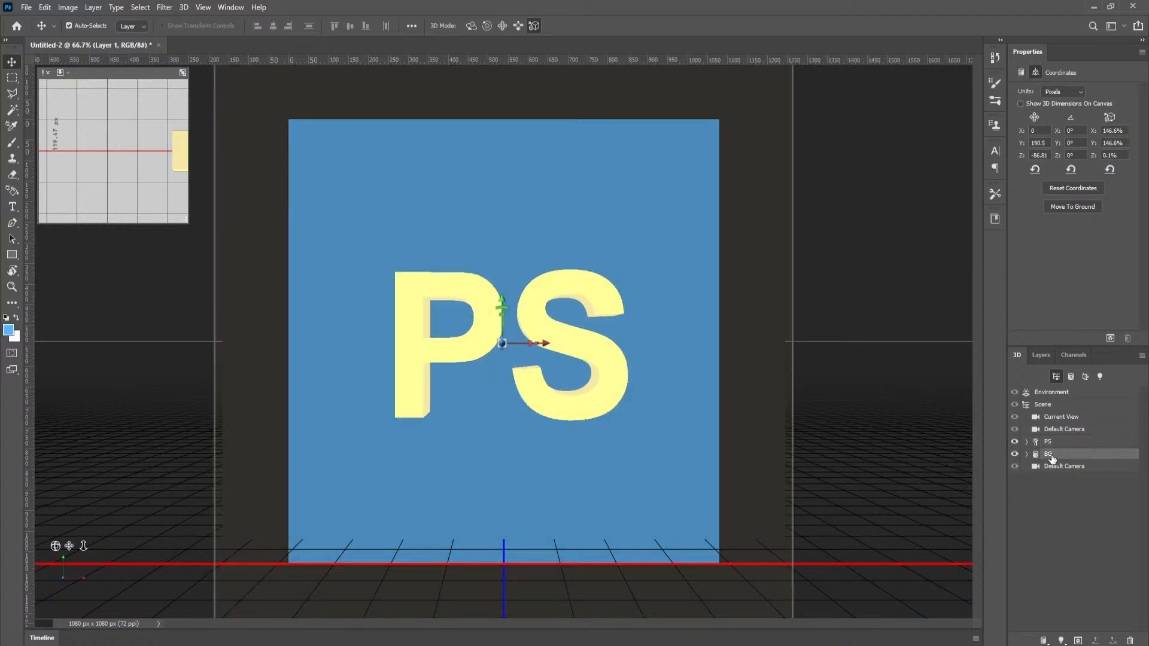
click(1021, 73)
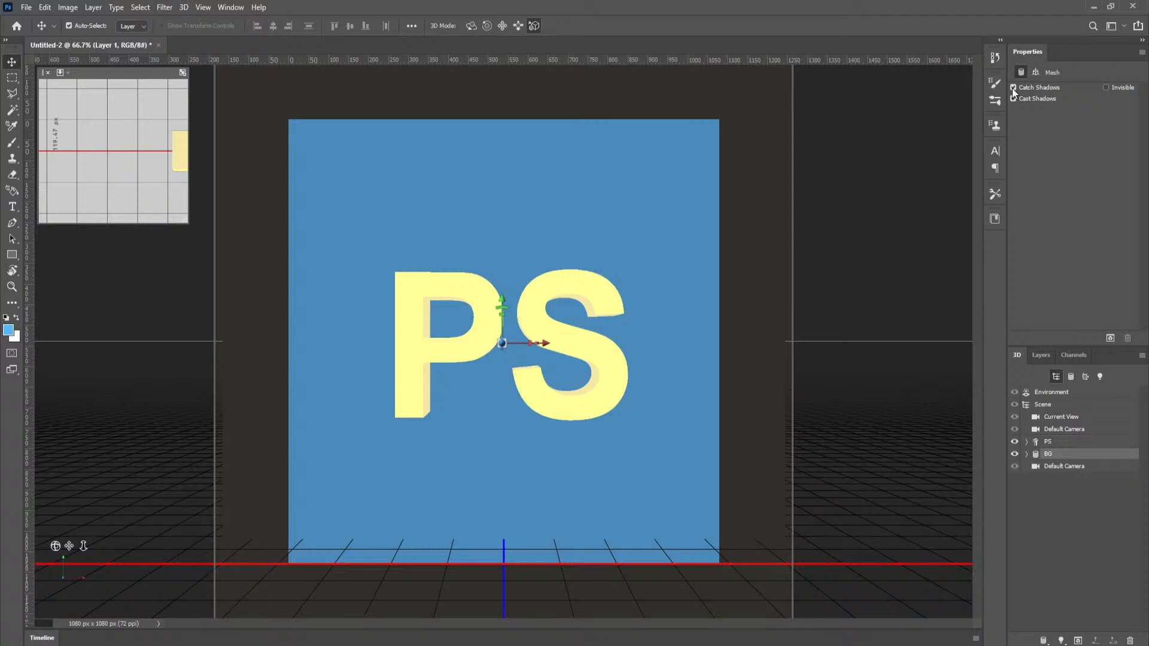
click(1013, 98)
click(1109, 340)
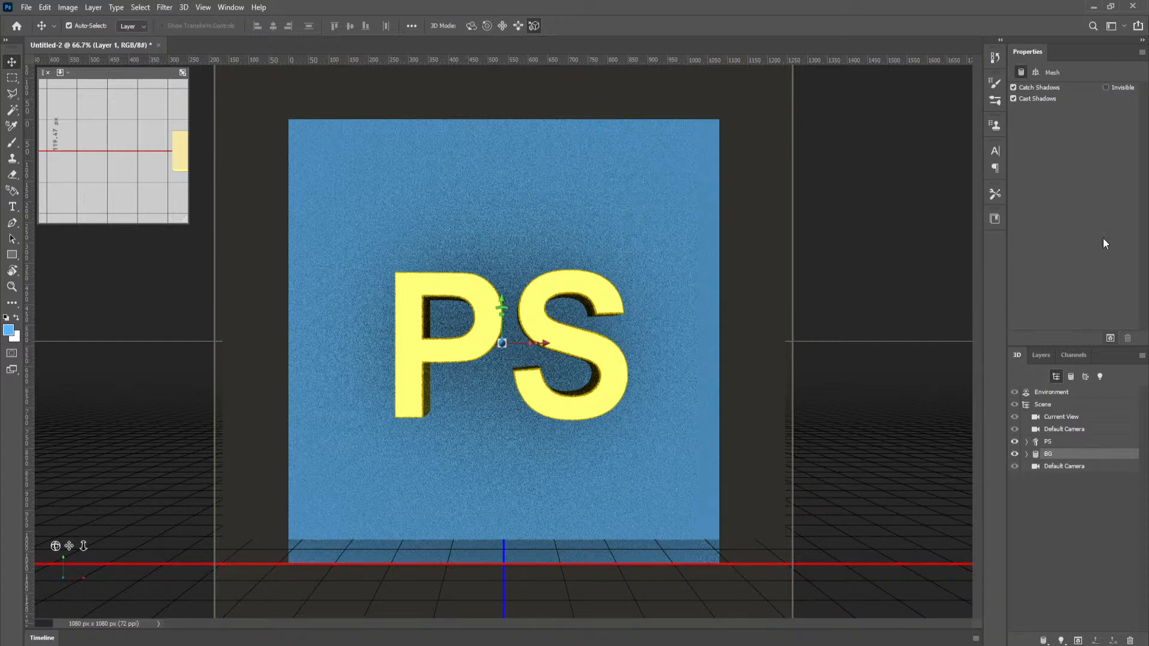
Step: Disable Catch Shadows on the BG mesh and render the scene for comparison
click(1013, 88)
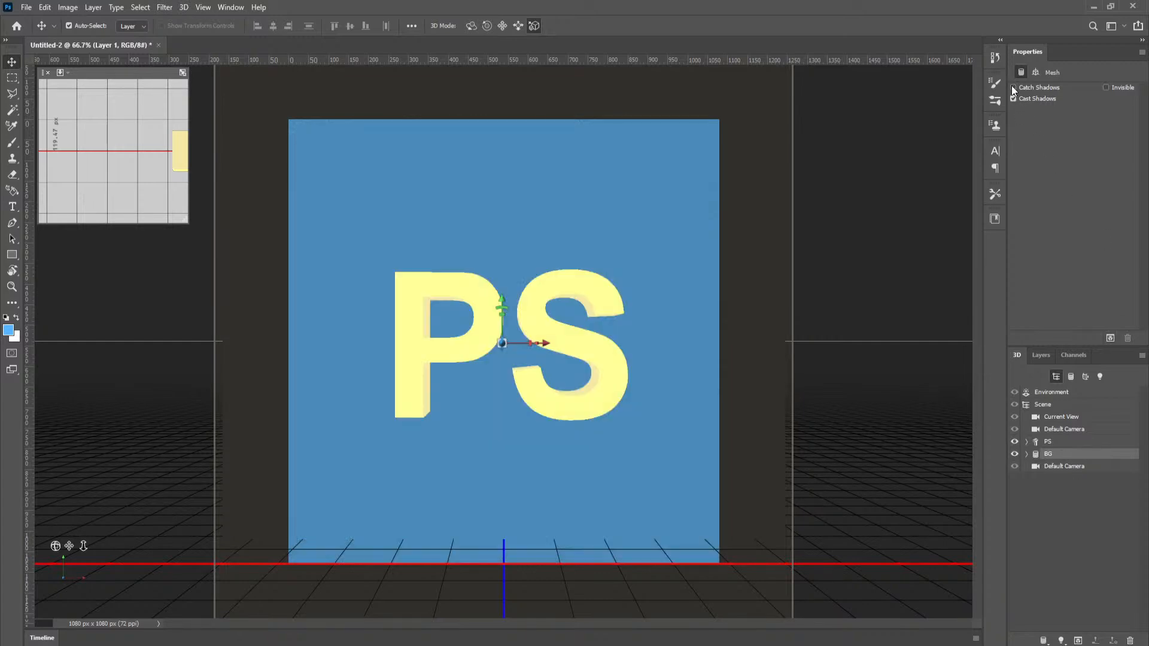
click(1110, 338)
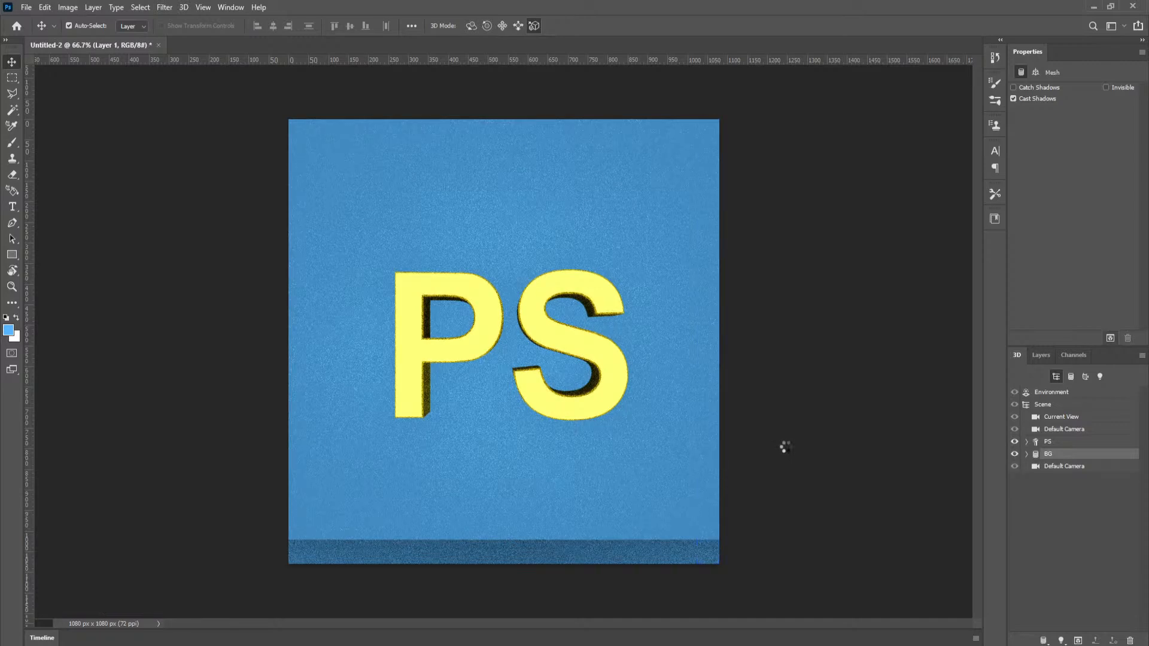
key(Escape)
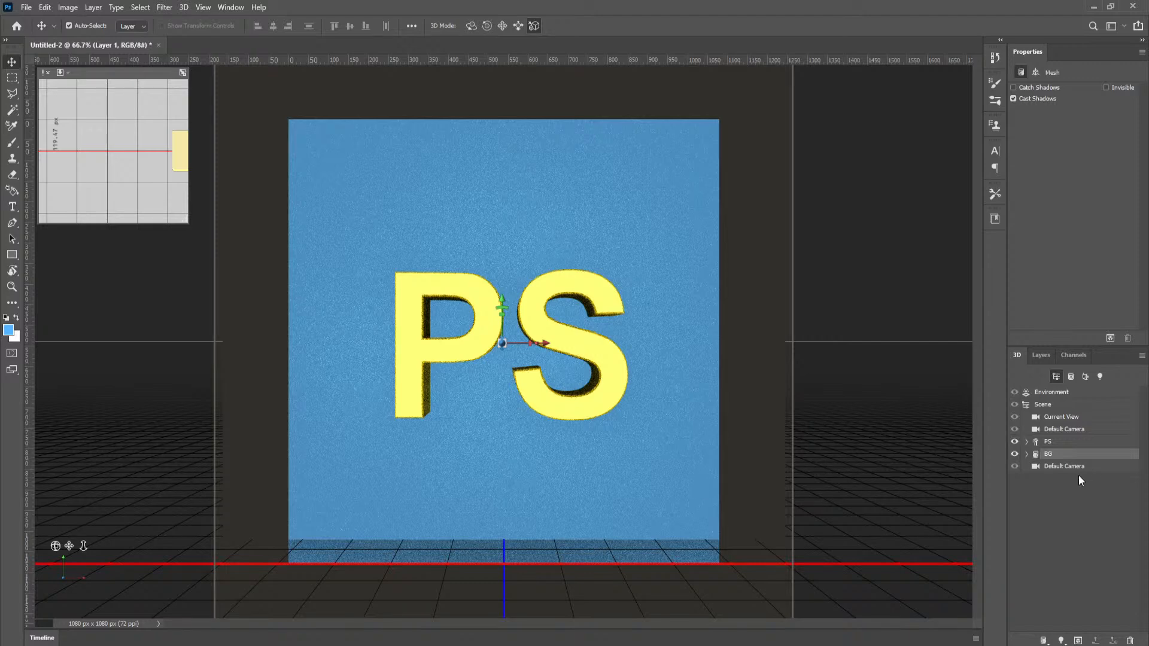
Step: Move the BG mesh to the ground and reposition the scene camera so the blue background fills the canvas
click(1033, 71)
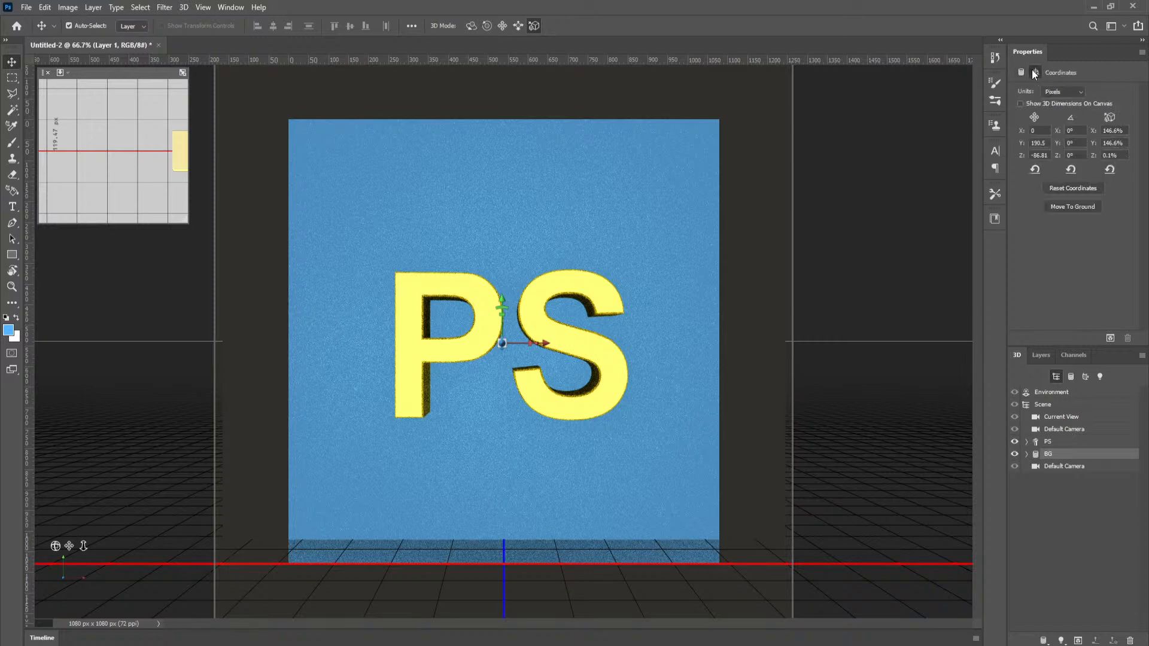
click(1080, 206)
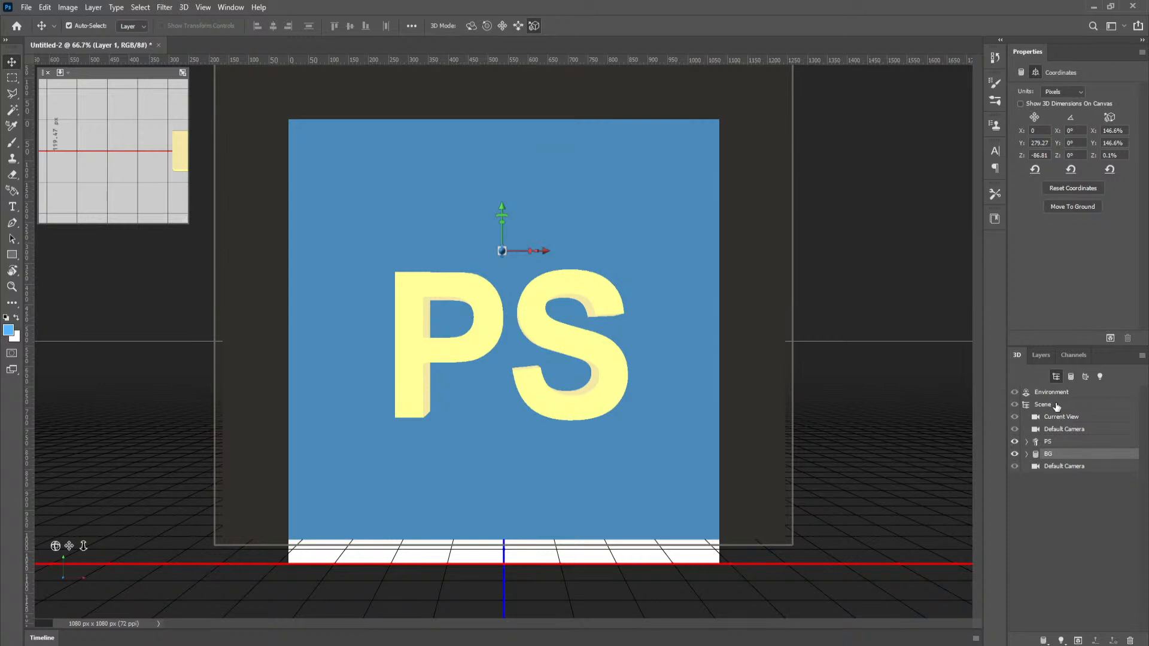
click(1052, 391)
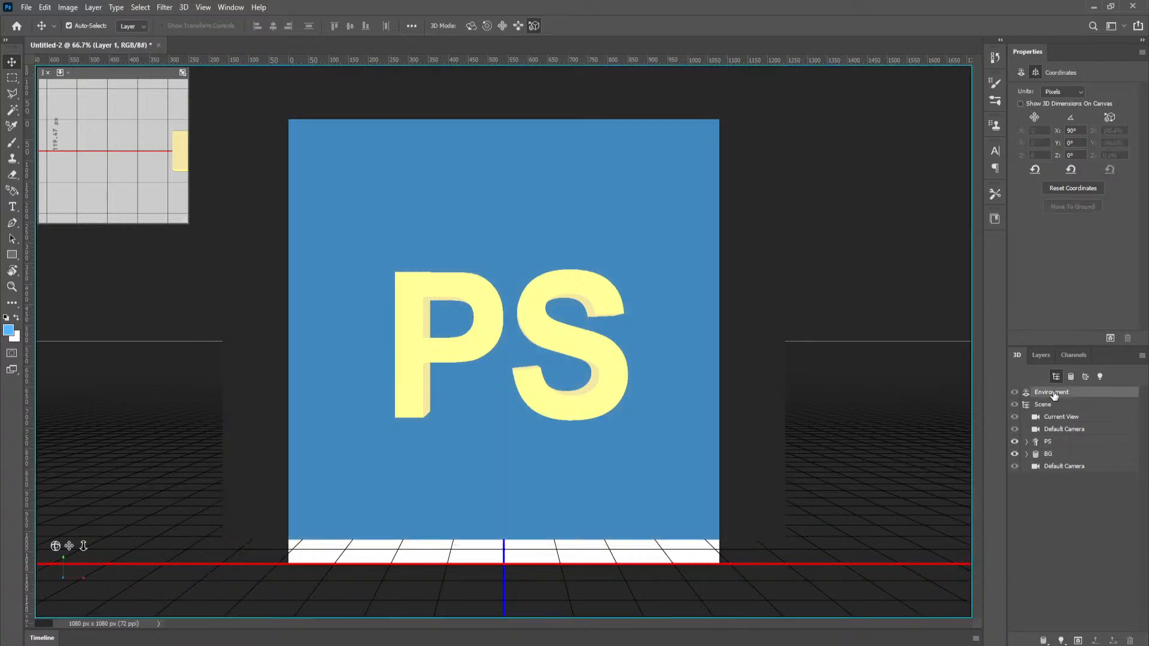
click(502, 26)
drag(781, 257, 783, 310)
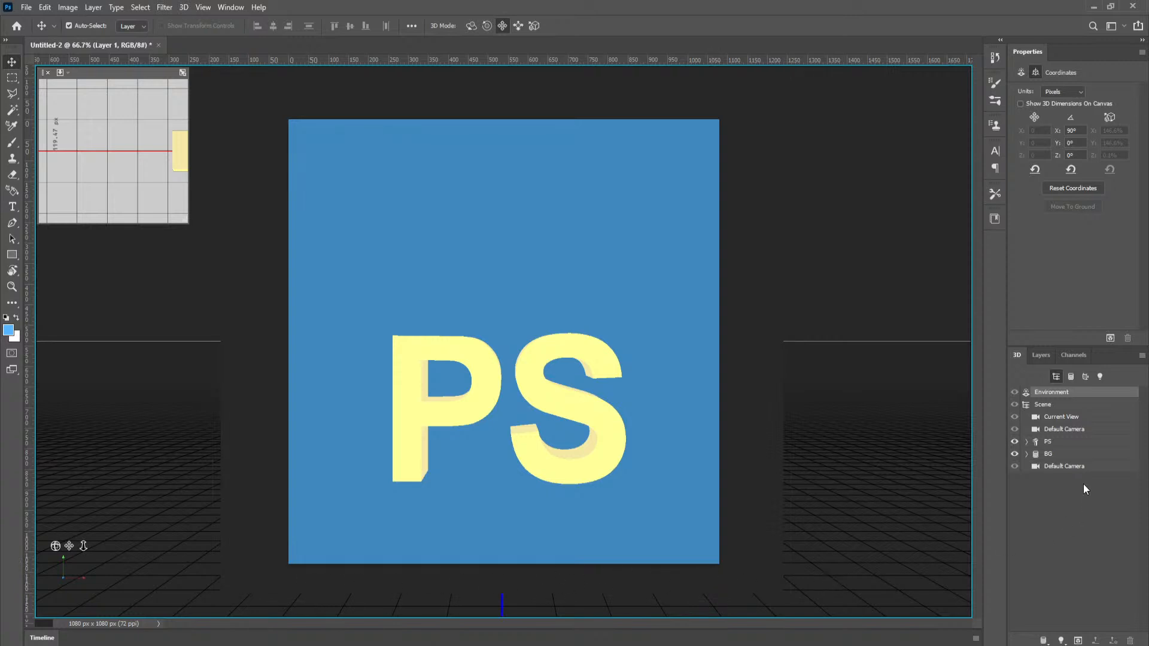
Step: Raise the PS text along the Y axis to about the vertical middle of the canvas
click(1061, 442)
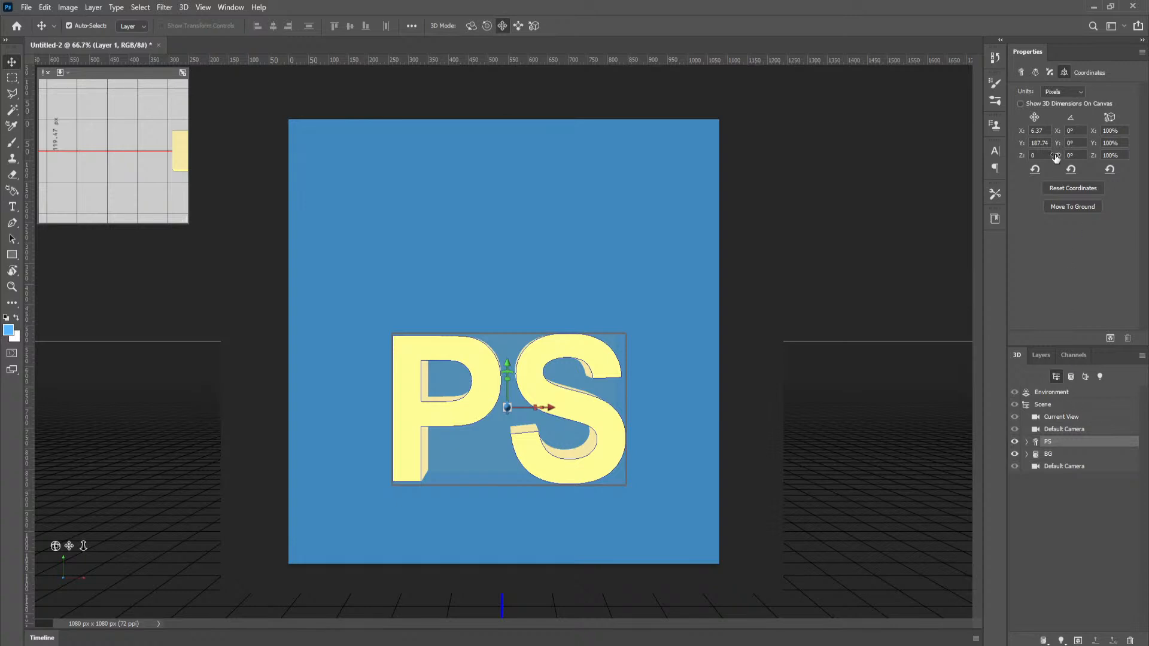
mouse_move(1022, 145)
mouse_down()
mouse_move(1006, 142)
mouse_move(1038, 139)
mouse_up()
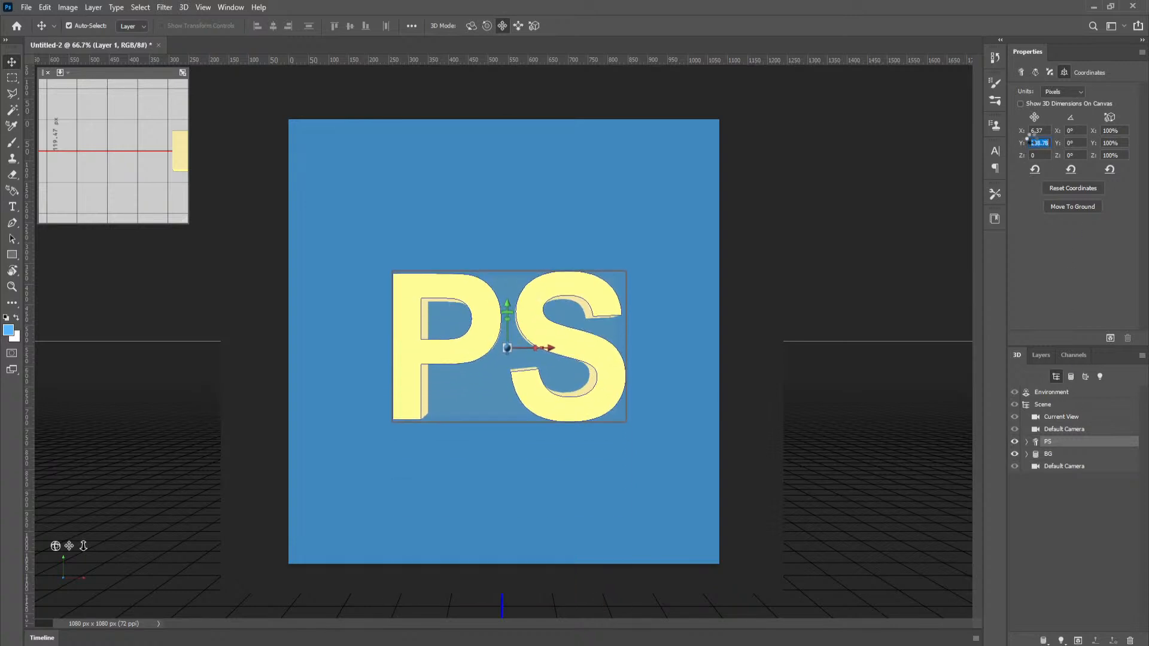
Step: Enable Catch Shadows on the BG mesh alongside Cast Shadows and render the scene
click(1077, 456)
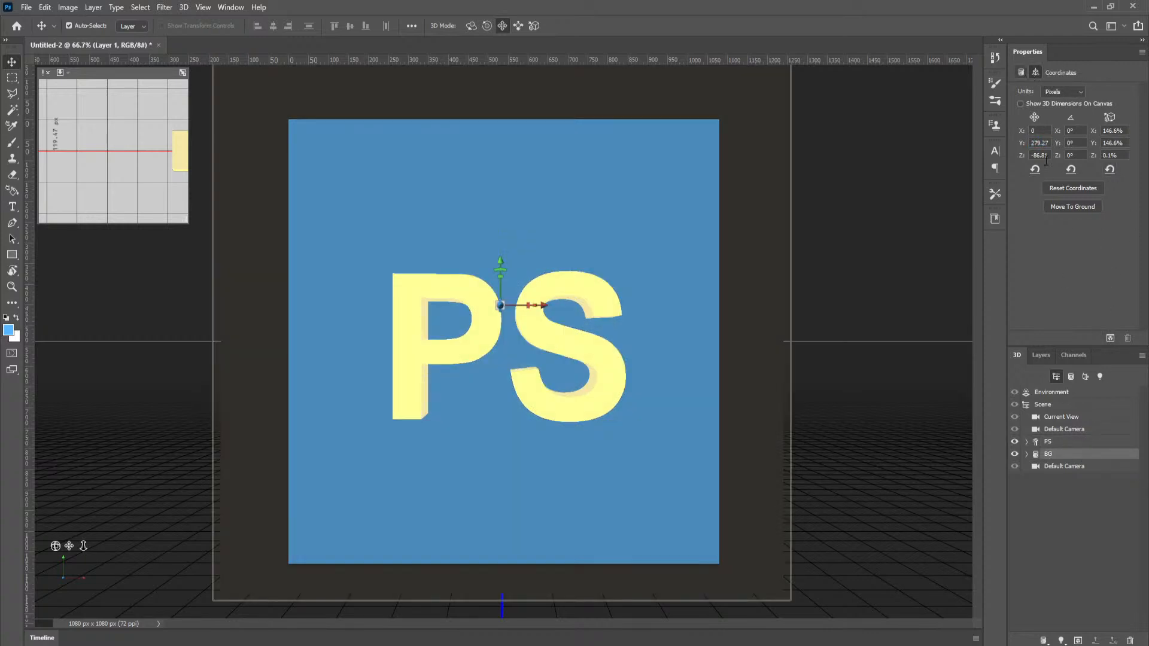
click(1020, 72)
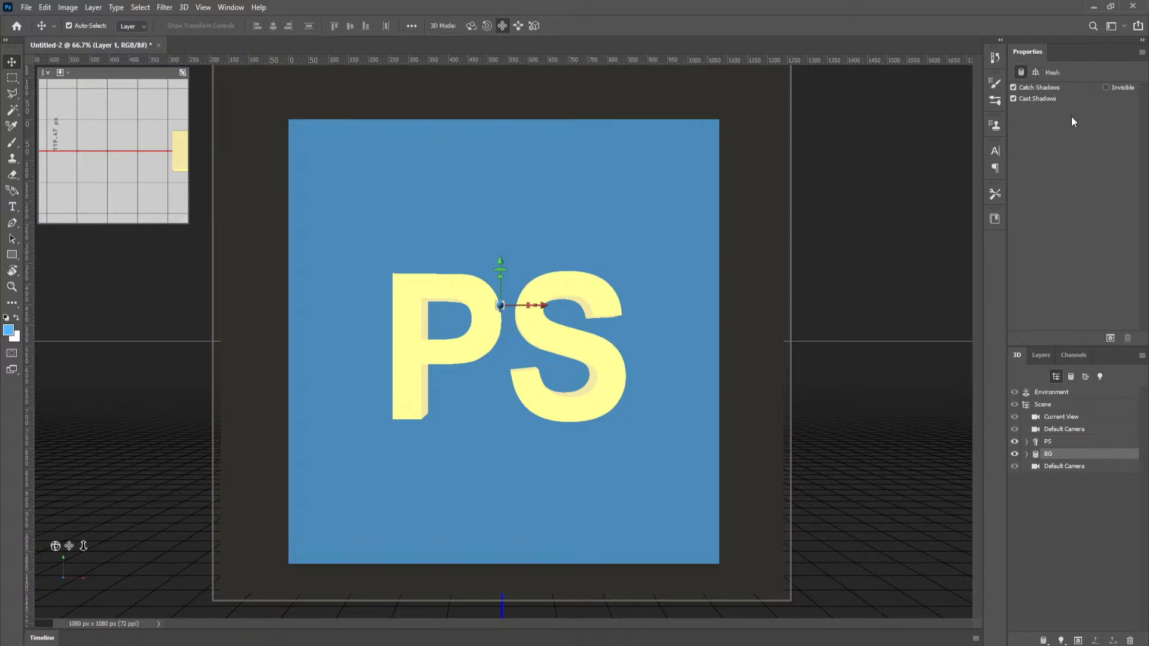
click(1109, 338)
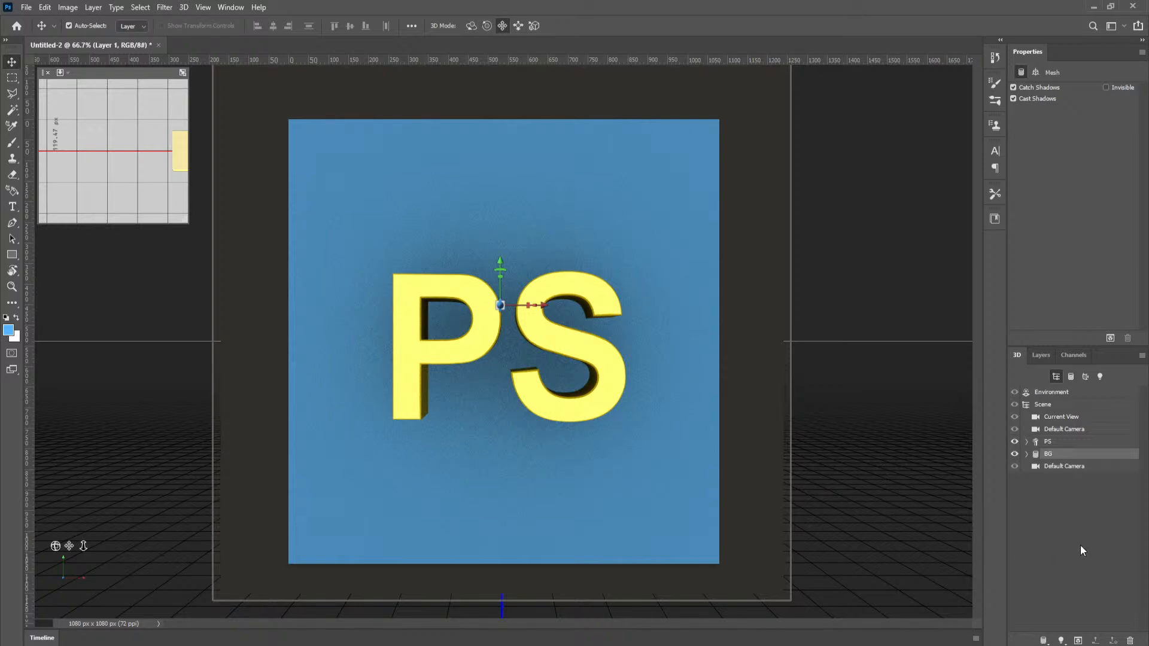
Step: Switch from the 3D workspace to the Essentials V 2 workspace
click(1123, 26)
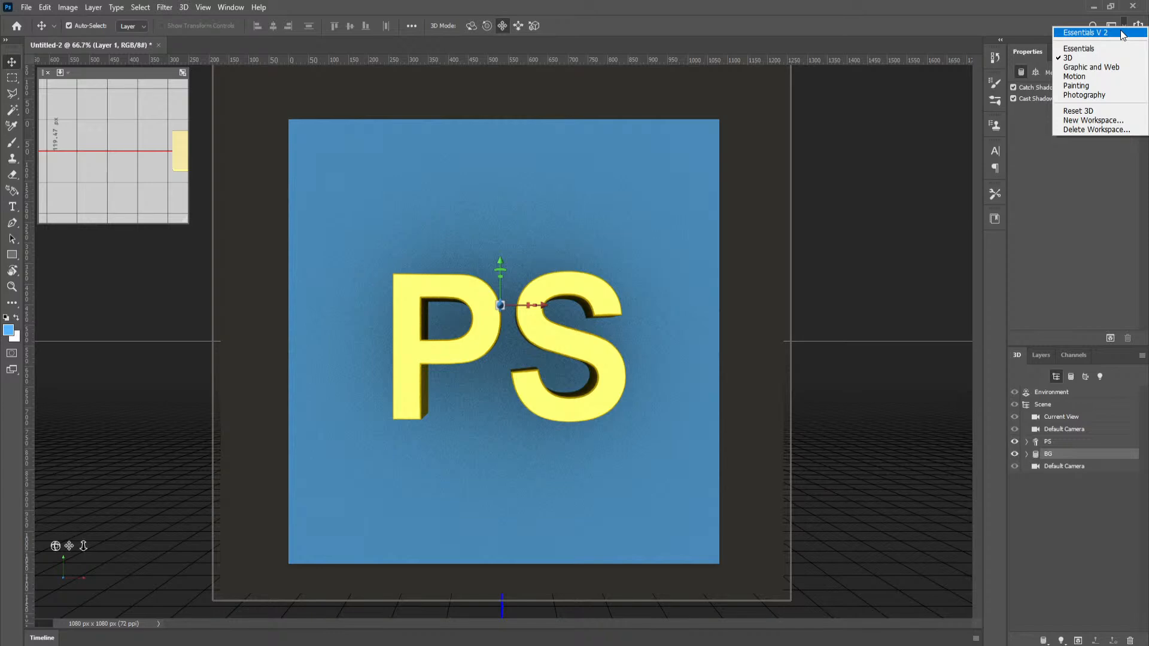
click(1121, 33)
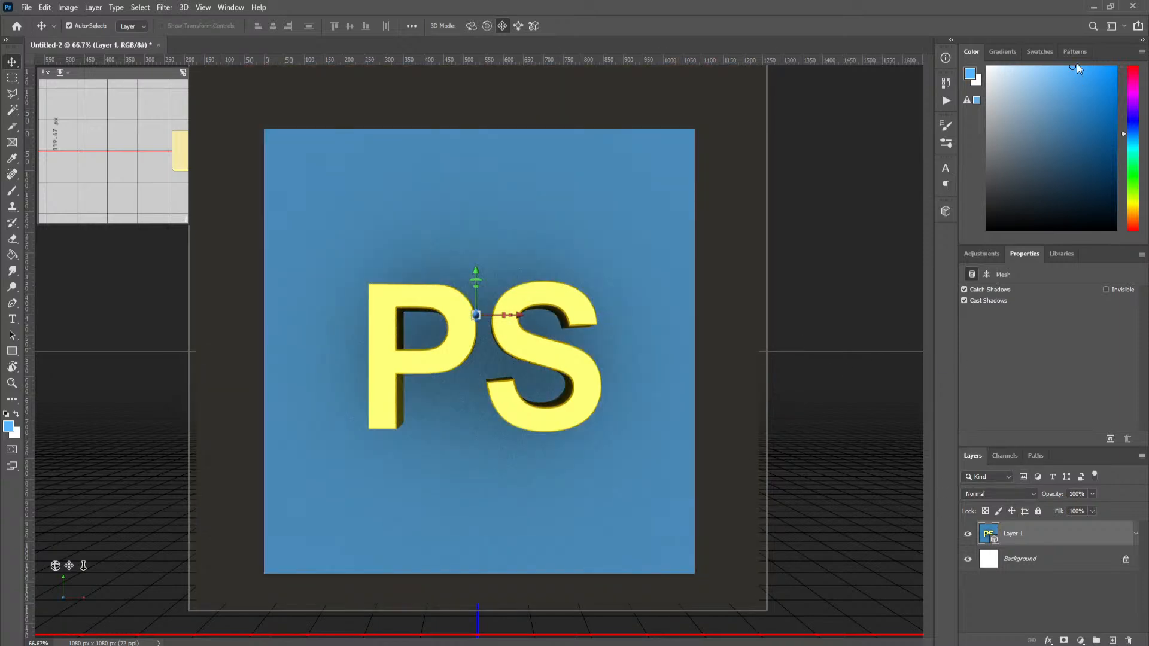
click(1122, 26)
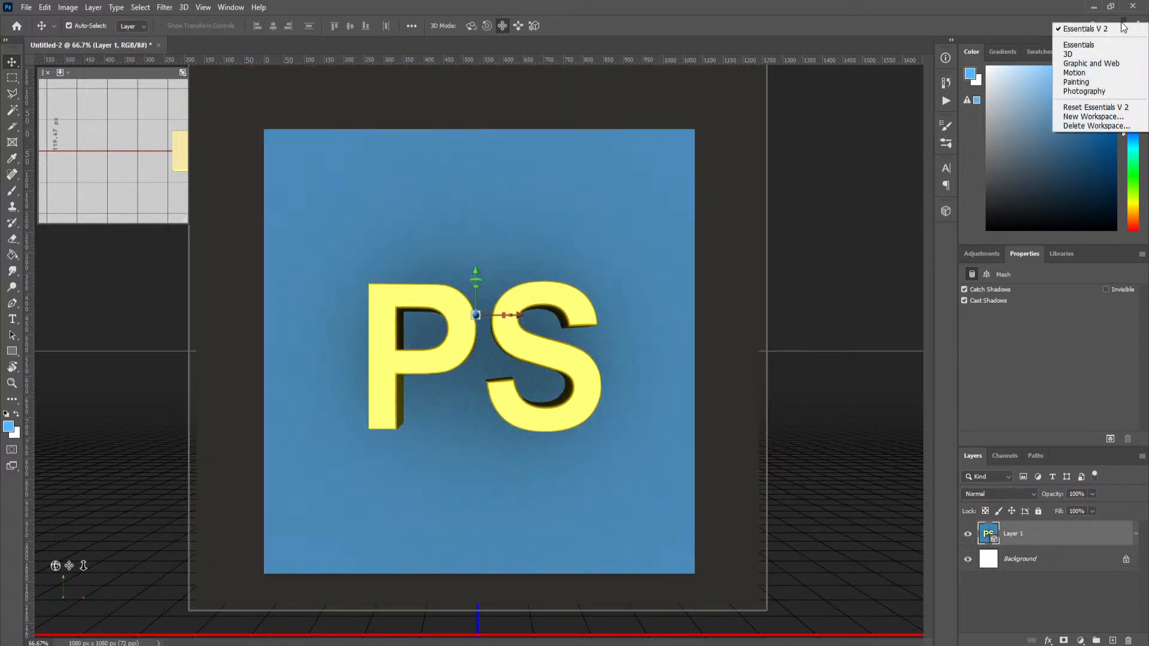
click(1060, 4)
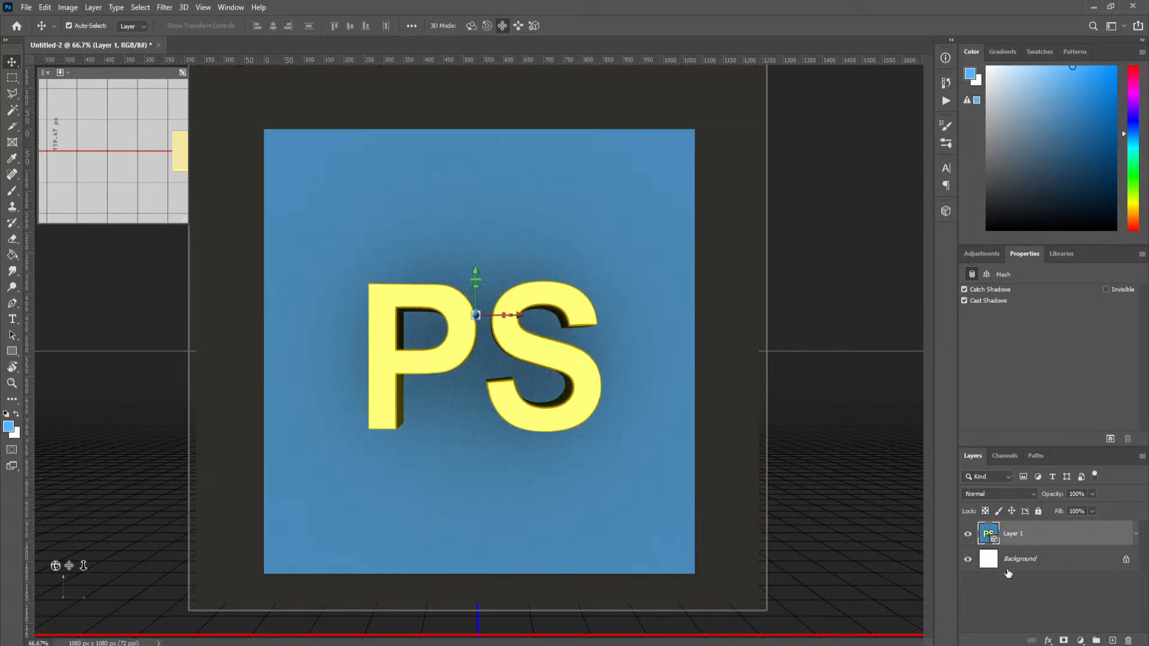
Step: Alternate between the Background layer and the 3D Layer 1 to examine the rendered artwork with and without 3D overlays
click(1041, 561)
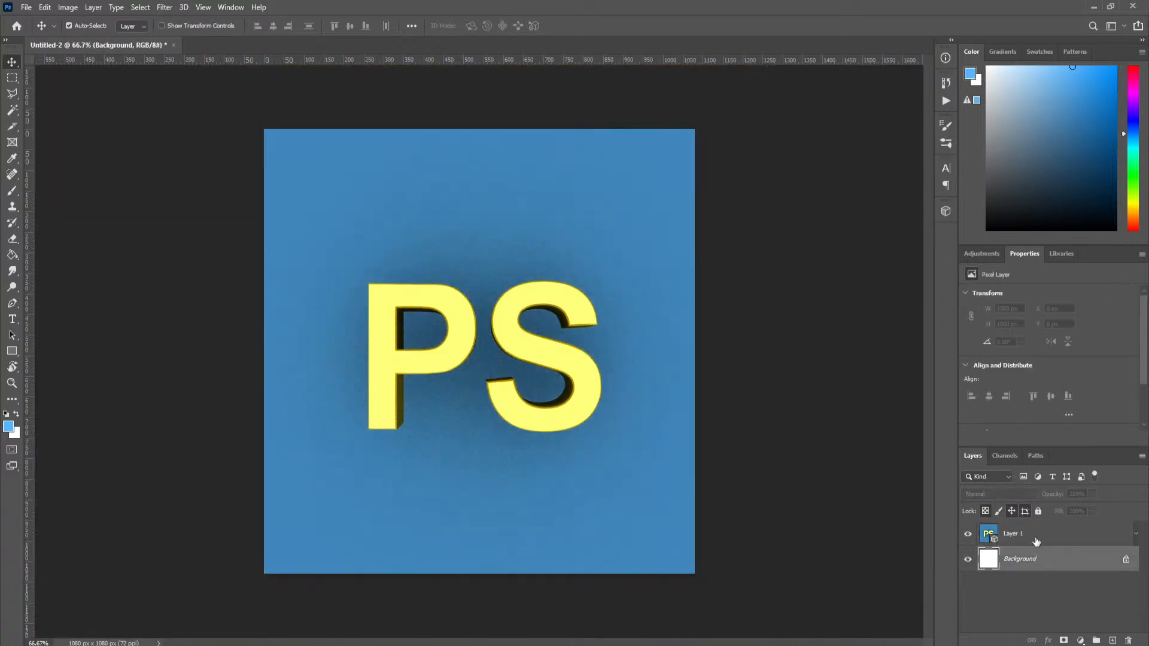
click(1036, 541)
click(1036, 561)
click(1019, 542)
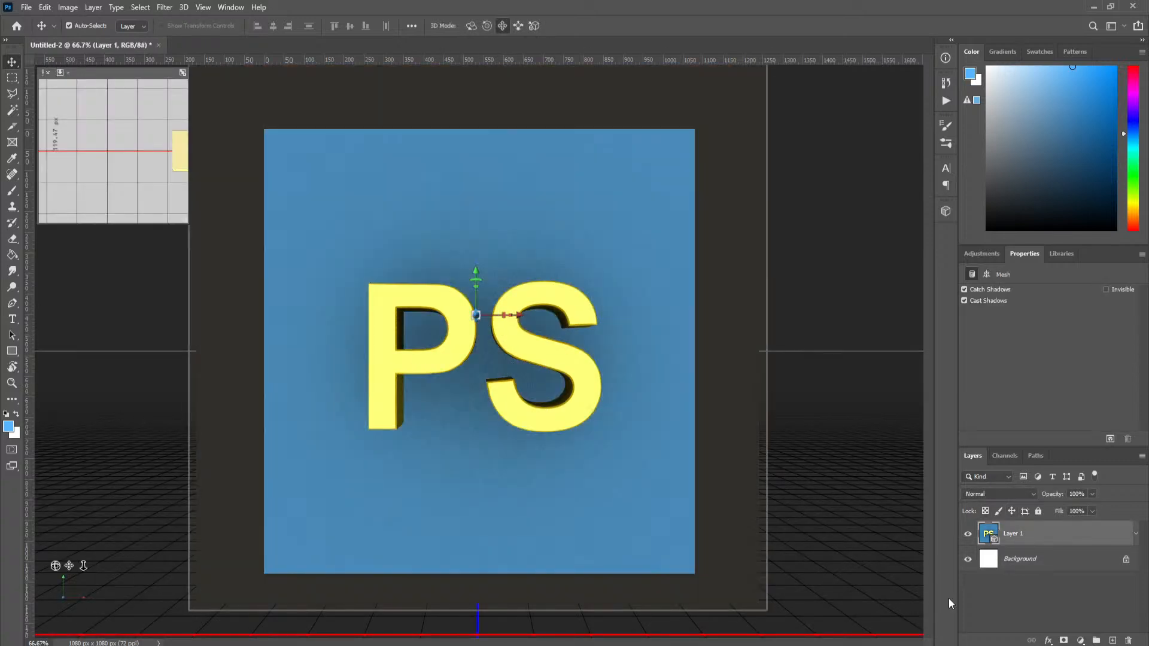
click(1062, 566)
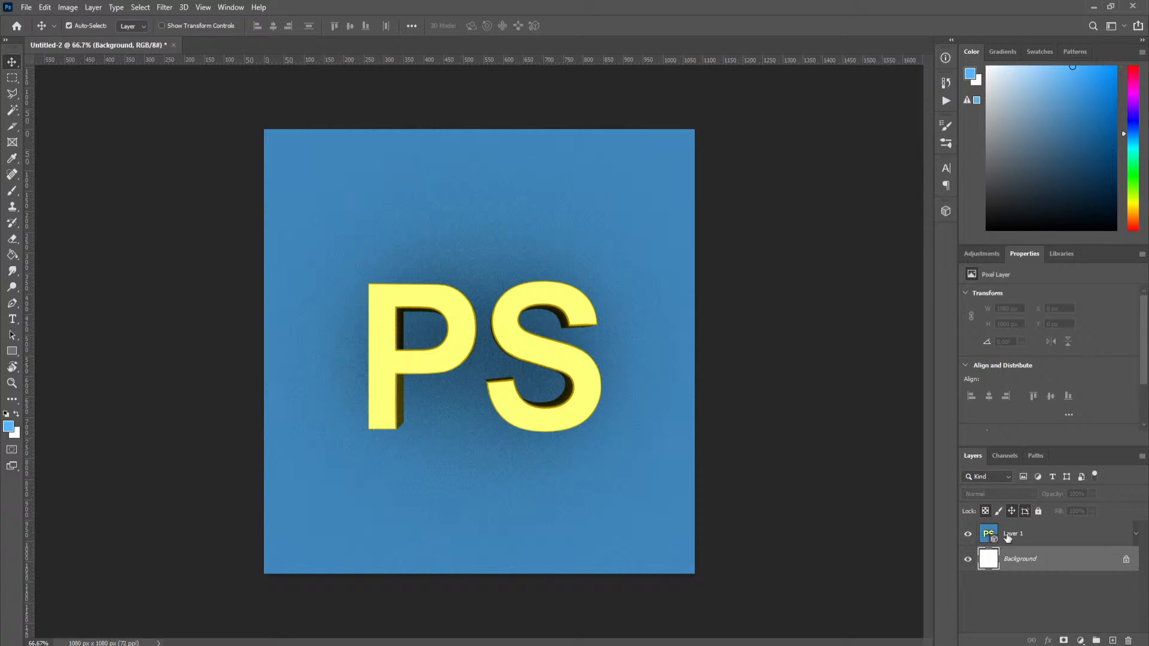
click(1041, 539)
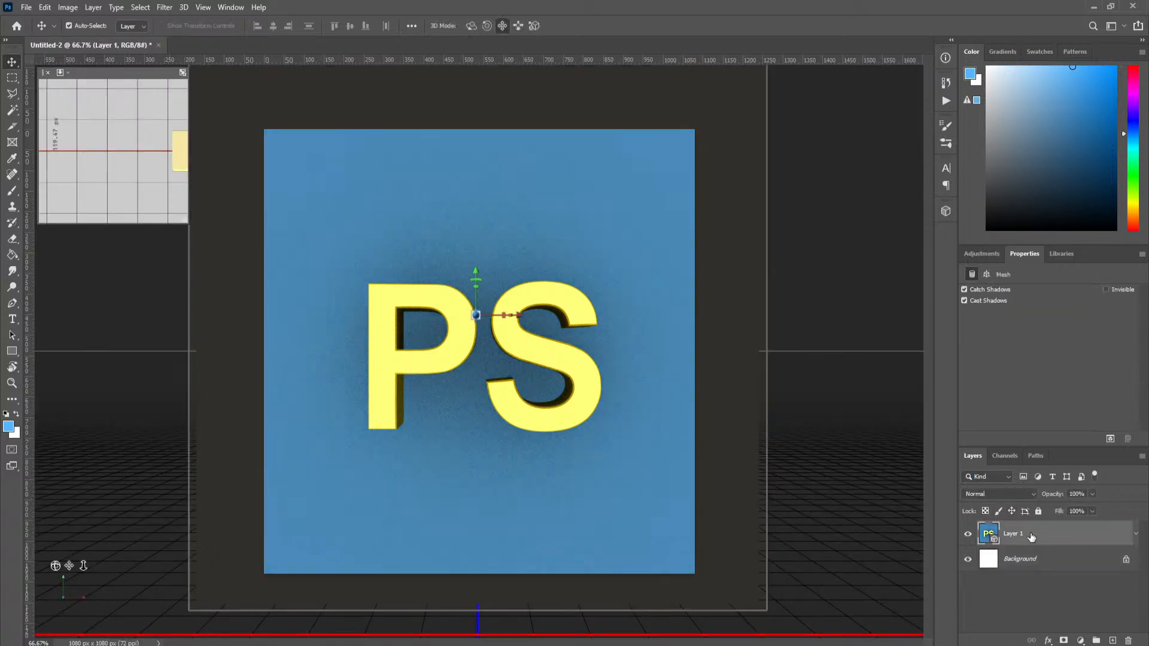
Step: Convert the 3D Layer 1 to a Smart Object and keep it selected
right_click(1031, 536)
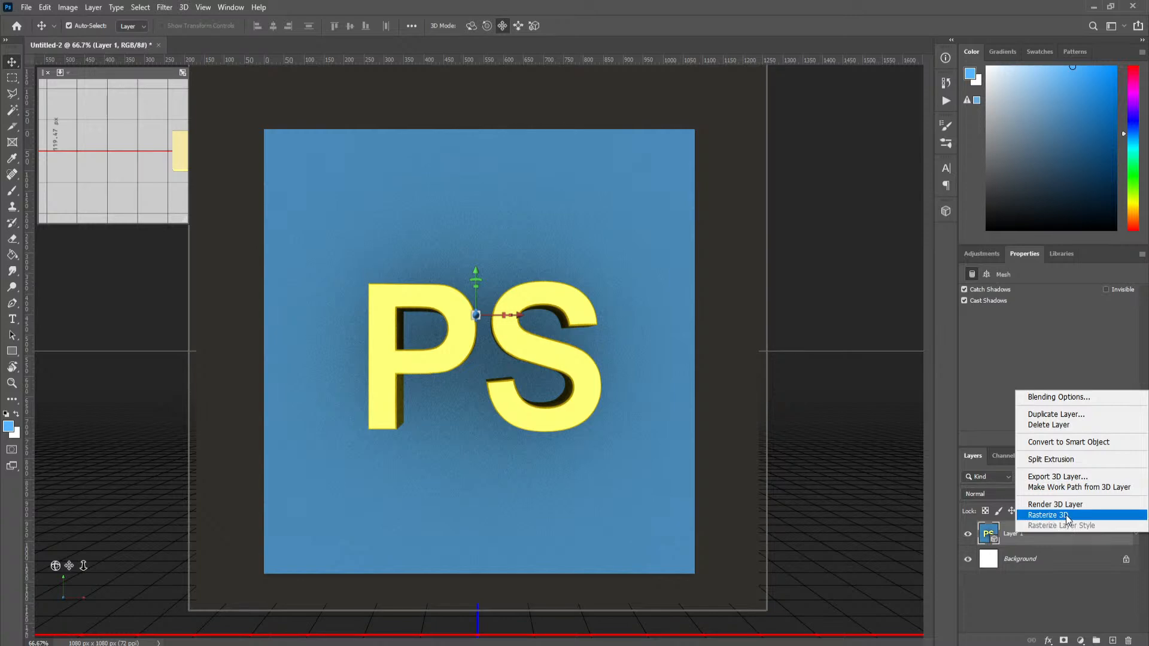
click(1073, 444)
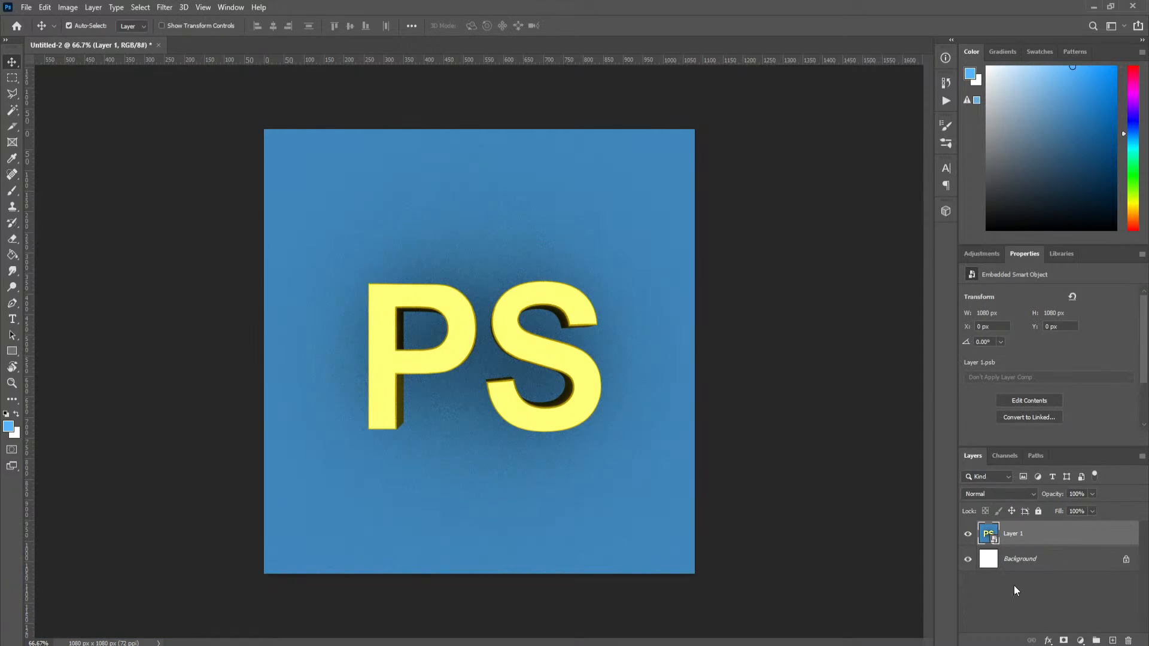
click(1062, 562)
click(1050, 541)
Step: Add a new layer above Layer 1 and paint freehand light blue Brush strokes across the PS text
click(1111, 641)
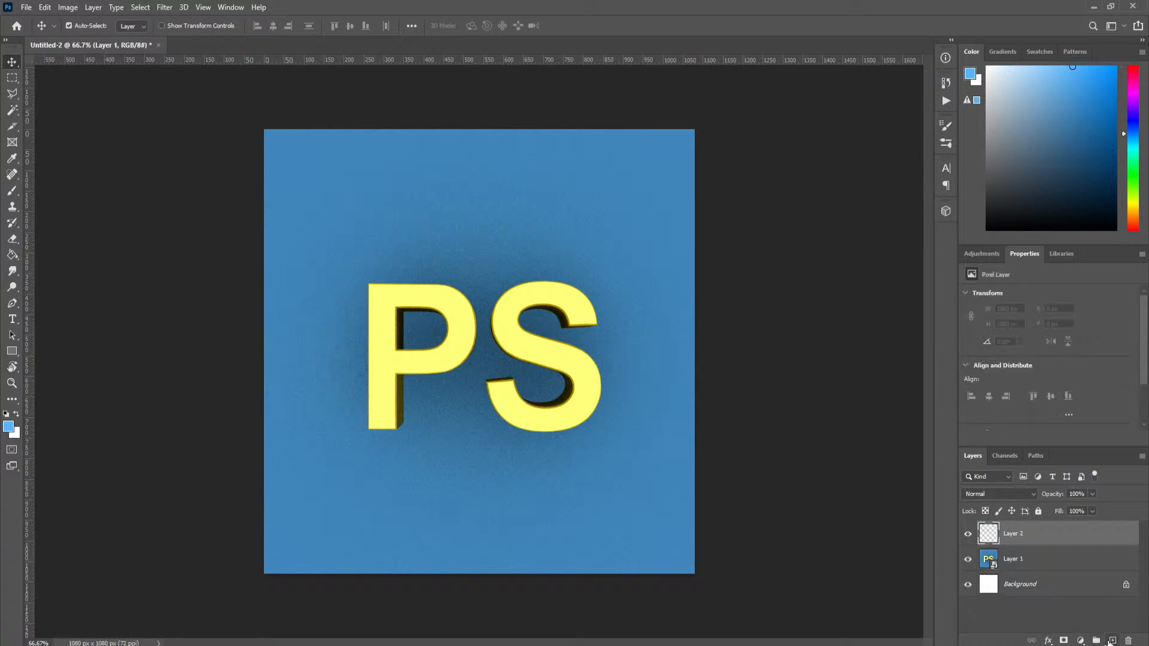
click(12, 191)
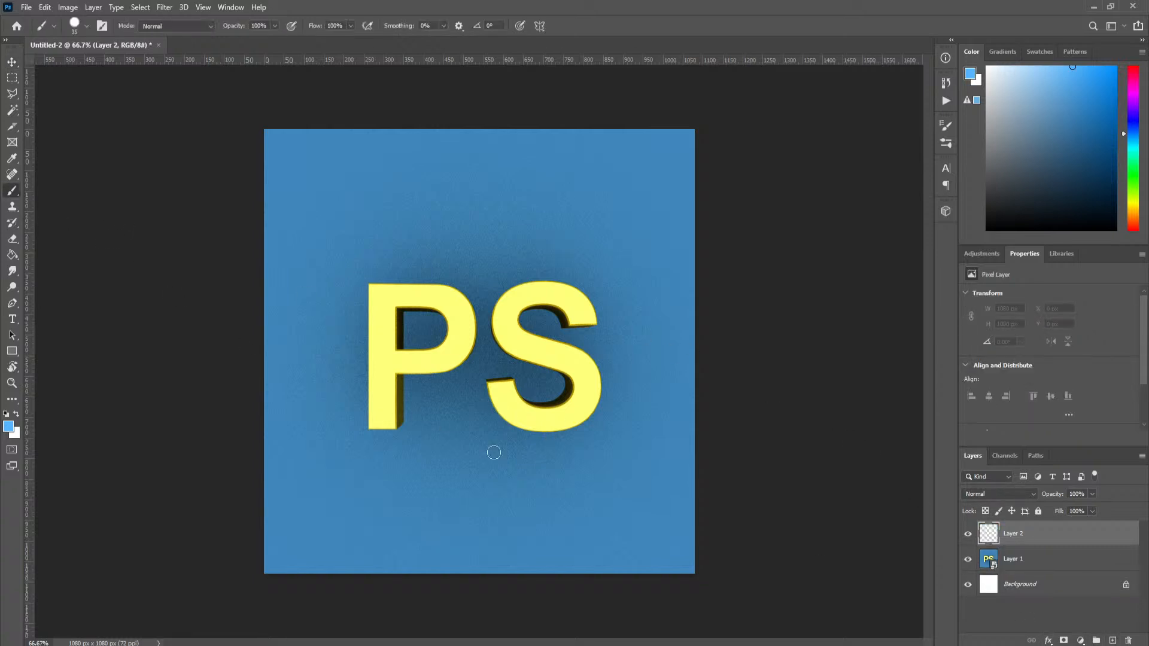
mouse_move(641, 402)
mouse_down()
mouse_move(418, 541)
mouse_move(396, 491)
mouse_move(619, 485)
mouse_up()
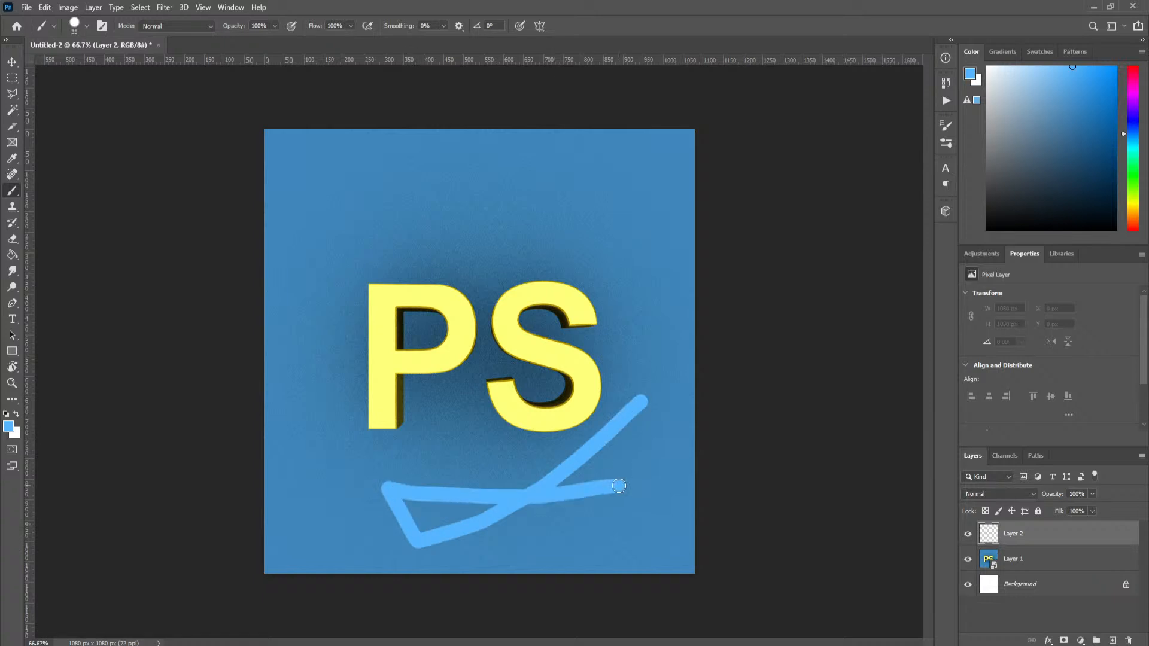
mouse_move(426, 192)
mouse_down()
mouse_move(455, 406)
mouse_move(530, 481)
mouse_move(696, 366)
mouse_up()
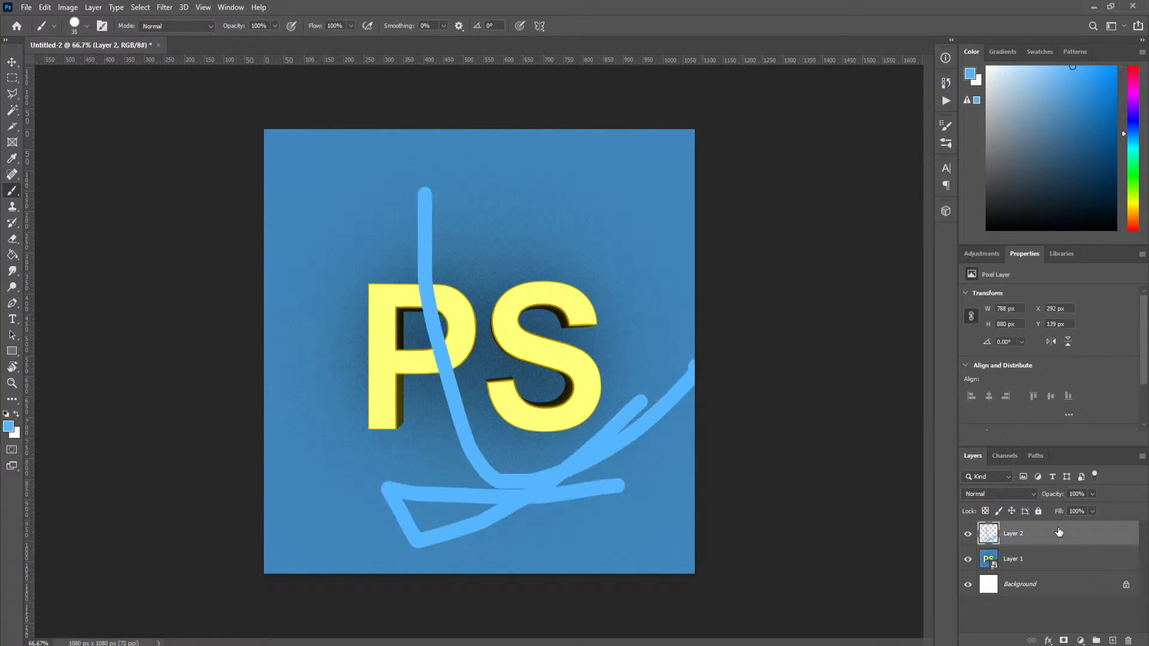
Step: Open the contents of the Layer 1 Smart Object and inspect the Current View camera and the PS mesh
click(1052, 564)
double_click(990, 562)
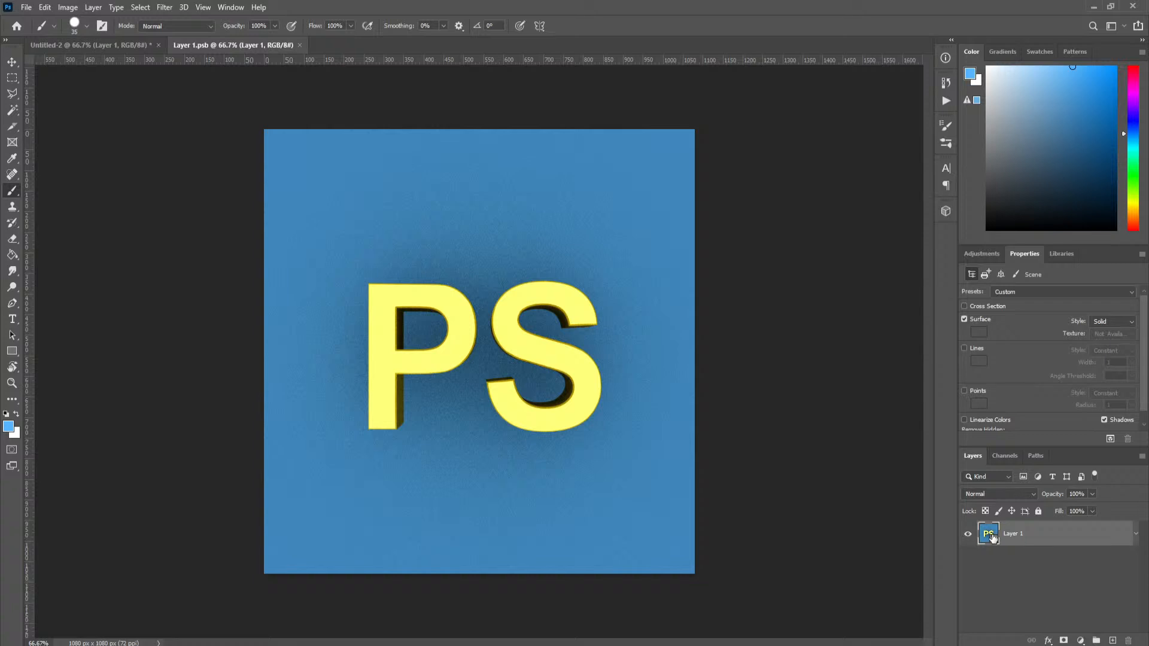
double_click(989, 534)
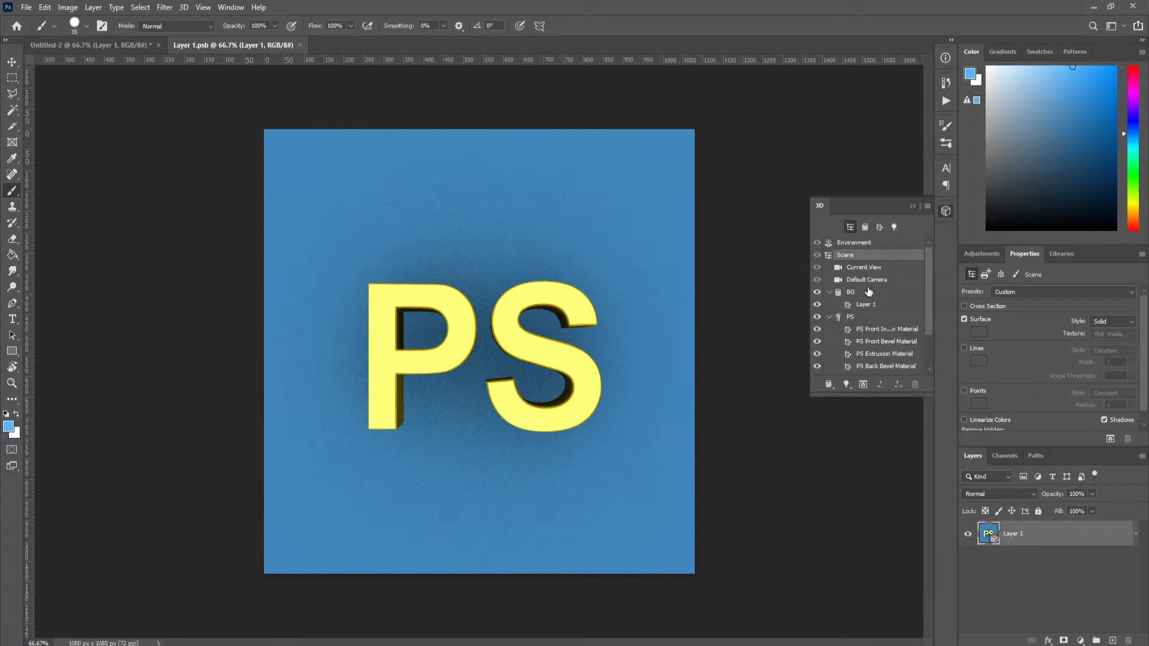
click(873, 270)
click(870, 317)
Step: Switch to the 3D workspace and select the PS Front Inflation Material
click(1125, 27)
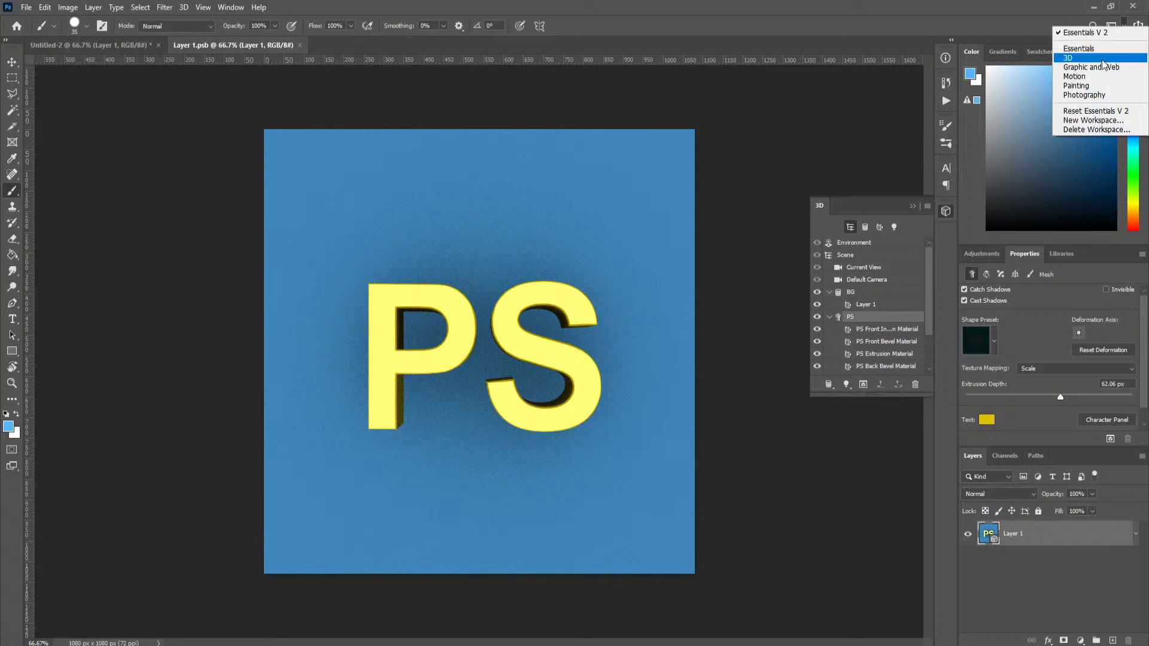
click(1101, 58)
click(1071, 478)
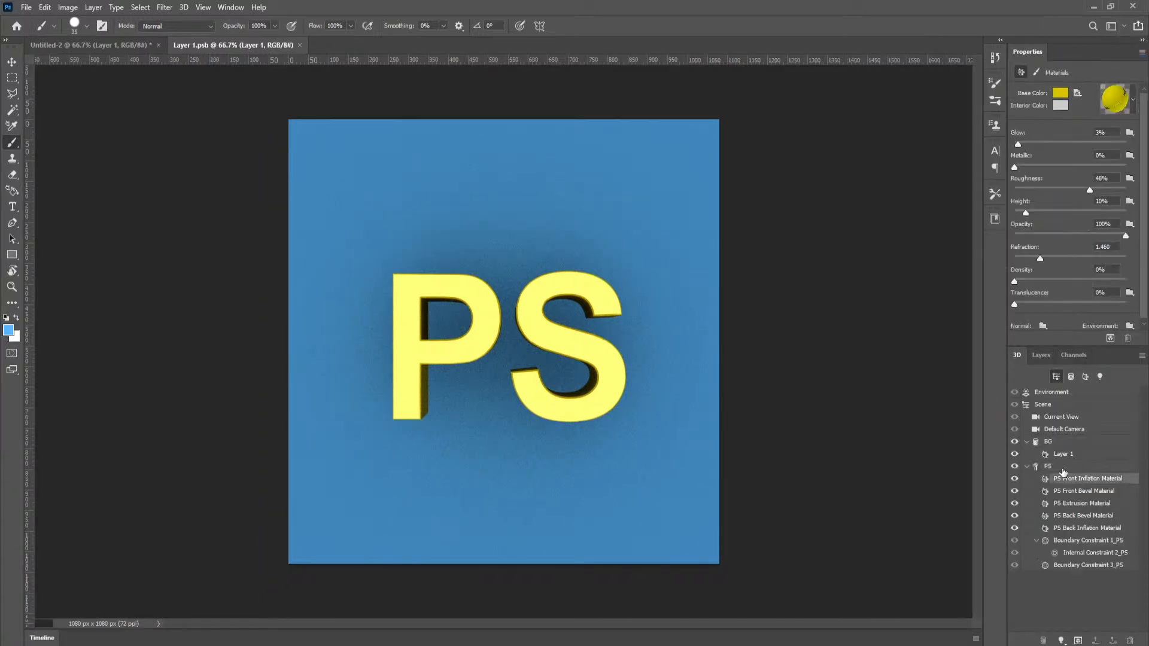
Step: Set the PS mesh's extrusion depth to about 65 px and change the scene to the Default Camera view
click(1061, 468)
mouse_move(1080, 195)
mouse_down()
mouse_move(1061, 197)
mouse_move(1081, 196)
mouse_up()
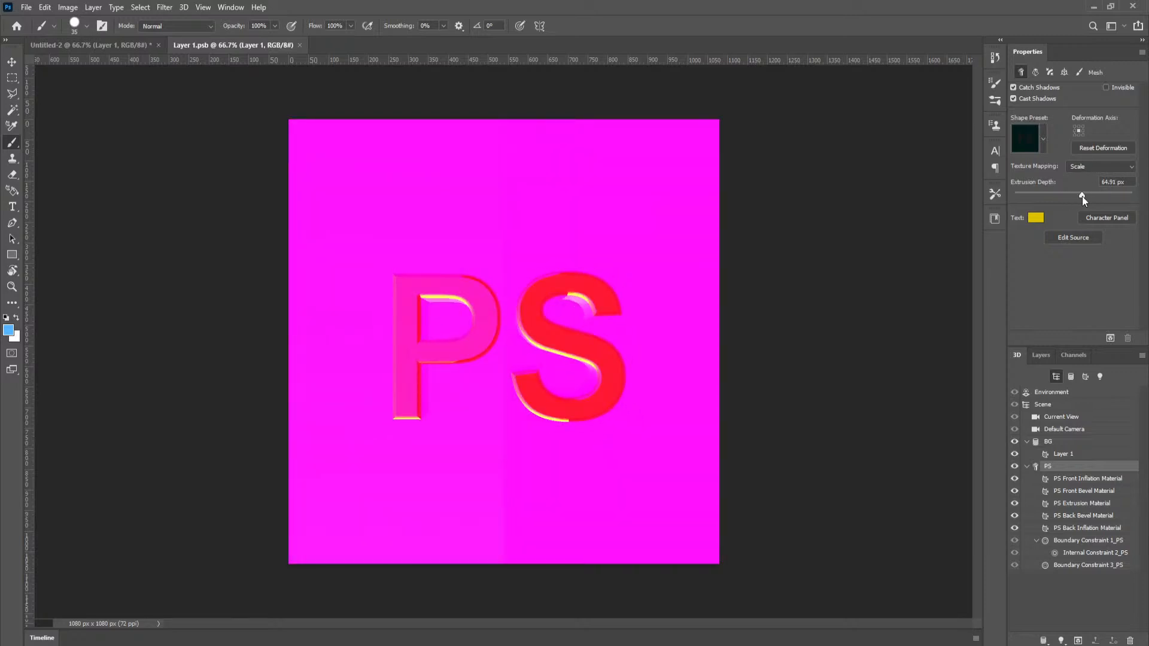
click(1084, 495)
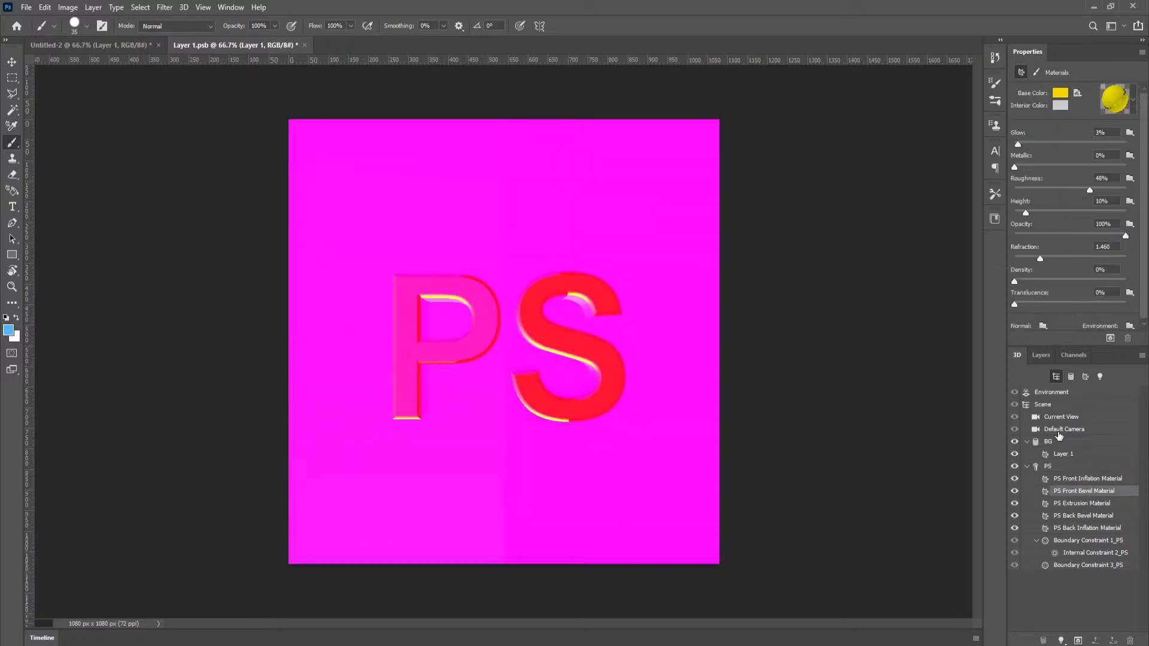
click(1057, 432)
click(1058, 417)
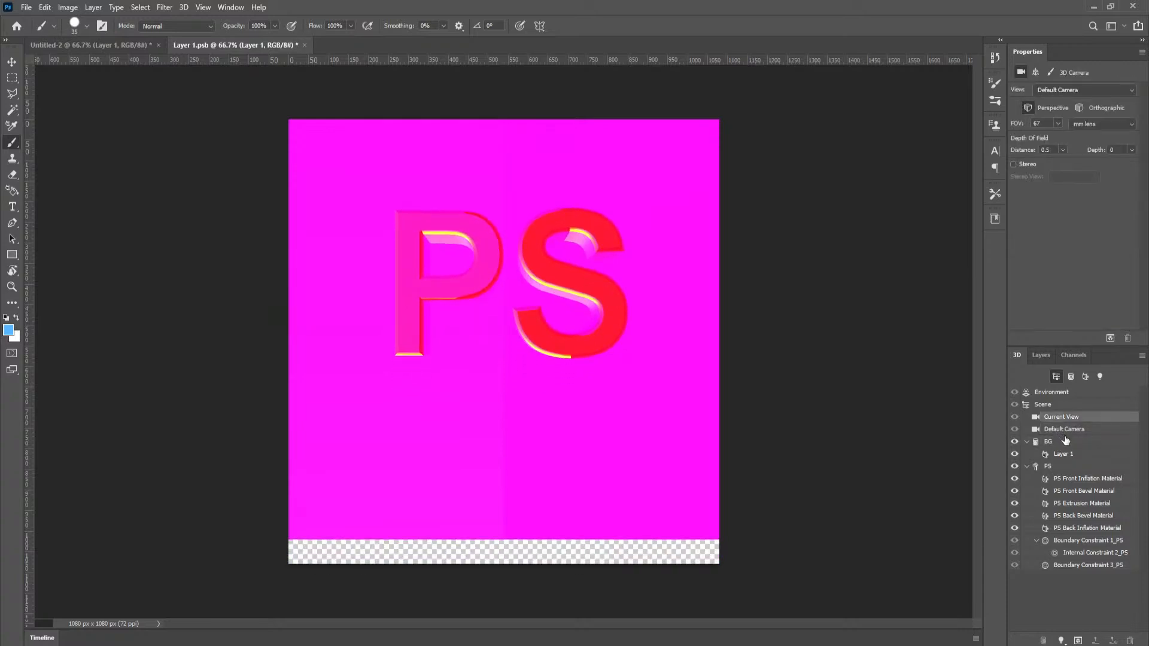
Step: Check the layers of Layer 1.psb and compare its edited 3D scene with the Untitled-2 document
click(1041, 354)
click(1018, 355)
click(1039, 355)
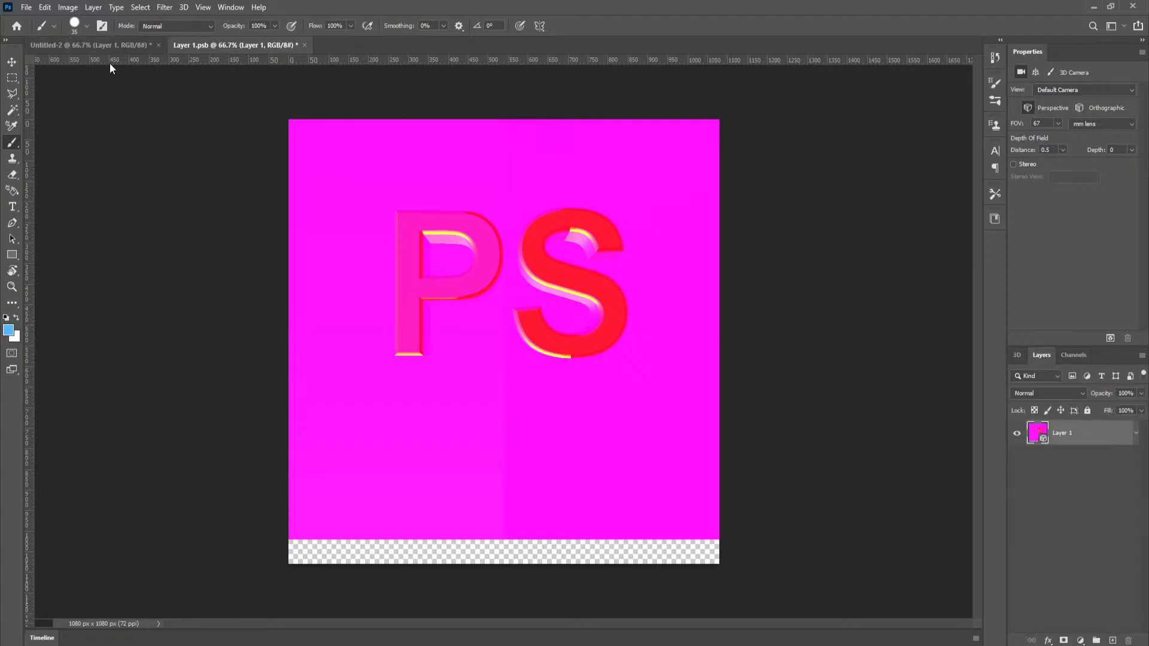
click(116, 46)
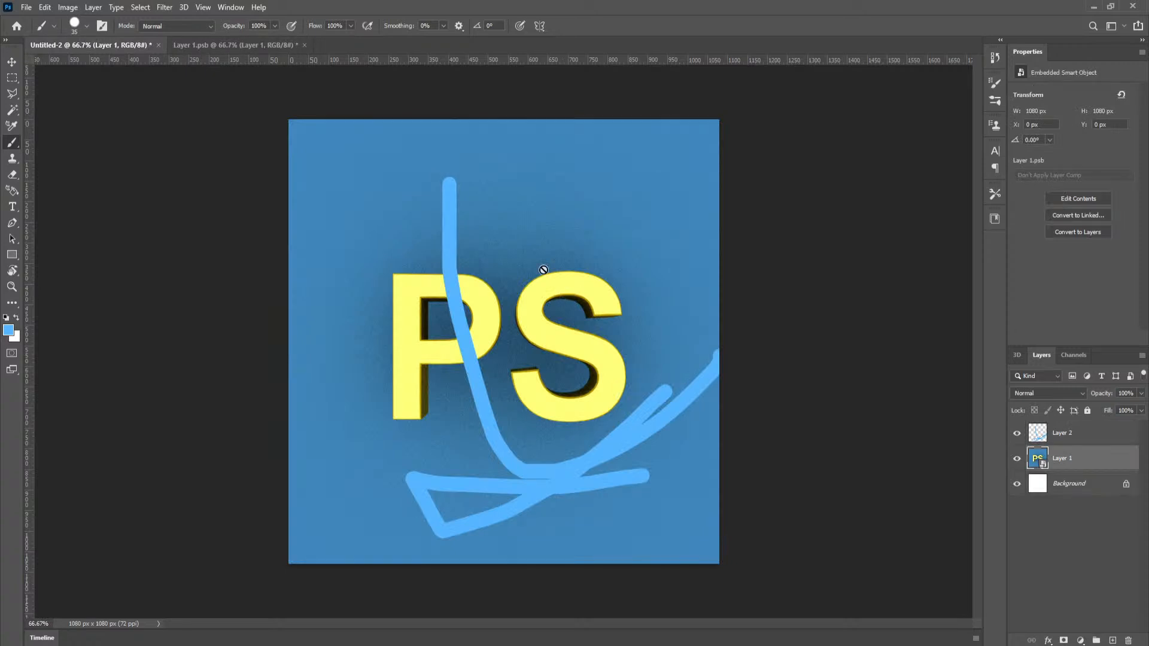
click(229, 43)
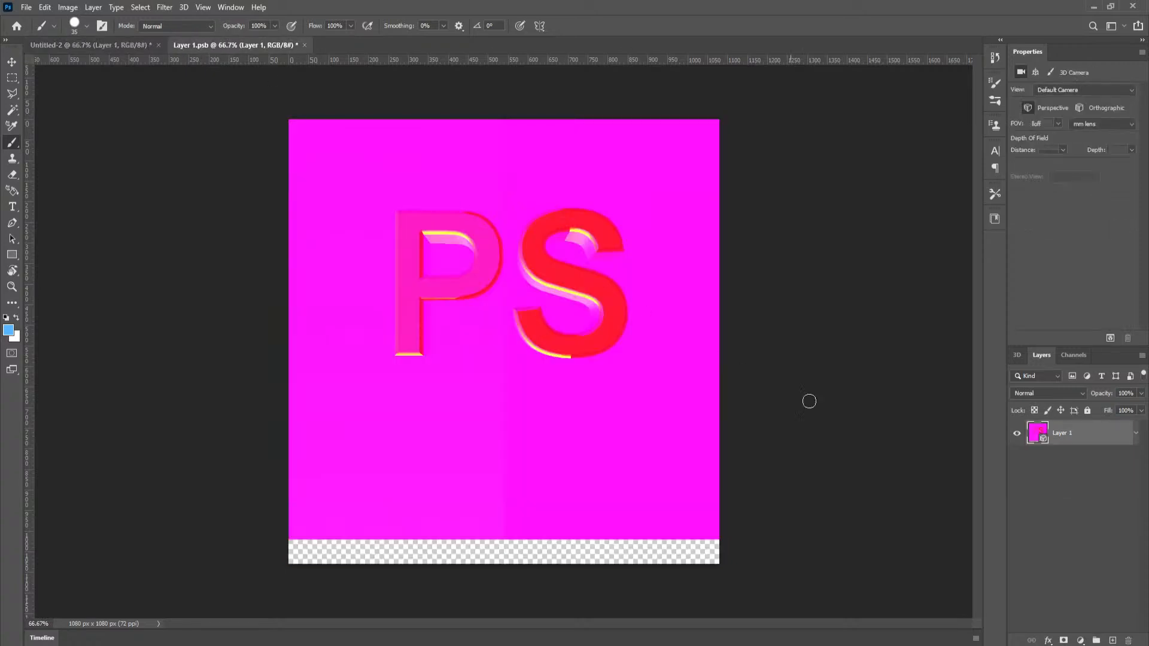
Step: Start rendering the edited 3D scene, and close Layer 1.psb without saving its changes
click(1110, 338)
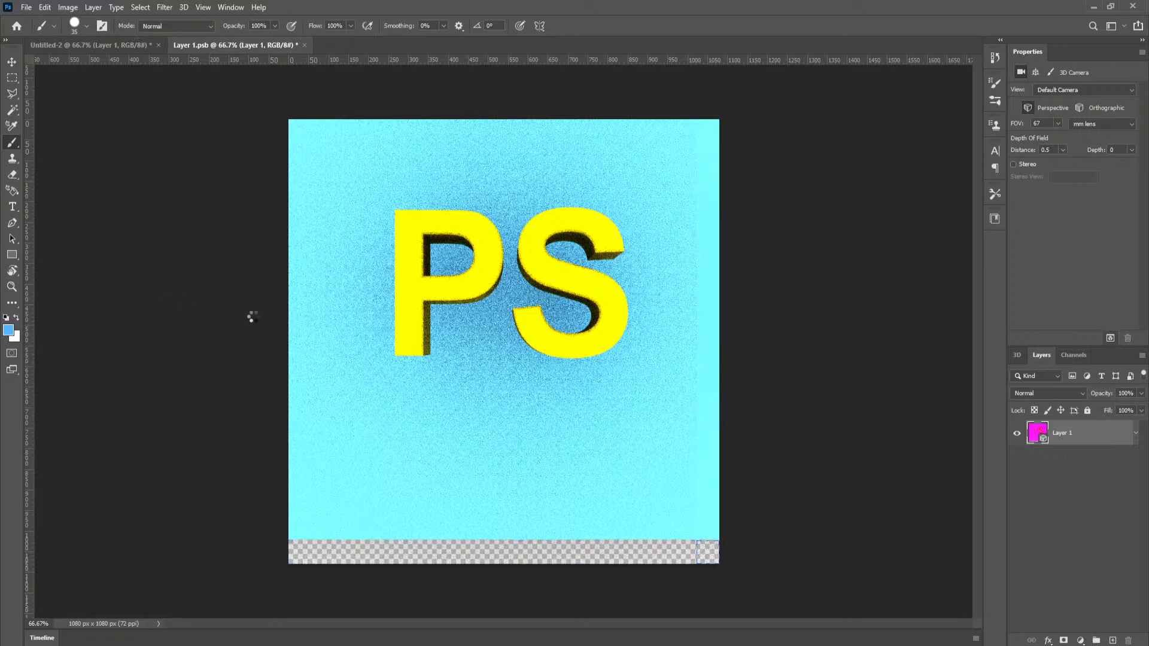
click(304, 45)
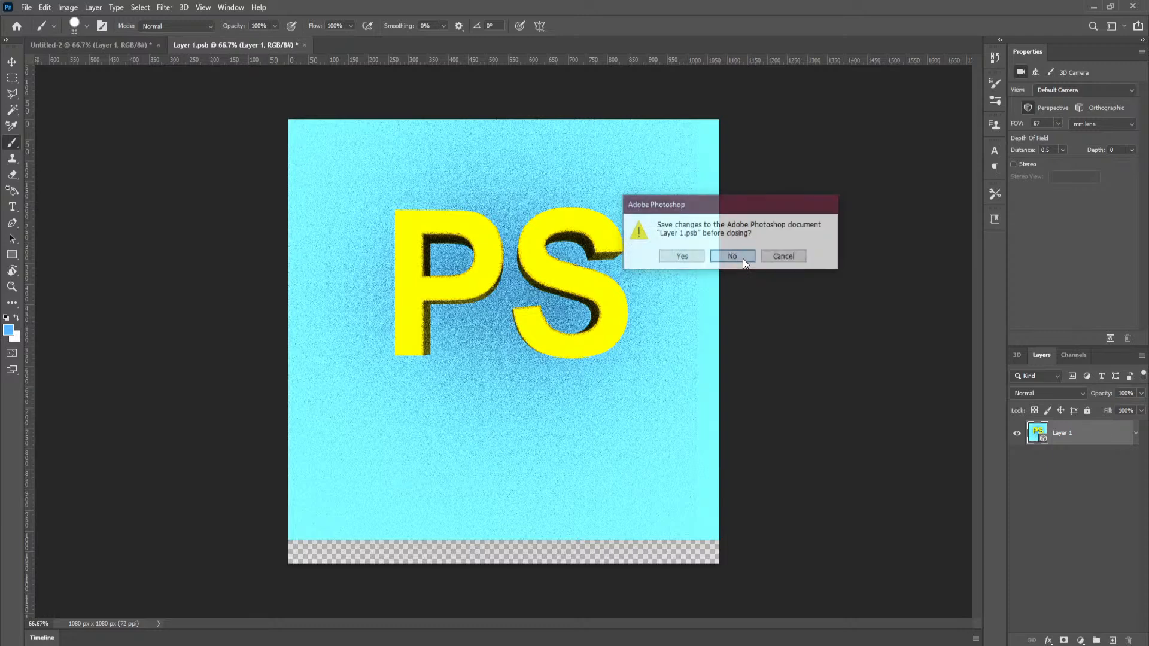
click(744, 262)
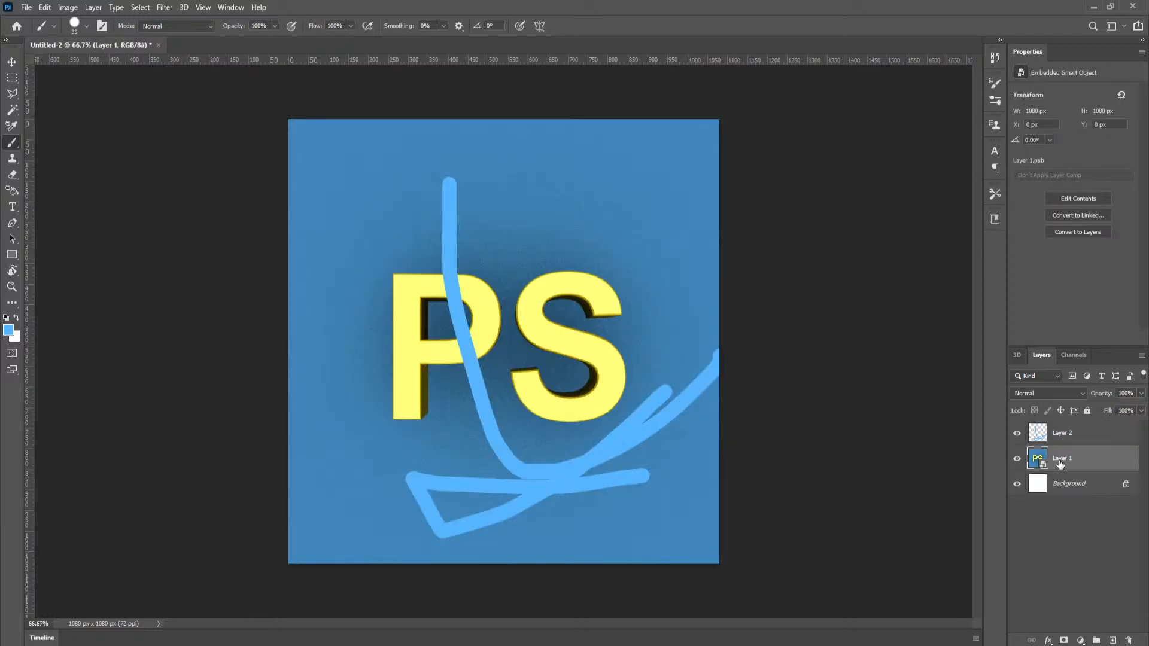
Step: Delete Layer 2 with the painted brush strokes from Untitled-2
click(1063, 435)
key(Delete)
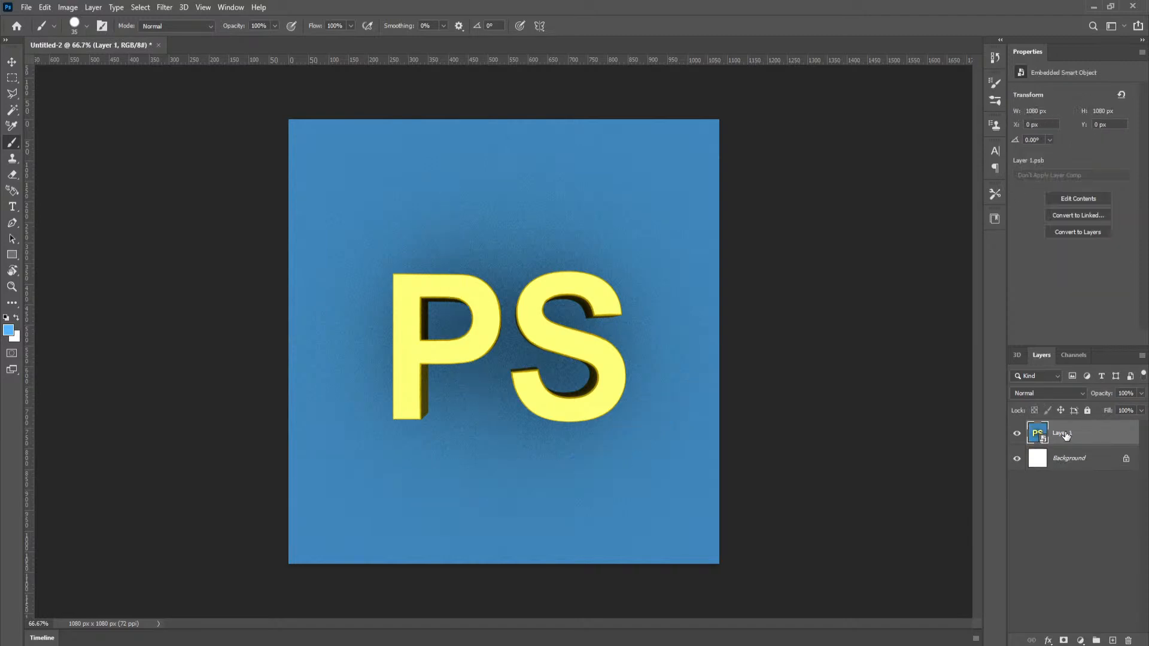
right_click(1043, 433)
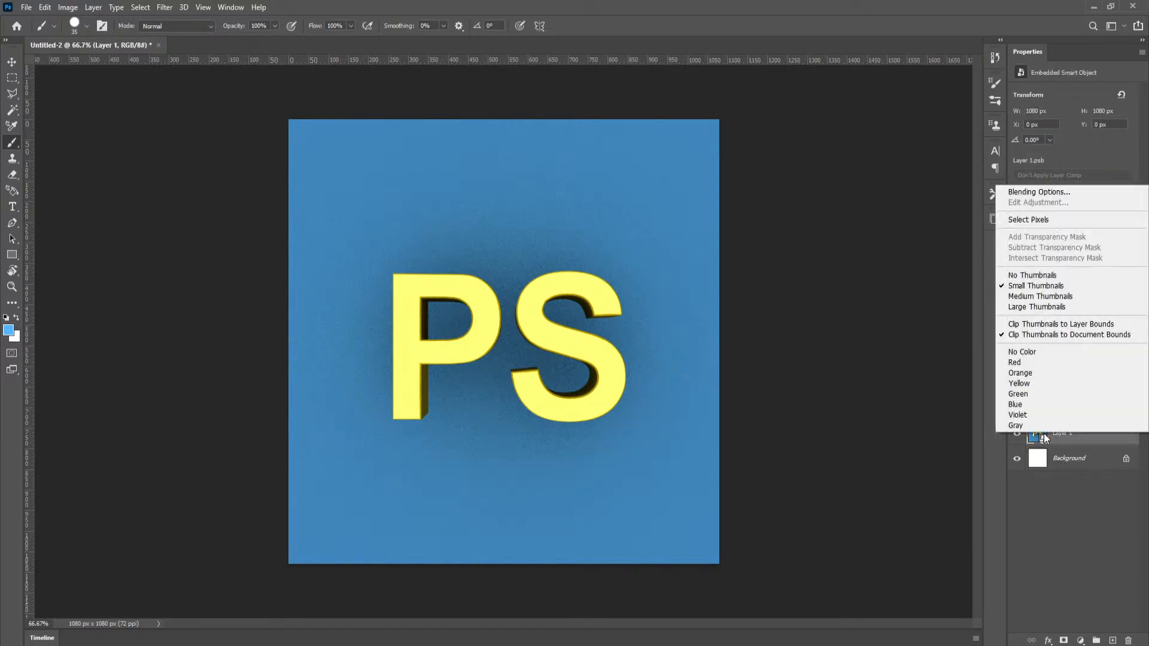
click(1075, 455)
Step: Undo back to before the Smart Object conversion and rasterize the 3D Layer 1 into a pixel layer
key(ctrl+z)
key(ctrl+z)
key(ctrl+z)
key(ctrl+z)
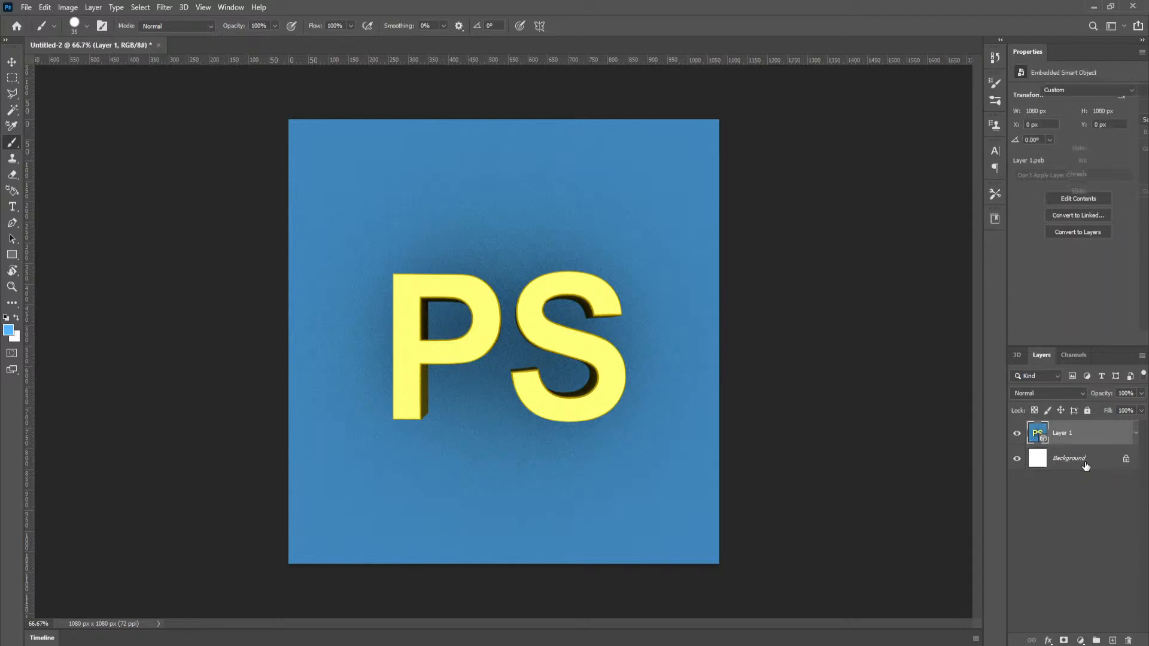
right_click(1061, 437)
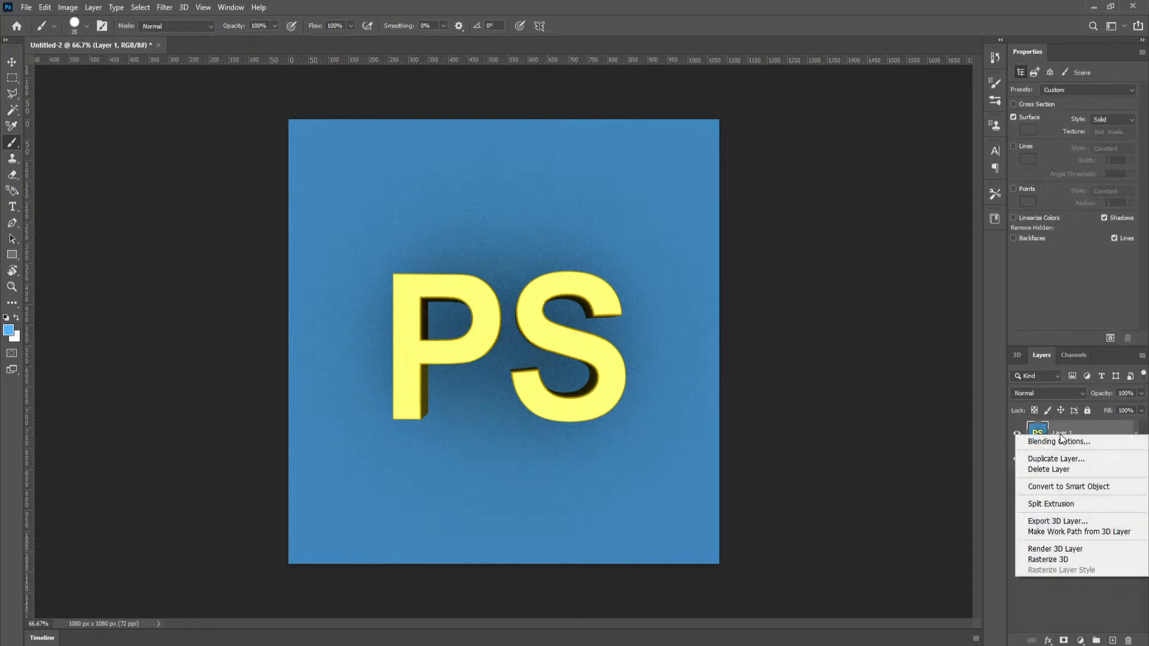
click(1070, 561)
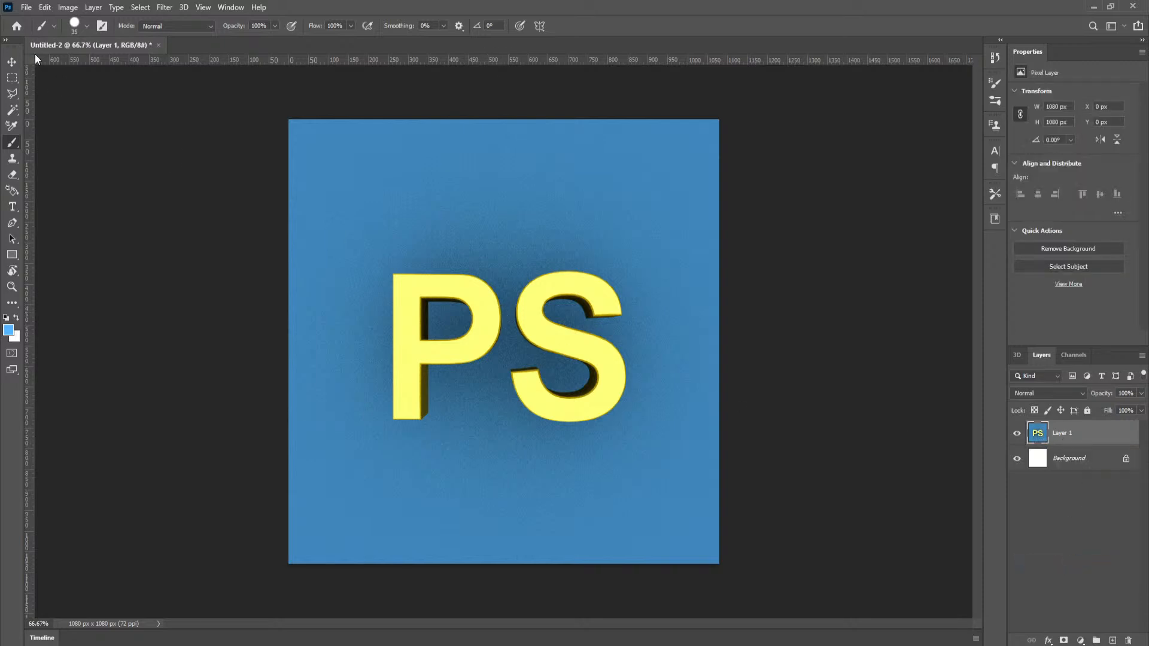
Step: Try dragging the rasterized Layer 1 sideways across the canvas with the Move tool, and undo the move
click(11, 62)
drag(673, 415, 529, 418)
key(ctrl+z)
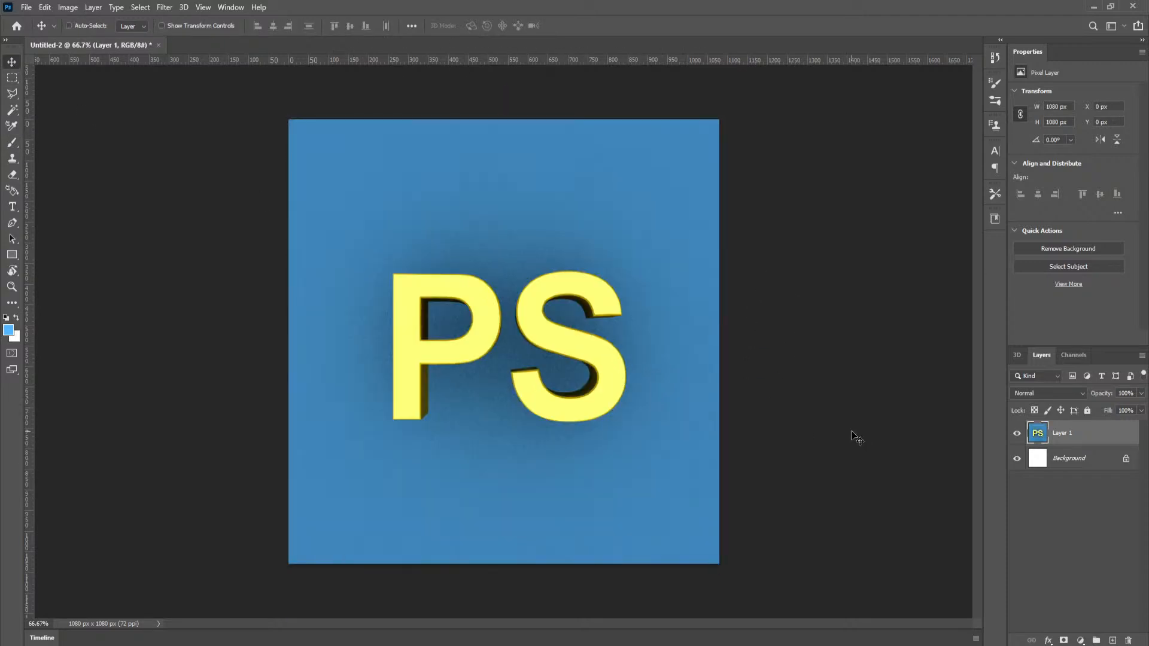